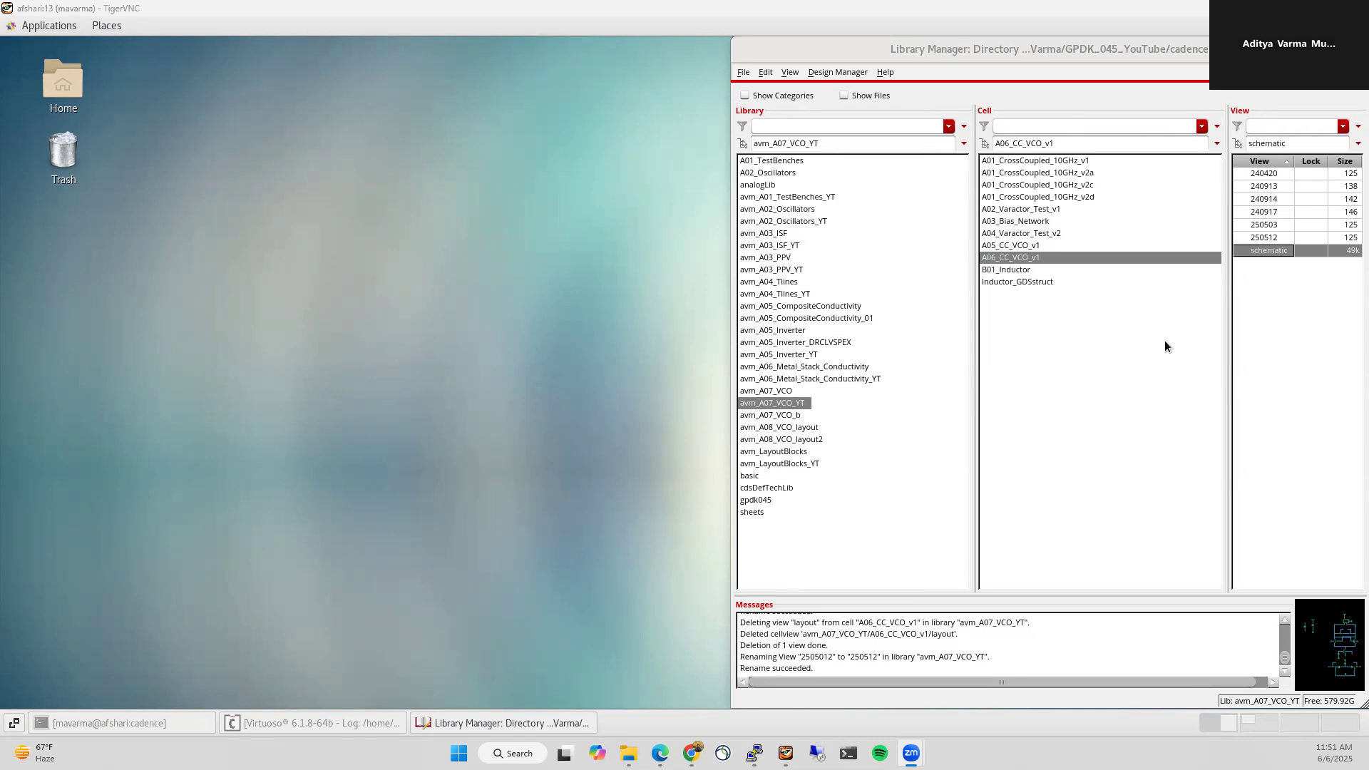
Step: Select cell B01_Inductor in avm_A07_VCO_YT so its layout view appears
click(1014, 270)
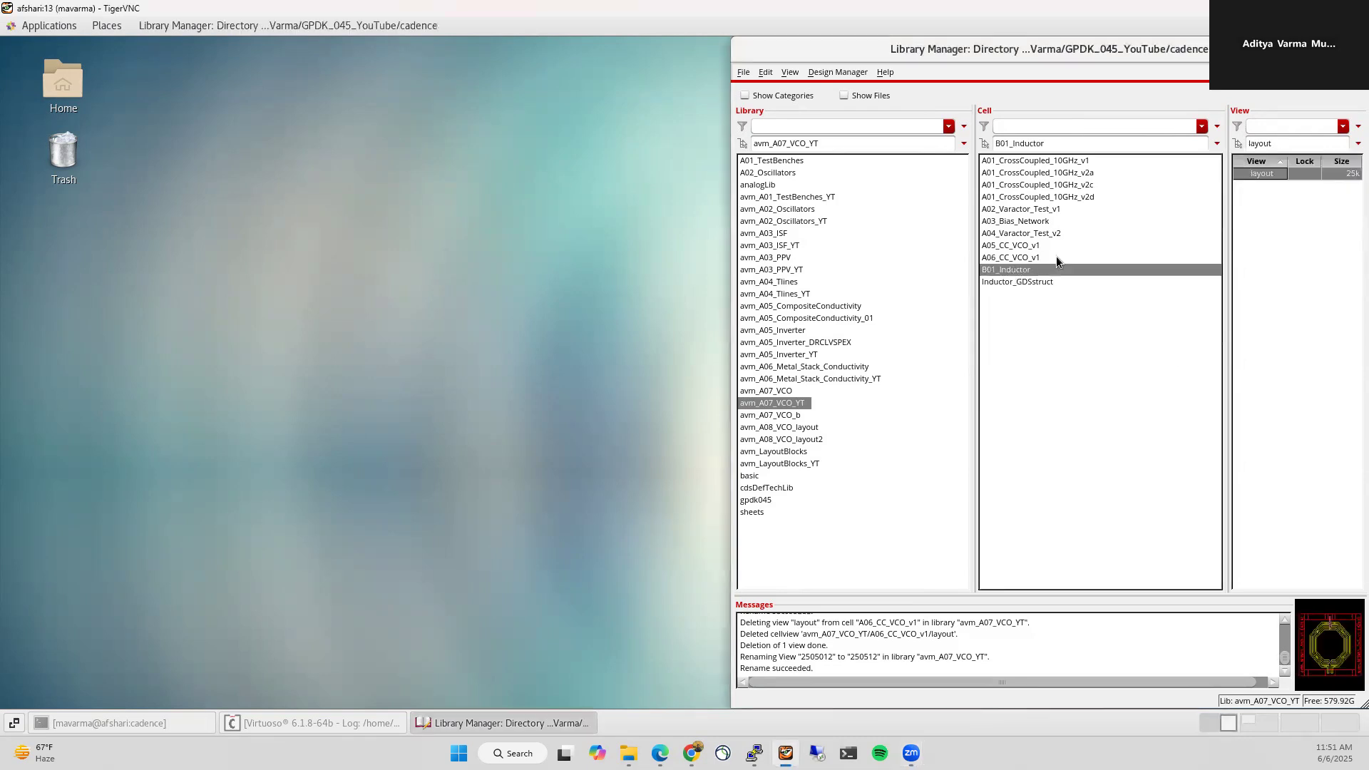
Step: Open the B01_Inductor layout, maximized and fitted to the window
double_click(1259, 173)
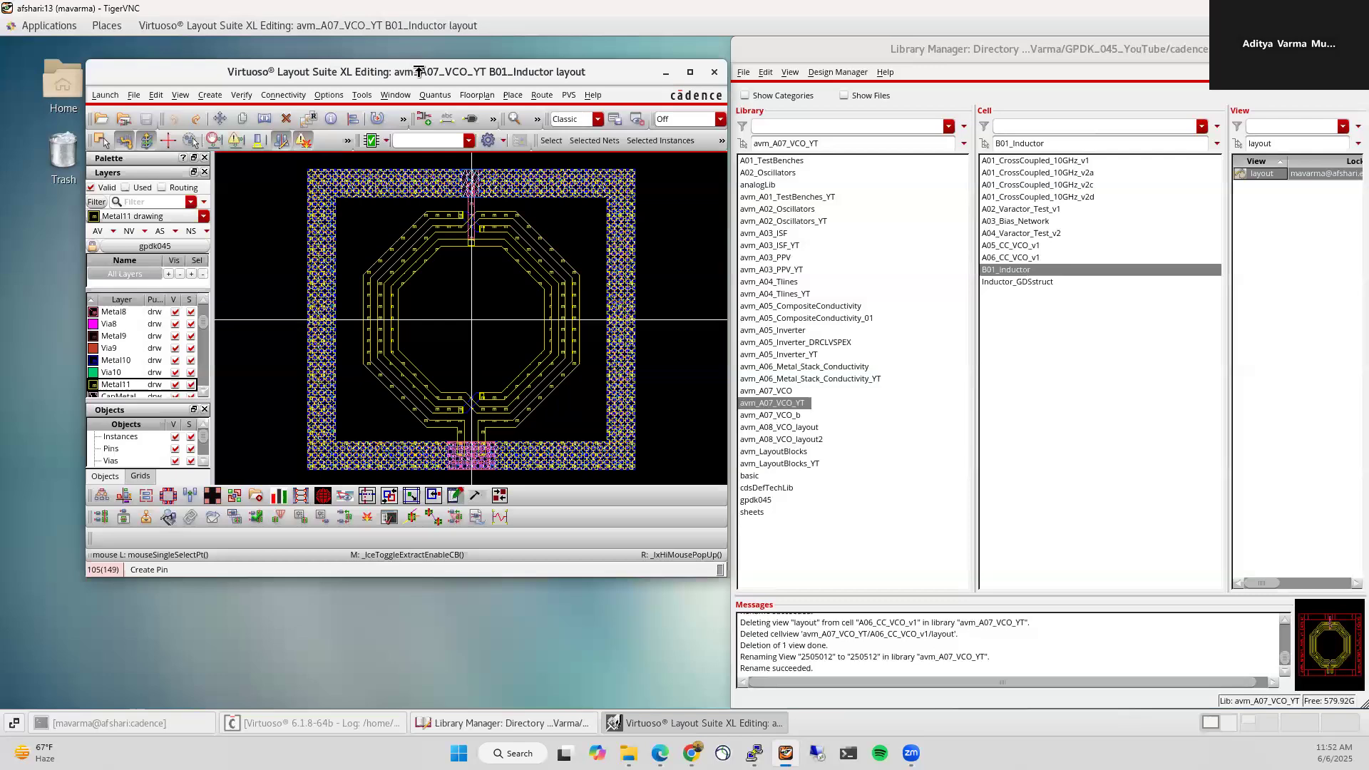
double_click(420, 72)
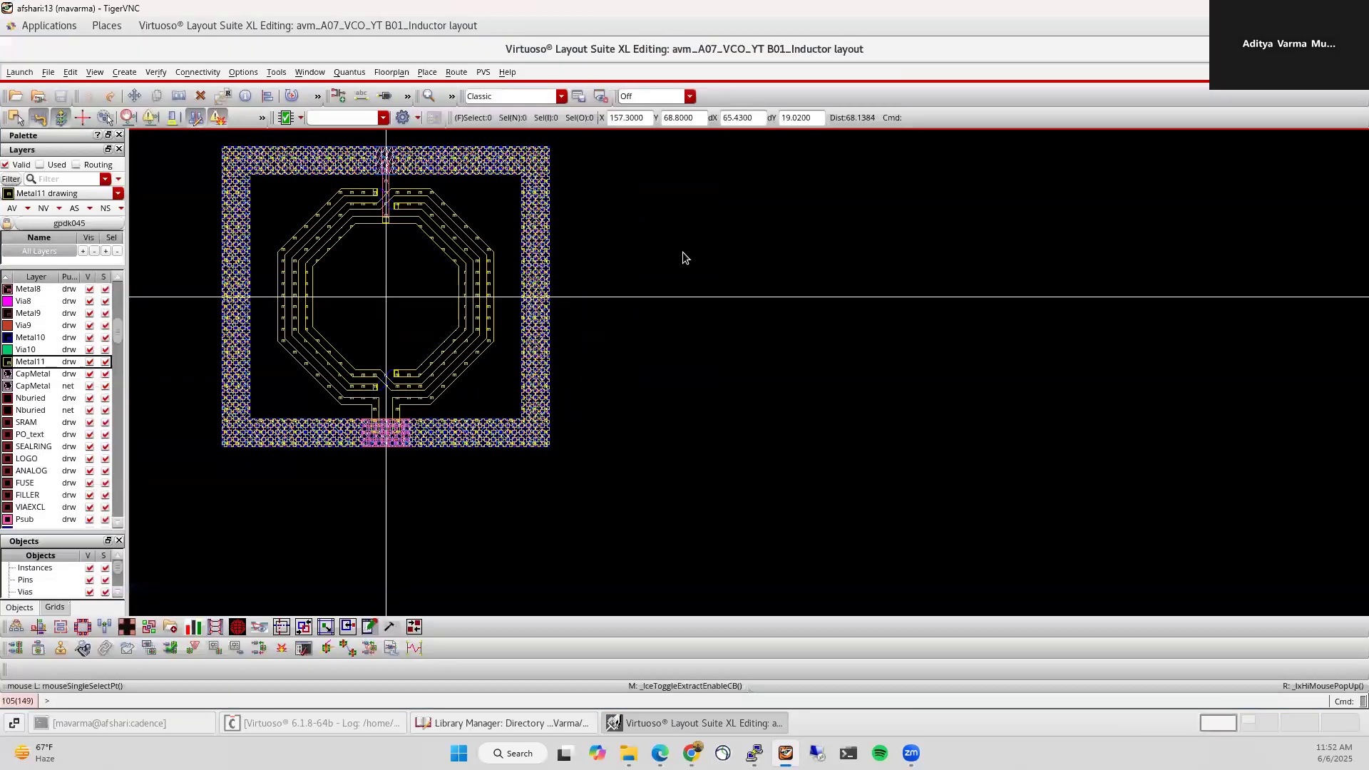
key(f)
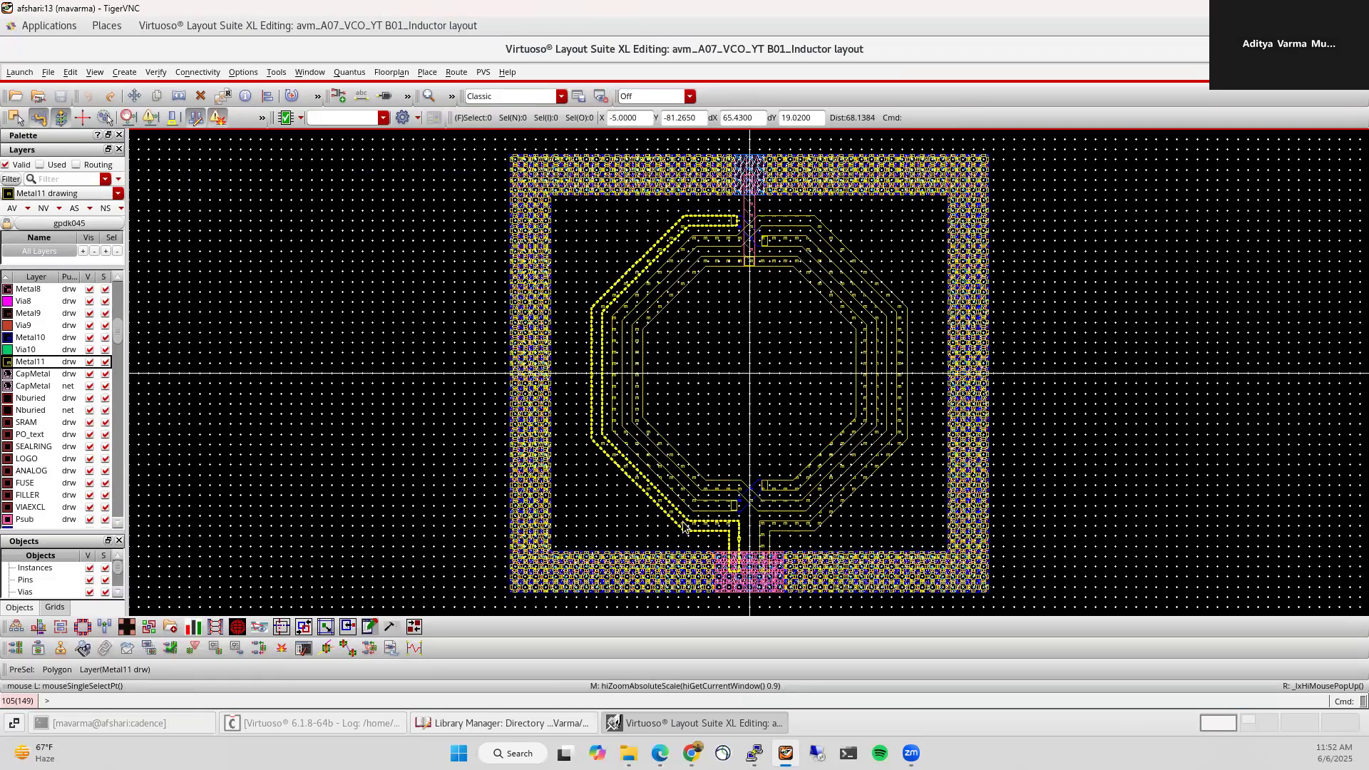
Step: Show only the used Metal11 routing layer, then reveal the Metal10 underpass
click(49, 164)
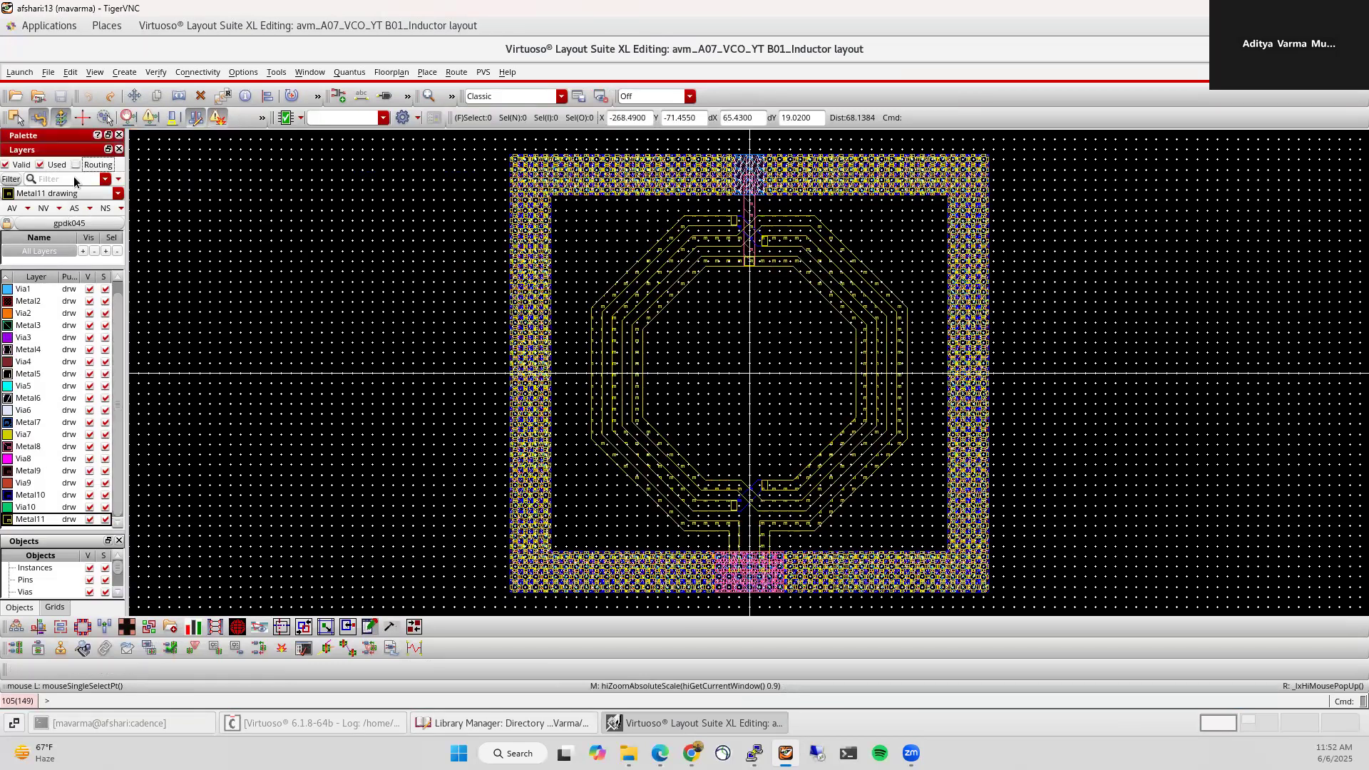
click(84, 167)
click(43, 208)
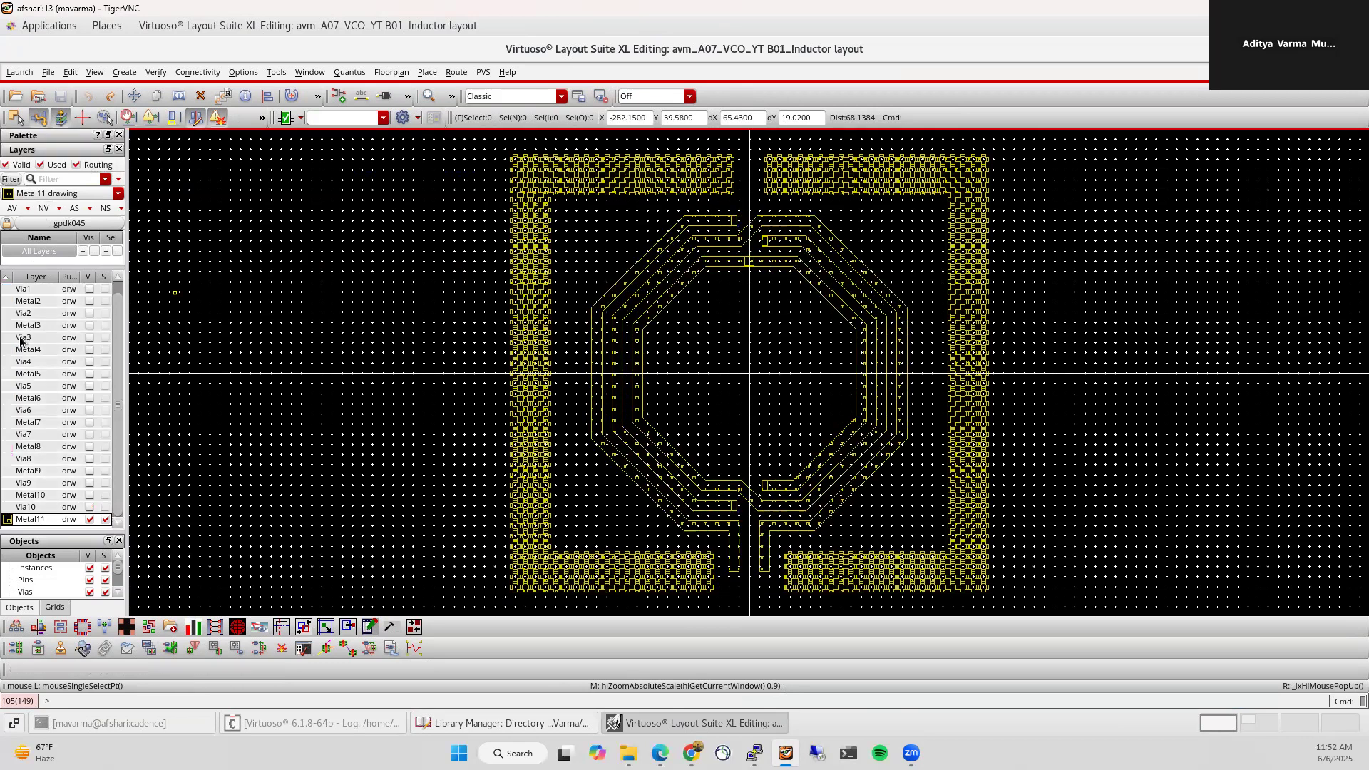
click(89, 496)
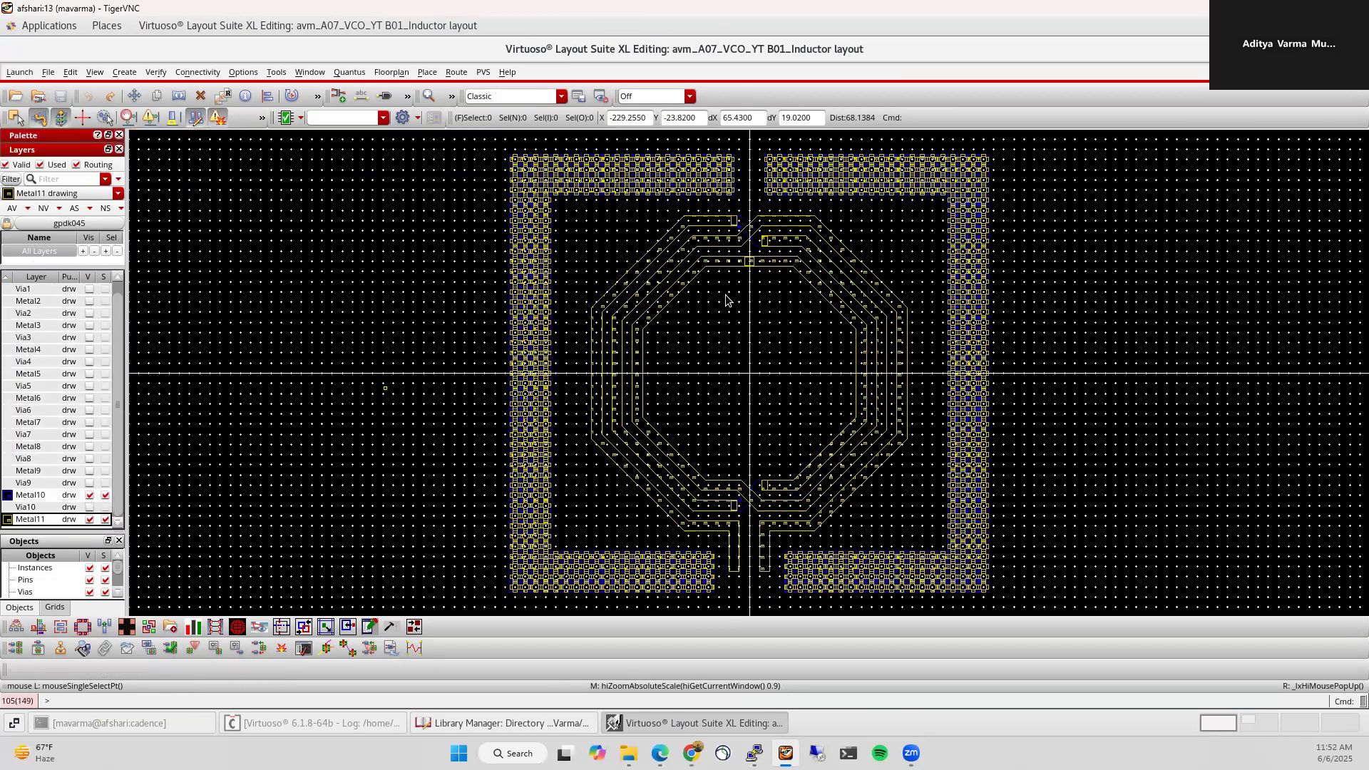
scroll(752, 235, up, 1)
scroll(723, 207, up, 1)
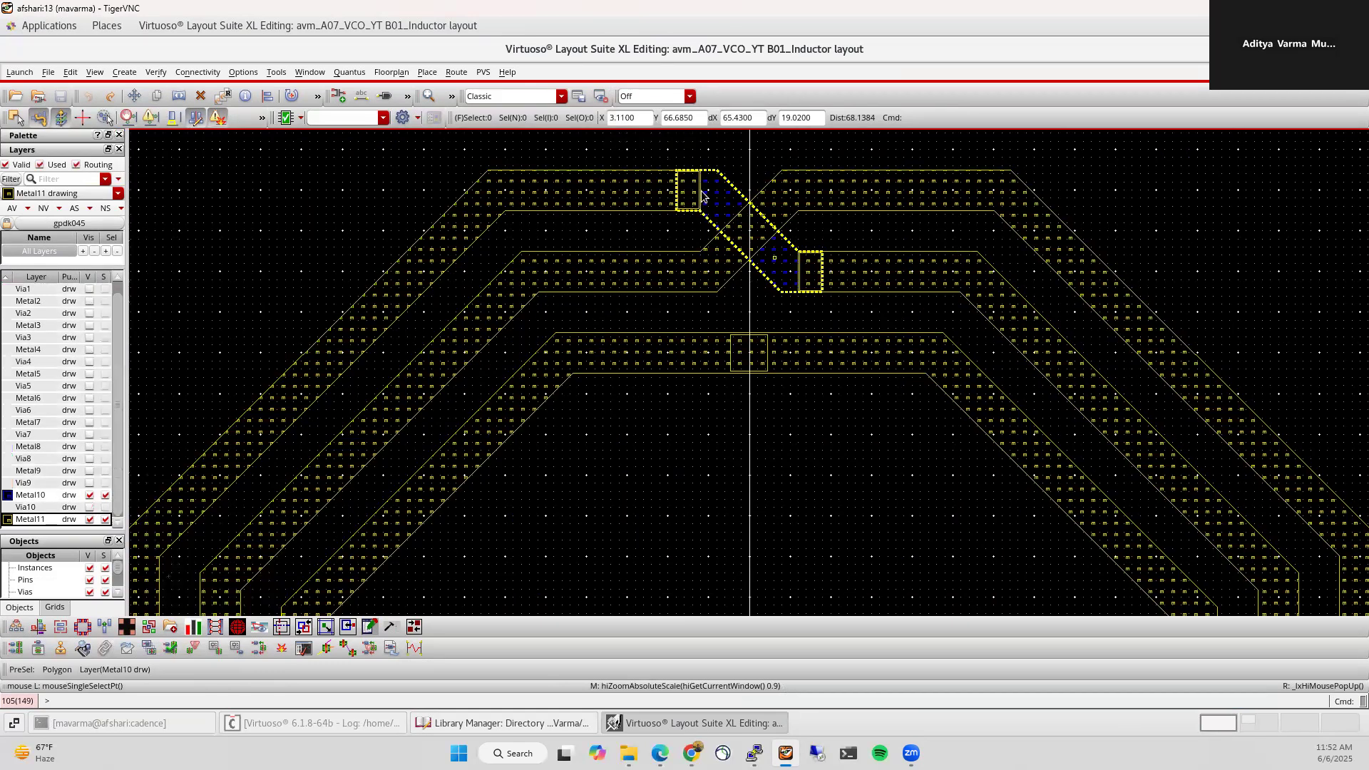
scroll(570, 245, down, 1)
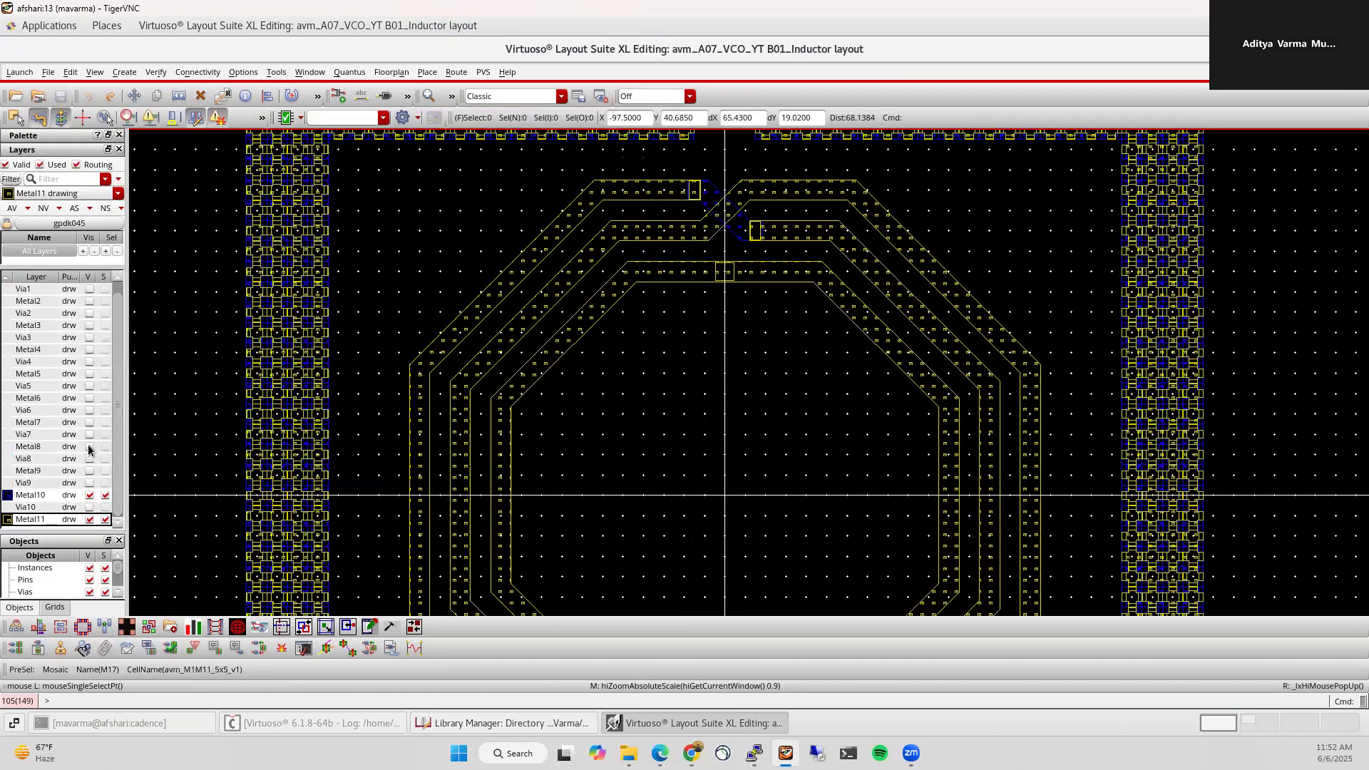
Step: Add the Metal8 crossings to the view, then make all layers visible again
click(89, 446)
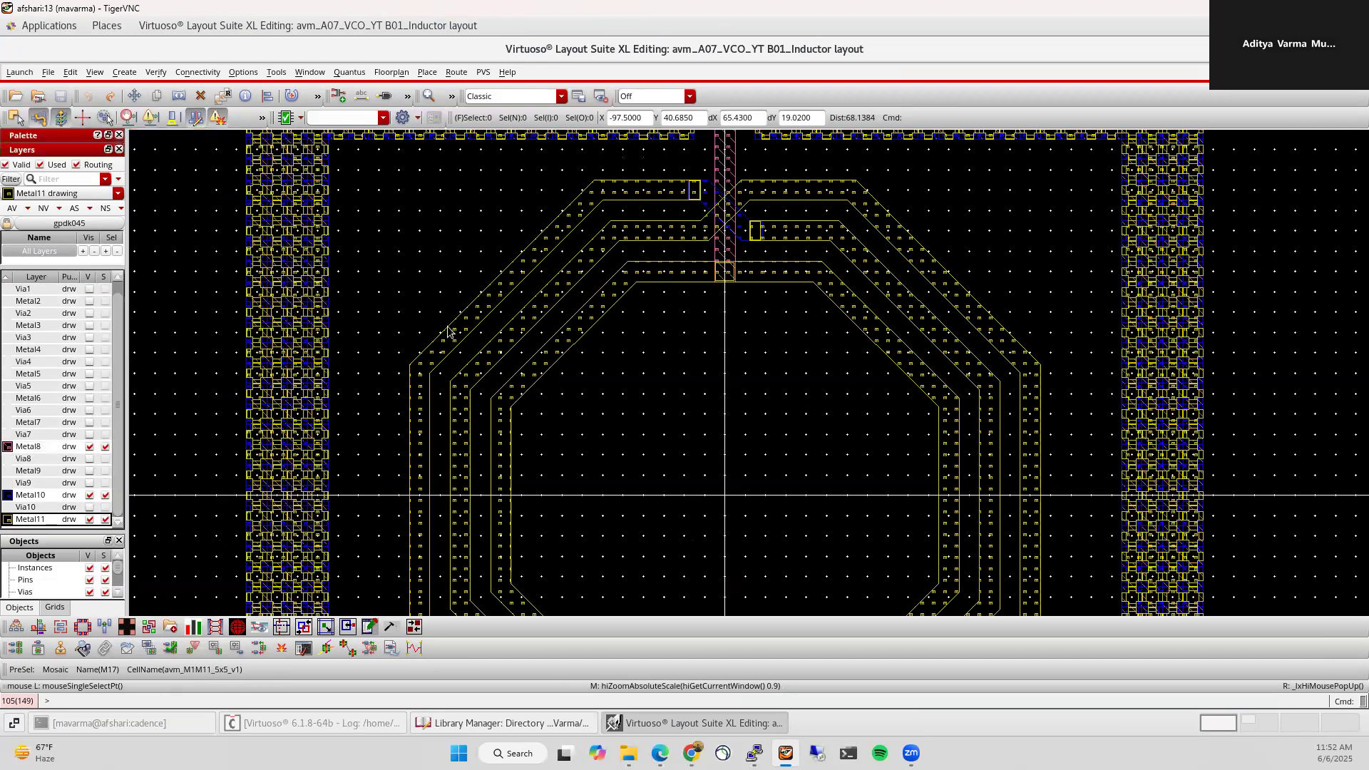
scroll(721, 337, down, 1)
scroll(723, 227, up, 1)
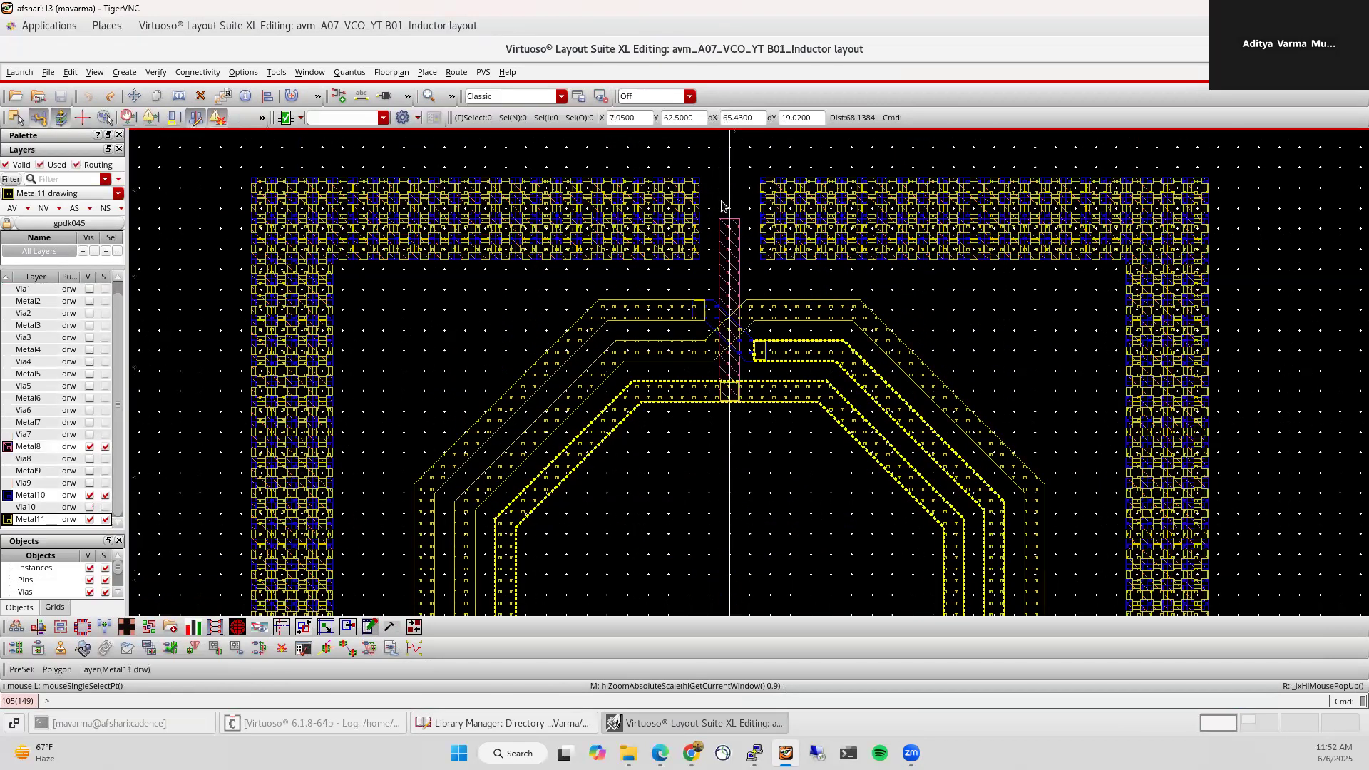
scroll(732, 211, down, 1)
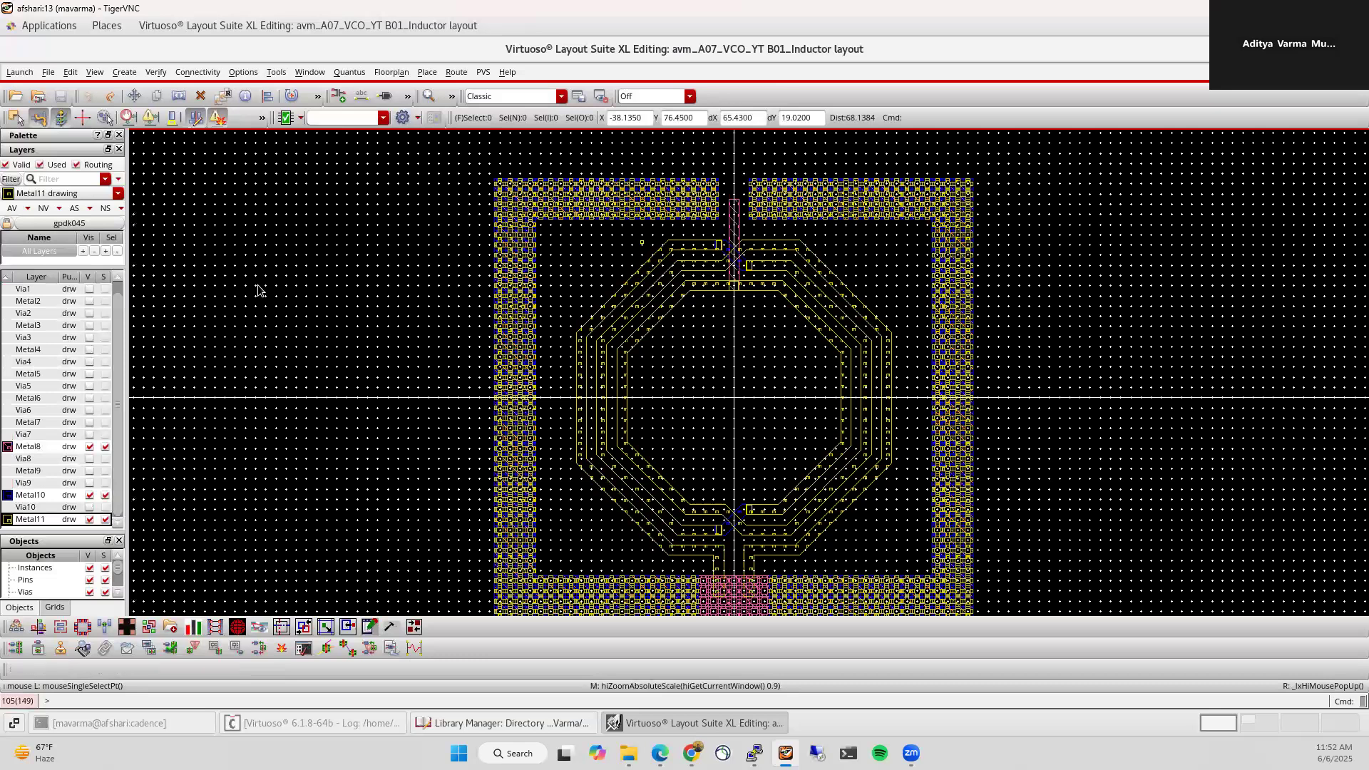
click(7, 209)
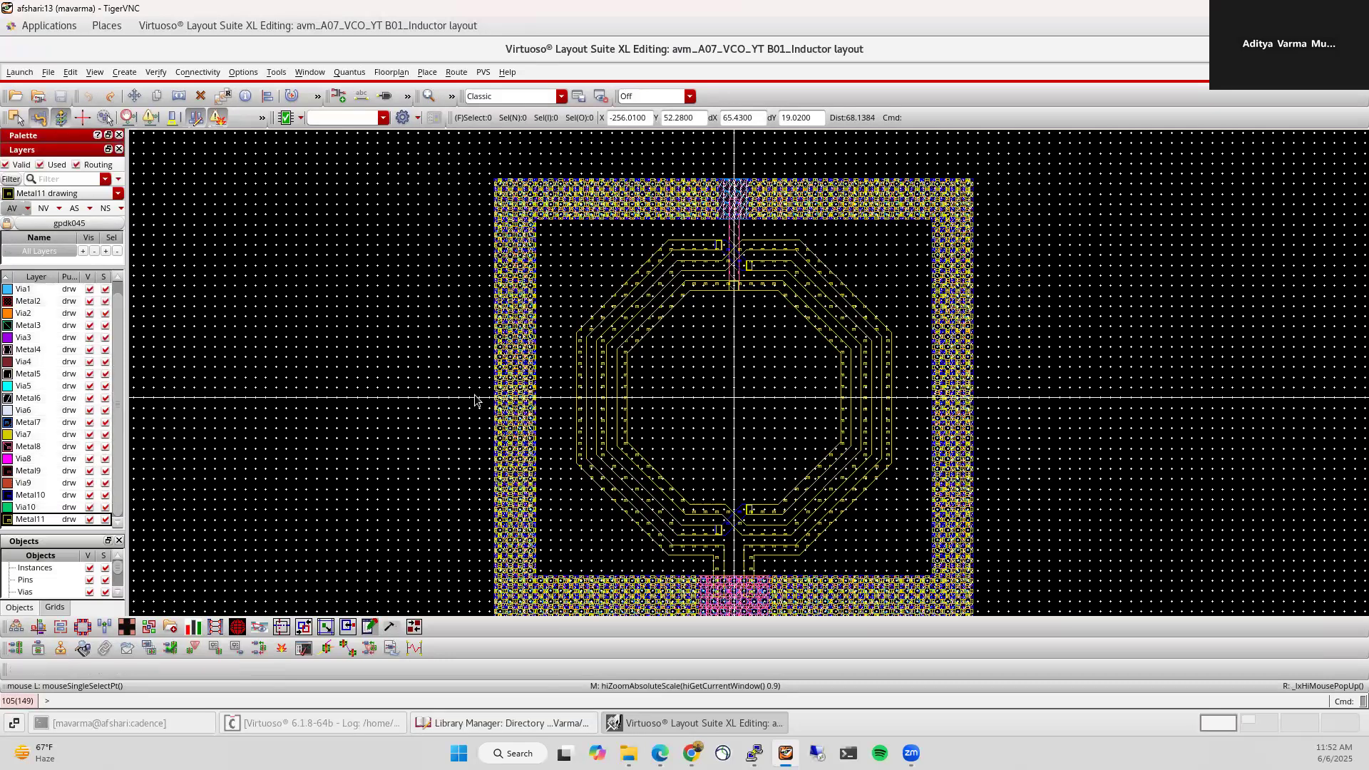
ctrl+scroll(525, 585, up, 2)
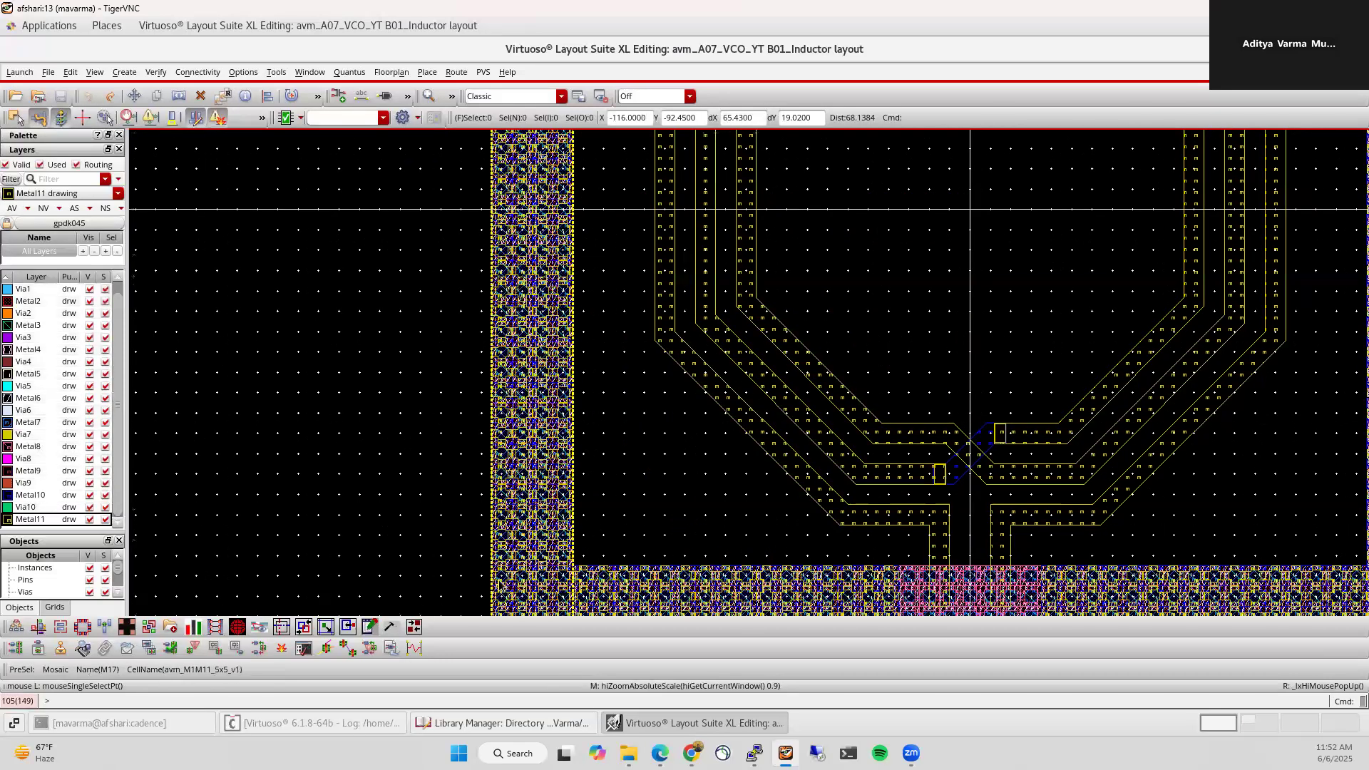
Step: Inspect the guard-ring mosaic's properties and dismiss them unchanged
click(501, 543)
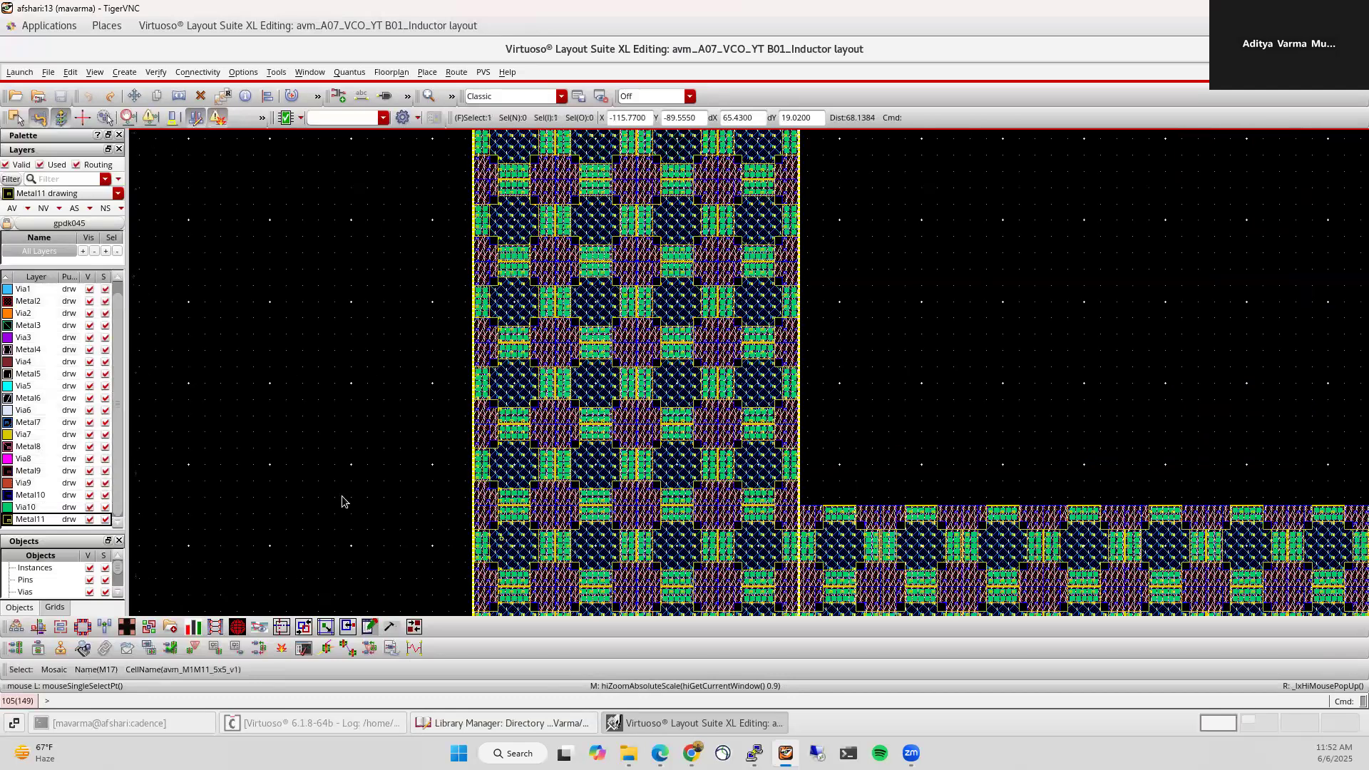
key(q)
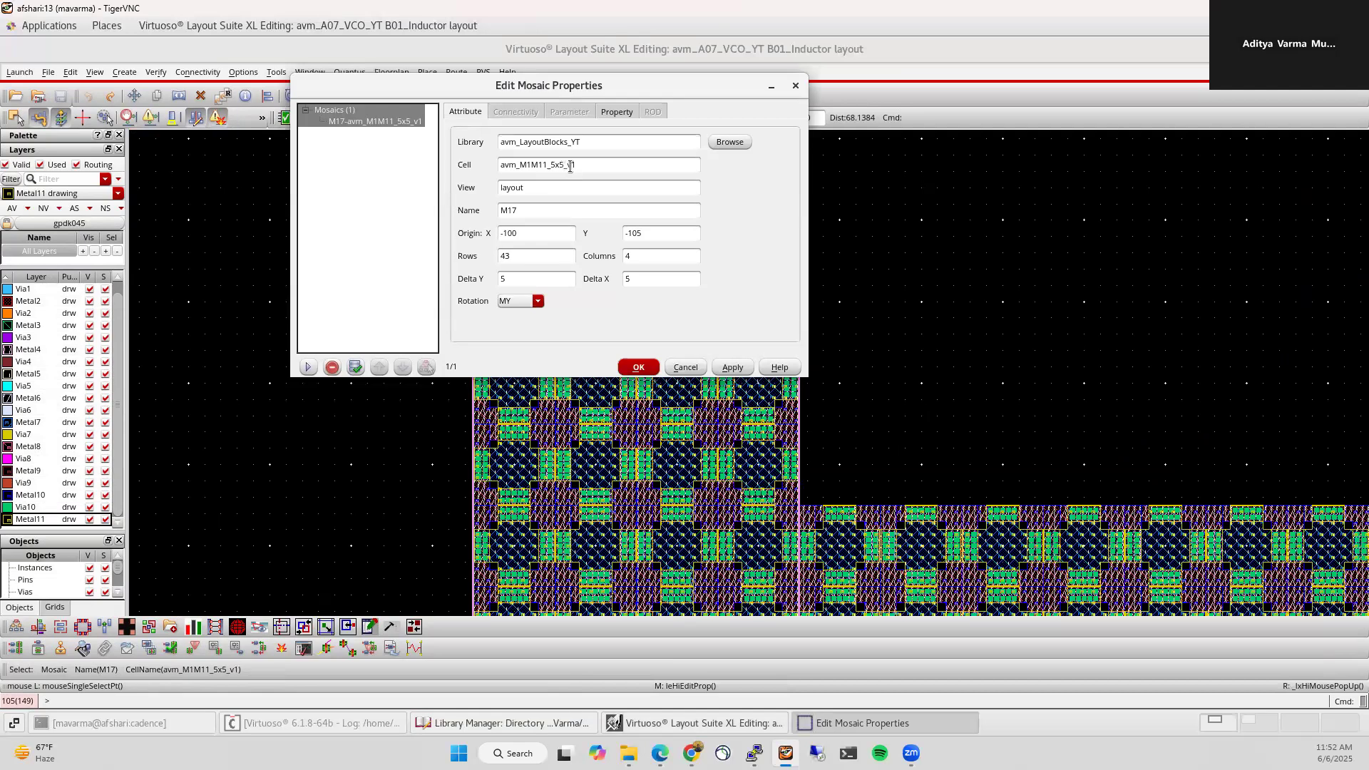
click(685, 367)
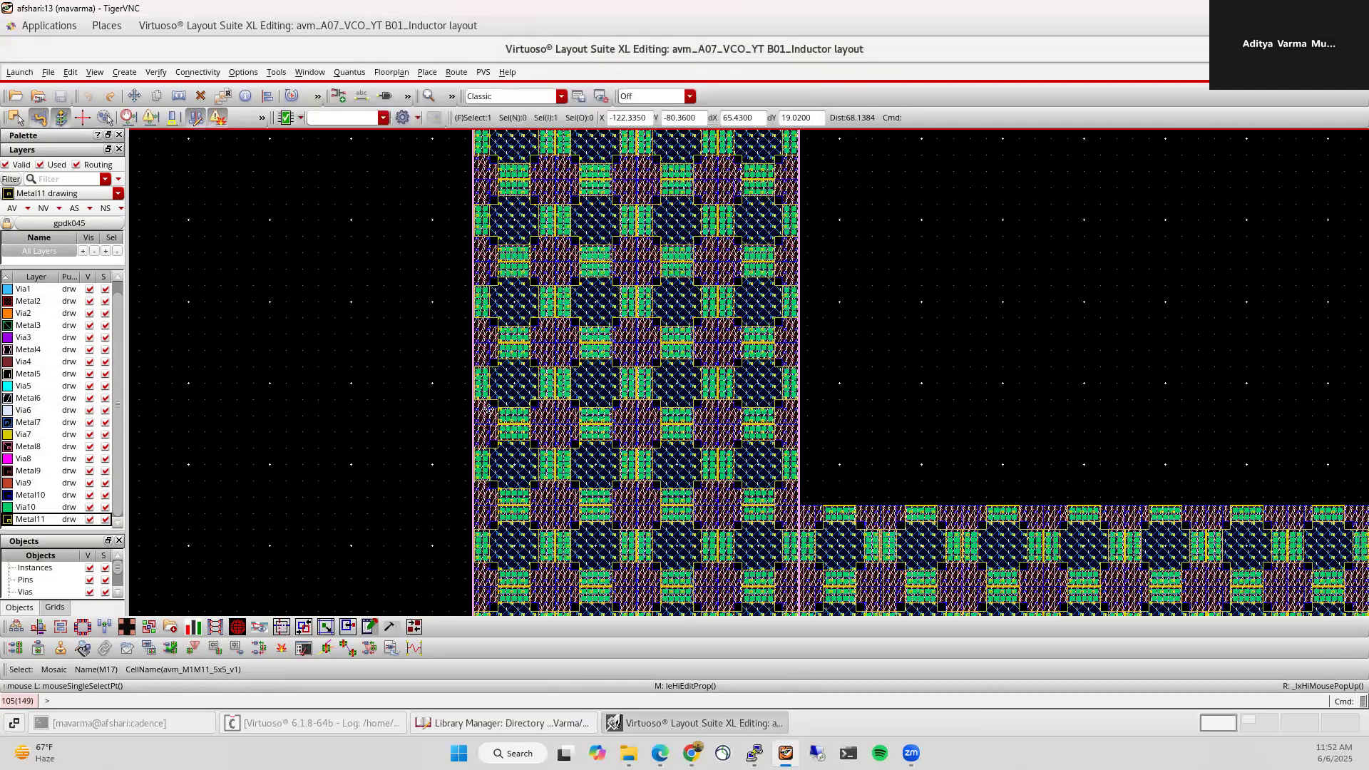
Step: Bring up the Millimeter-wave Integrated Circuits YouTube playlist in the browser
ctrl+scroll(488, 410, down, 3)
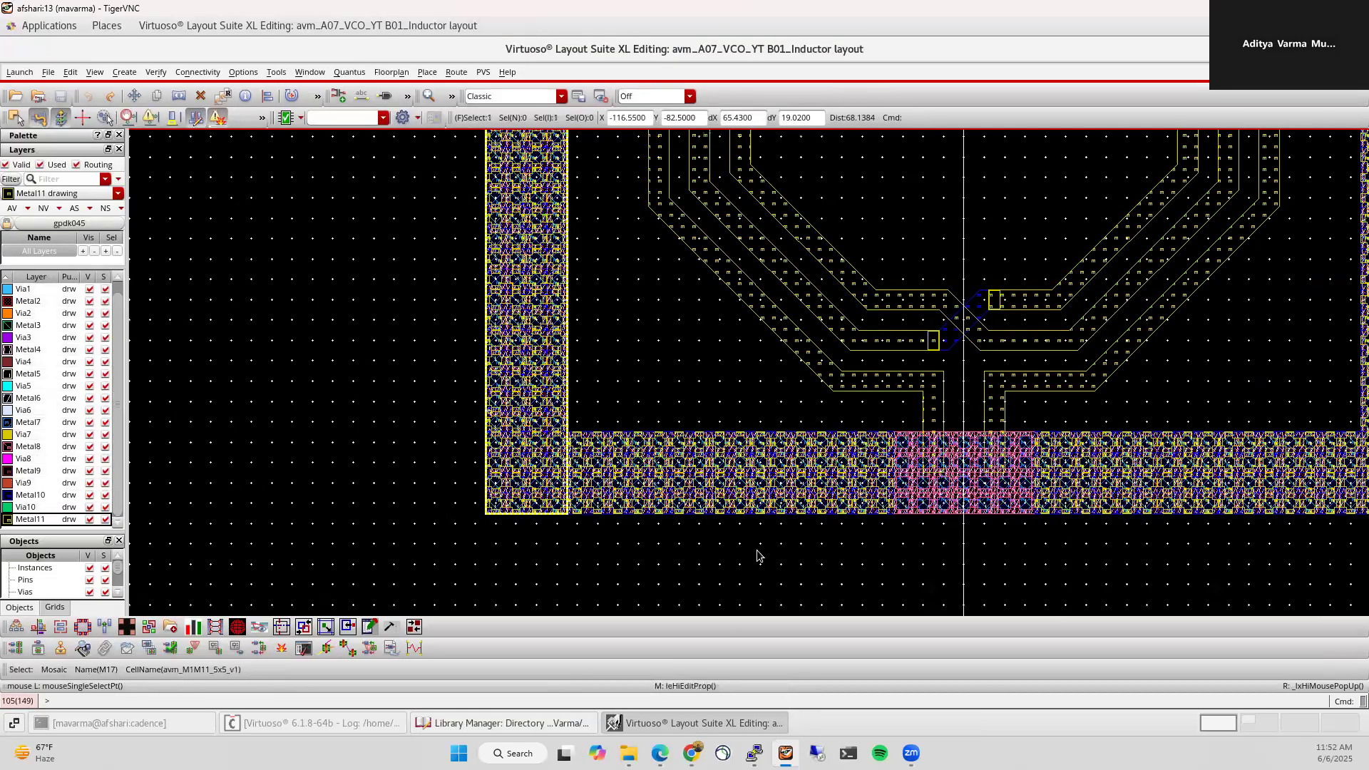
scroll(579, 567, down, 3)
click(390, 479)
click(691, 753)
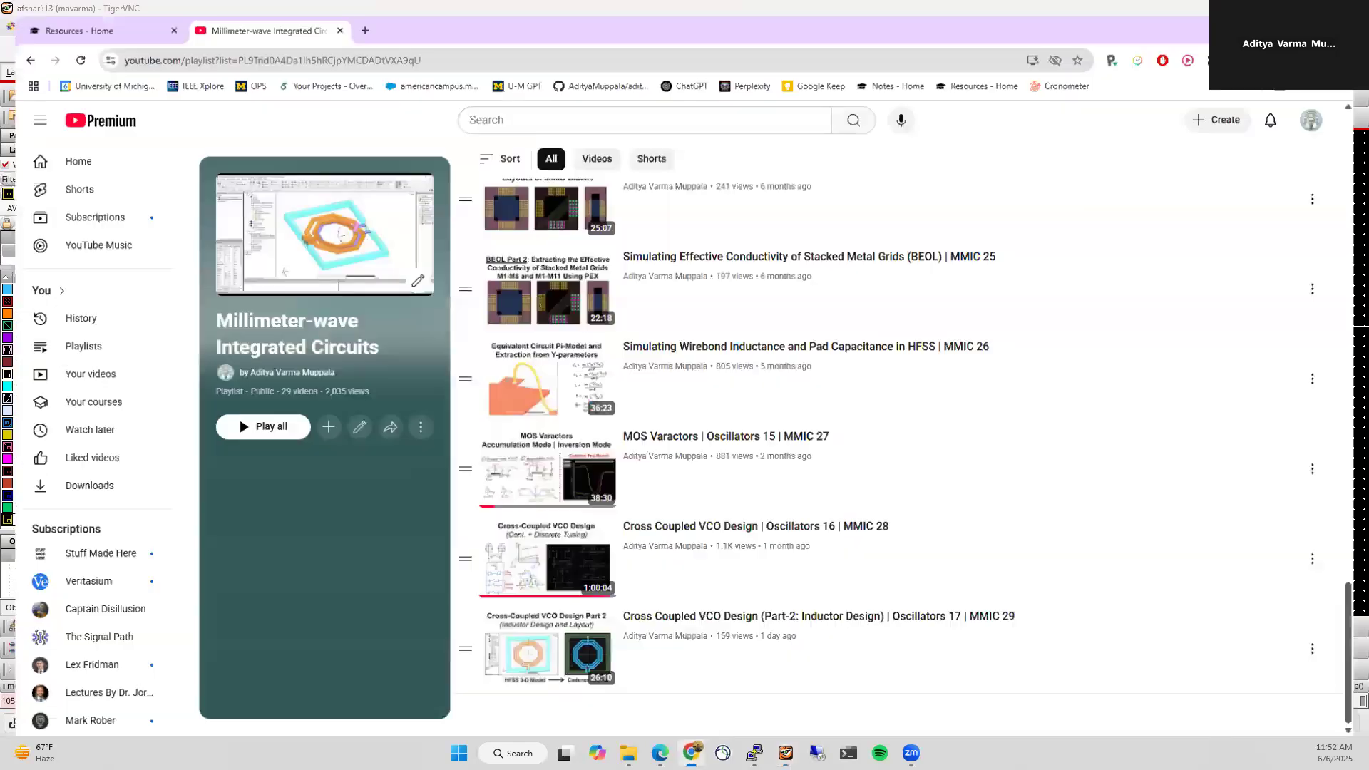
Step: Browse the YouTube playlist and Resources - Home page, then minimize Chrome
scroll(1133, 486, up, 6)
scroll(693, 422, down, 3)
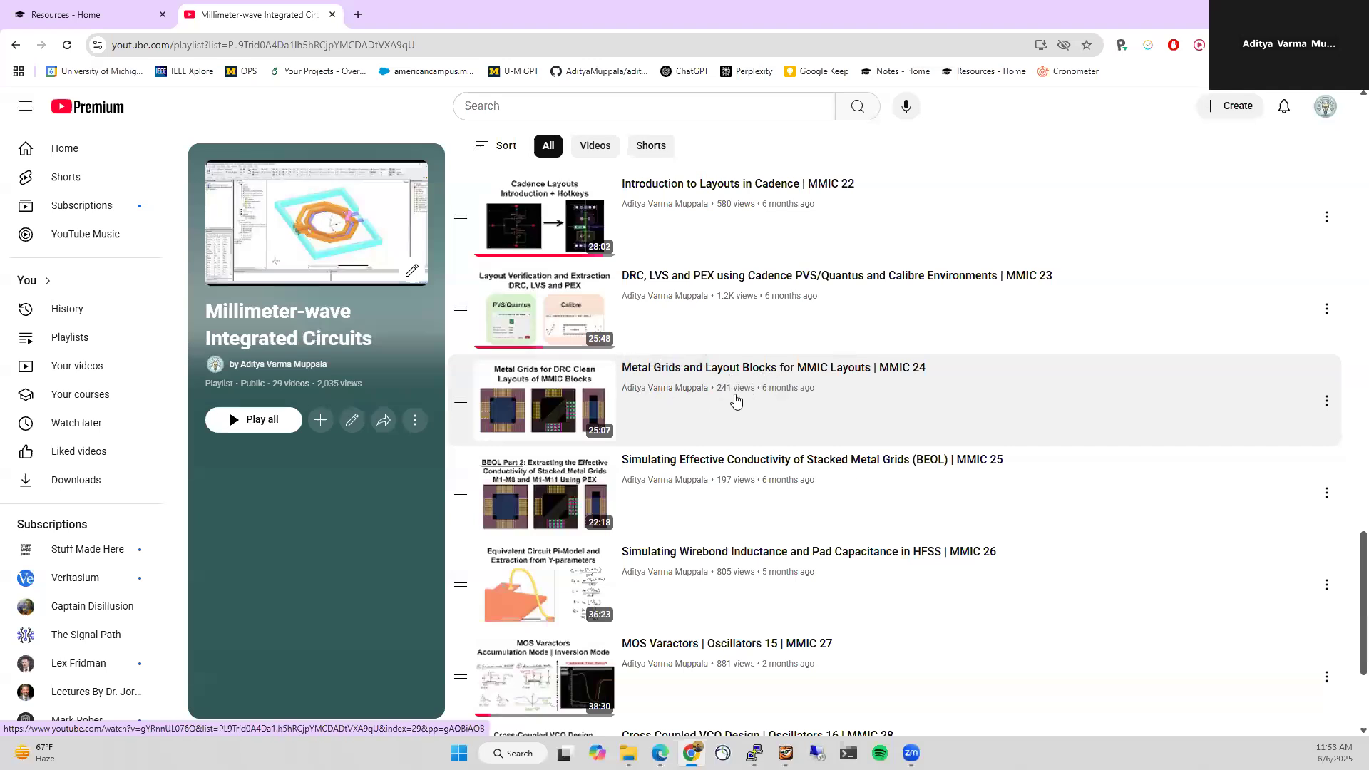
click(97, 24)
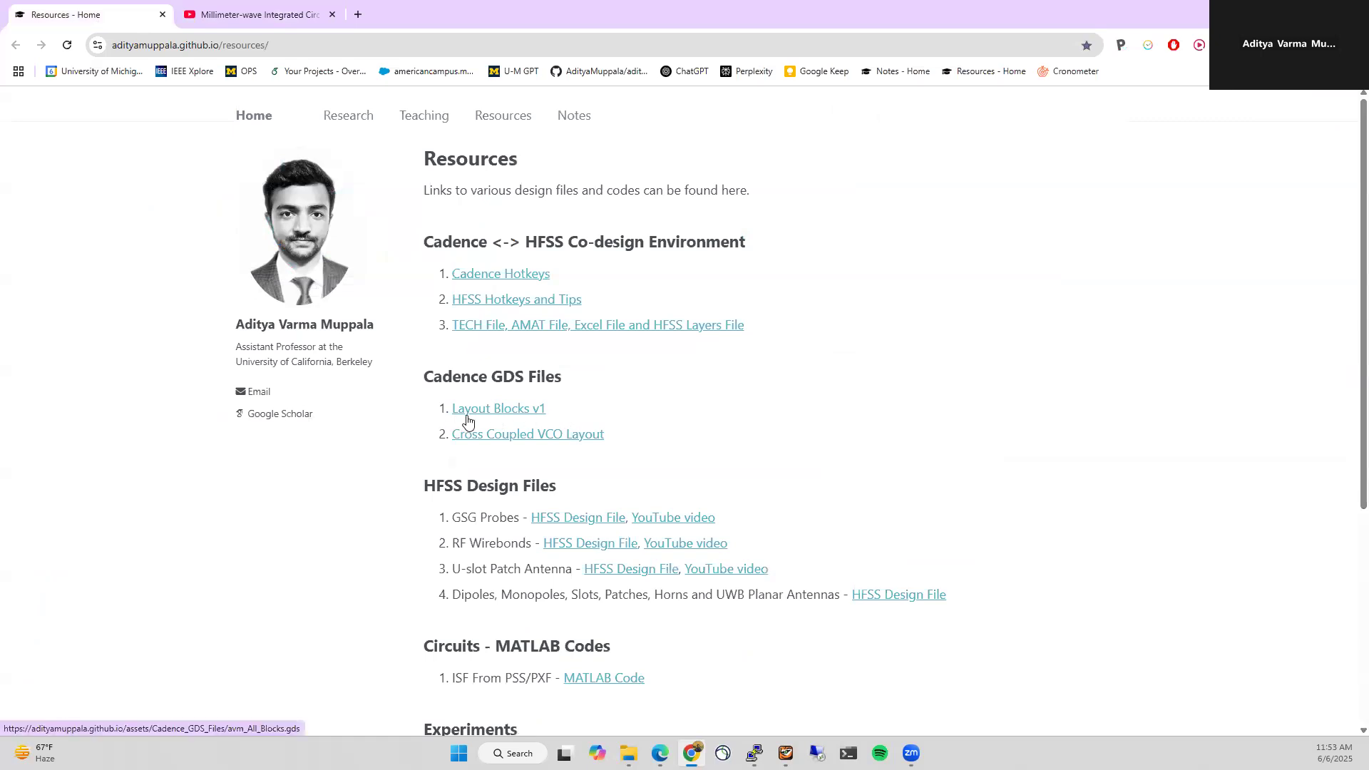
click(287, 7)
scroll(704, 383, down, 3)
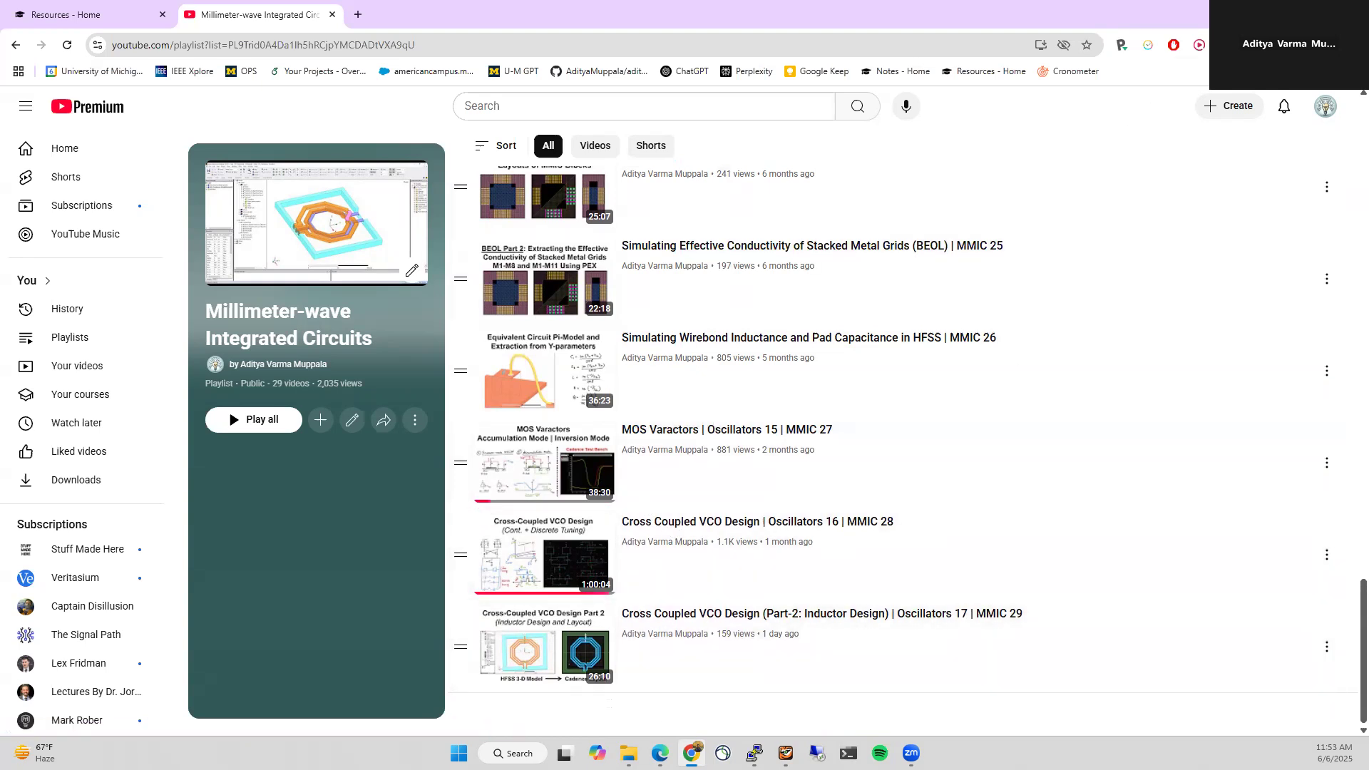
click(1287, 11)
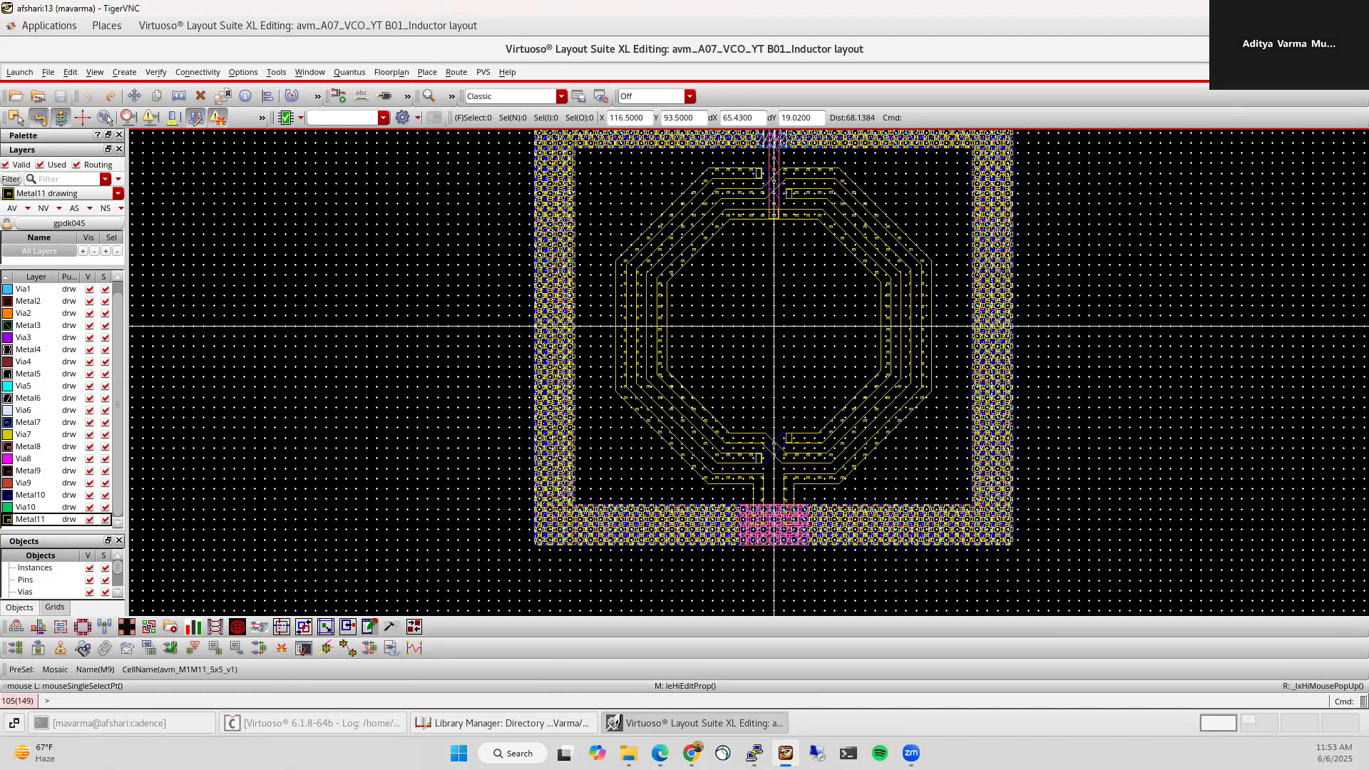
Step: Close the layout, copy avm_A07_VCO_YT to avm_A08_VCO_layout_YT, and select its A06_CC_VCO_v1 cell
key(ctrl+w)
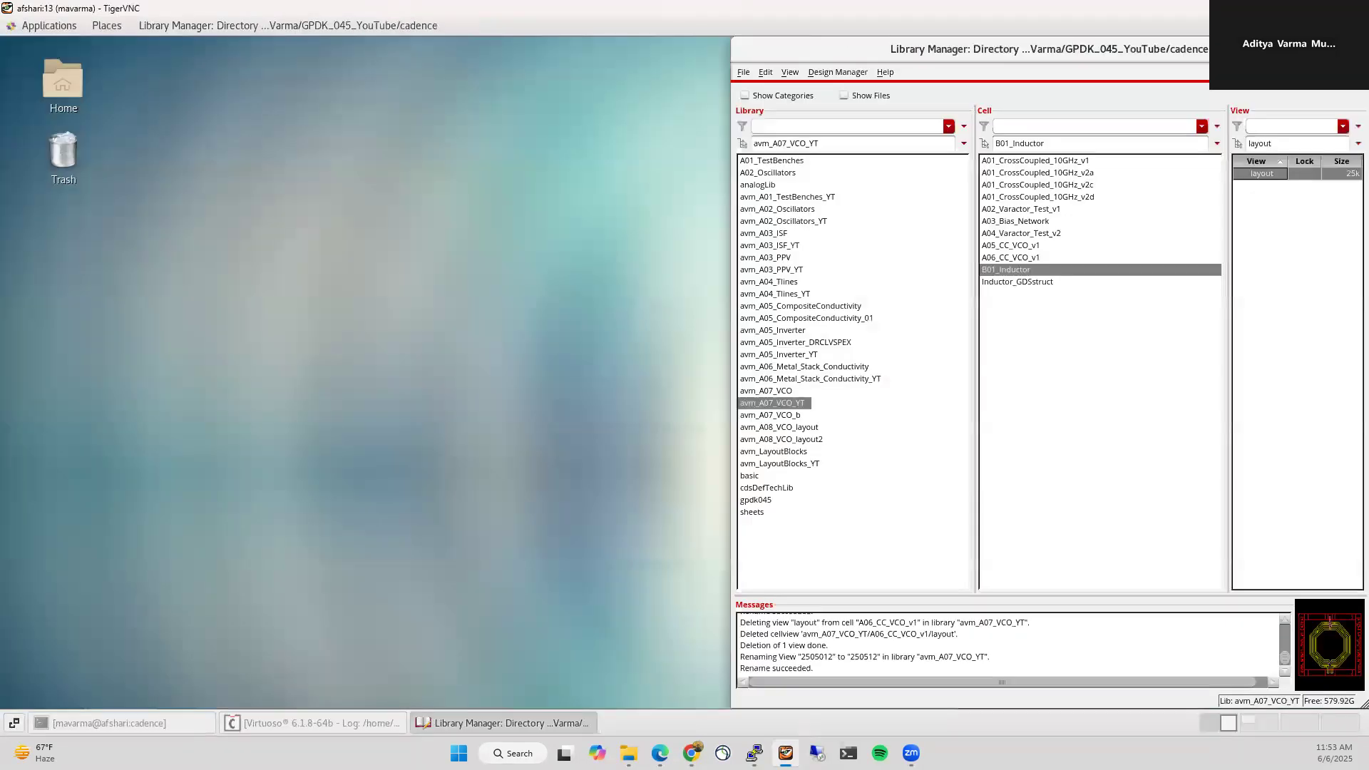
right_click(797, 403)
click(878, 412)
click(1233, 373)
key(BackSpace)
text(8_VCO_layout_YT)
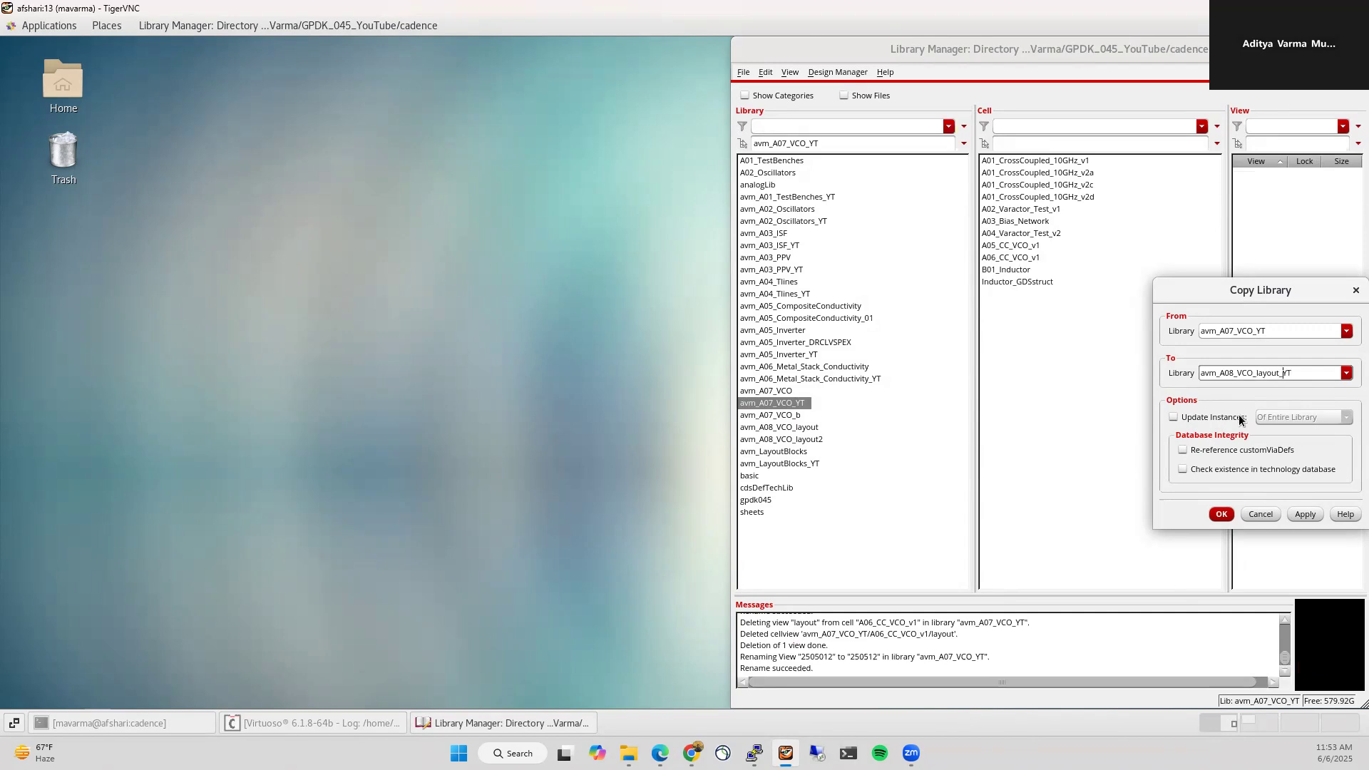
key(Return)
click(1098, 617)
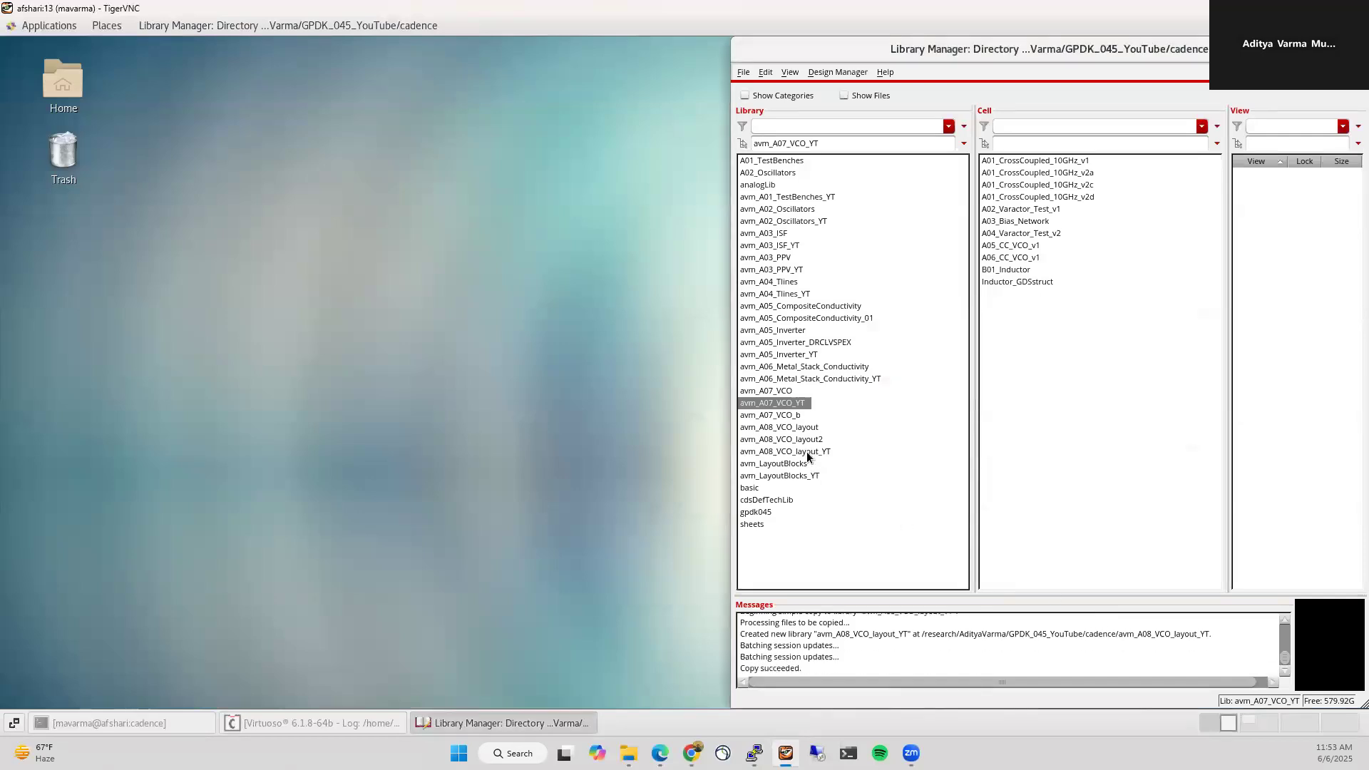
click(806, 451)
click(1024, 258)
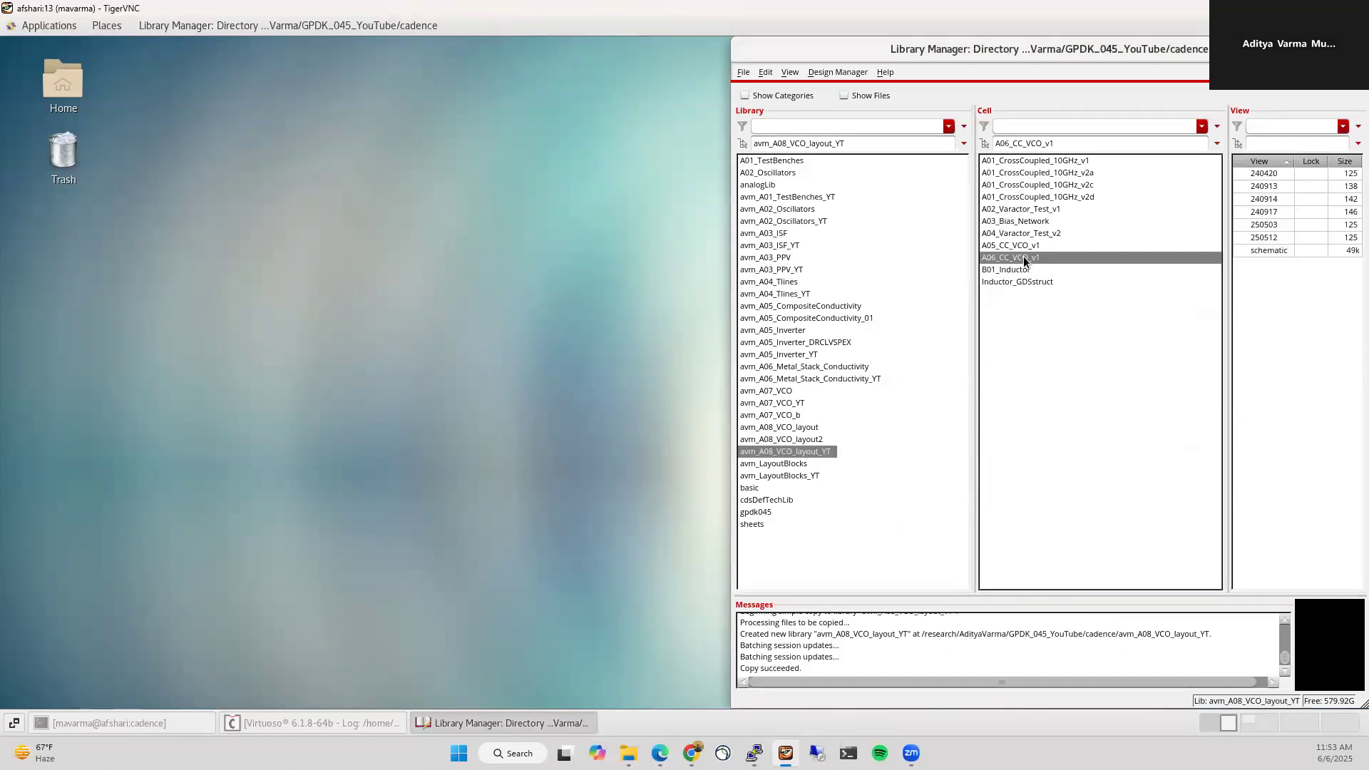
Step: Open the A06_CC_VCO_v1 schematic from avm_A08_VCO_layout_YT and resize its window to the left half
double_click(1266, 250)
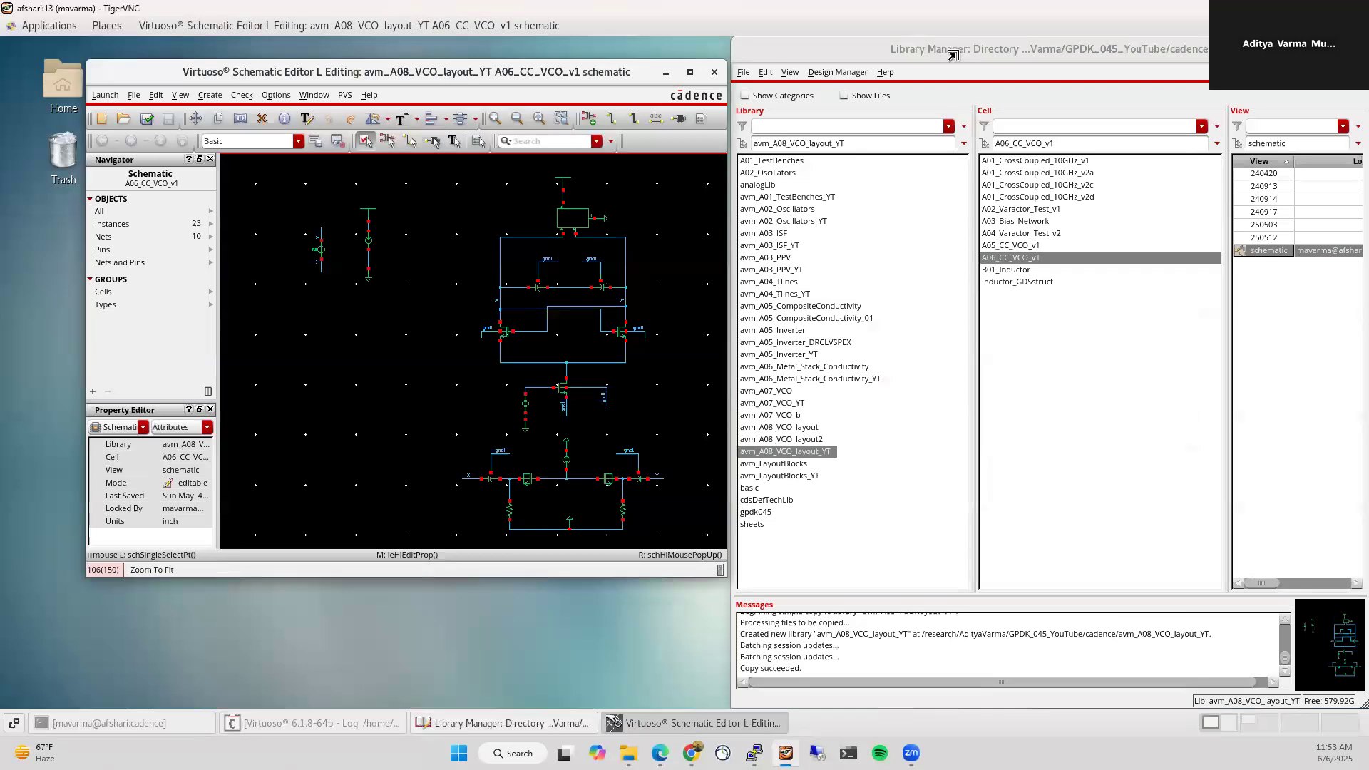
click(1307, 49)
drag(373, 75, 708, 106)
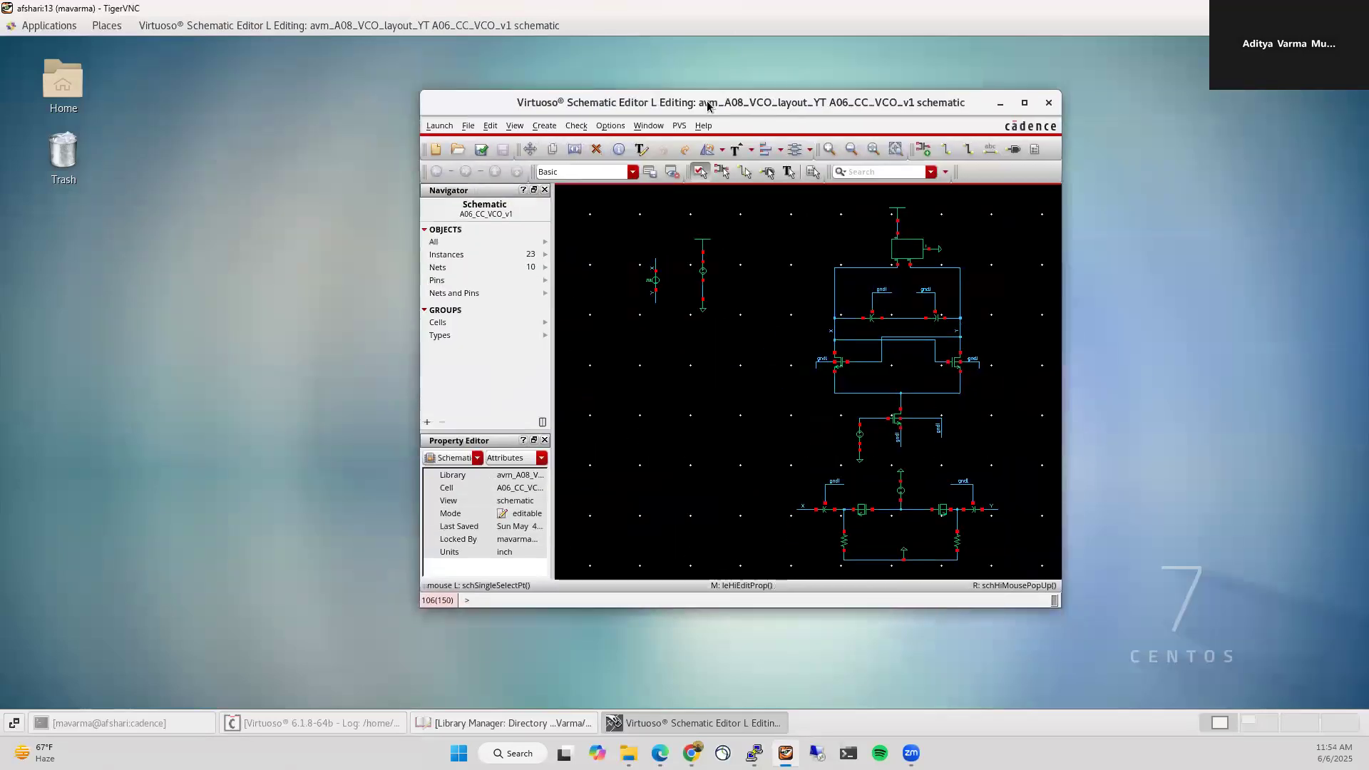
double_click(708, 106)
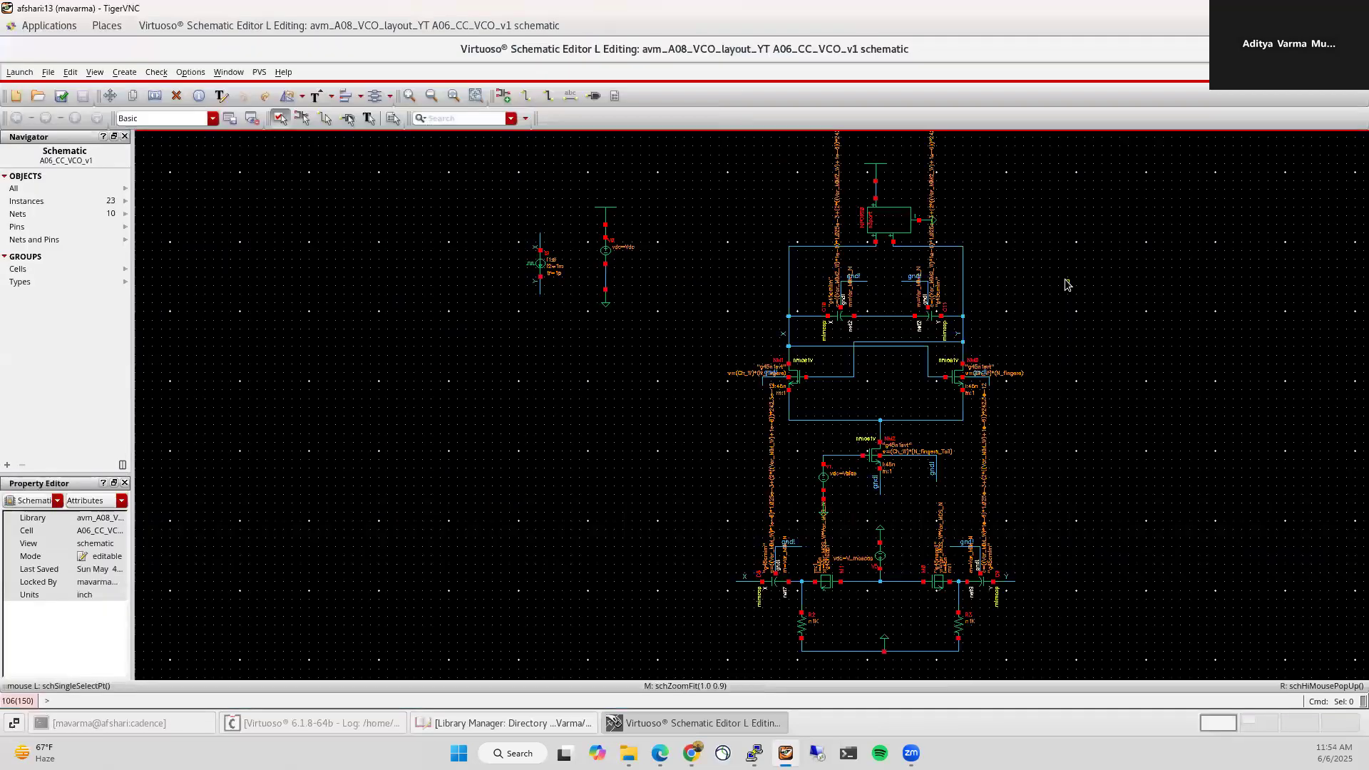
double_click(765, 59)
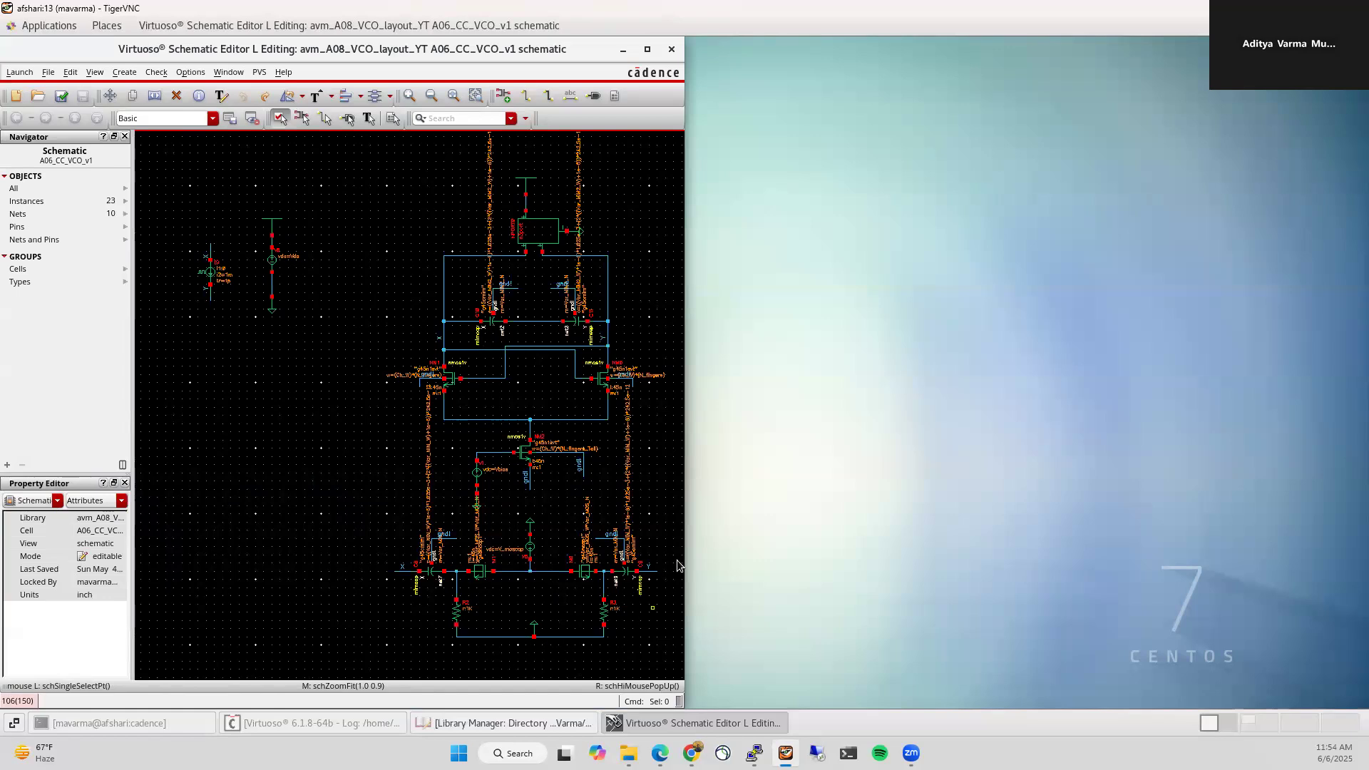
drag(684, 425, 919, 431)
Step: Launch ADE L and load the saved state 250512 from the cellview
click(20, 72)
click(23, 94)
click(56, 252)
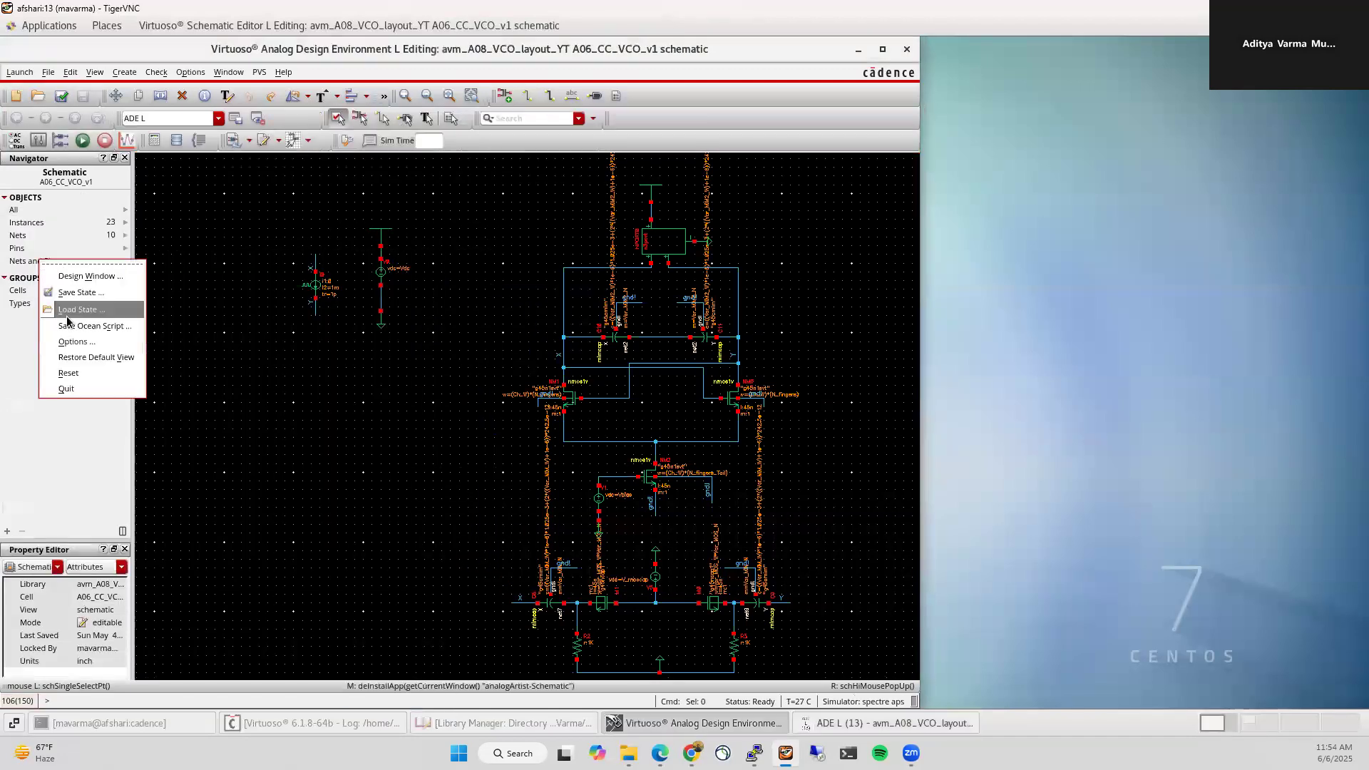
click(79, 309)
click(508, 140)
click(490, 408)
click(433, 471)
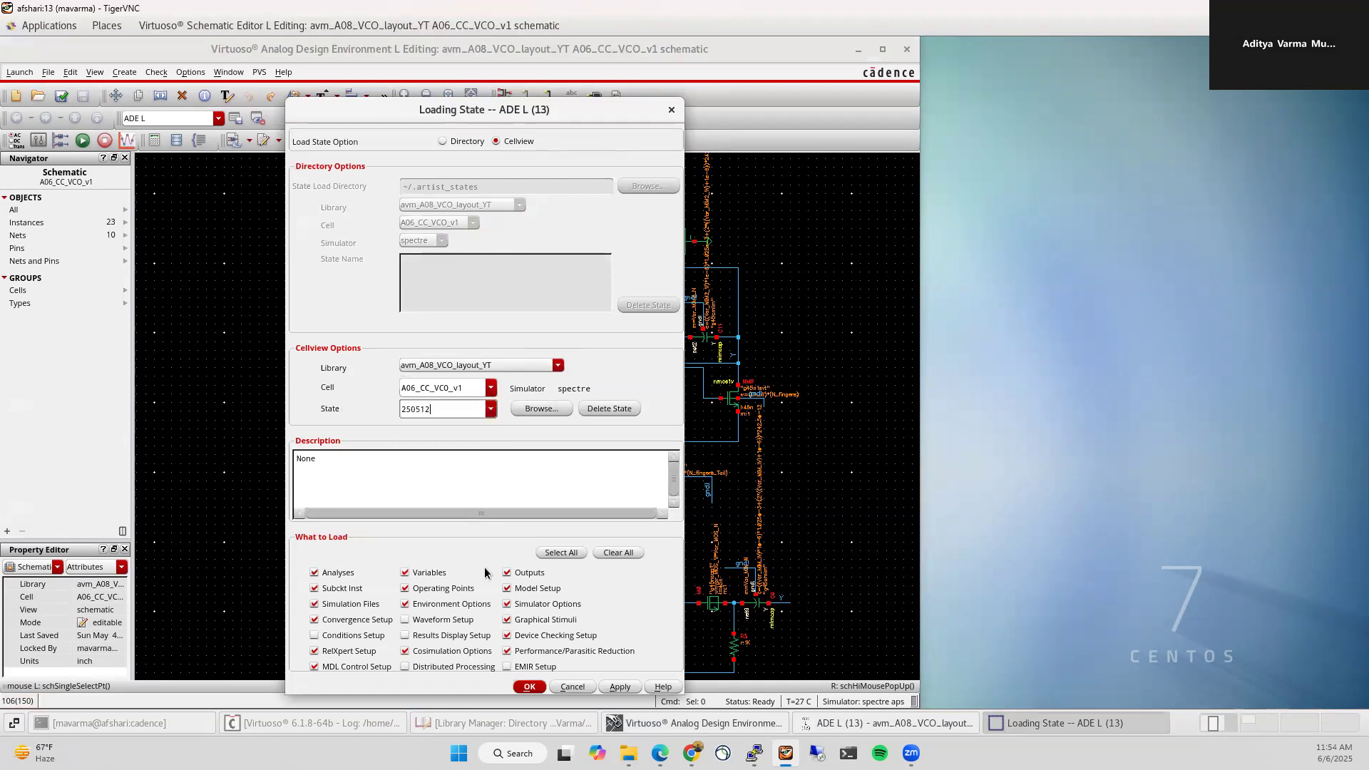
key(Return)
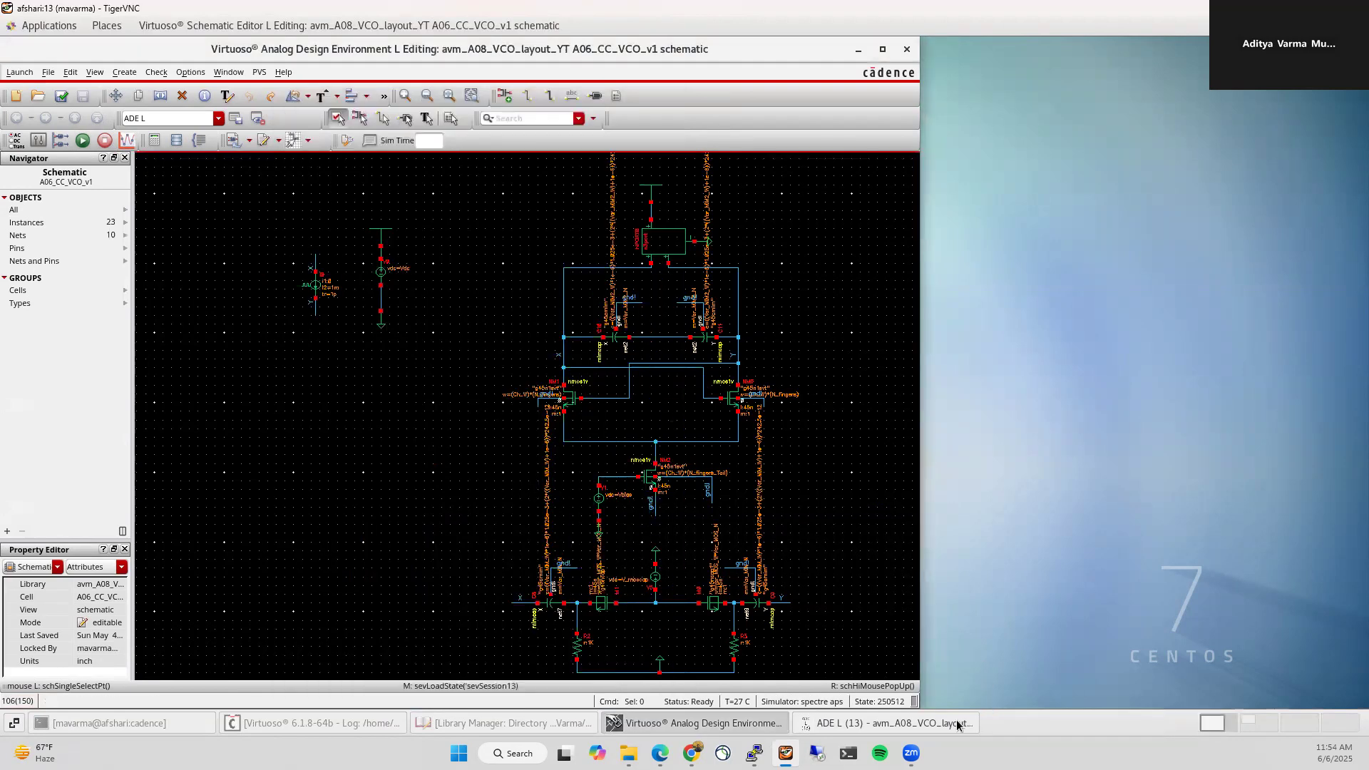
Step: Arrange the setup and log windows to show the 10.24G and −183 FOM results, then minimize the phase noise plot
drag(166, 229, 1042, 50)
drag(875, 401, 919, 560)
drag(1144, 305, 1141, 226)
mouse_move(1057, 565)
mouse_down()
mouse_move(1056, 601)
mouse_move(1055, 572)
mouse_up()
click(1148, 478)
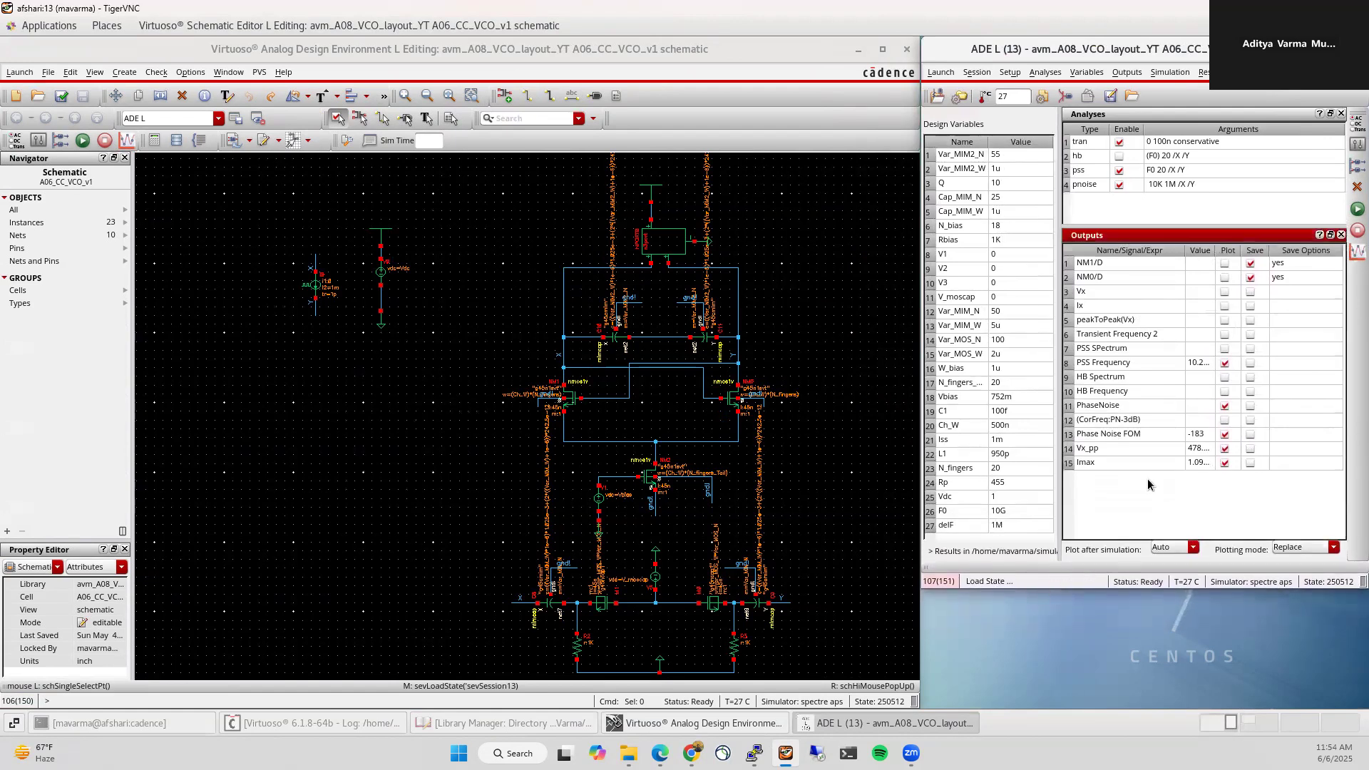
drag(1213, 251, 1231, 250)
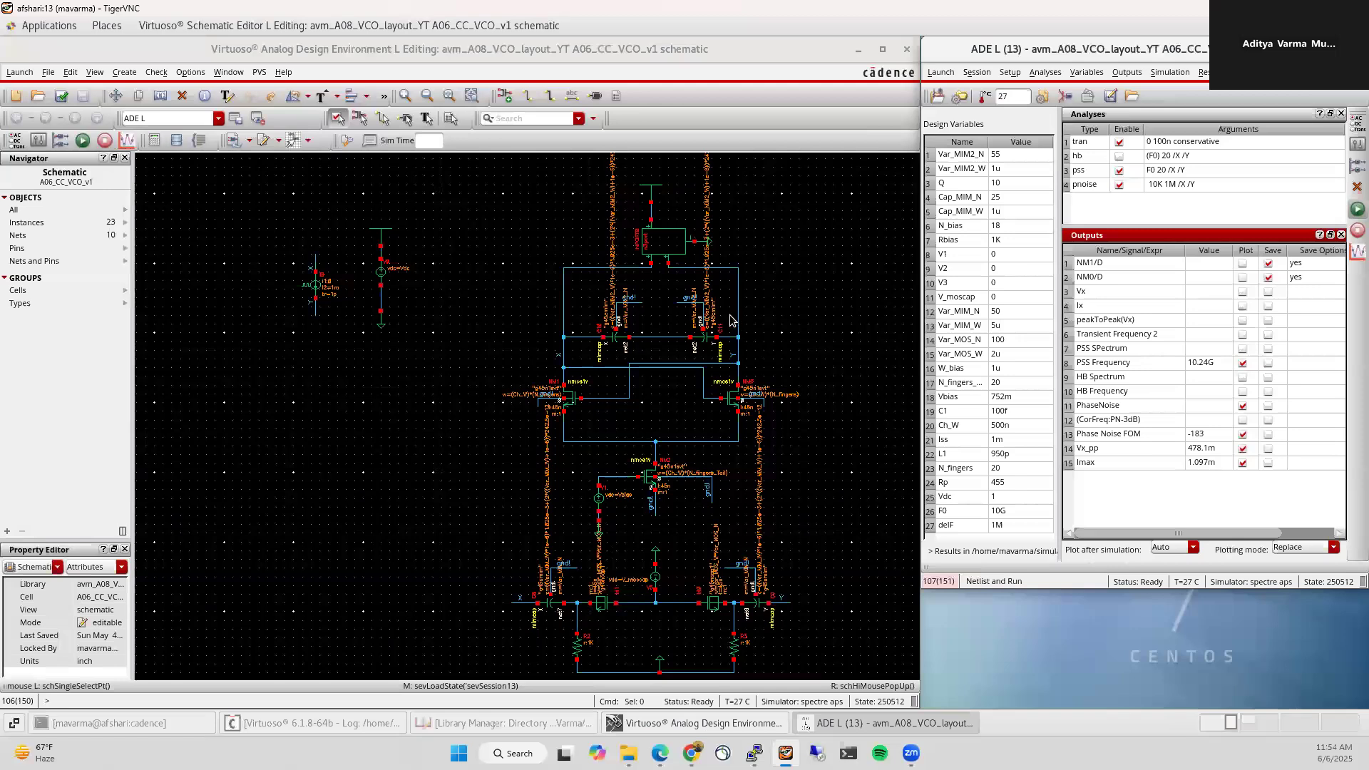
drag(208, 186, 1144, 206)
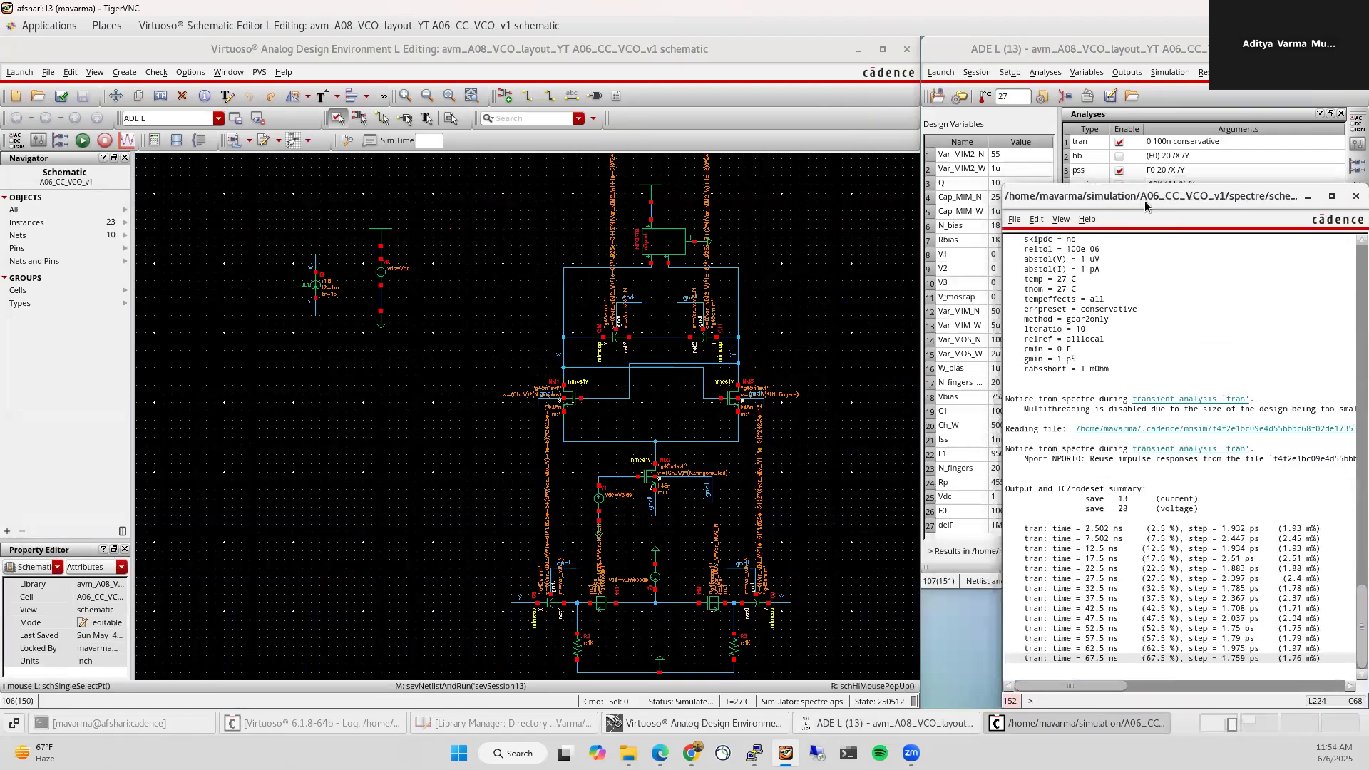
drag(1004, 183, 921, 616)
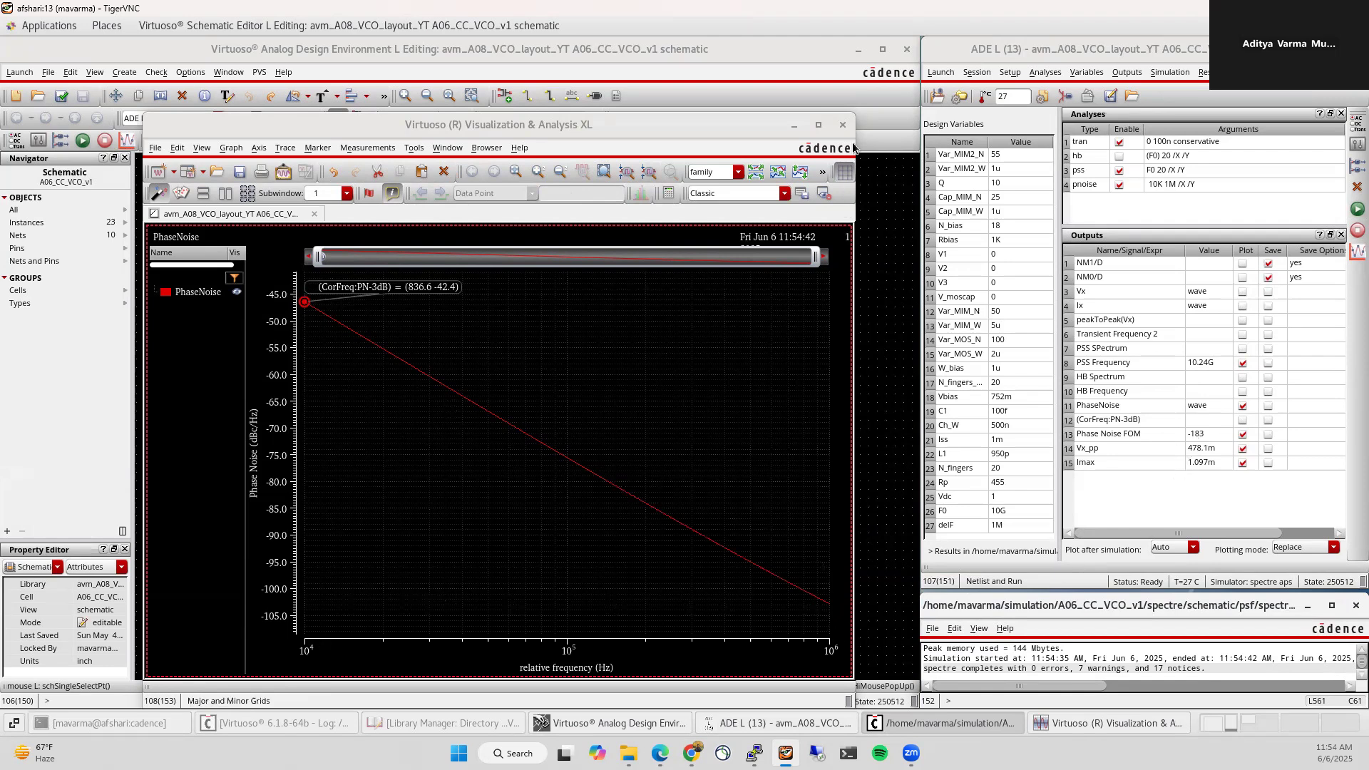
click(793, 127)
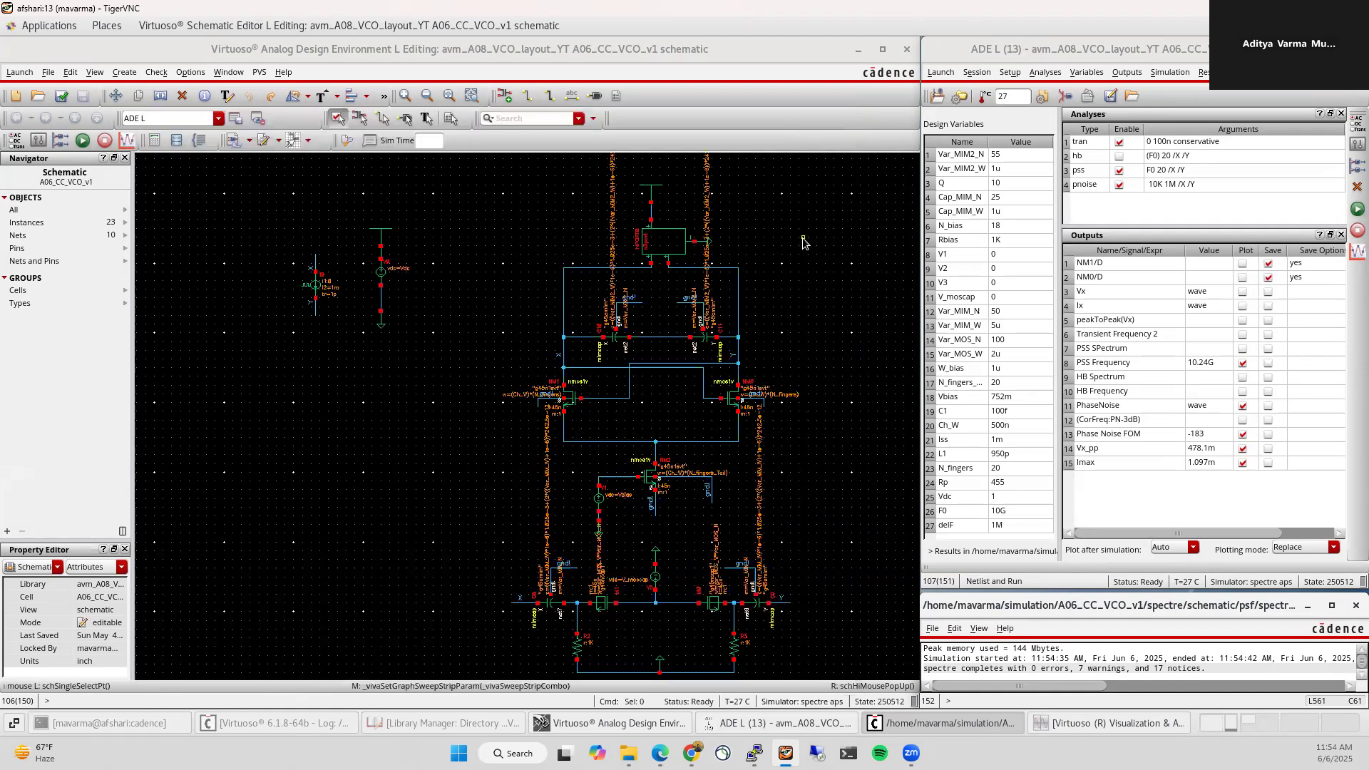
Step: Delete the old load resistors R2 and R3
scroll(443, 272, down, 1)
scroll(537, 503, up, 1)
scroll(518, 458, up, 1)
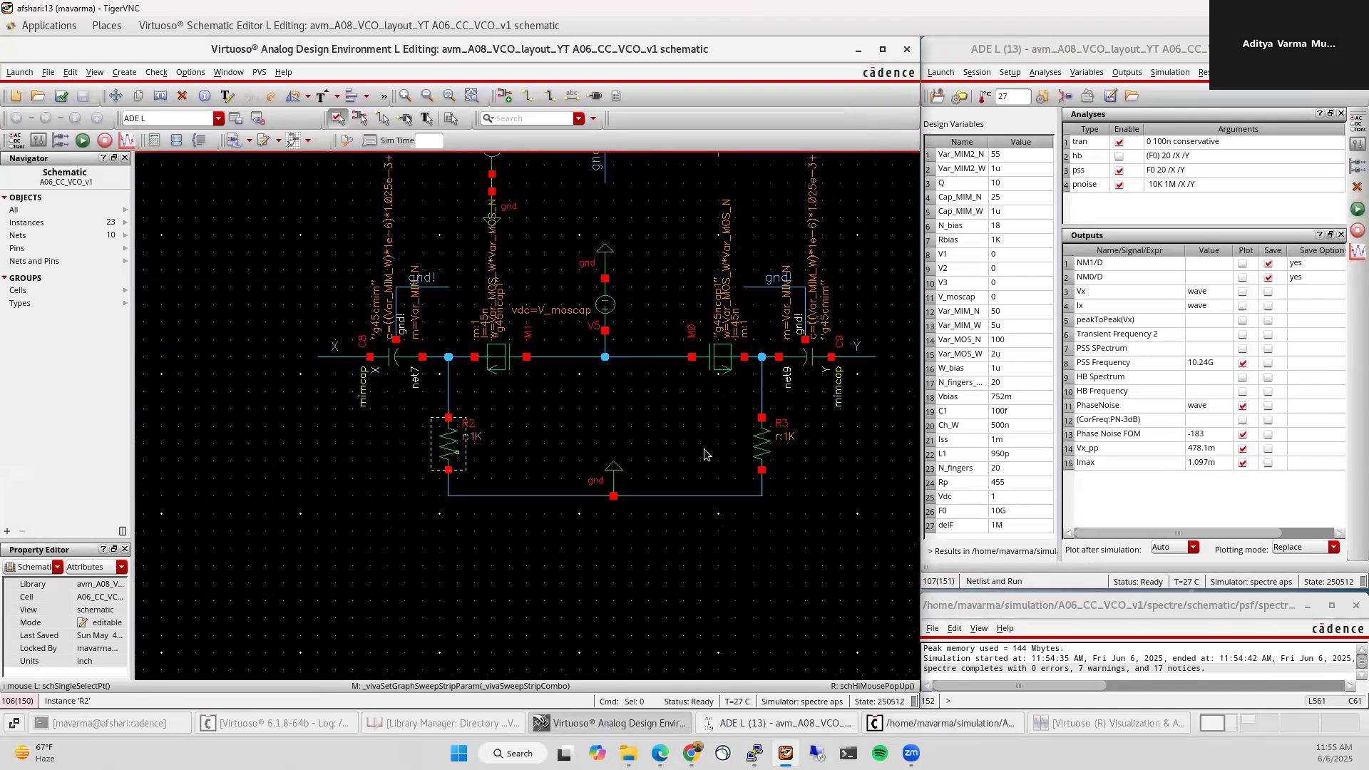
click(437, 447)
shift+click(762, 442)
key(Delete)
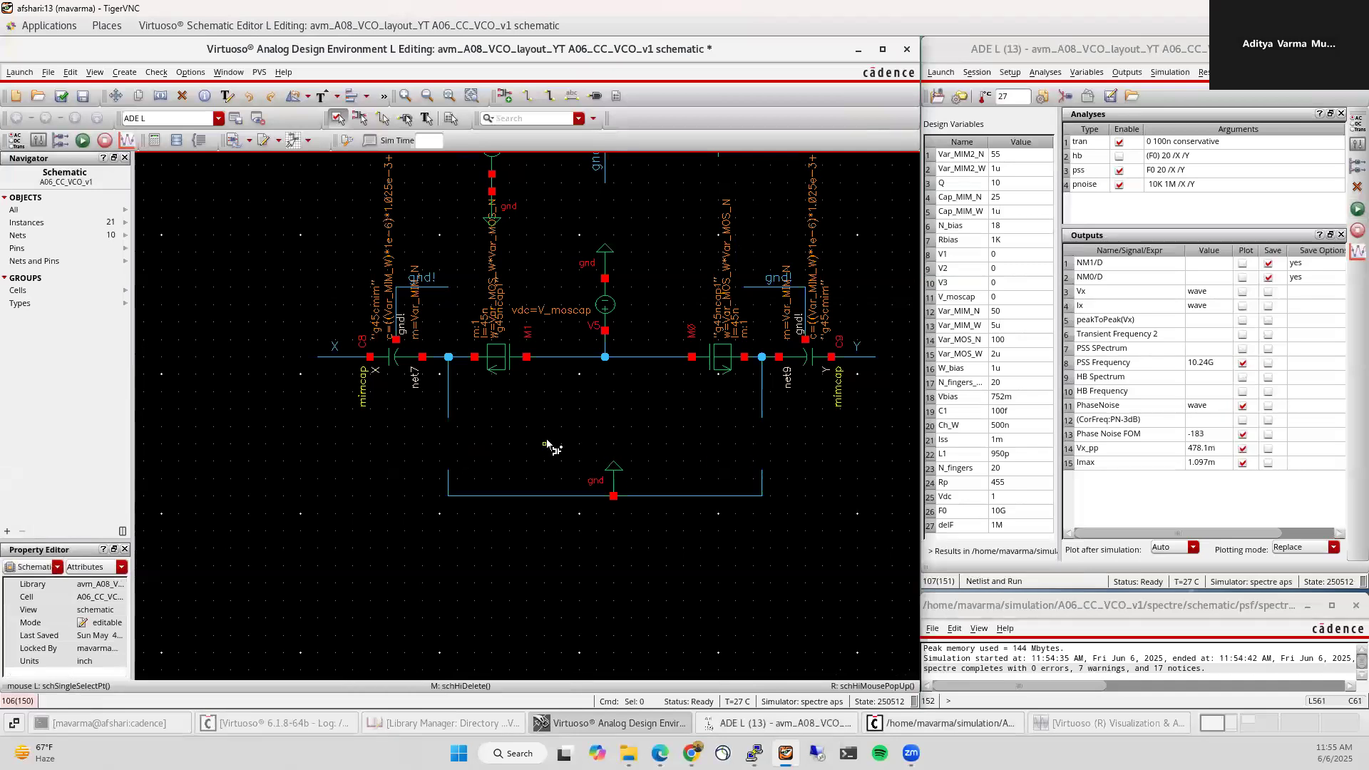
Step: Place a gpdk045 resnsndiff resistor in the left tank
key(i)
click(1233, 146)
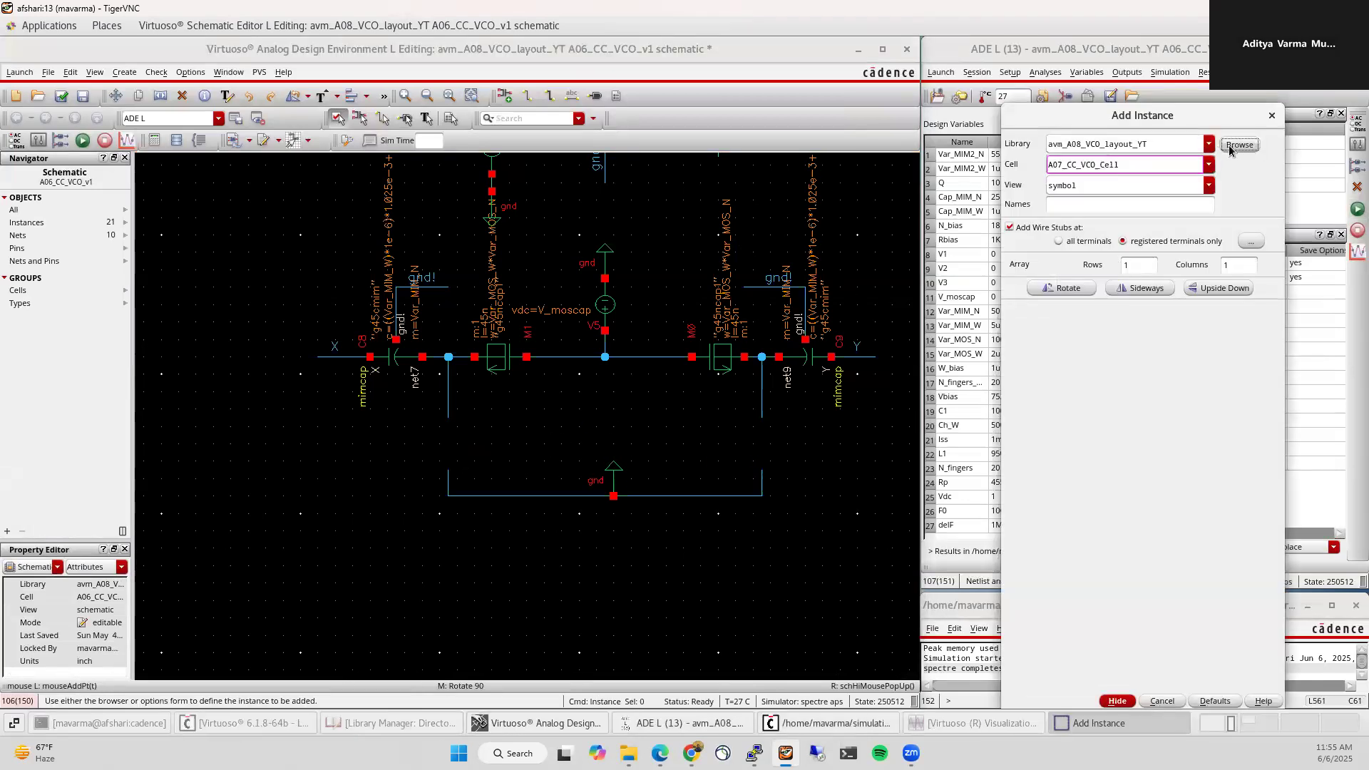
click(117, 389)
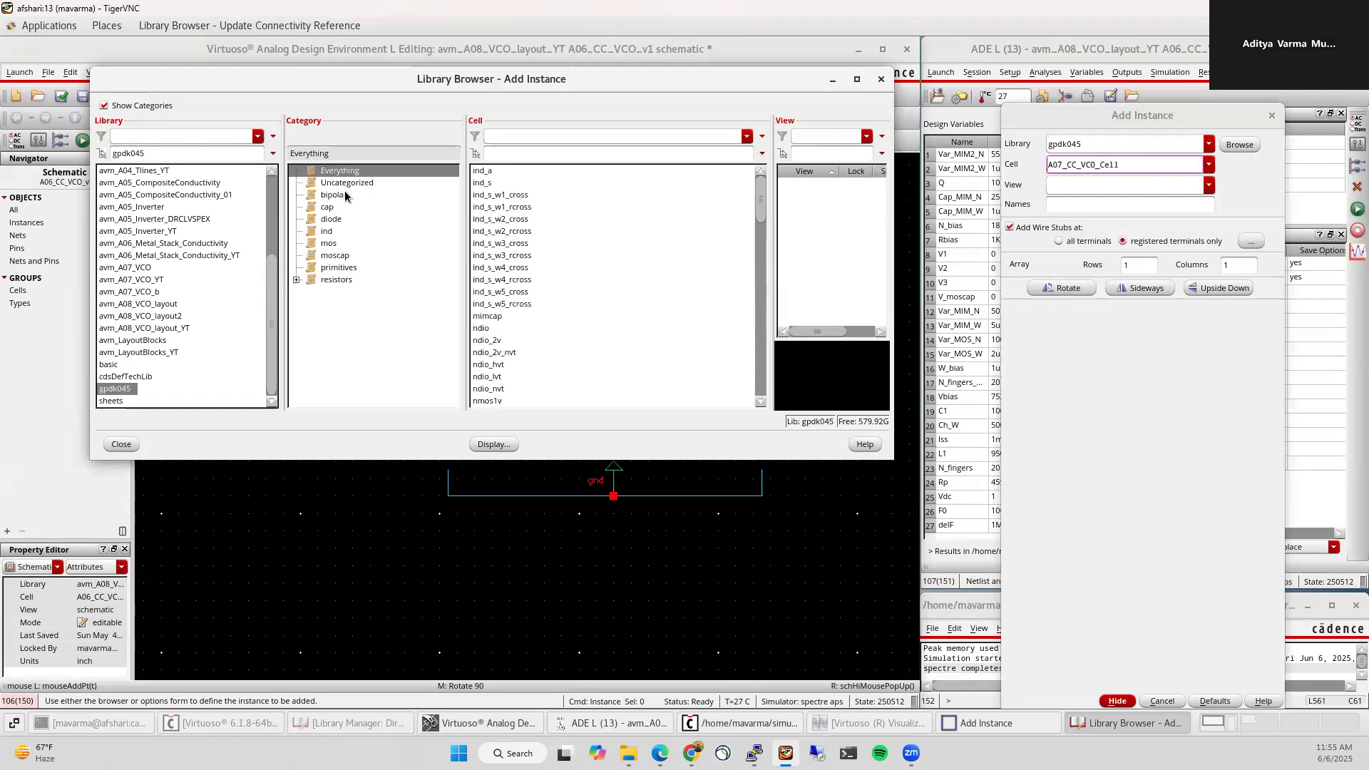
click(334, 280)
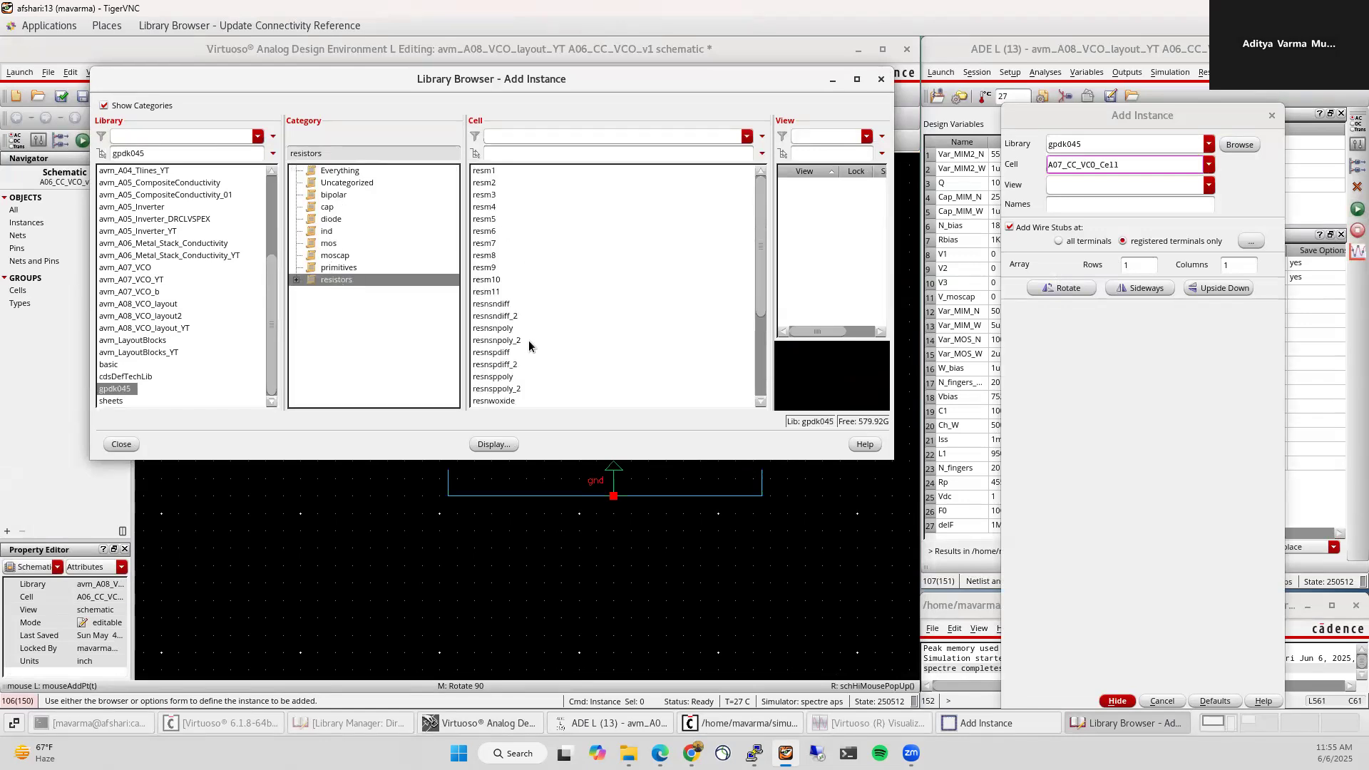
click(498, 305)
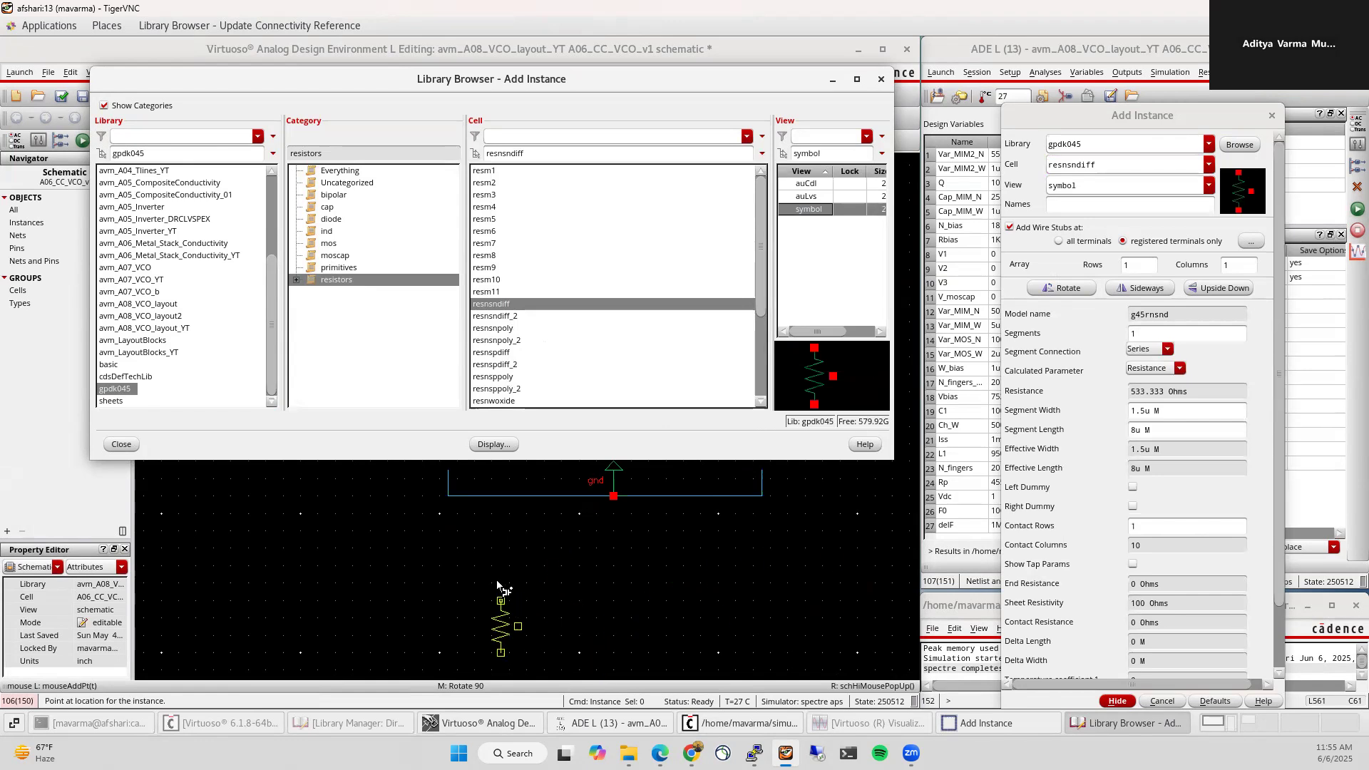
click(445, 530)
key(Escape)
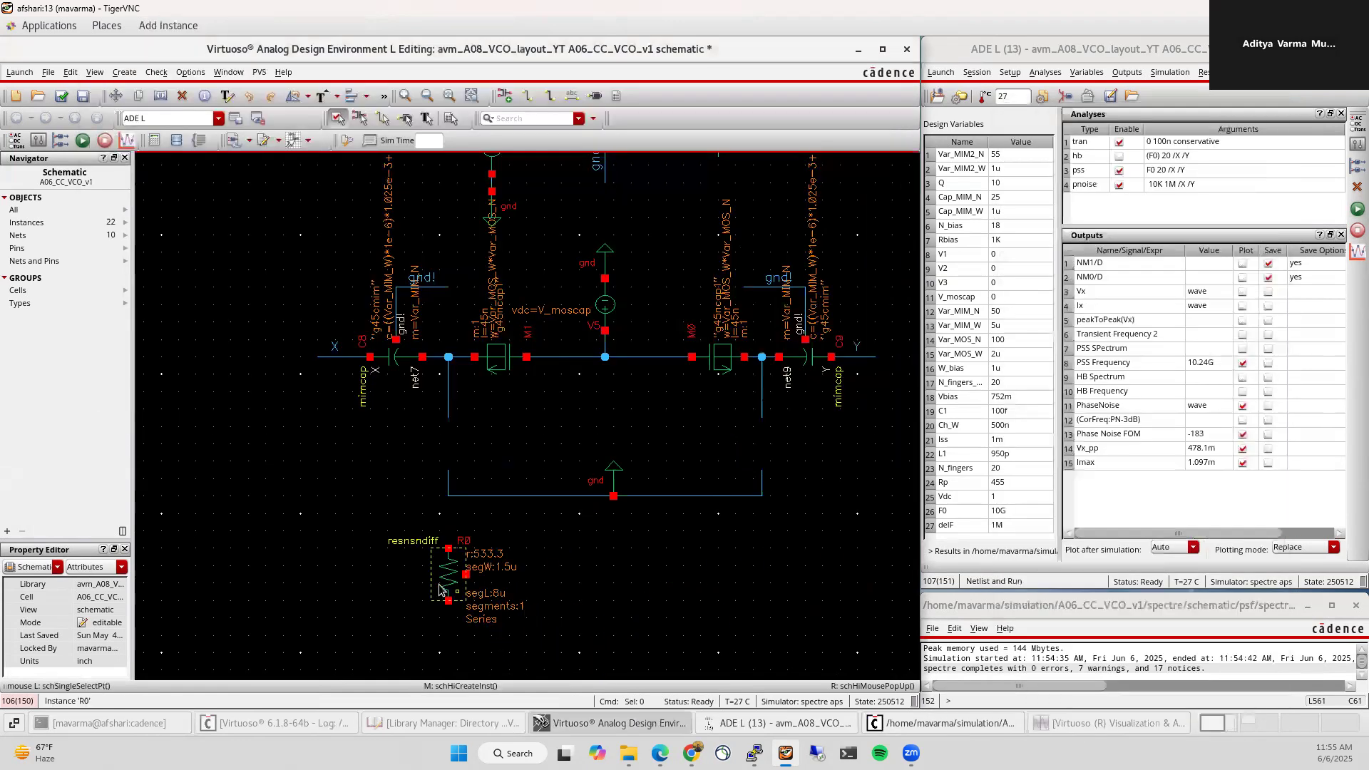
Step: Set R0's segment length to 15u and stretch it up to the left tank node
click(440, 580)
key(q)
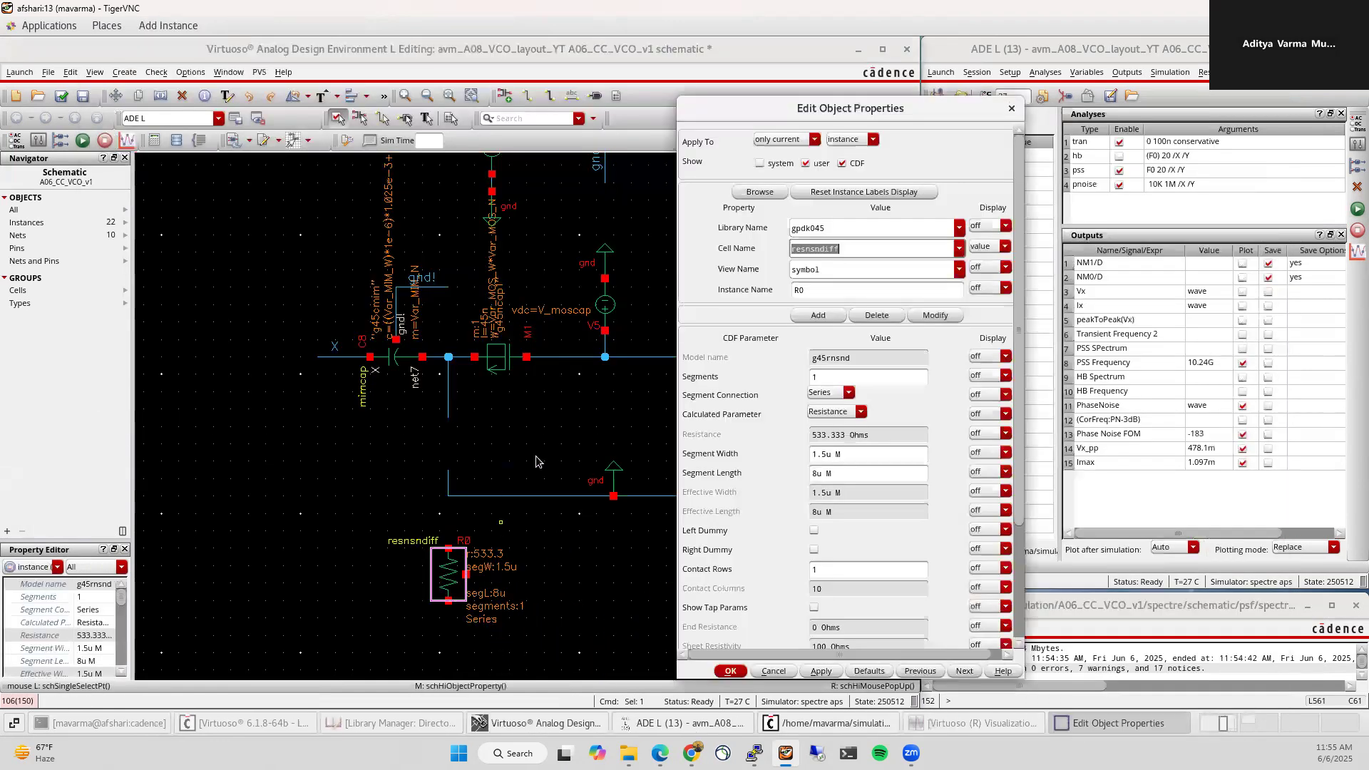
click(810, 475)
key(Delete)
text(15)
key(Tab)
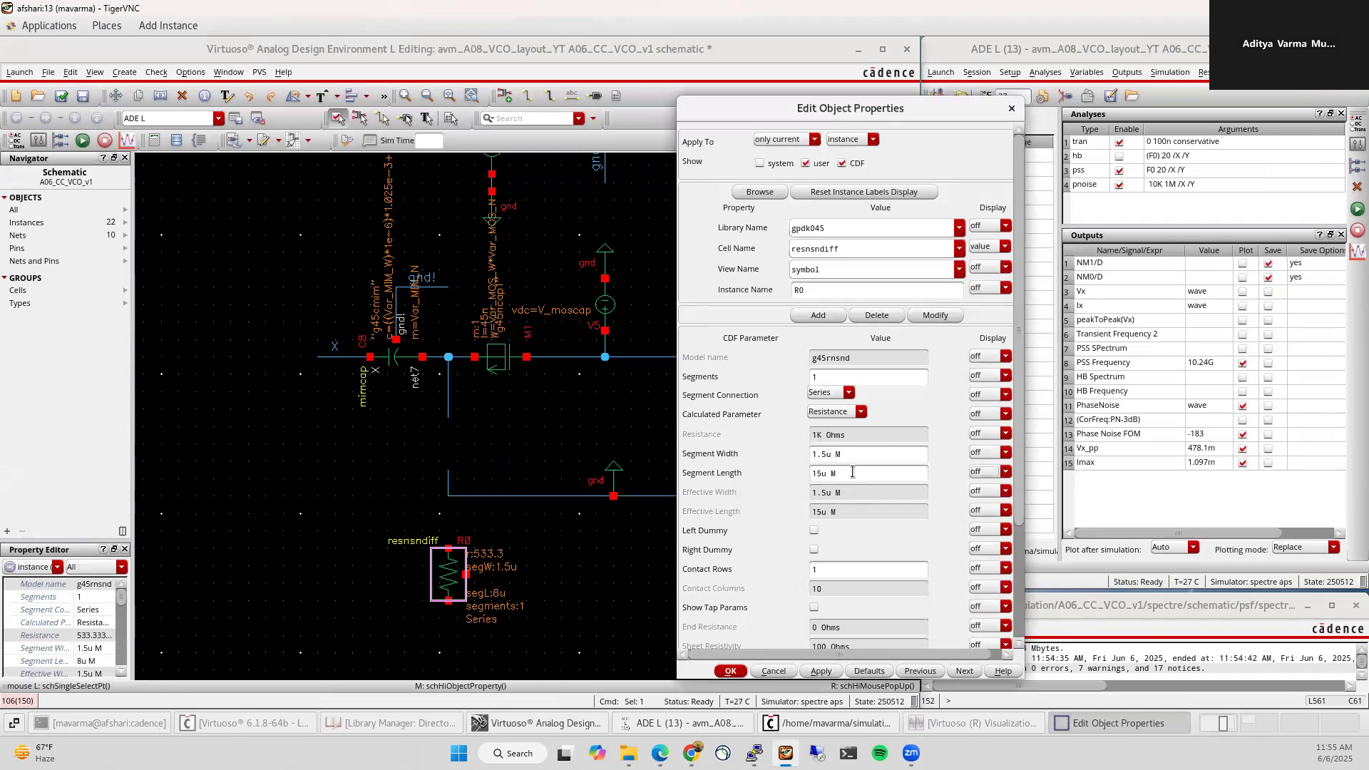
click(730, 671)
drag(445, 558, 450, 428)
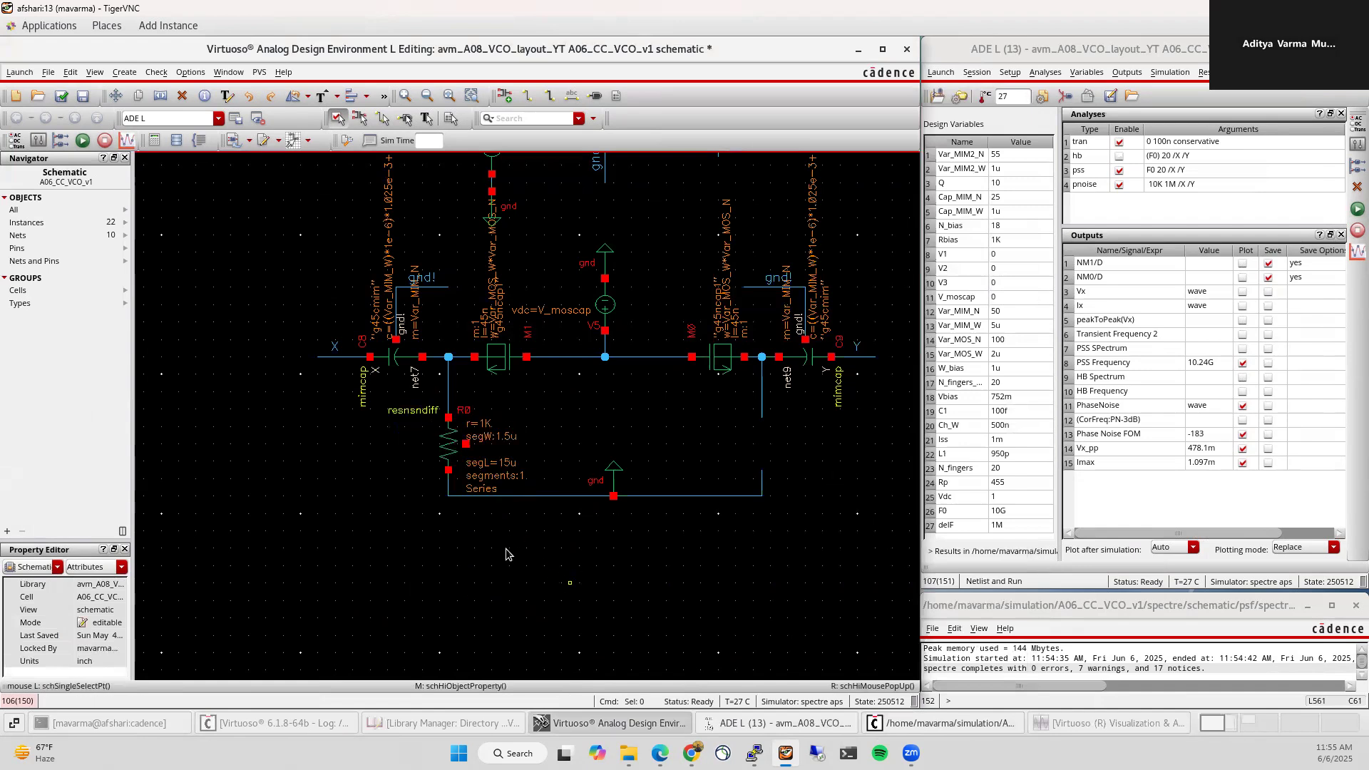
Step: Wire R0's side terminal and label the wire gnd!
key(w)
click(466, 443)
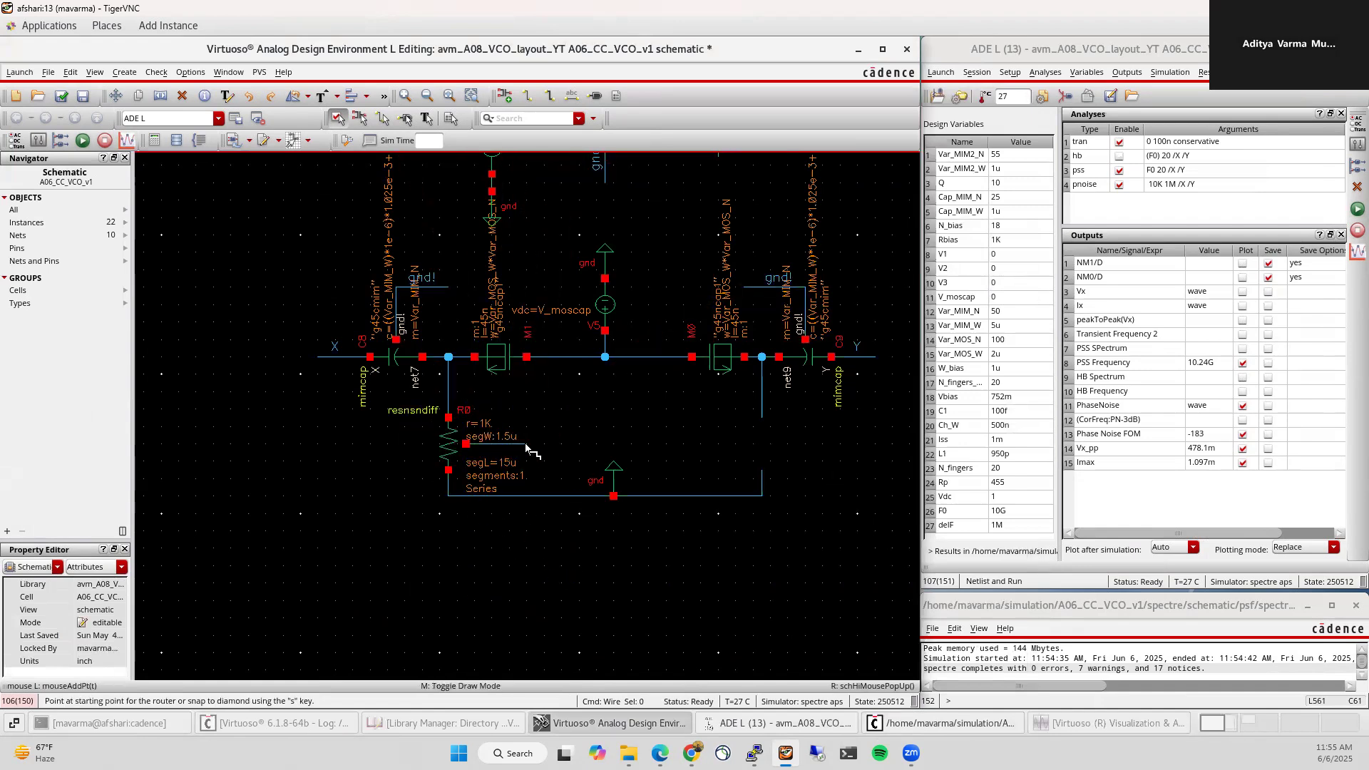
double_click(527, 447)
text(lg)
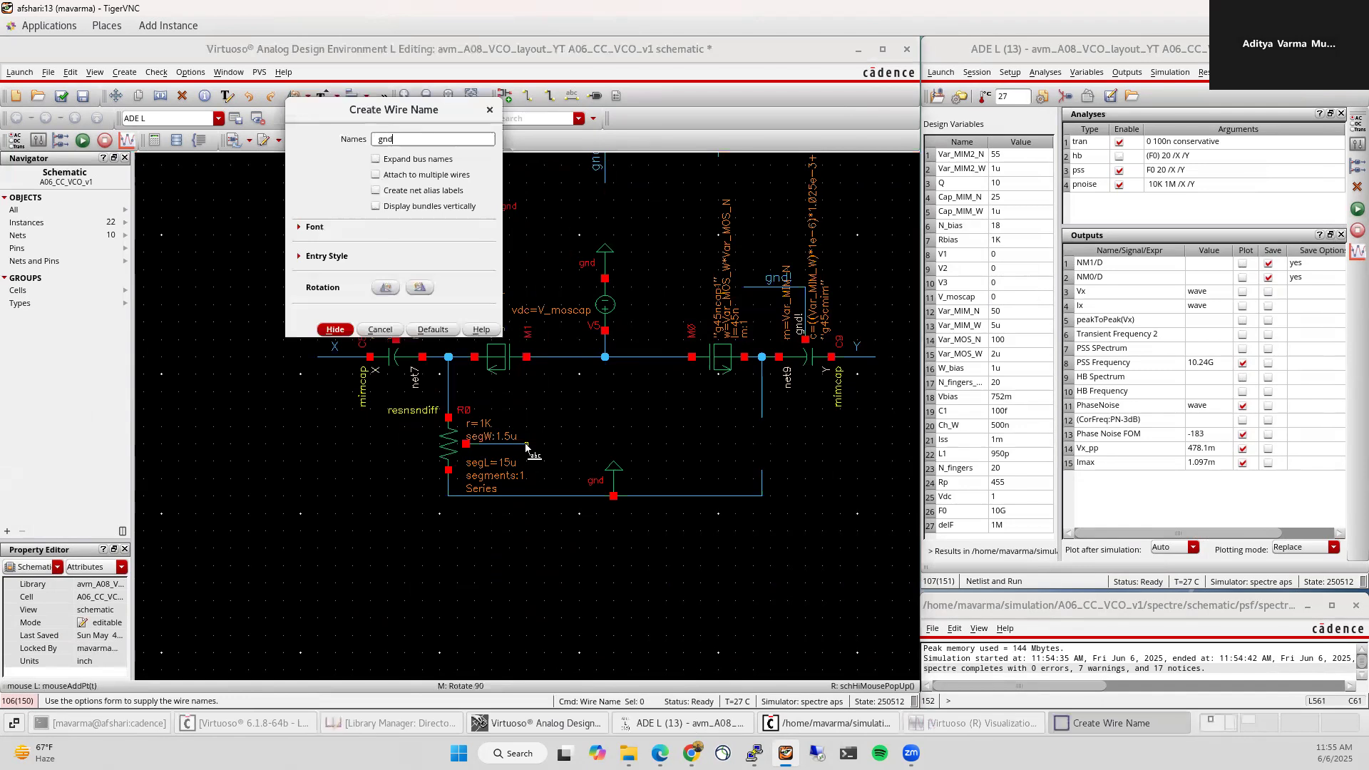
text(nd!)
key(Return)
click(513, 448)
key(Escape)
Step: Copy R0 with its gnd! label to the right side as R1
drag(412, 399, 556, 505)
key(c)
click(443, 445)
click(756, 445)
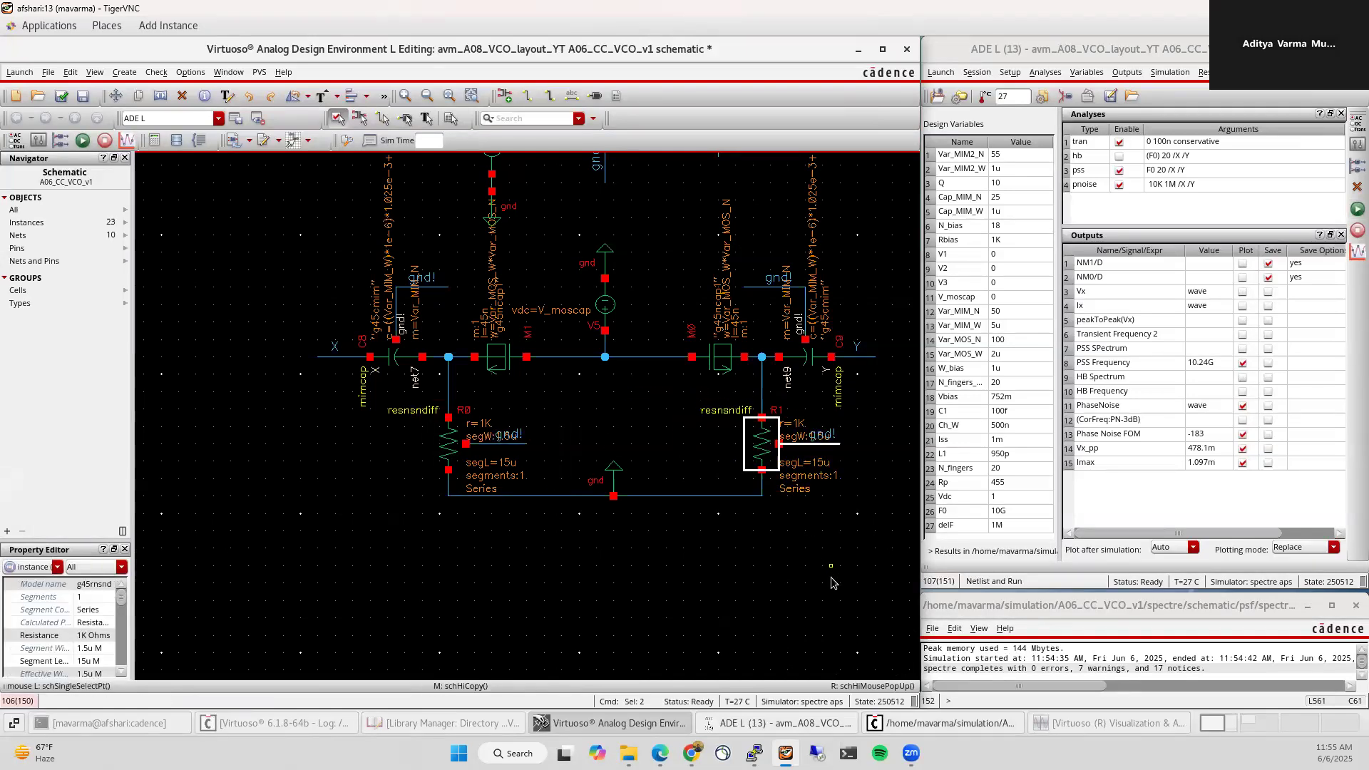
click(832, 582)
key(f)
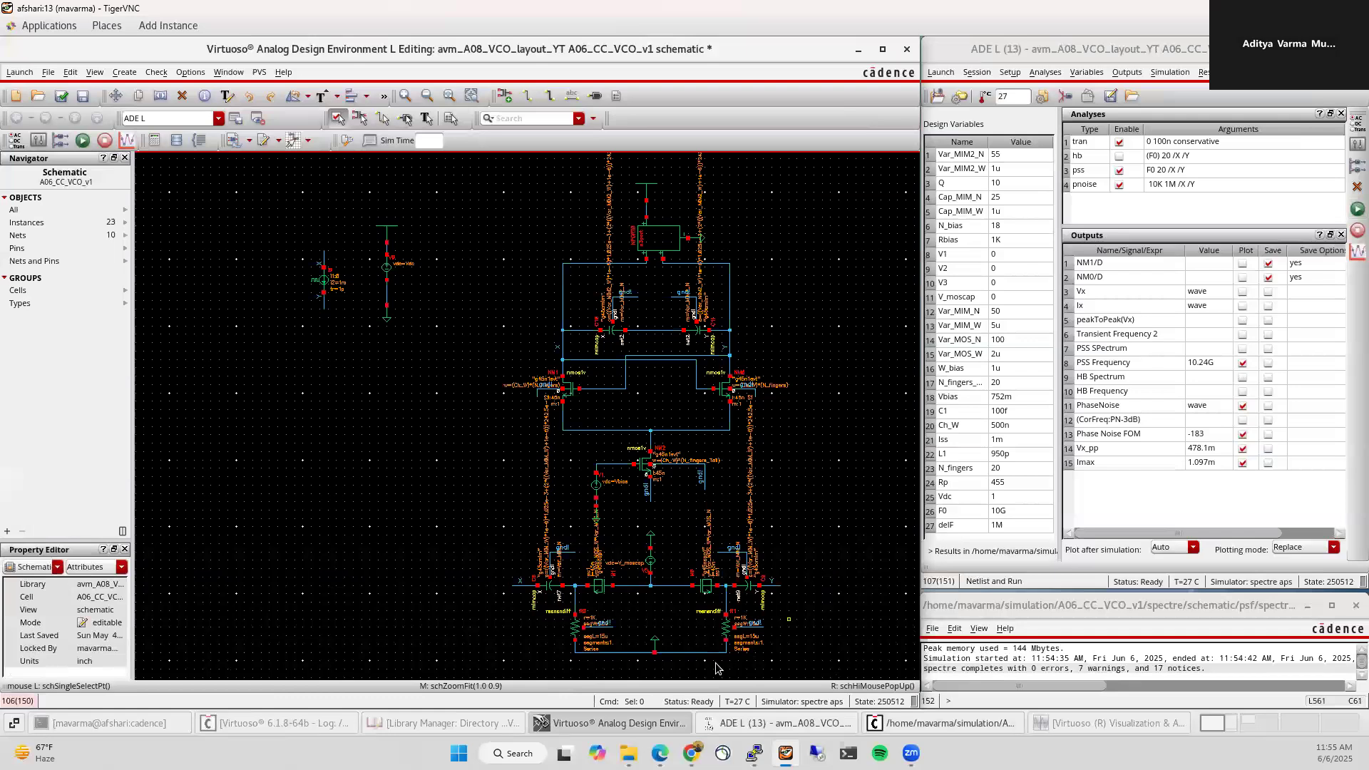
key(ctrl+z)
middle_drag(667, 566, 633, 531)
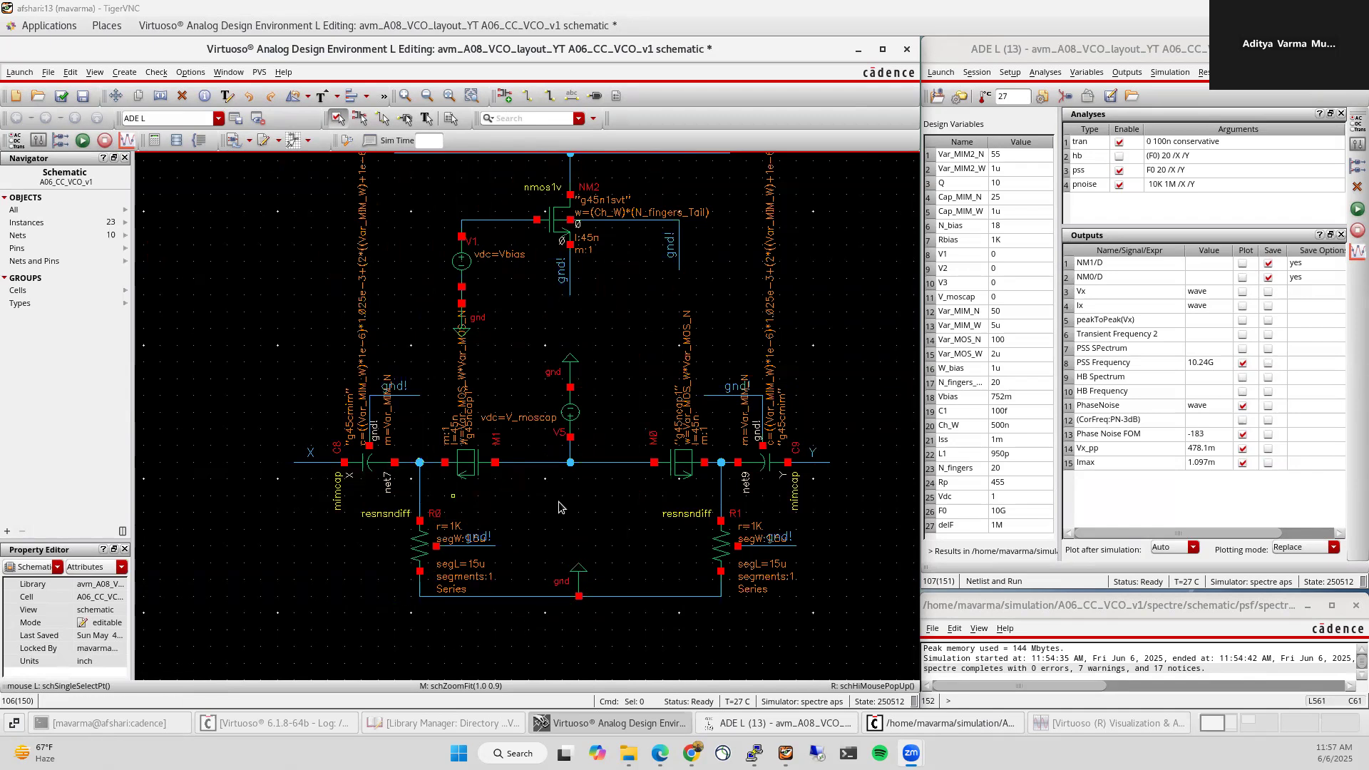
Step: Move varactors M1 and M0 below the circuit and mirror M1
click(479, 475)
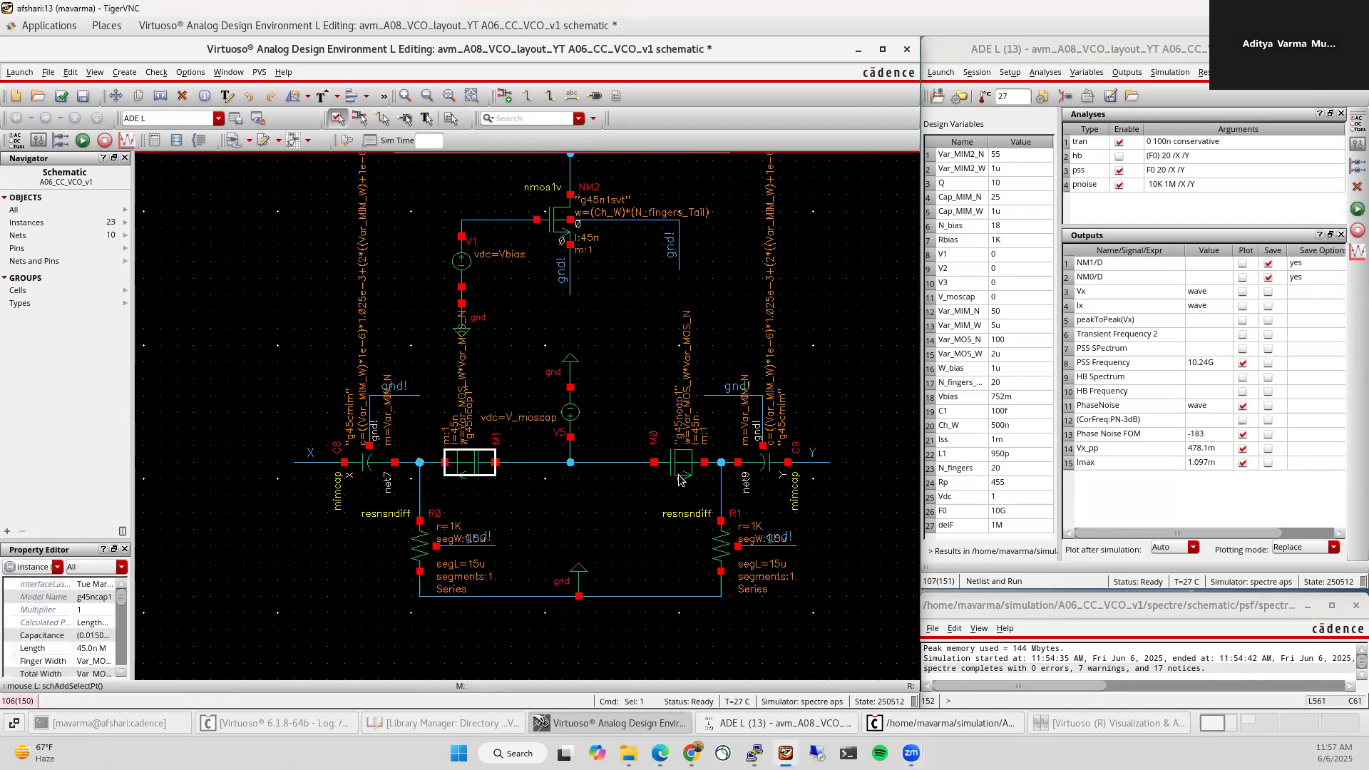
shift+click(679, 470)
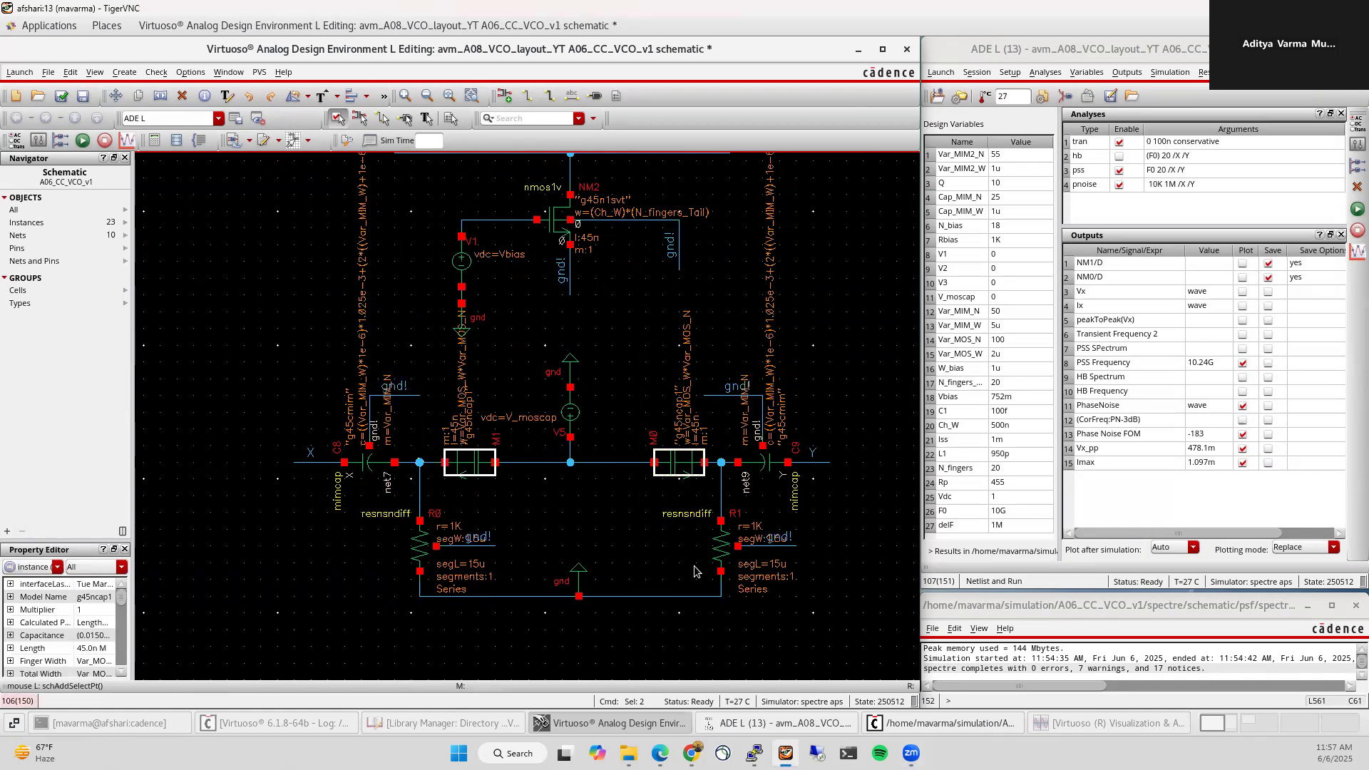
key(m)
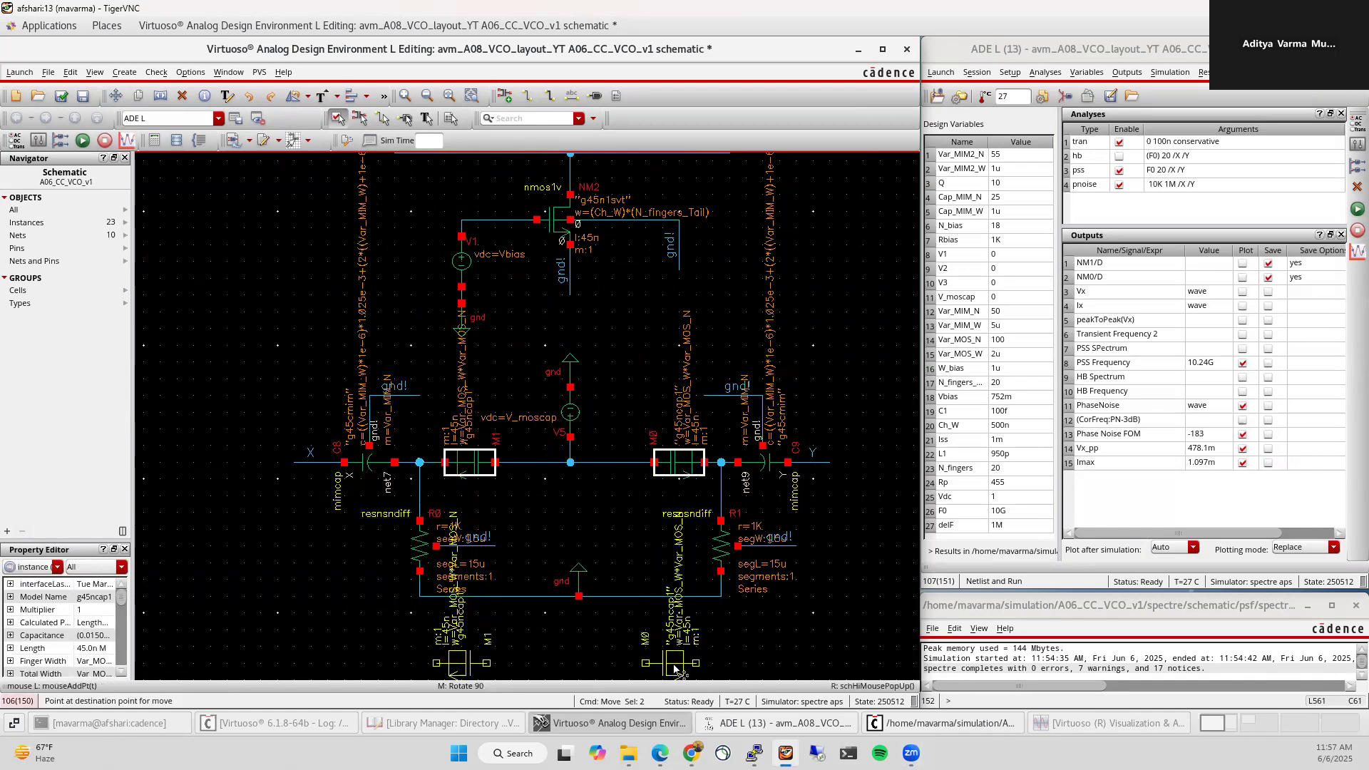
click(689, 655)
click(579, 670)
click(488, 646)
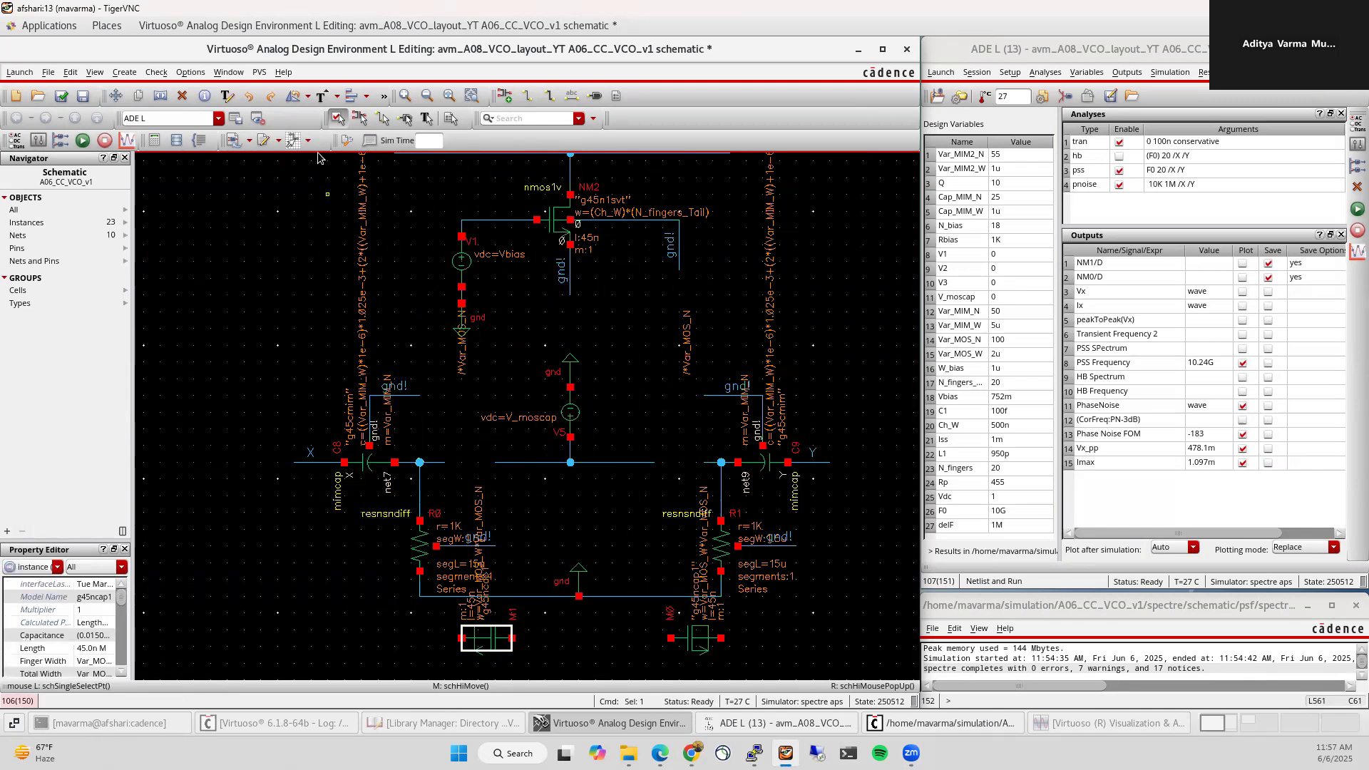
click(308, 95)
click(317, 170)
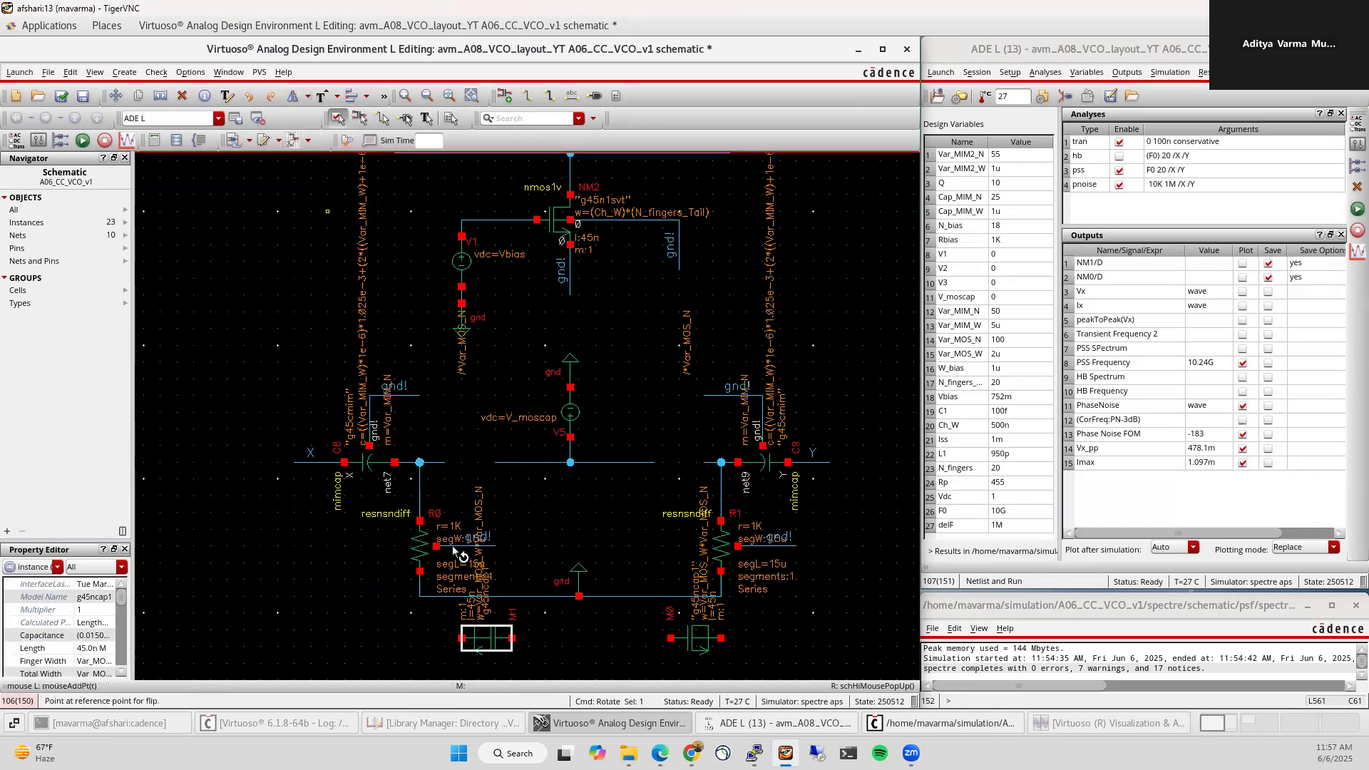
click(702, 642)
Step: Undo M1's mirror, mirror M0 instead, and return the varactors to their tanks
key(u)
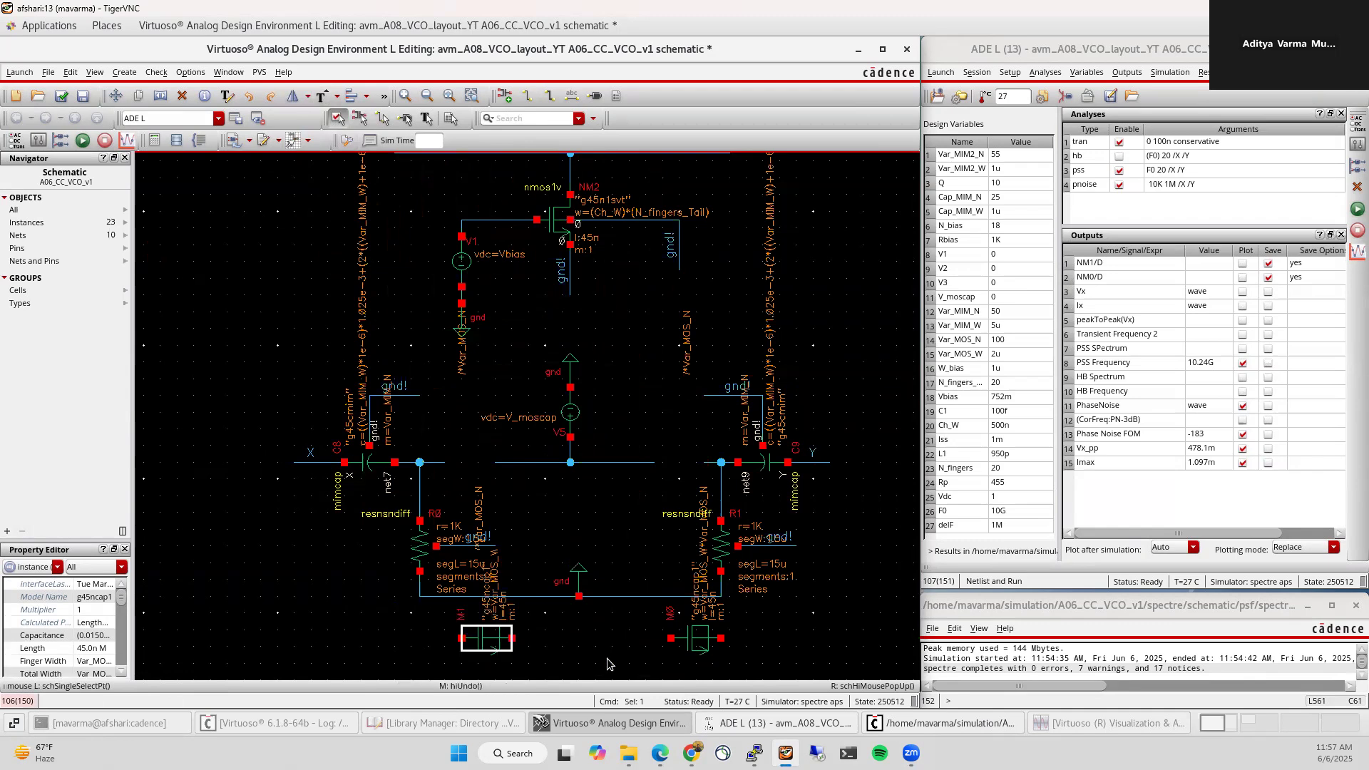
click(704, 645)
click(288, 101)
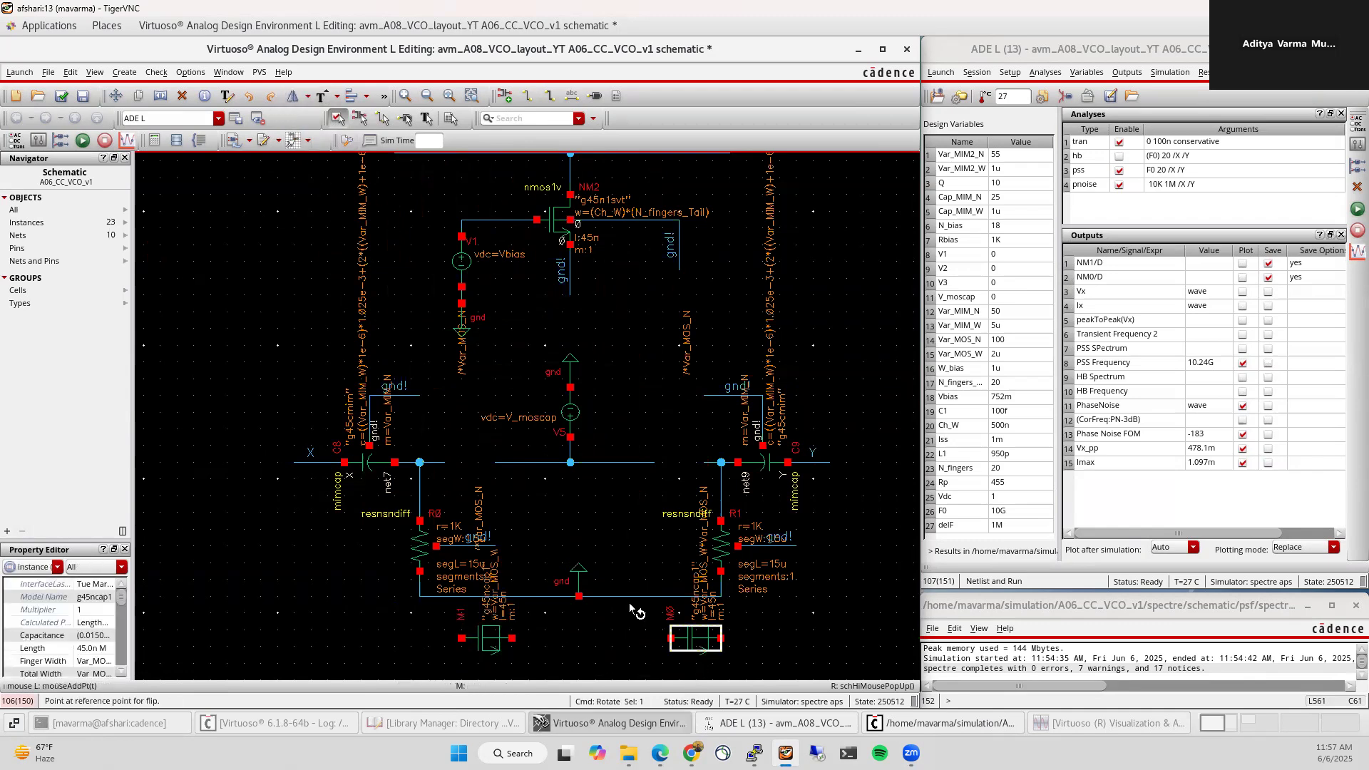
click(571, 636)
drag(444, 640, 464, 468)
key(u)
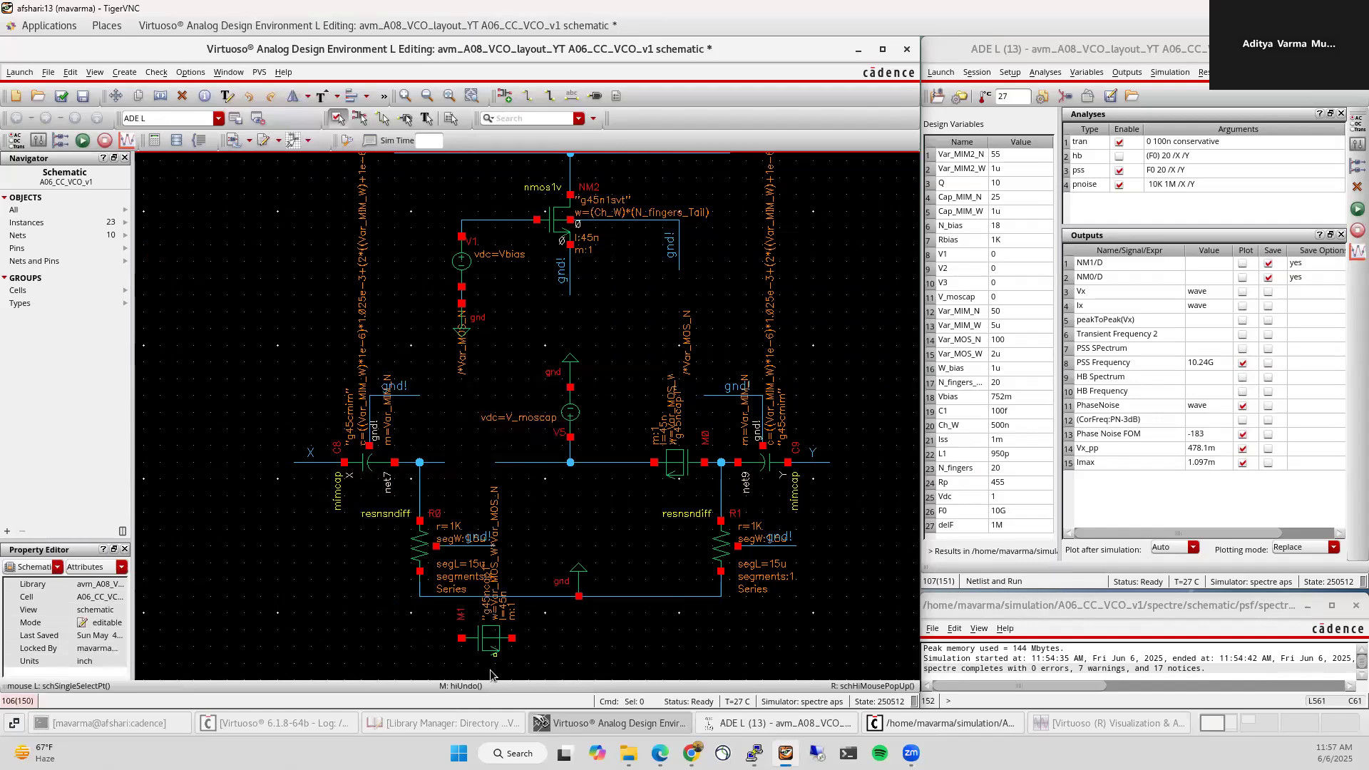
drag(487, 645, 472, 463)
Step: Move the bottom ground symbol up onto the centre wire
key(m)
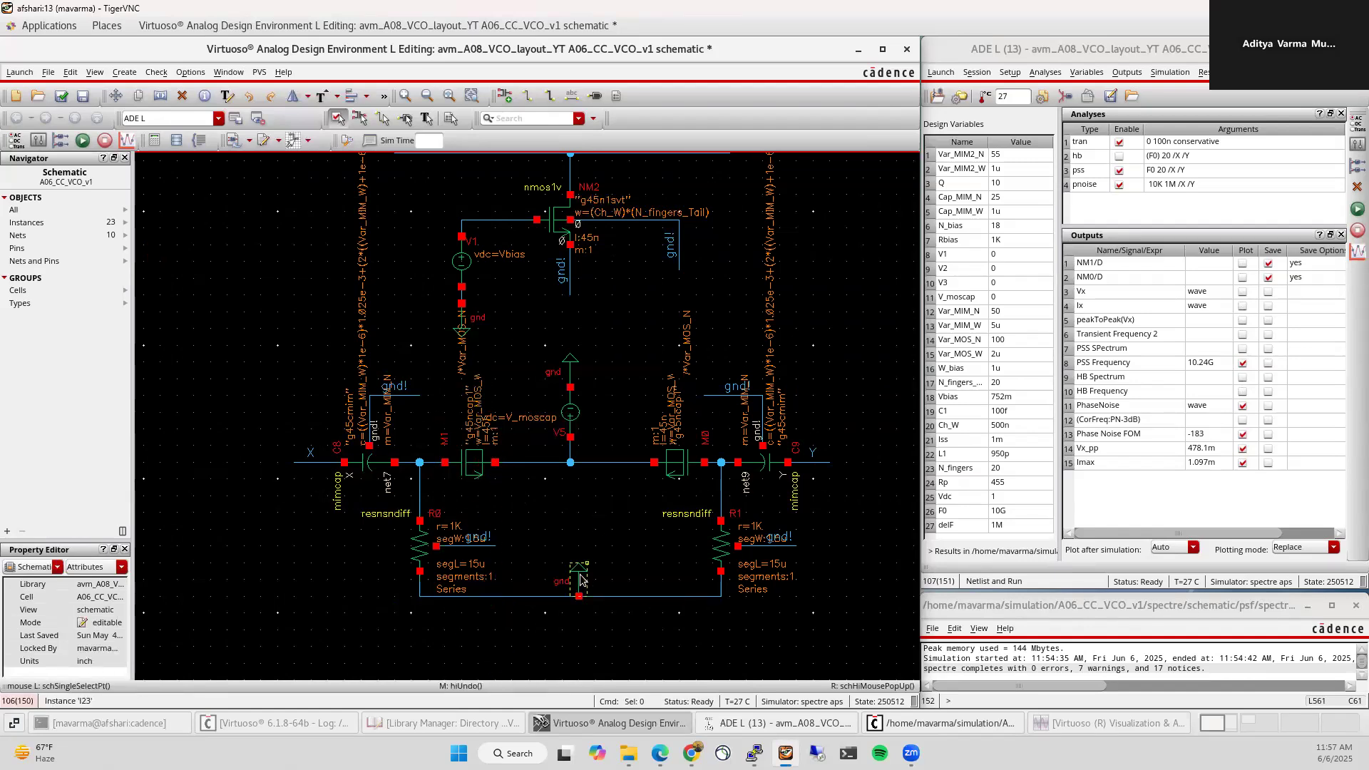
click(579, 579)
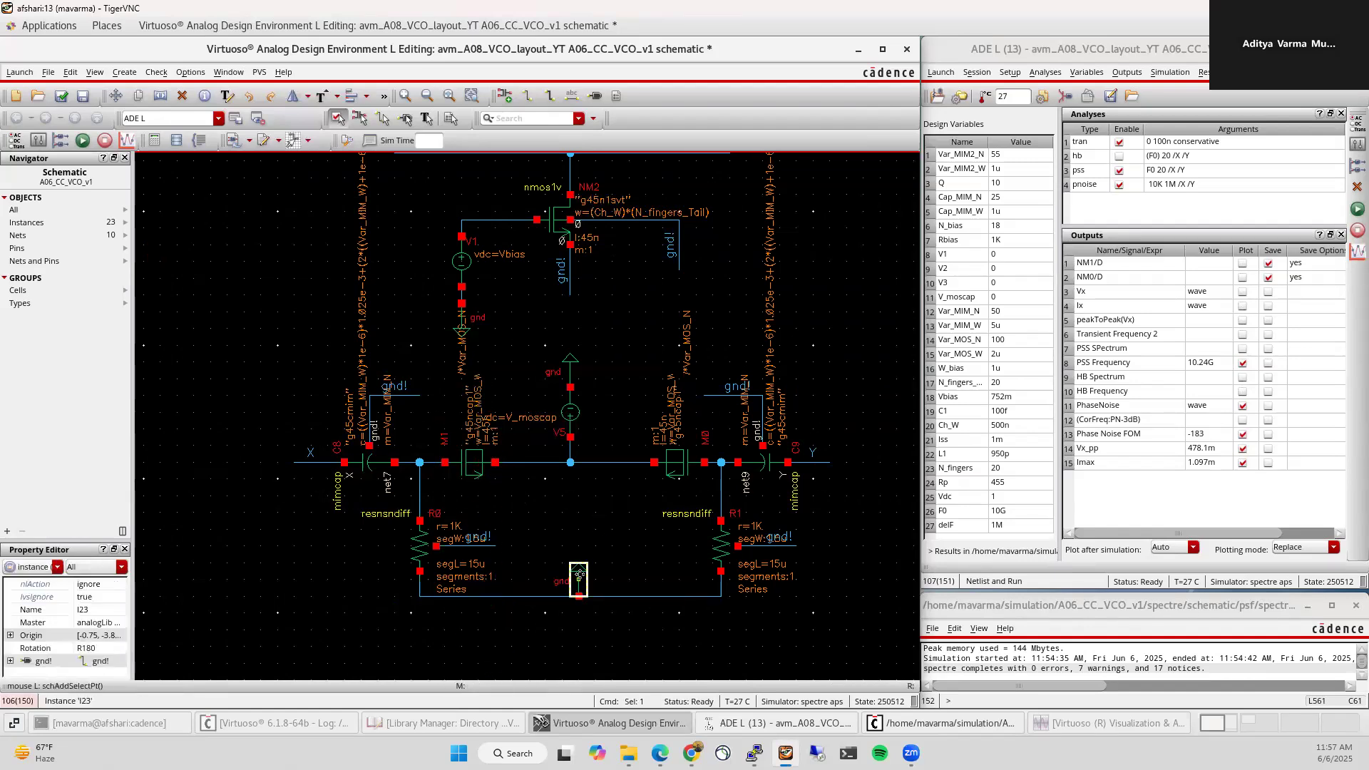
click(596, 448)
key(Escape)
Step: Move V5 with its ground and wire below the centre wire, stretching its connections into place
drag(554, 329, 586, 478)
key(m)
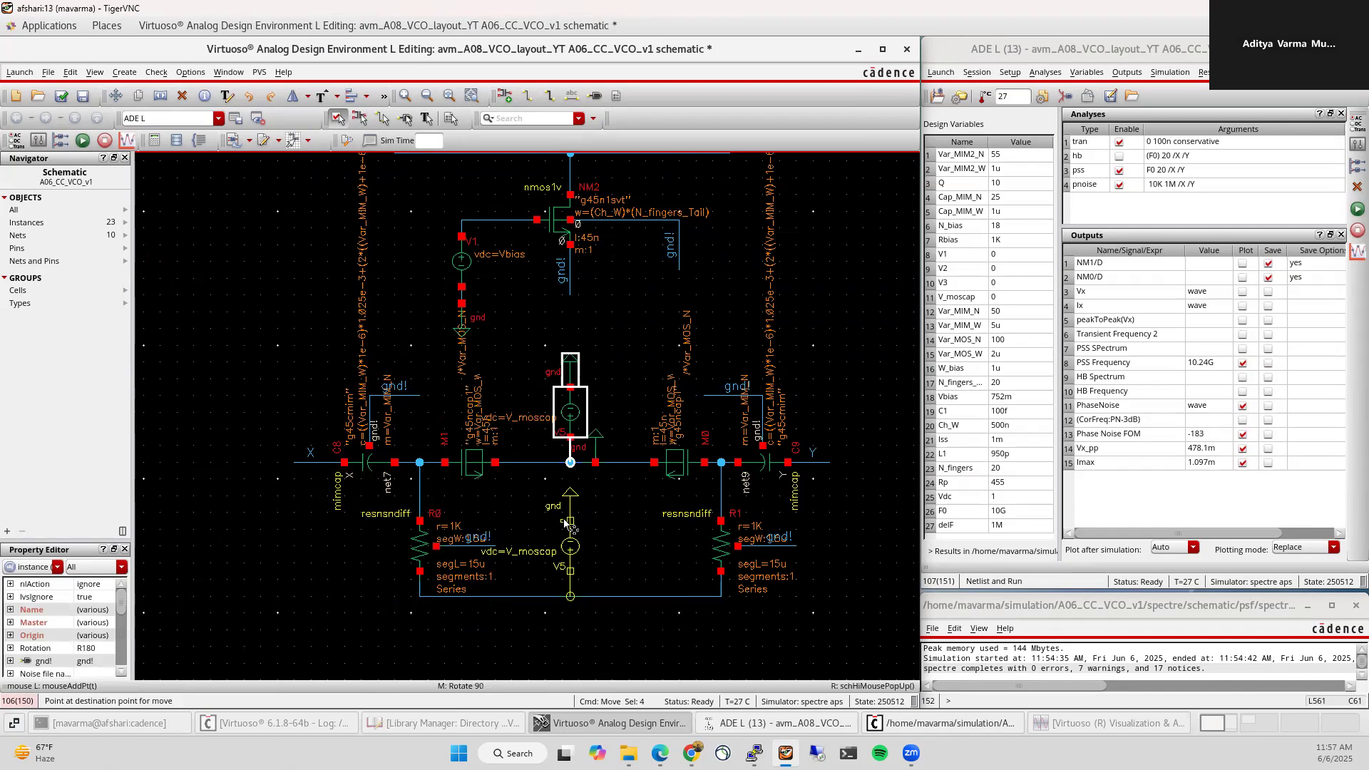
click(560, 503)
click(655, 622)
drag(595, 434, 578, 434)
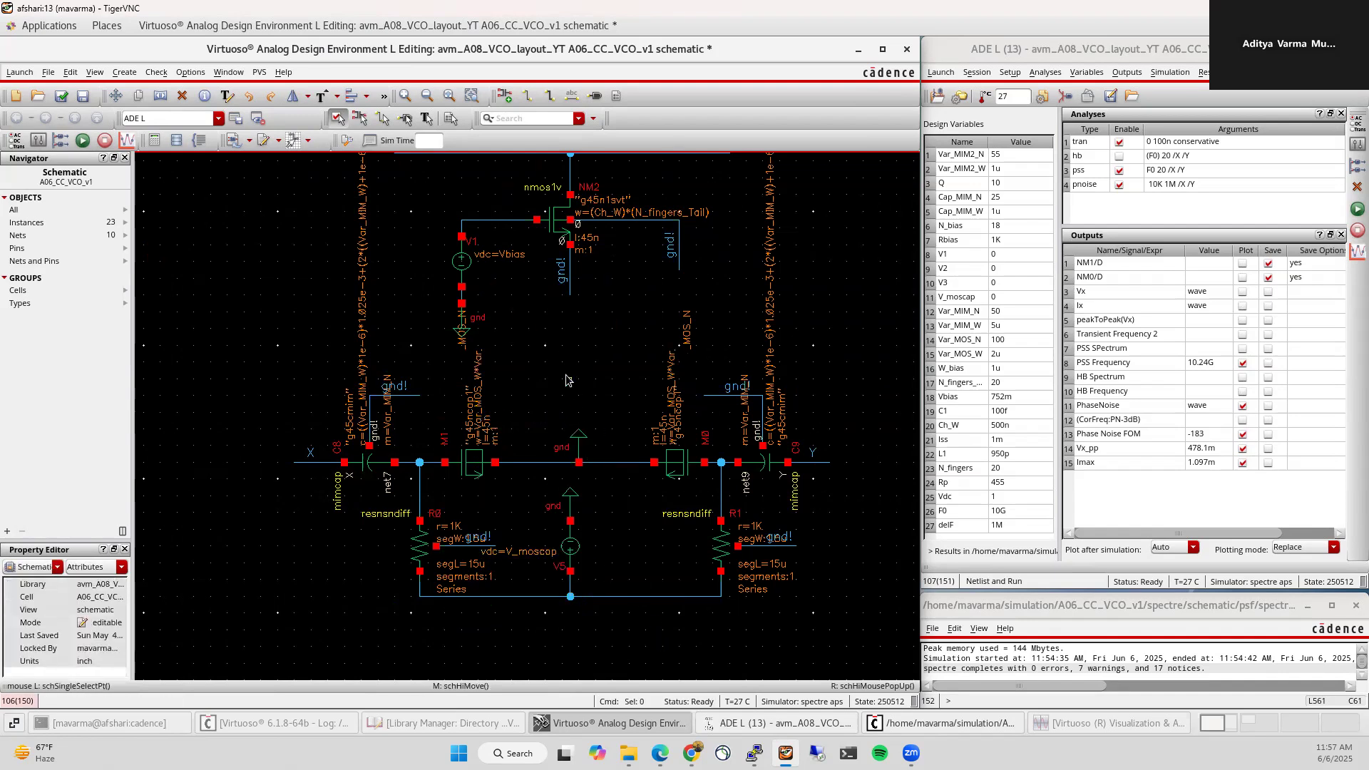
drag(544, 475, 616, 646)
key(s)
click(579, 553)
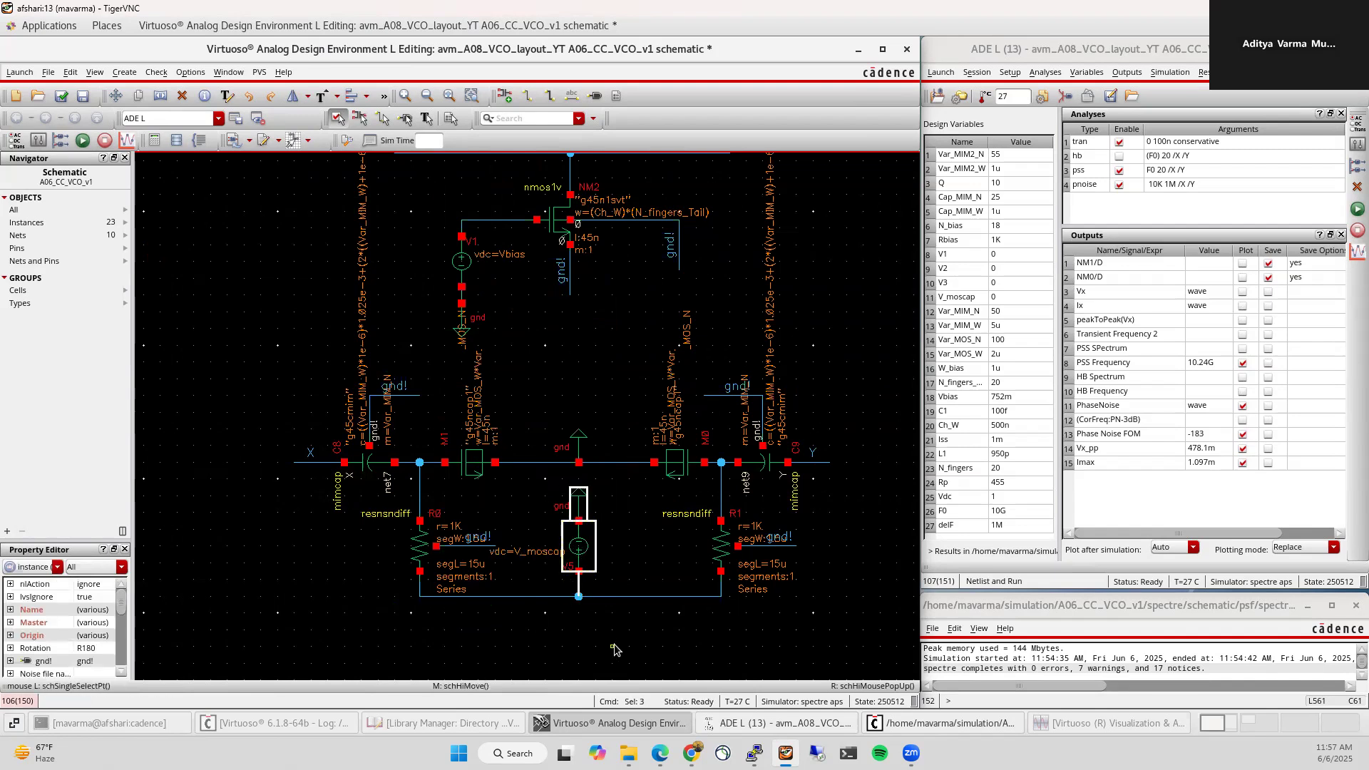
click(530, 472)
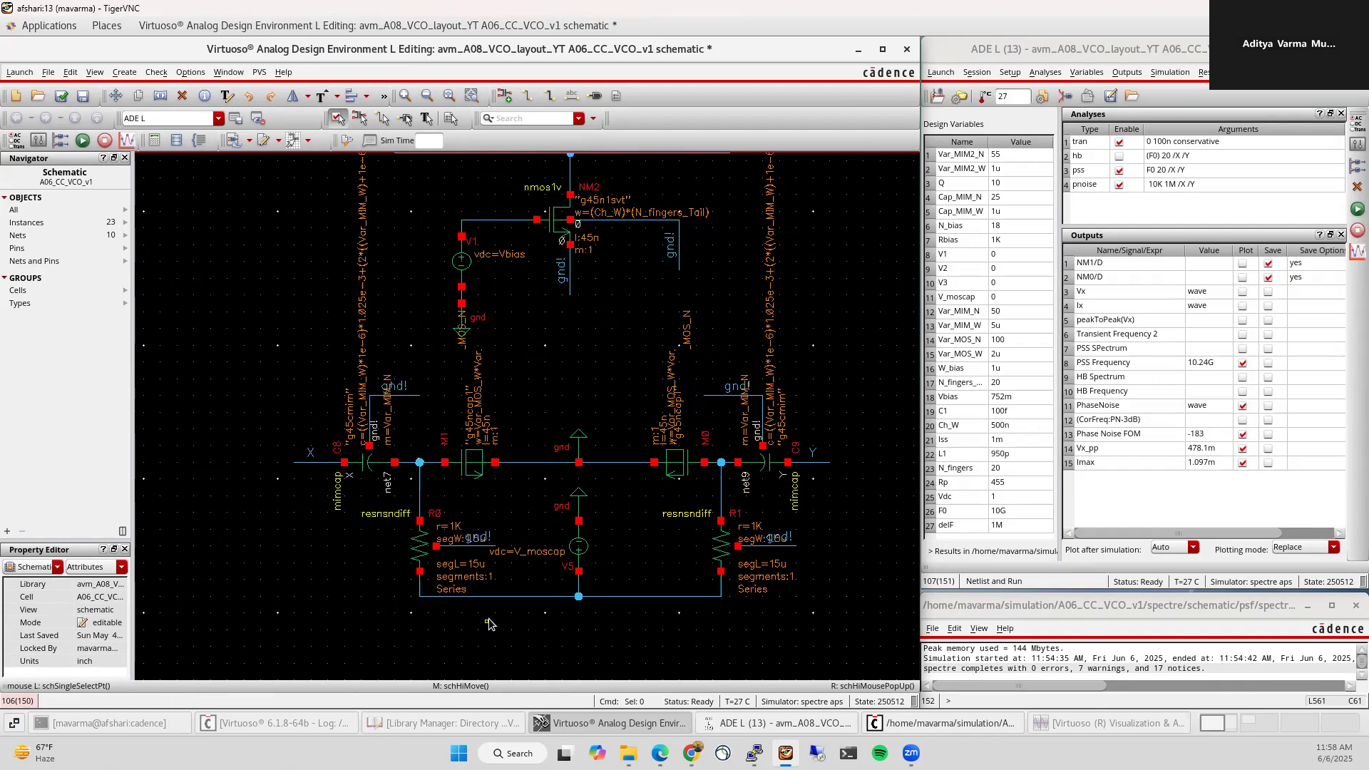
Step: Check and save, rerun with Append plotting, and compare the PhaseNoise plot at 10.17G
key(f)
click(62, 95)
click(82, 142)
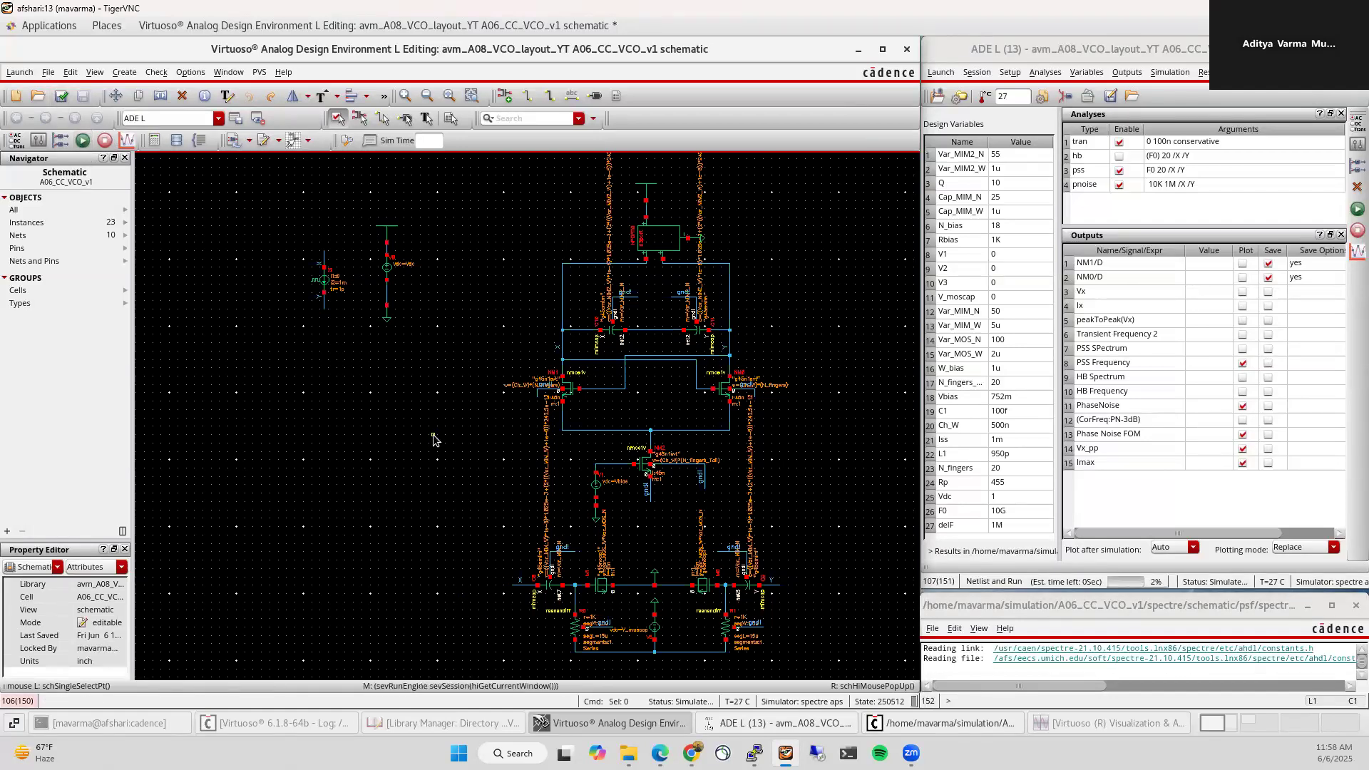
click(1293, 546)
click(1293, 566)
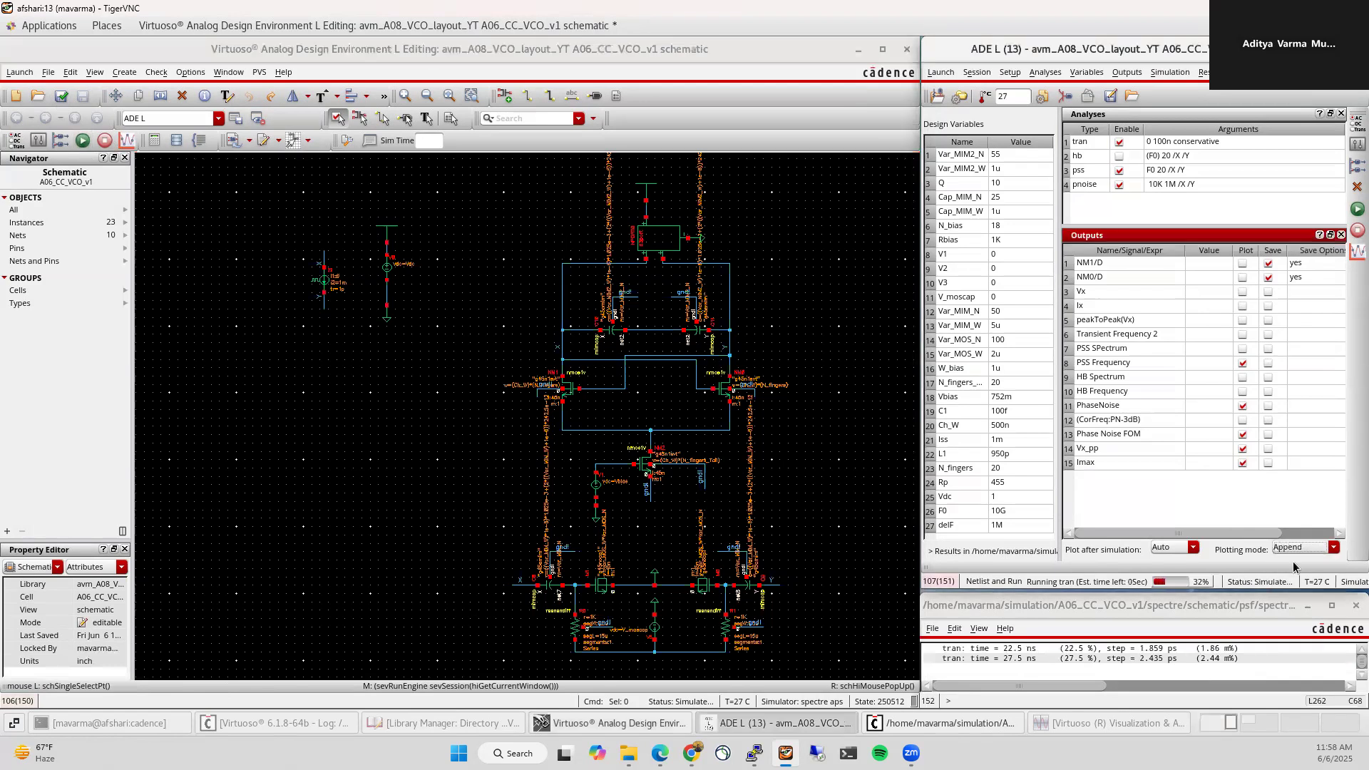
click(1112, 723)
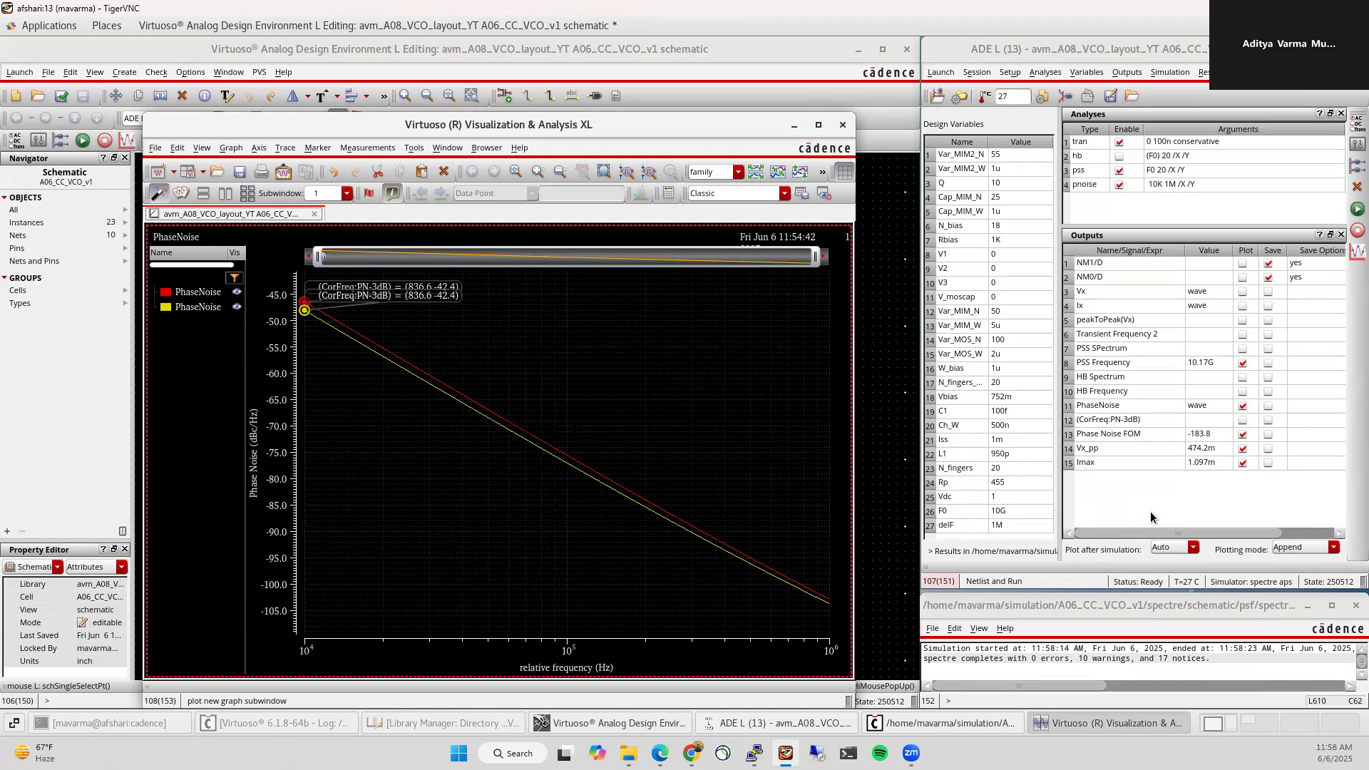
click(842, 124)
click(446, 426)
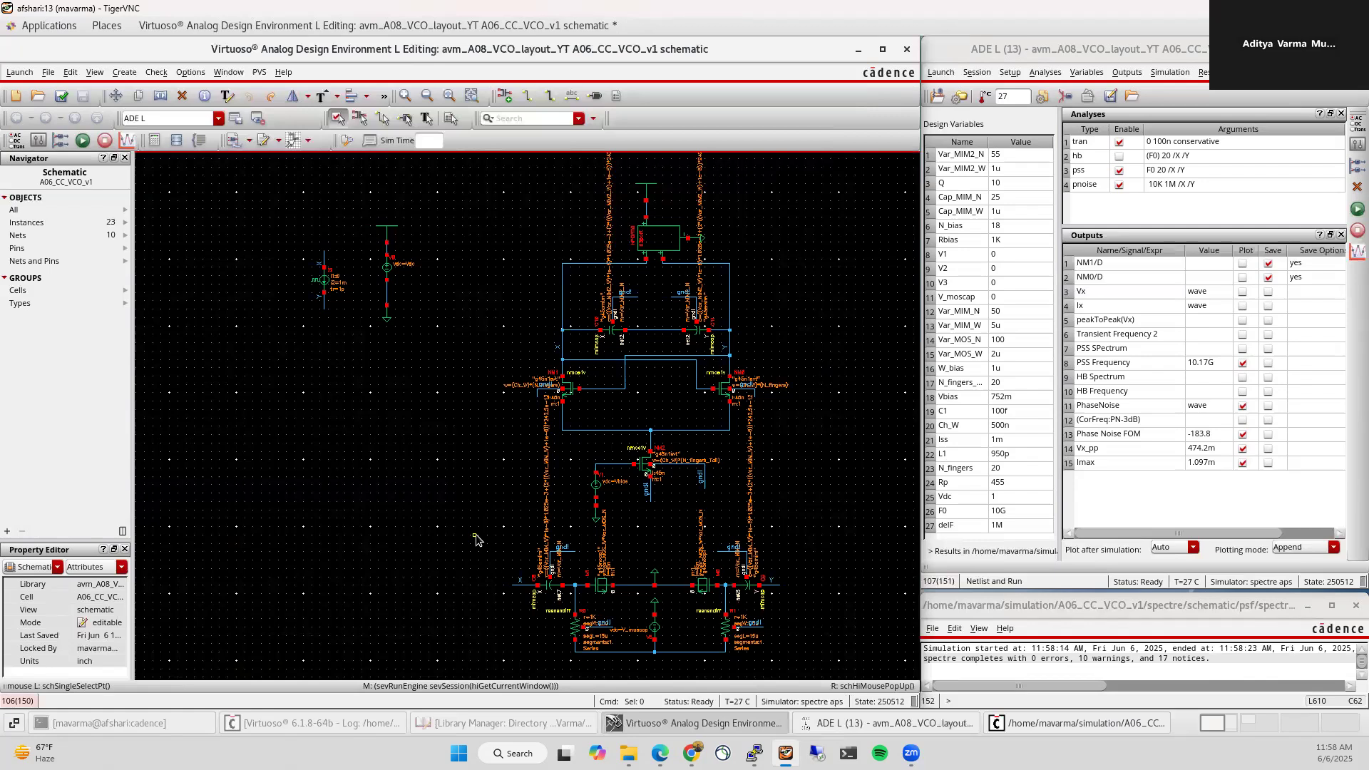
Step: Select capacitors C10 and C11 and enlarge the Property Editor panel
click(611, 336)
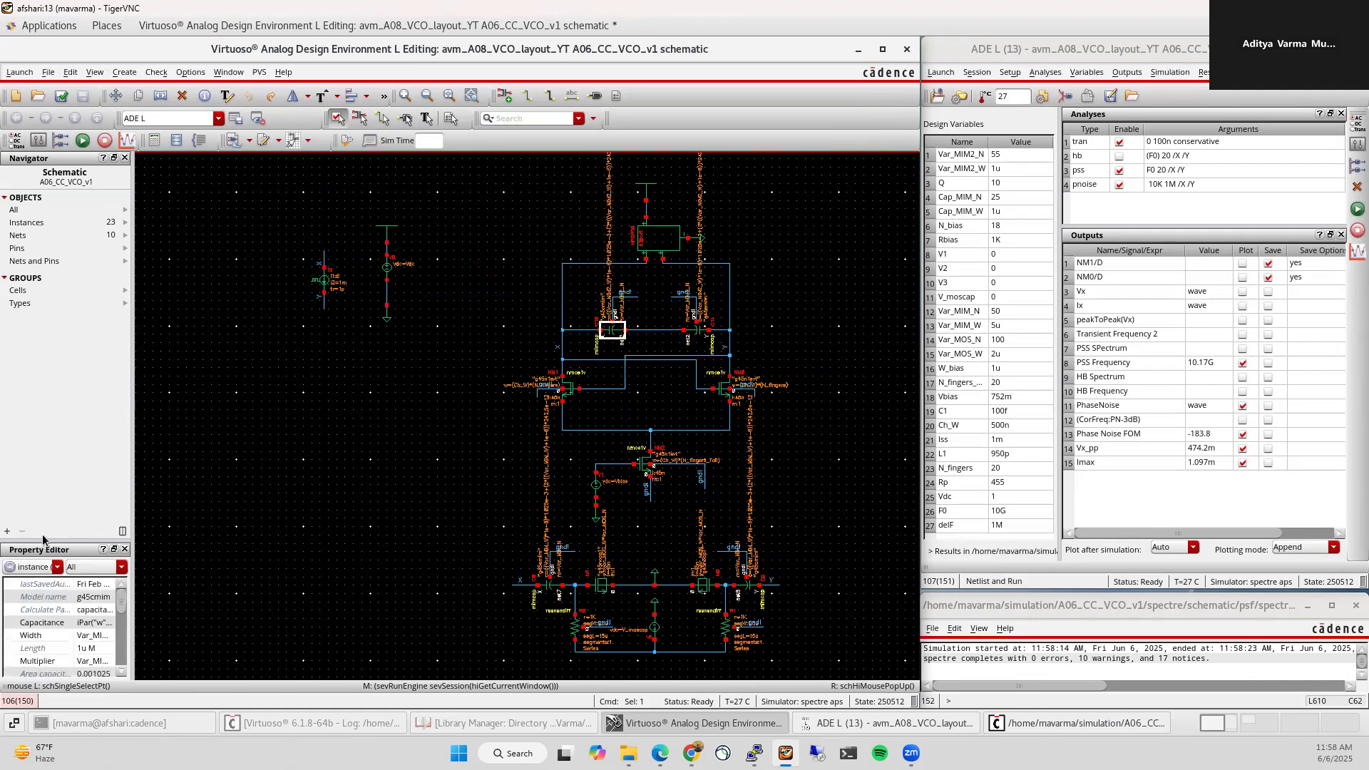
drag(46, 538, 46, 356)
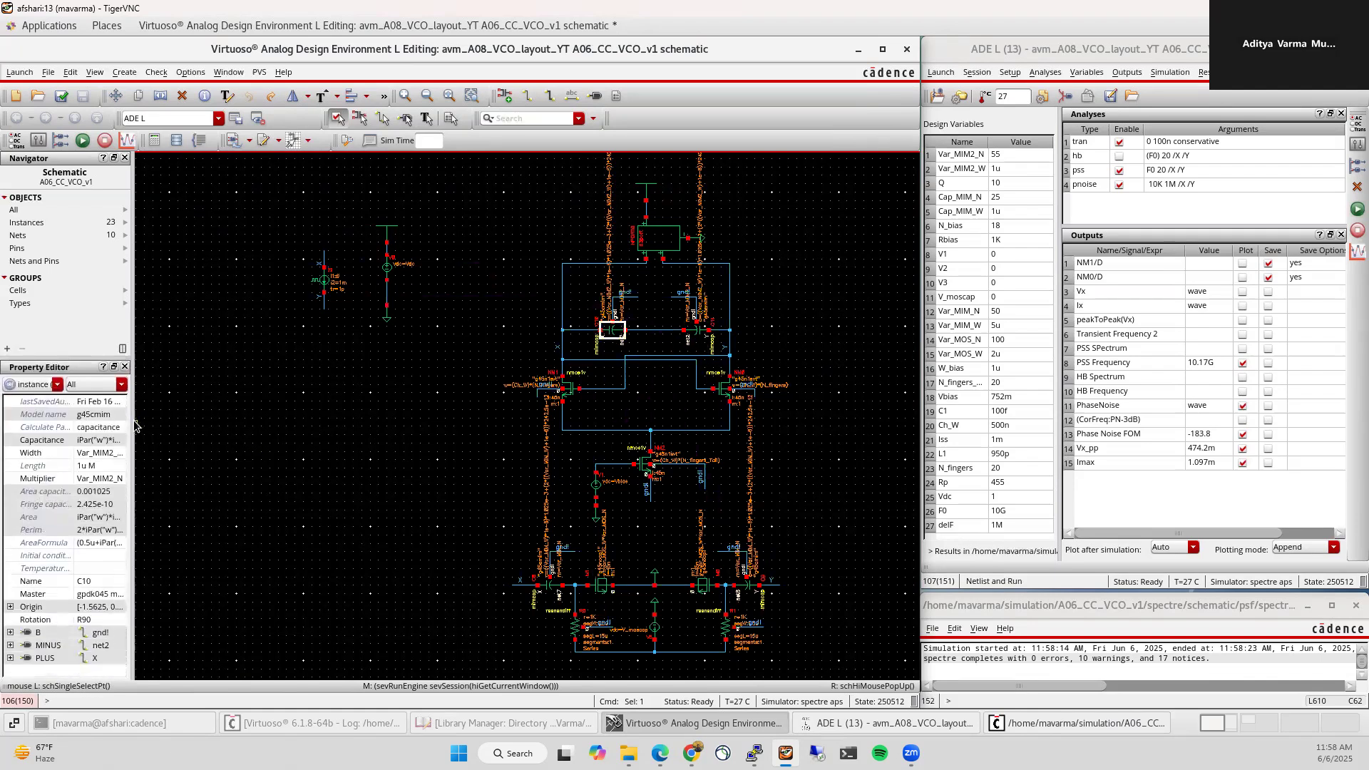
drag(135, 426, 207, 421)
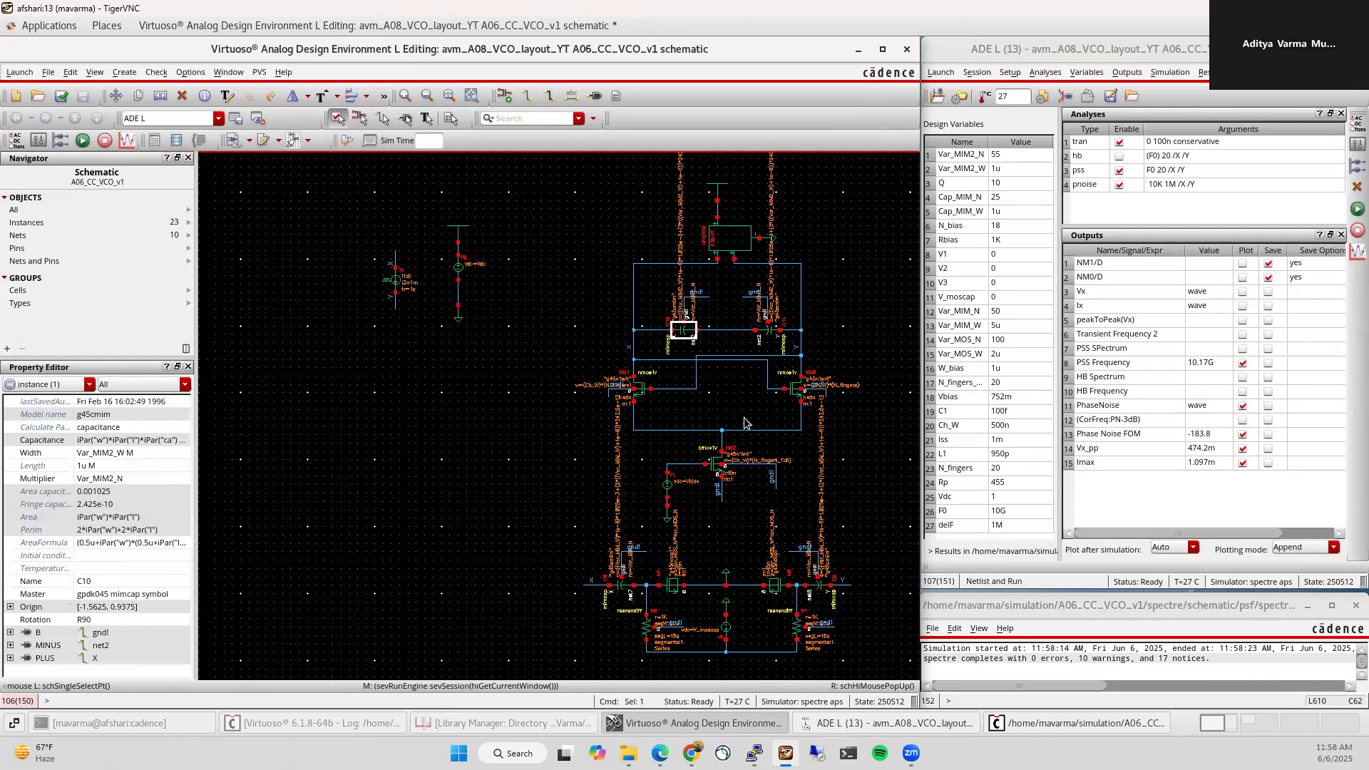
shift+click(773, 337)
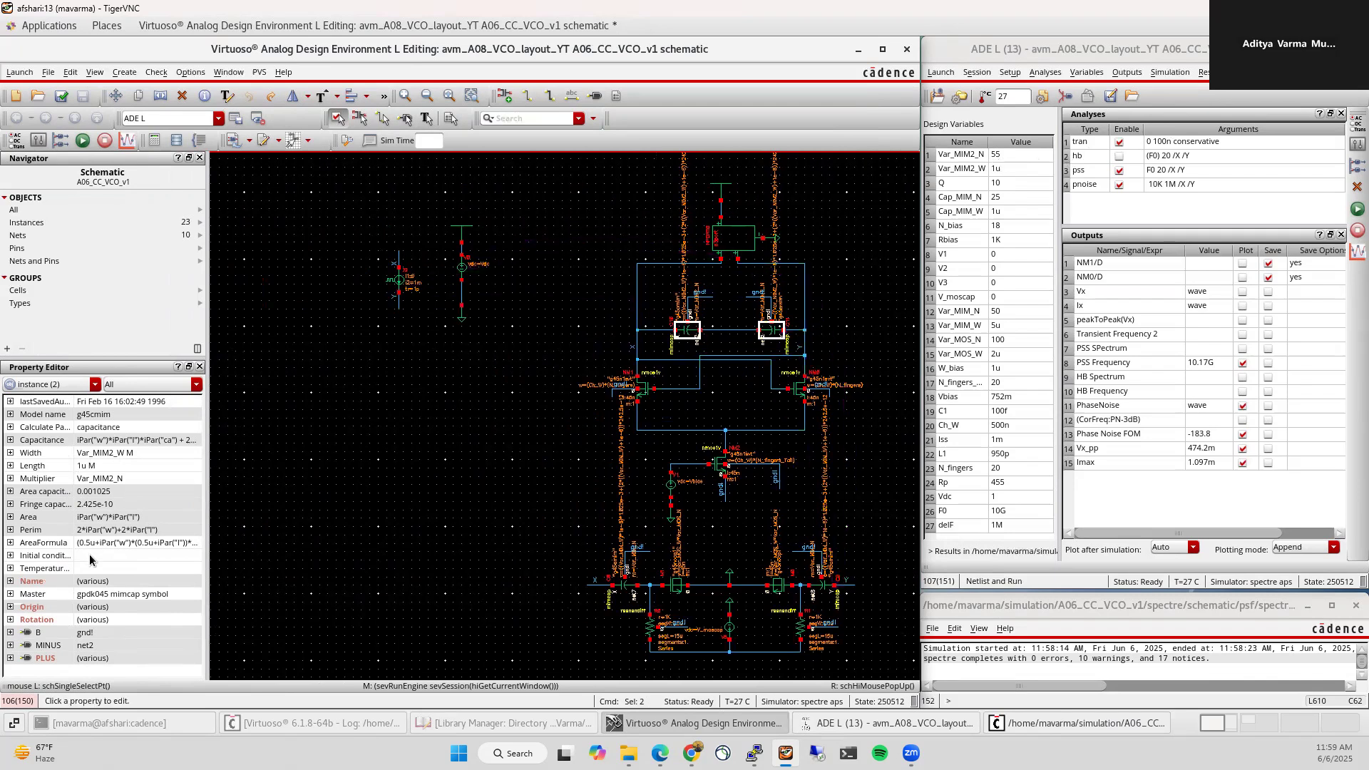
Step: Give both capacitors Length 5u, Width 1u and Multiplier 15
click(125, 466)
text(5u)
key(Return)
click(134, 453)
text(1u)
key(Return)
click(126, 478)
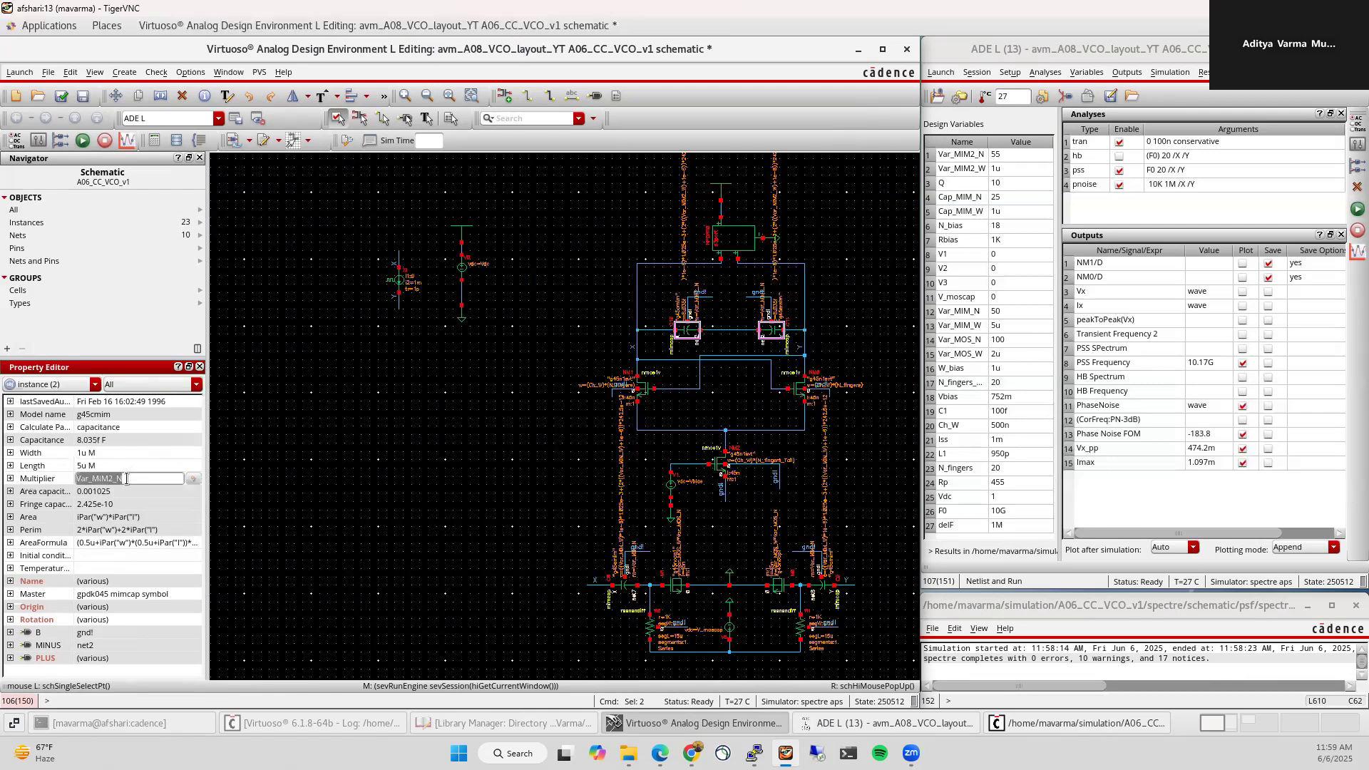
text(15)
key(Return)
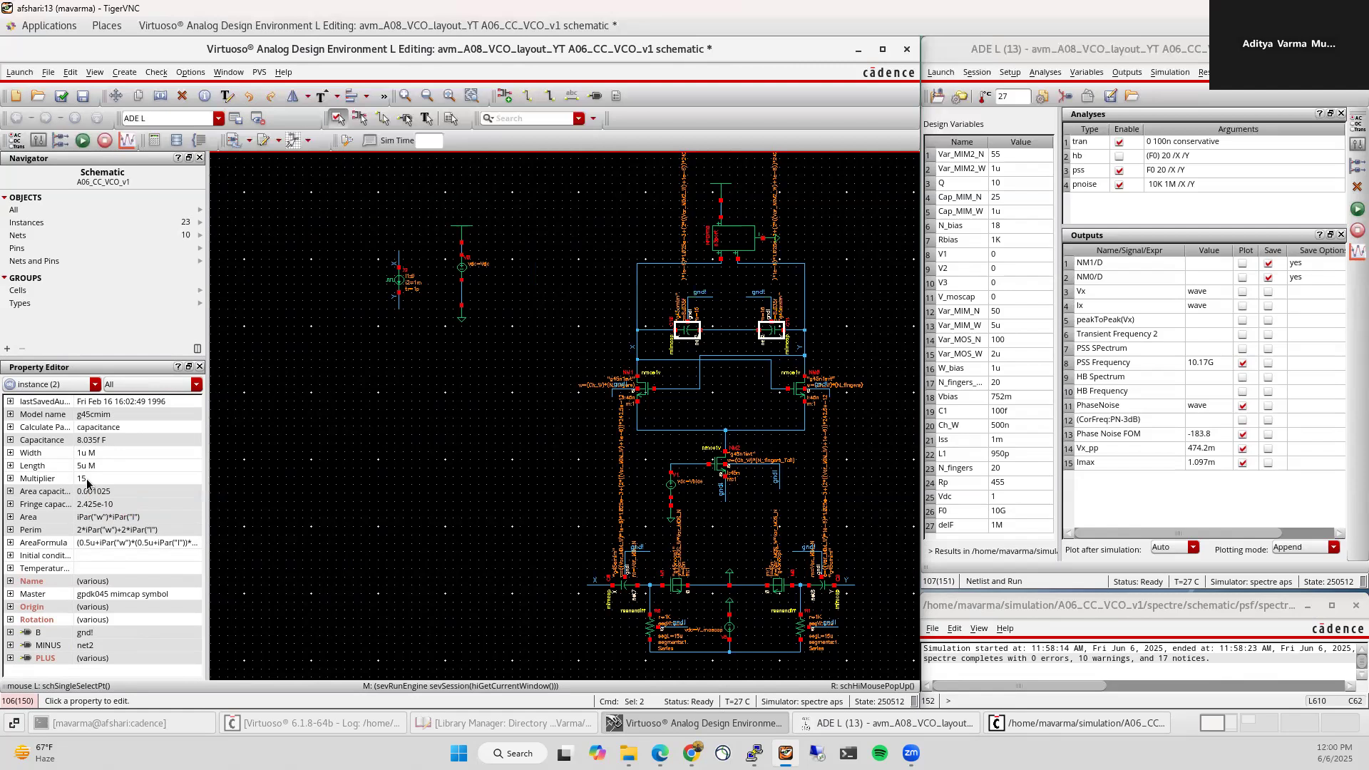
Step: Give transistors NM0, NM1 and NM2 20 fingers with 500n finger width
click(646, 394)
shift+click(796, 391)
shift+click(717, 467)
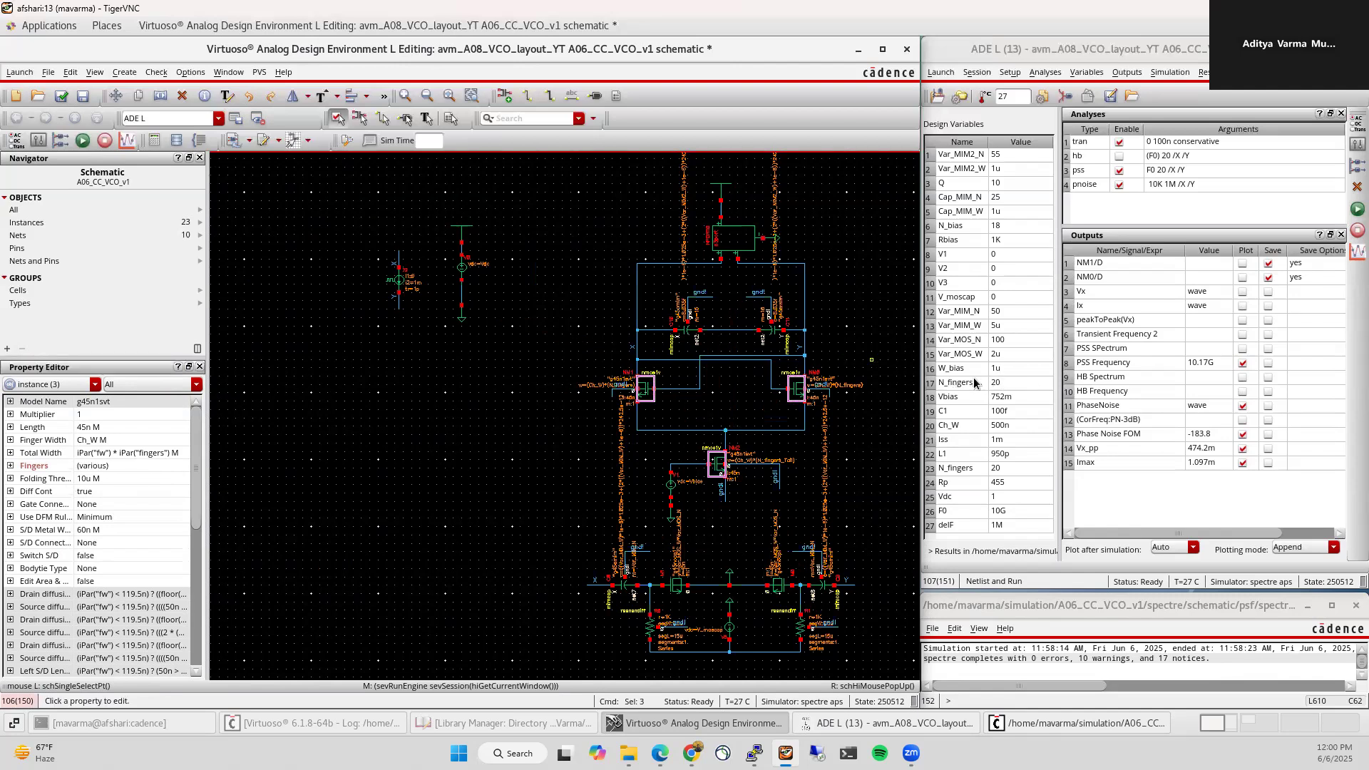
click(137, 465)
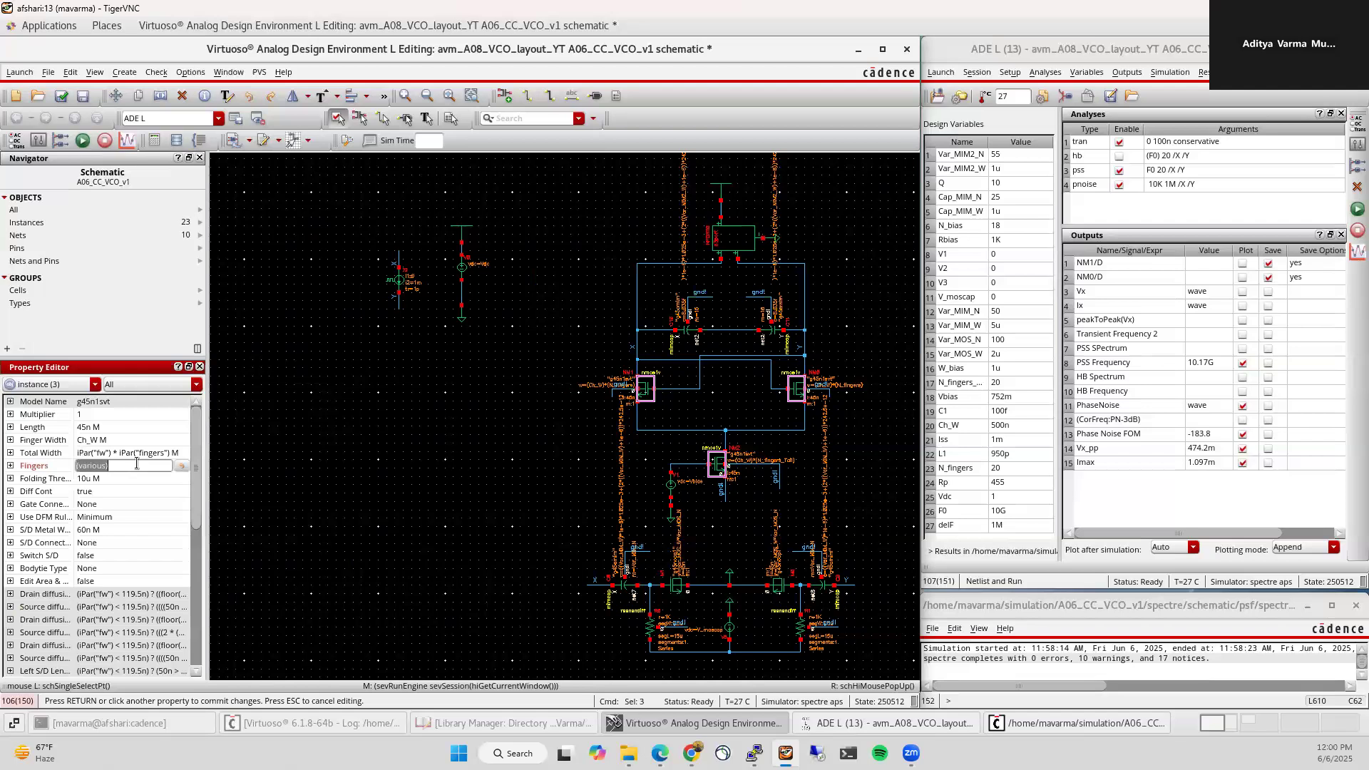
text(20)
key(Return)
click(106, 440)
text(500n)
key(Return)
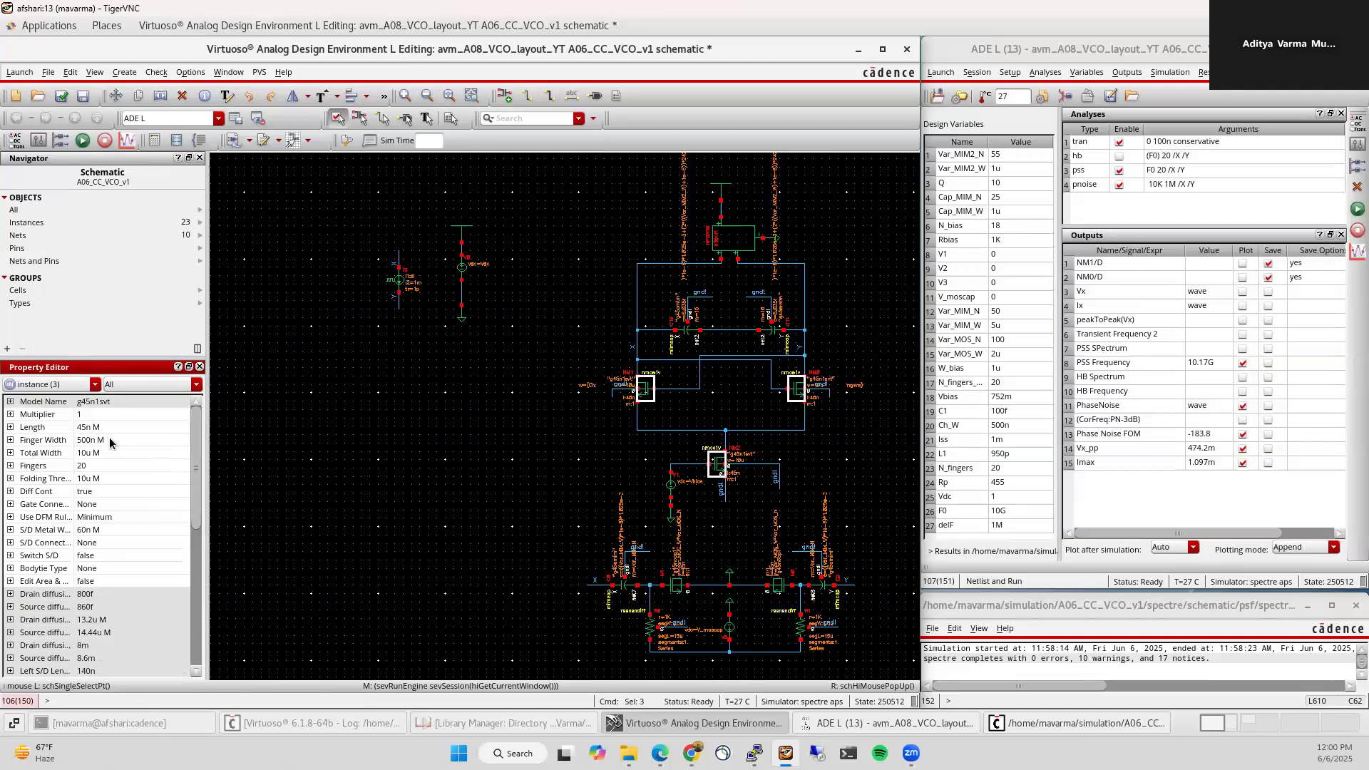
Step: Set both MOS capacitors to 2u finger width and 90 fingers, then select the two MIM capacitors
click(531, 504)
click(675, 584)
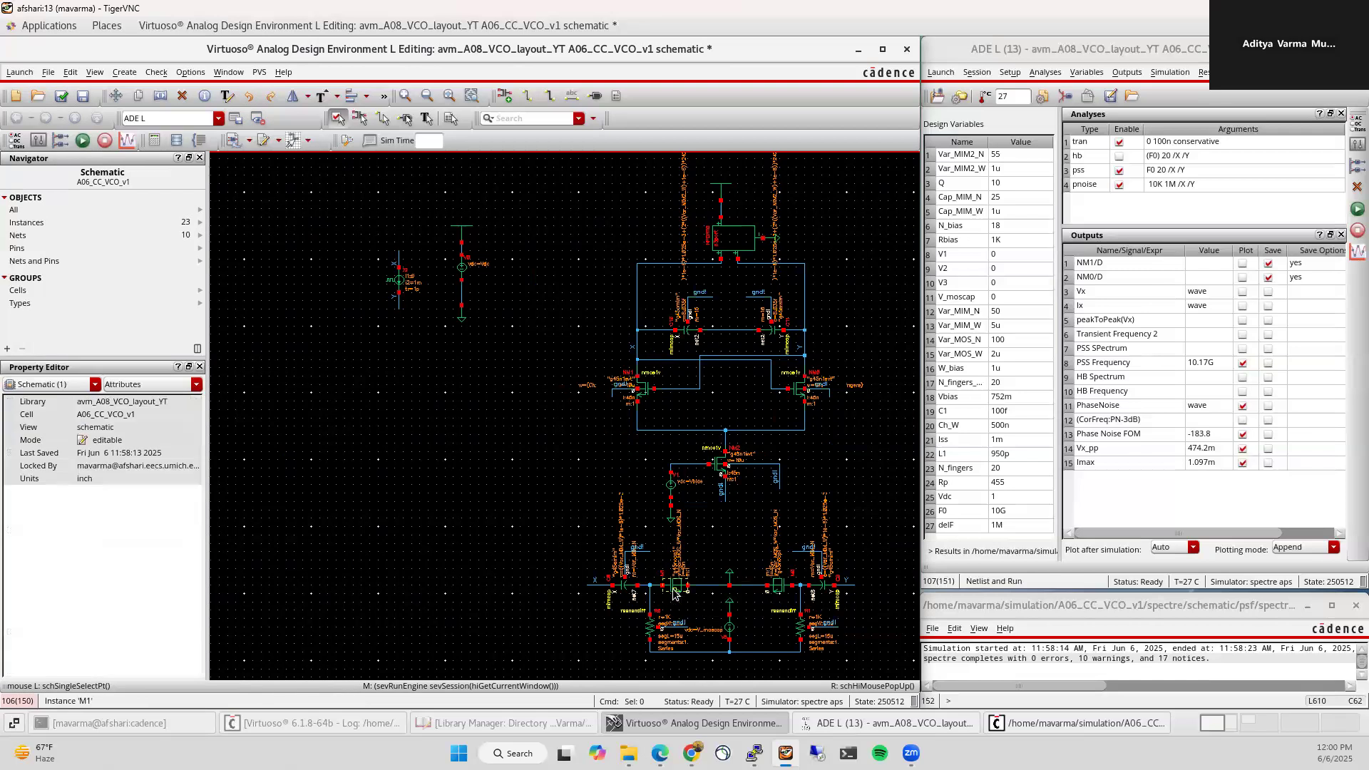
shift+click(775, 589)
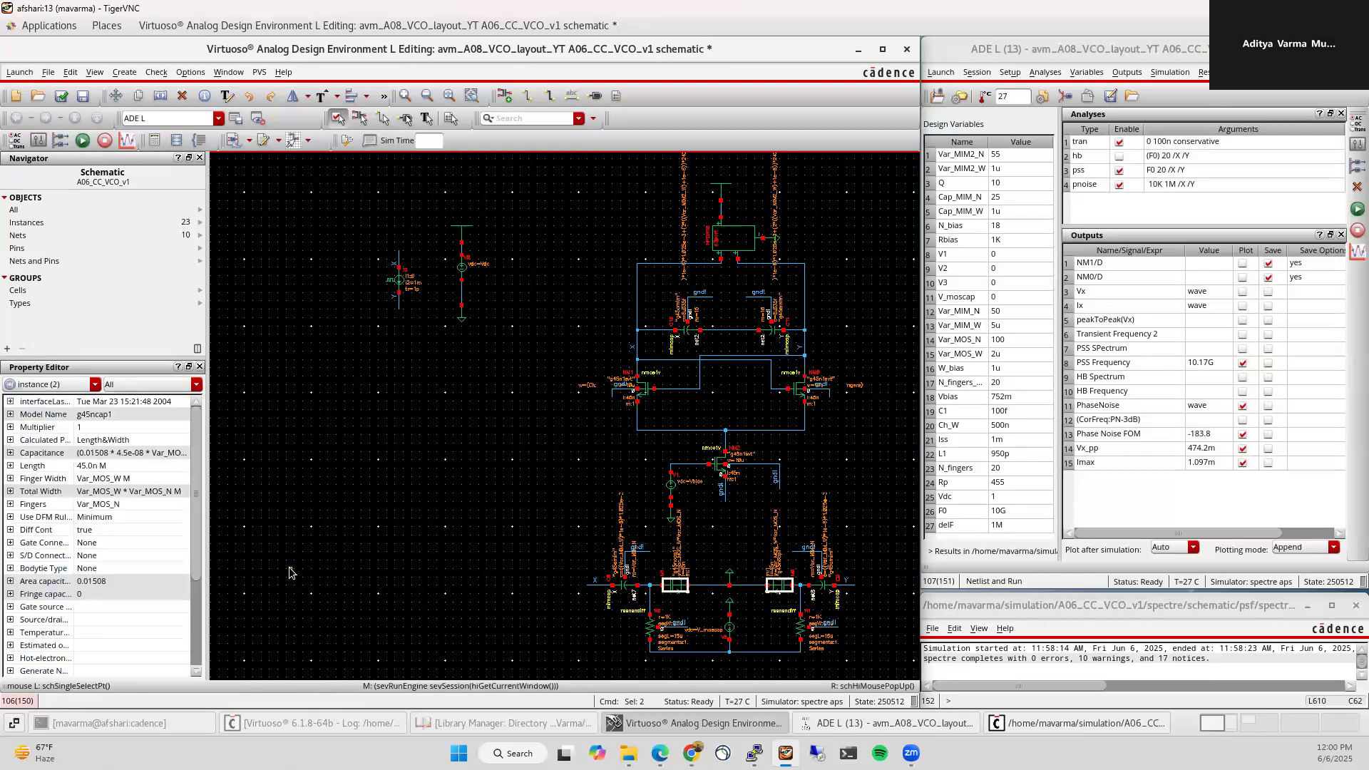
click(148, 478)
text(2u)
key(Return)
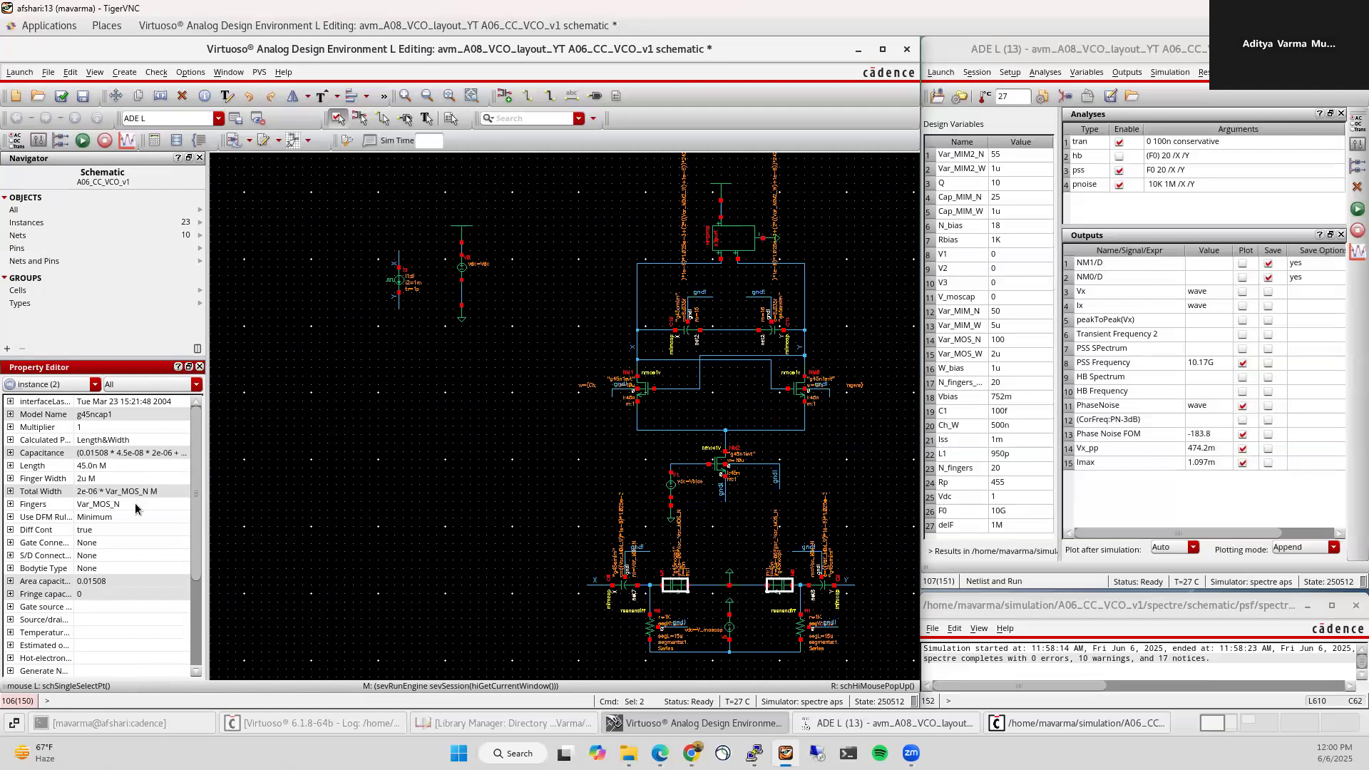
click(135, 503)
text(90)
key(Return)
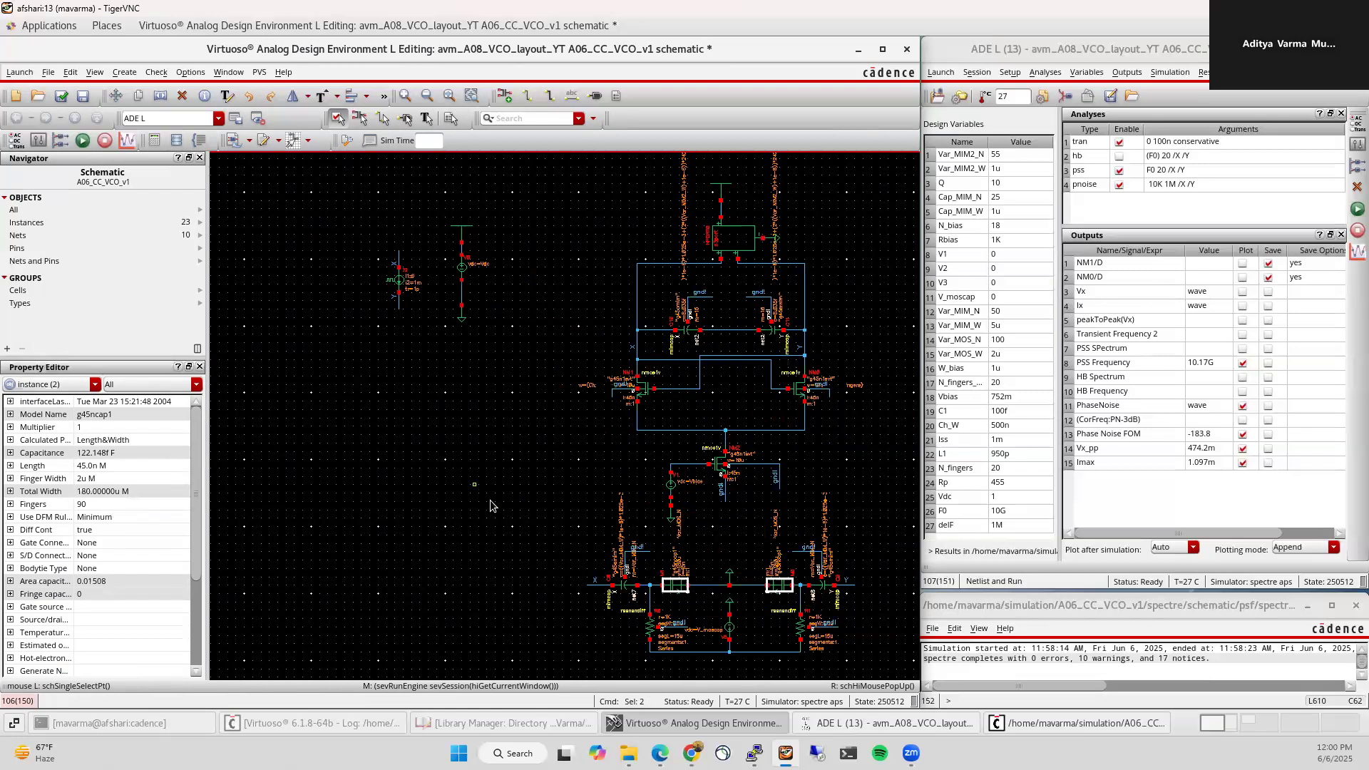
click(625, 585)
shift+click(821, 585)
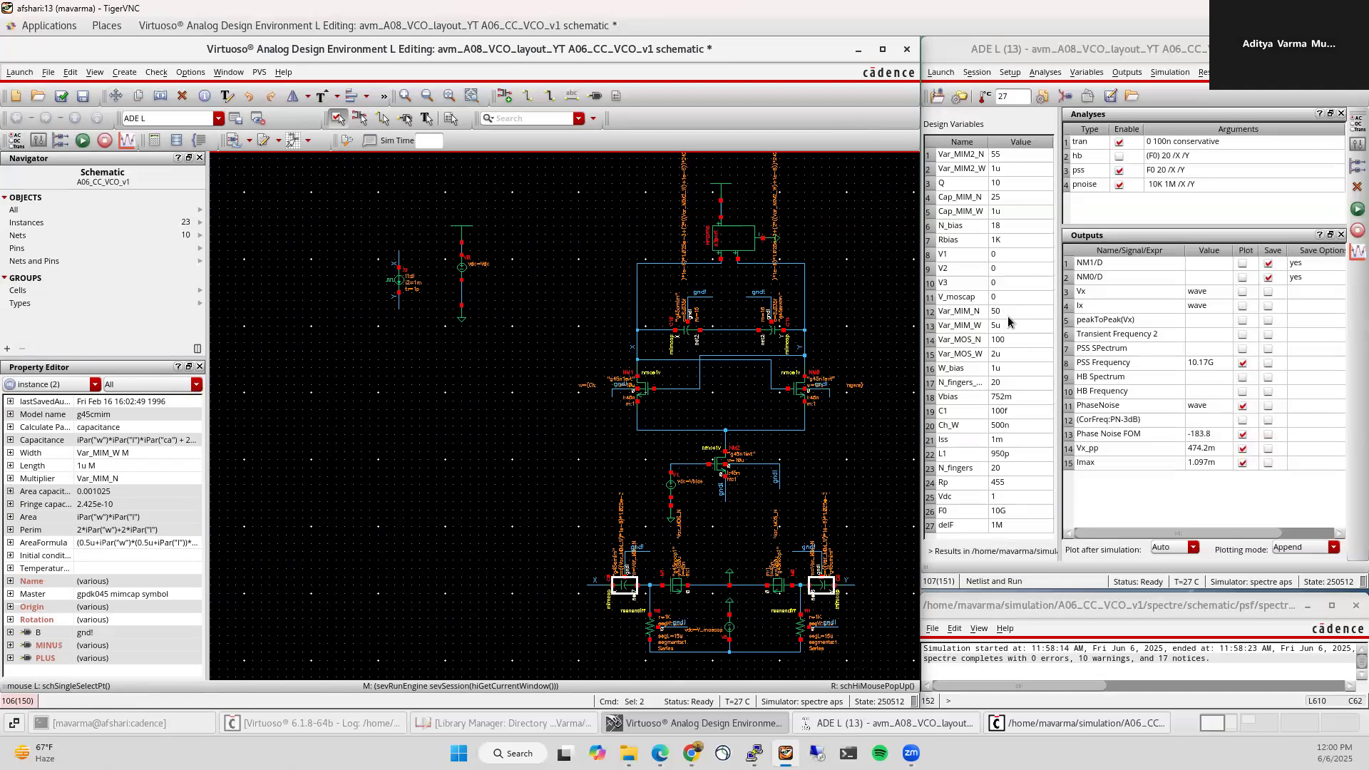
Step: Set C8 and the other MIM capacitor to Length 5u, Width 5u, Multiplier 15, then deselect
click(108, 465)
text(5u)
key(Return)
click(135, 452)
text(5u)
key(Return)
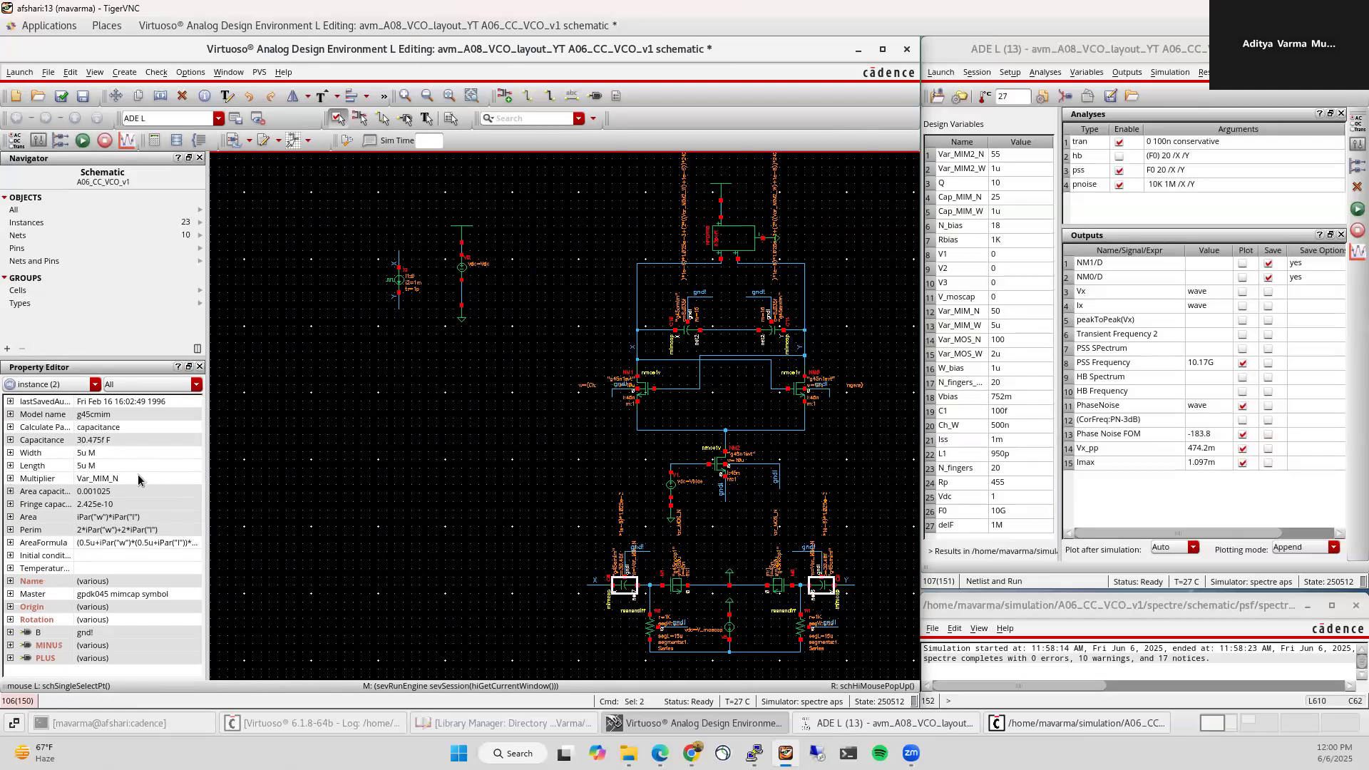
click(130, 477)
text(15)
key(Return)
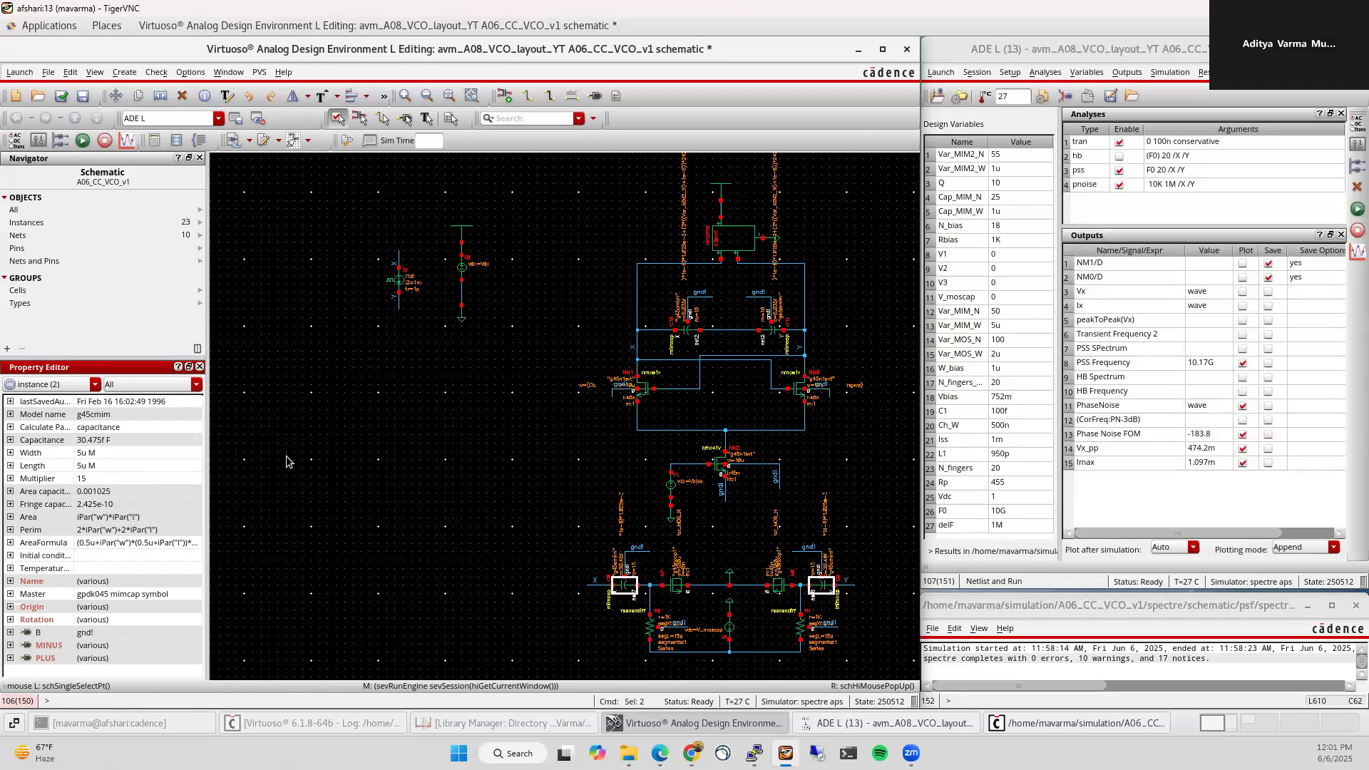
click(360, 450)
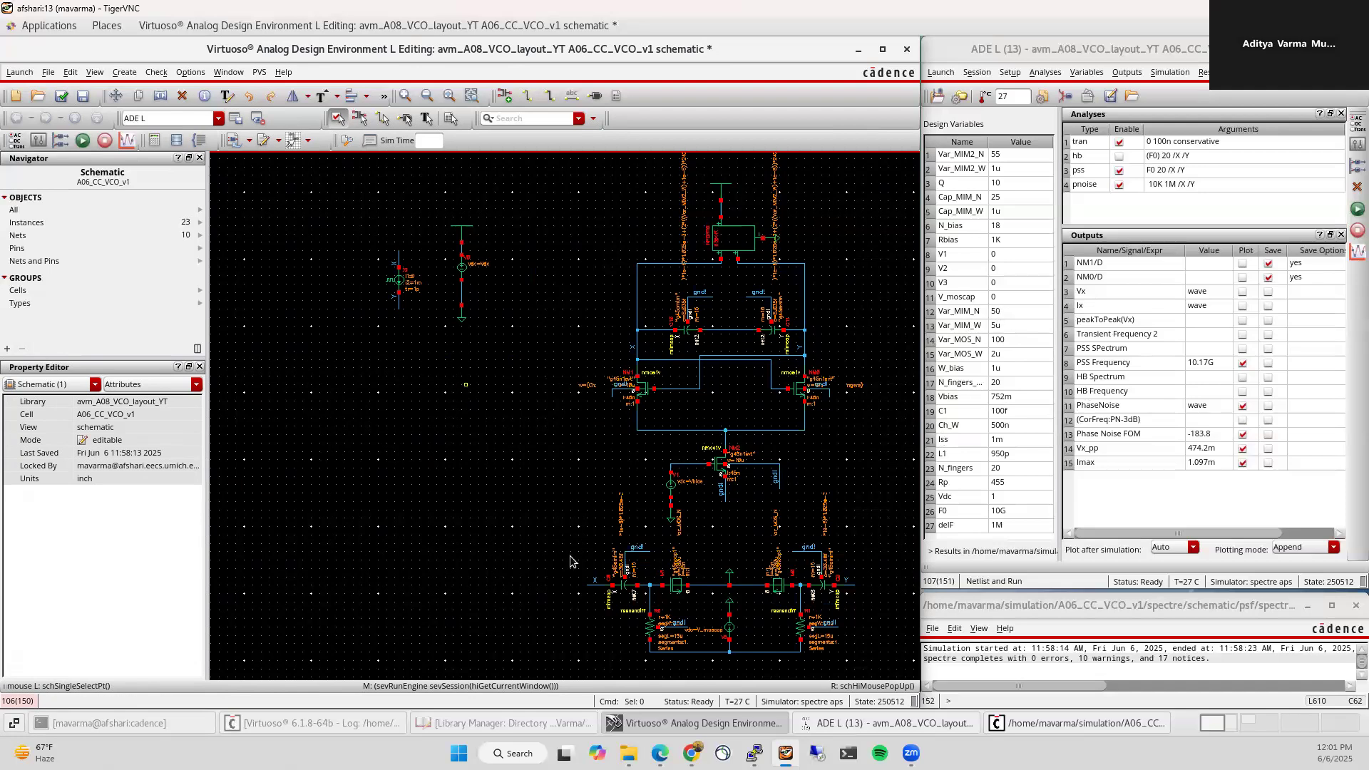
Step: Save and simulate the VCO, then rerun with V_moscap at 800m for a 9.994G PSS frequency
click(60, 99)
click(82, 142)
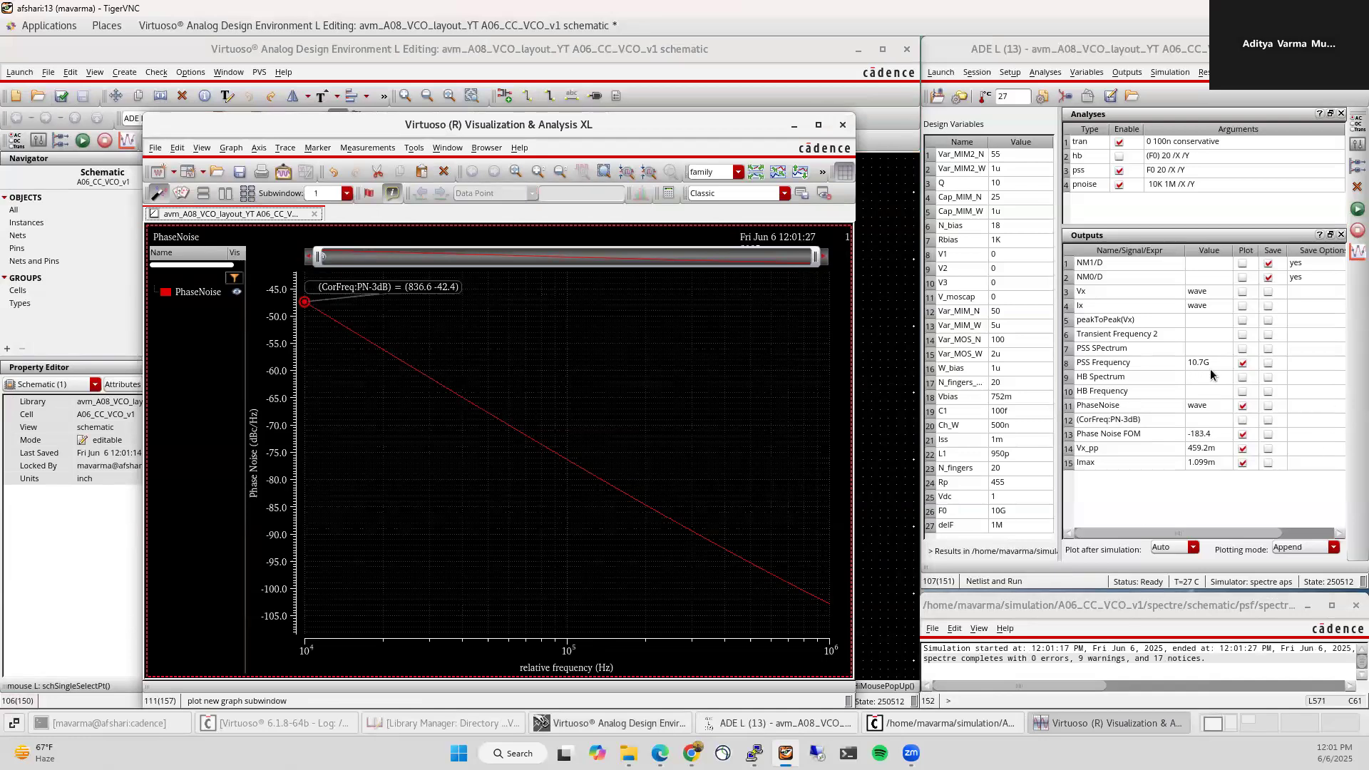
double_click(998, 297)
text(800m)
key(Return)
click(1357, 209)
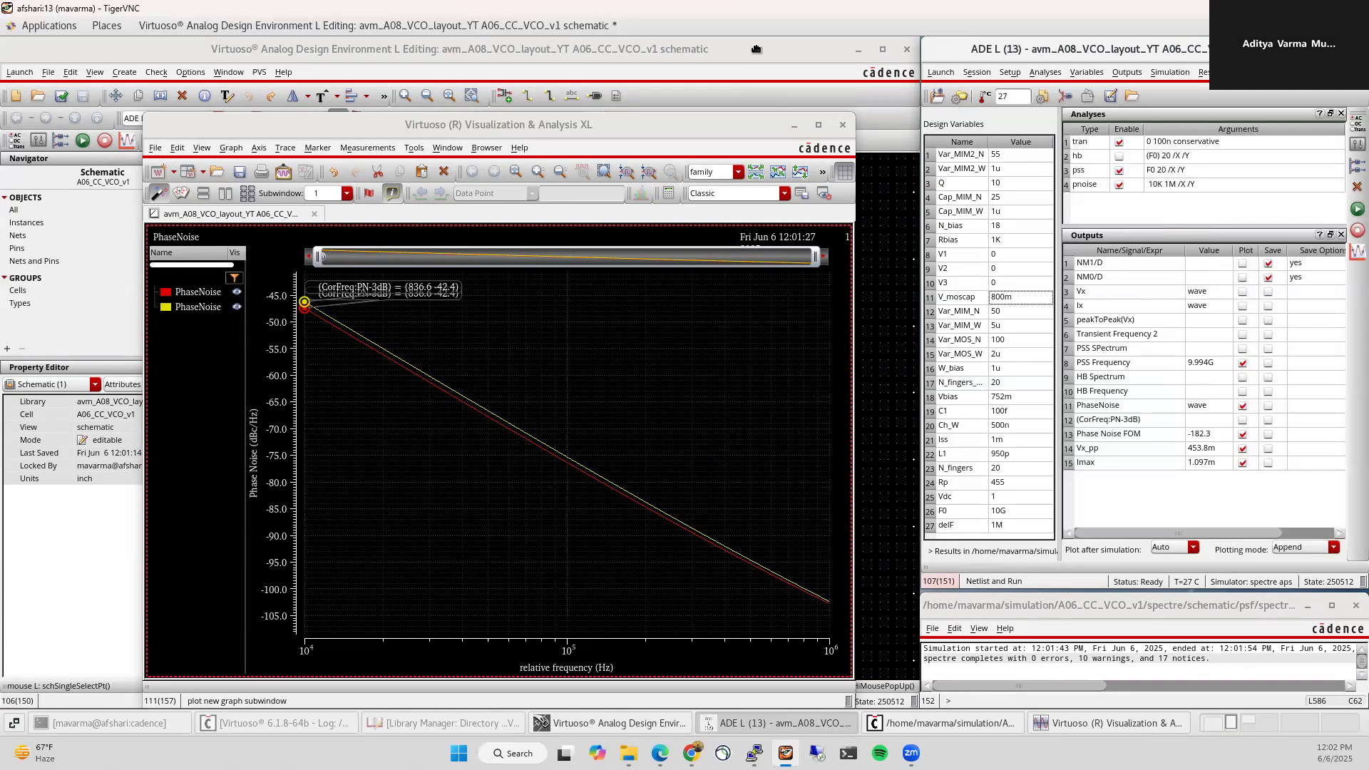
click(786, 126)
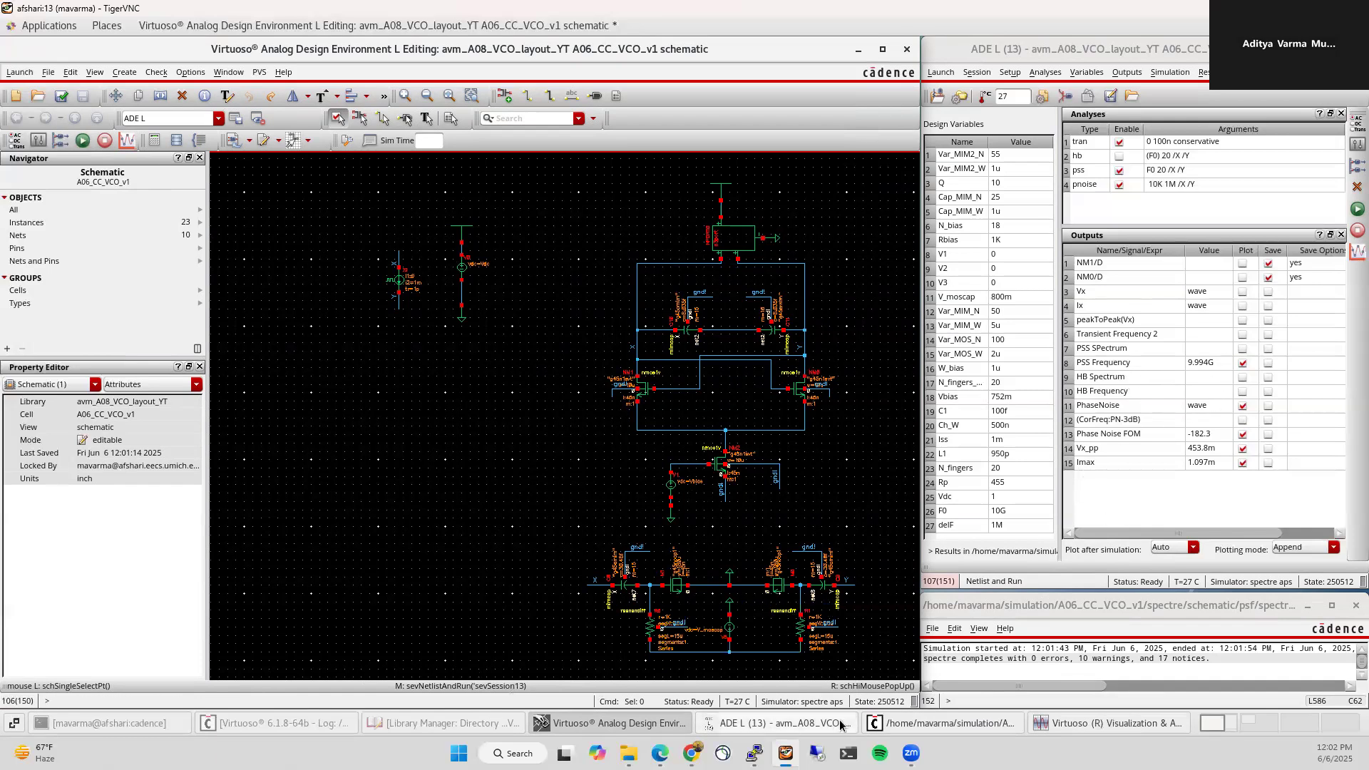
click(1075, 724)
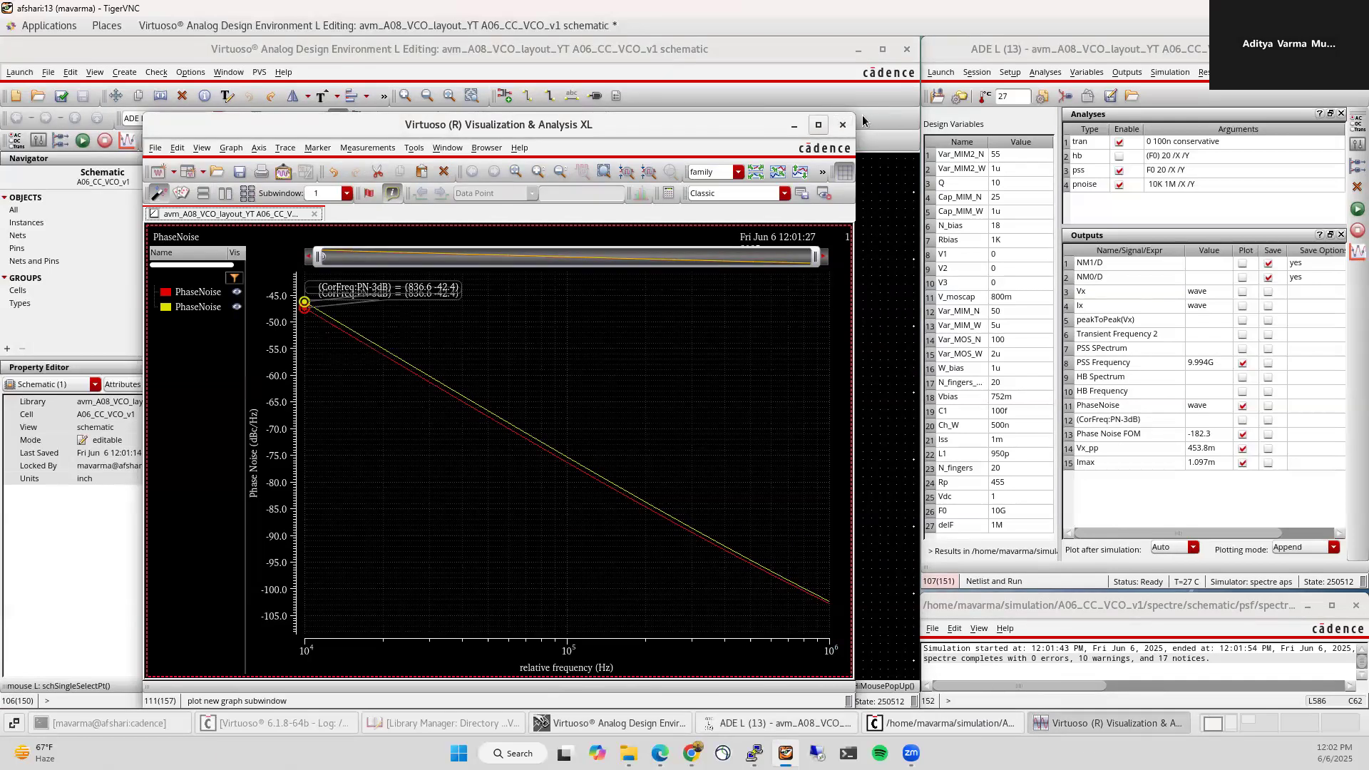
Step: Close the maximized Visualization & Analysis XL phase noise window
click(817, 125)
click(1355, 49)
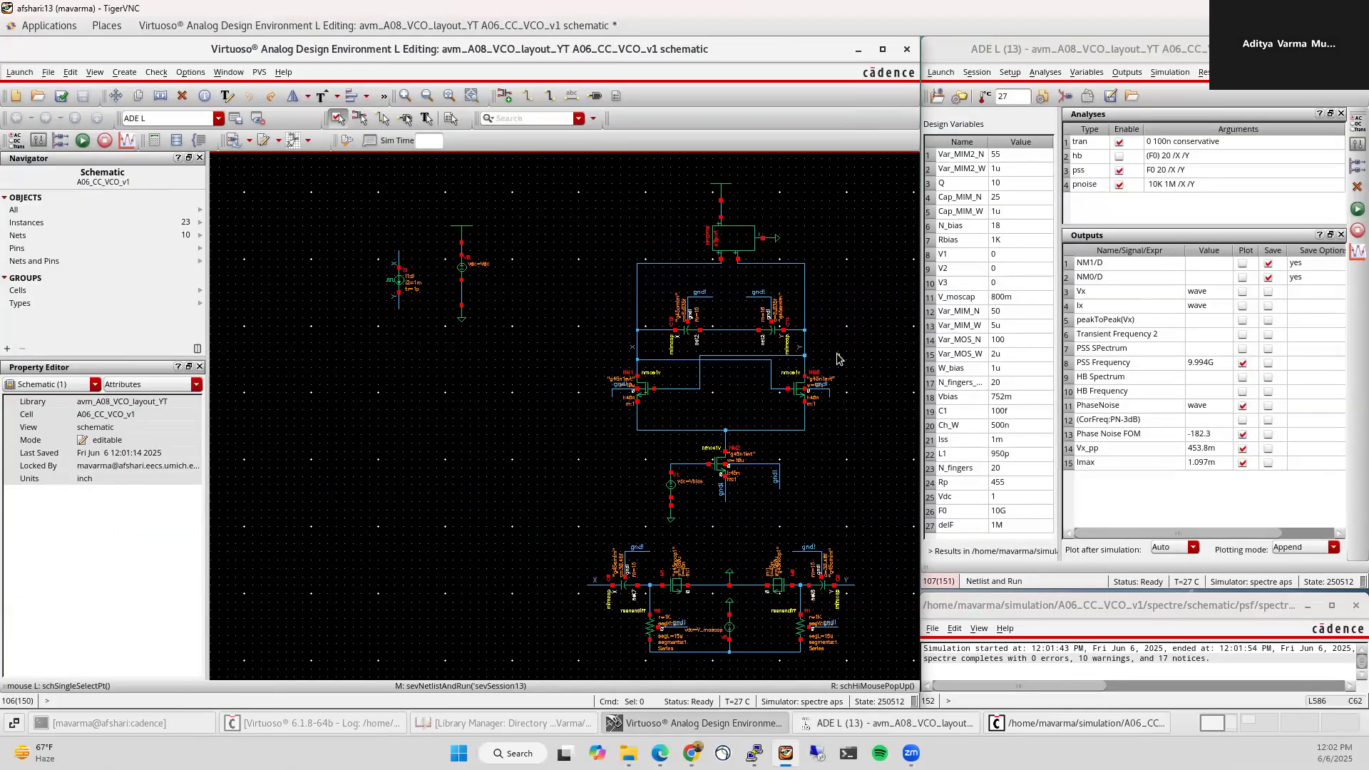
Step: Check and save the schematic, close it, and save the ADE L state as 250606
click(61, 95)
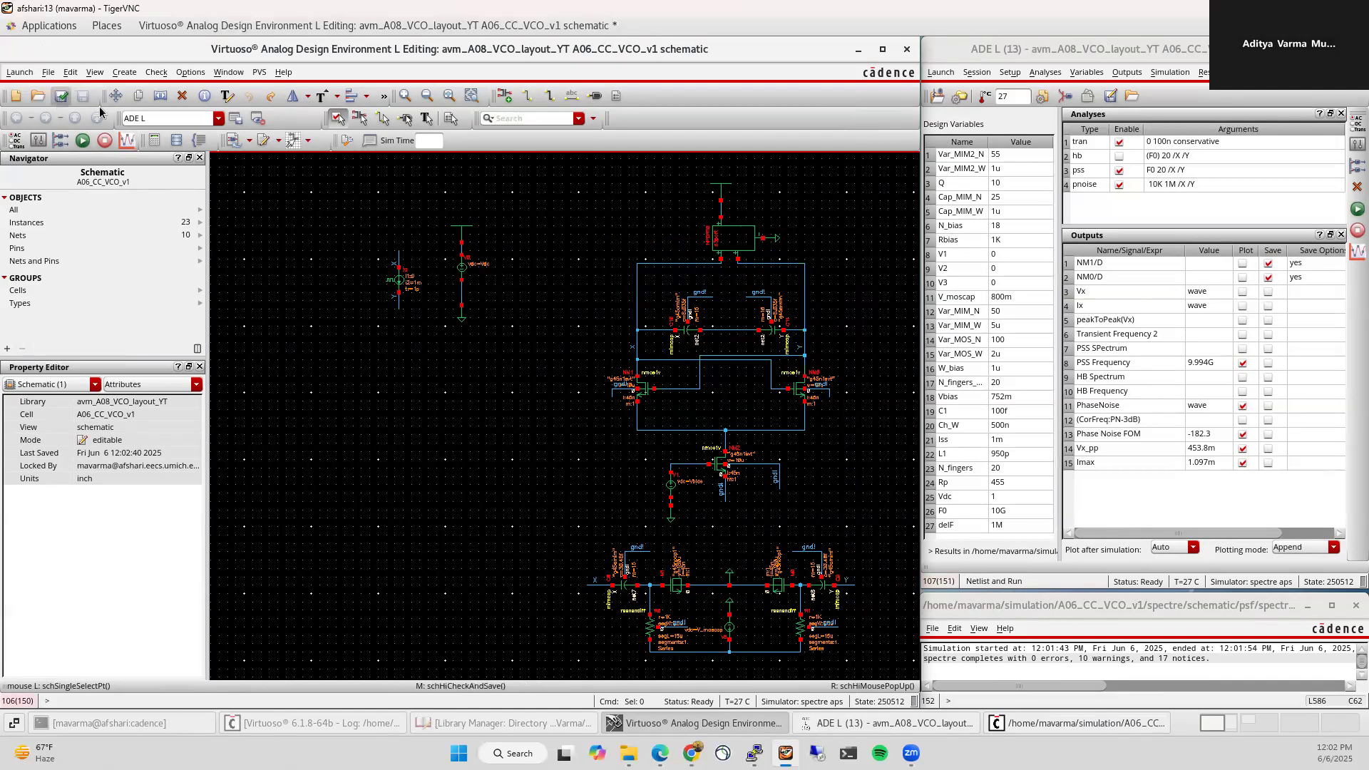
click(906, 49)
click(976, 72)
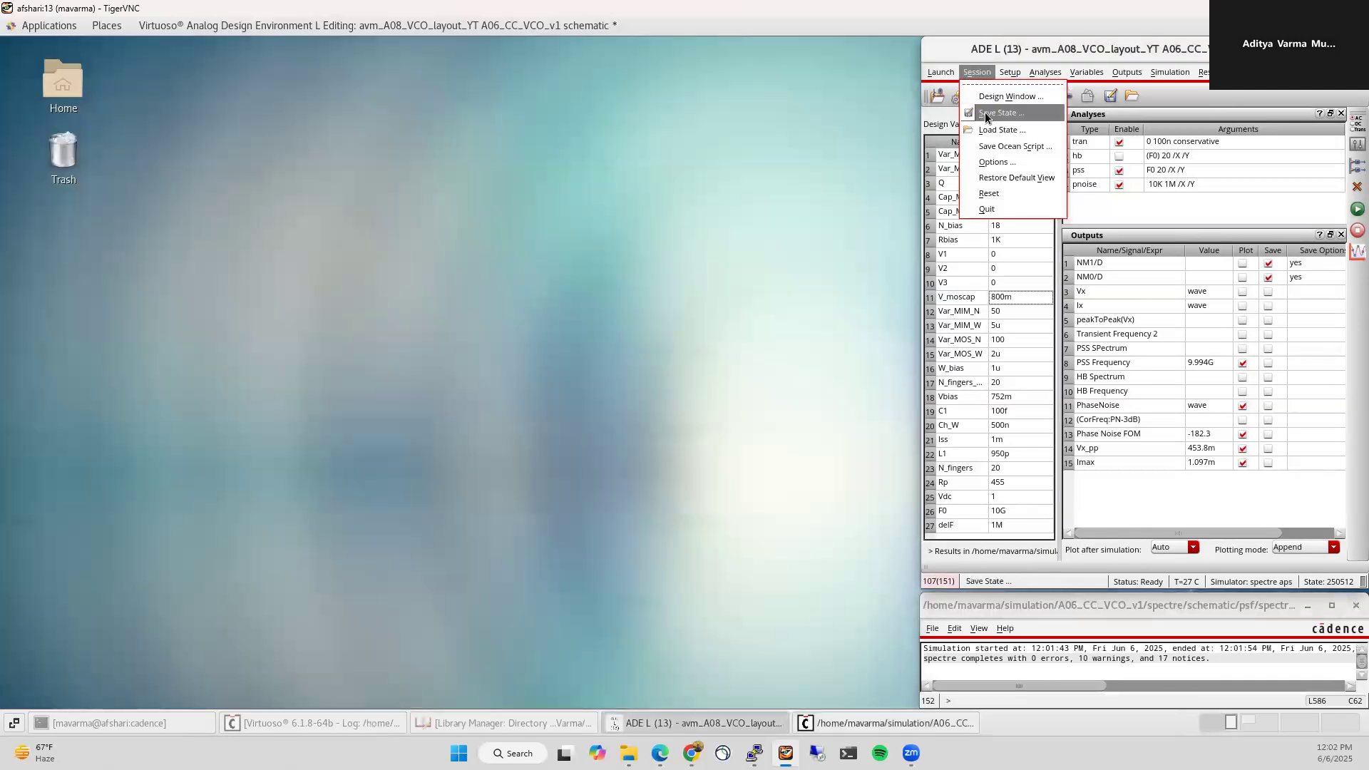
click(987, 114)
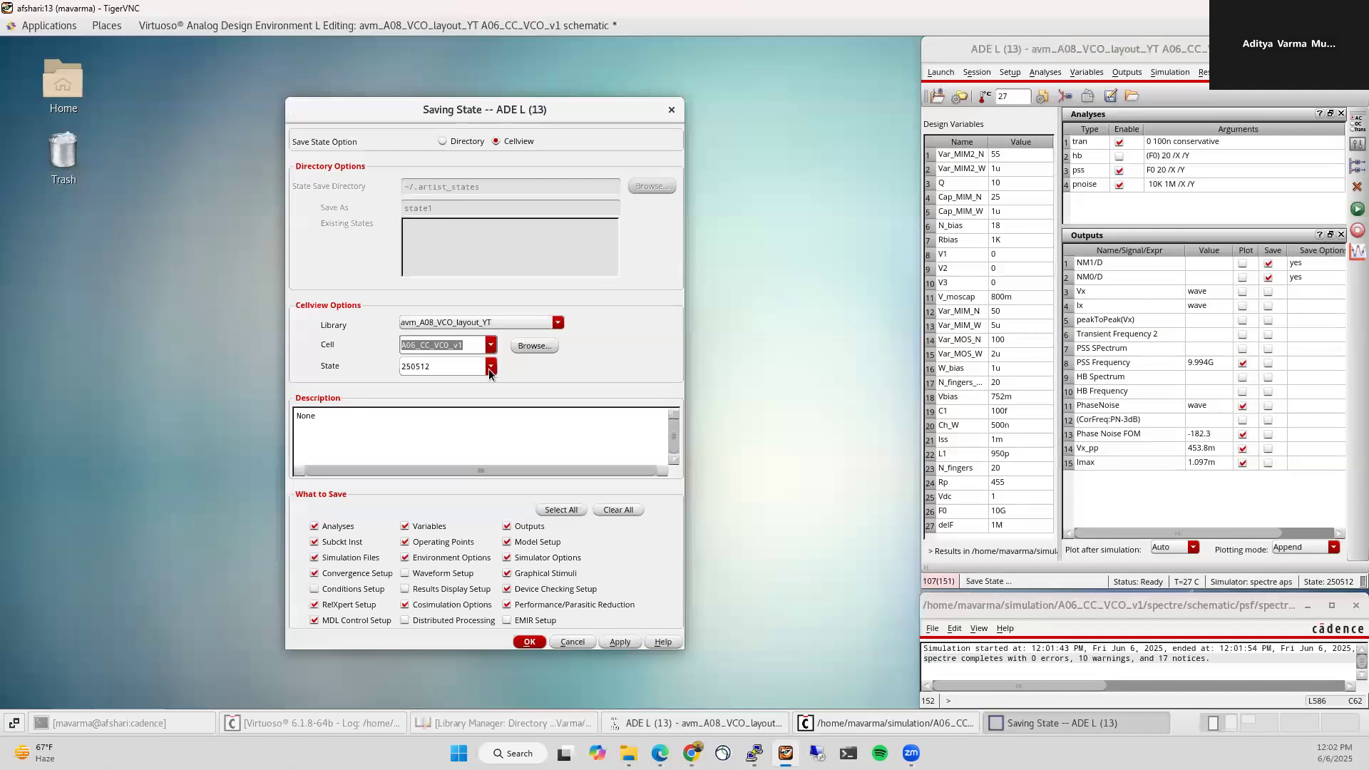
double_click(430, 366)
text(2)
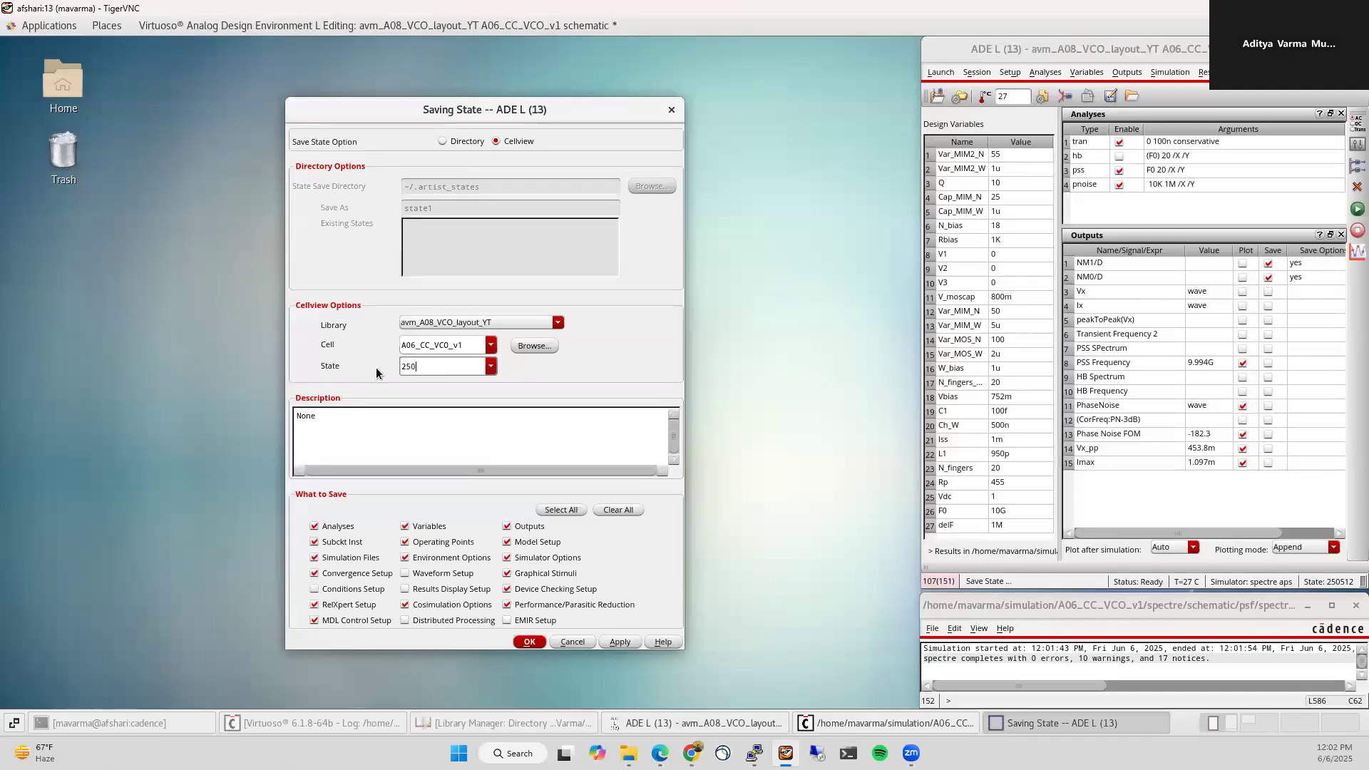
key(Return)
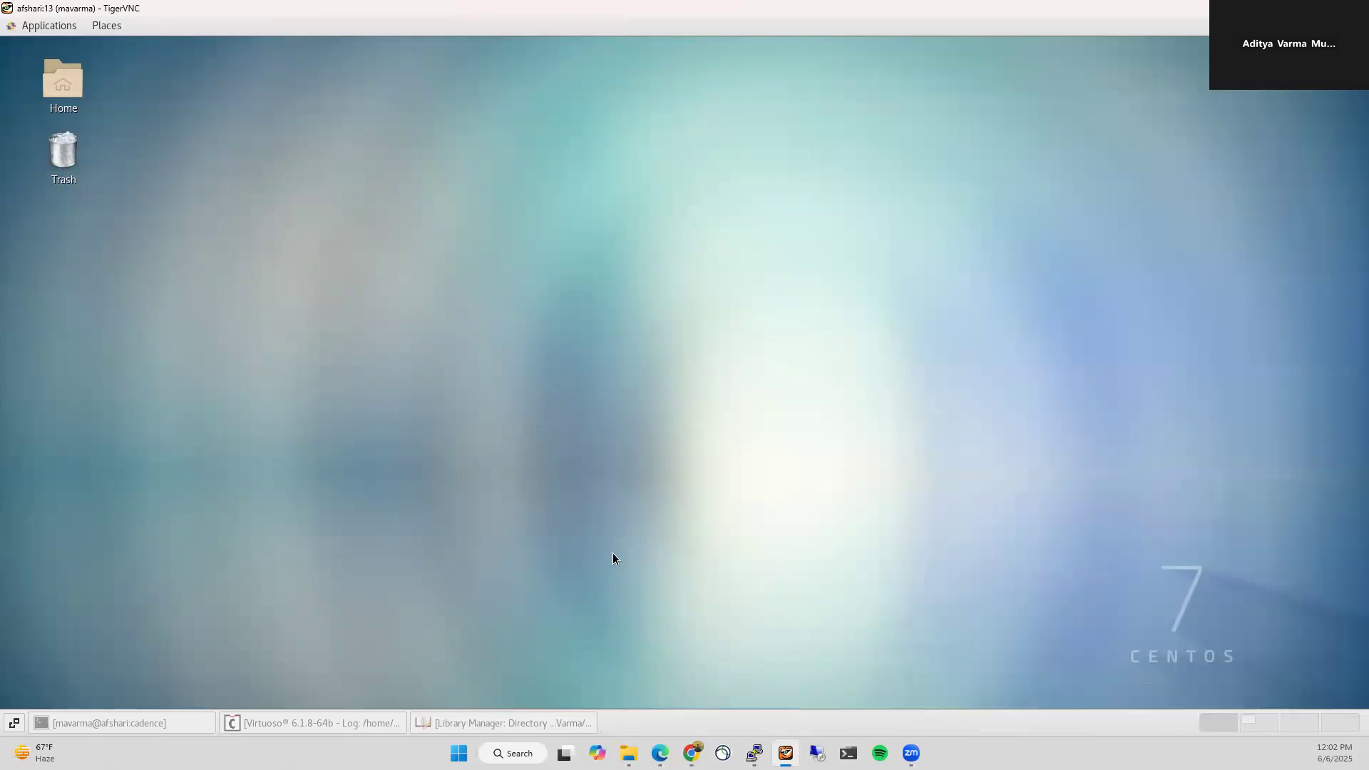
click(490, 724)
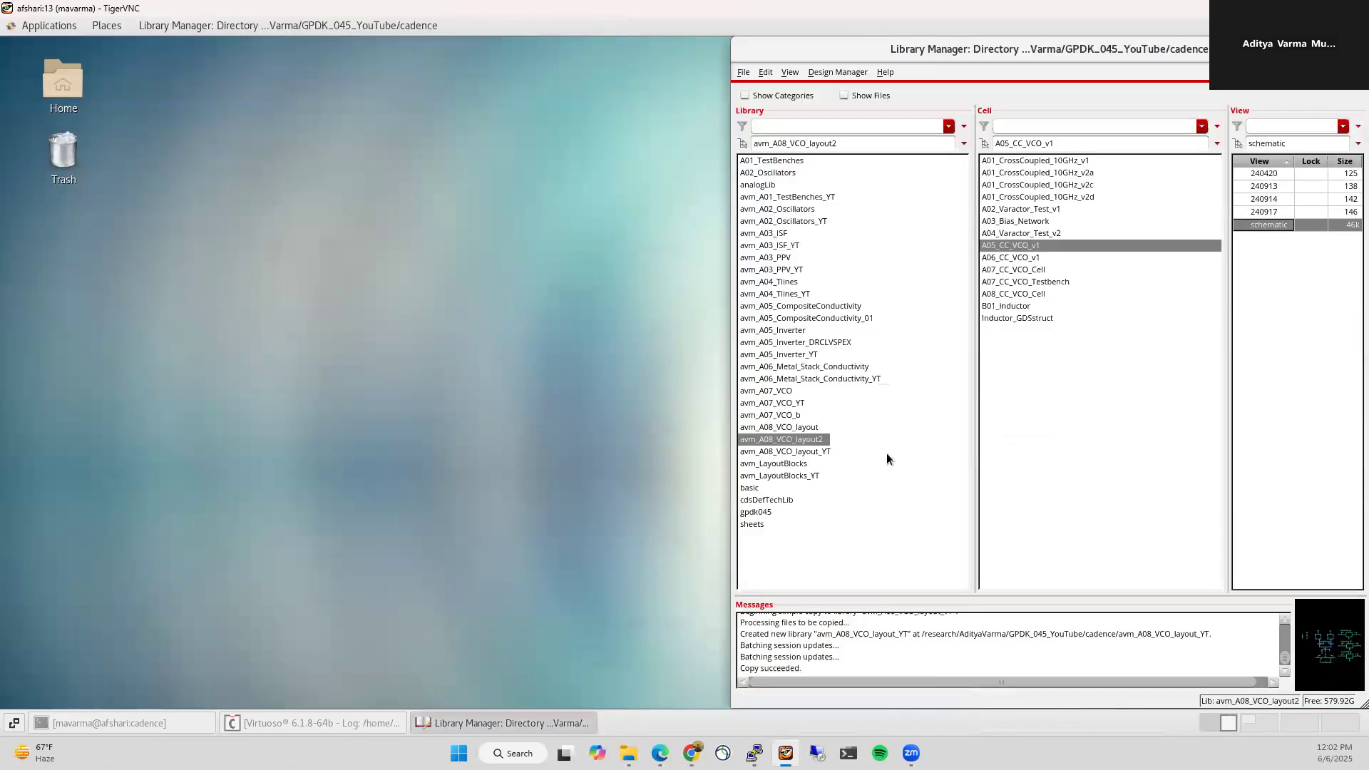
Step: Copy cell A06_CC_VCO_v1 in avm_A08_VCO_layout_YT to a new cell A07_CC_VCO_Cell
click(820, 452)
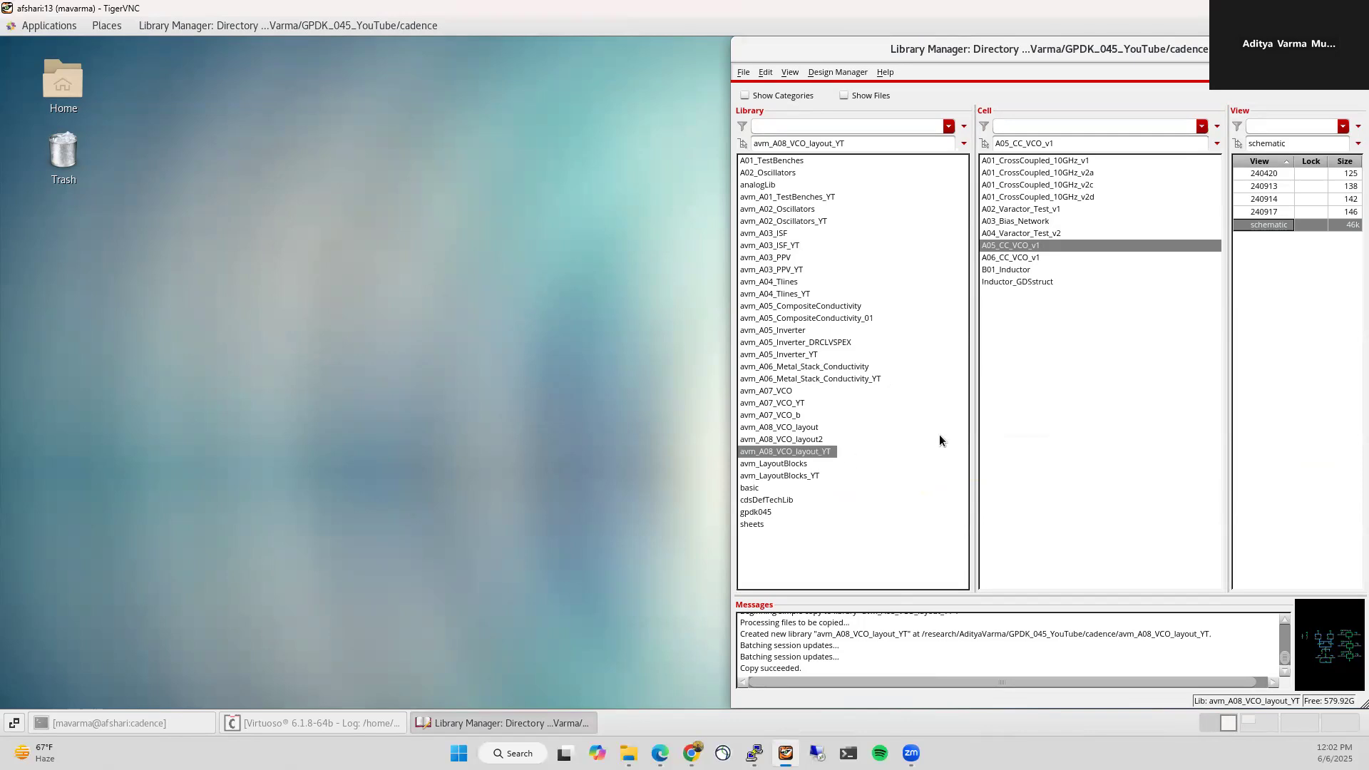
click(1051, 258)
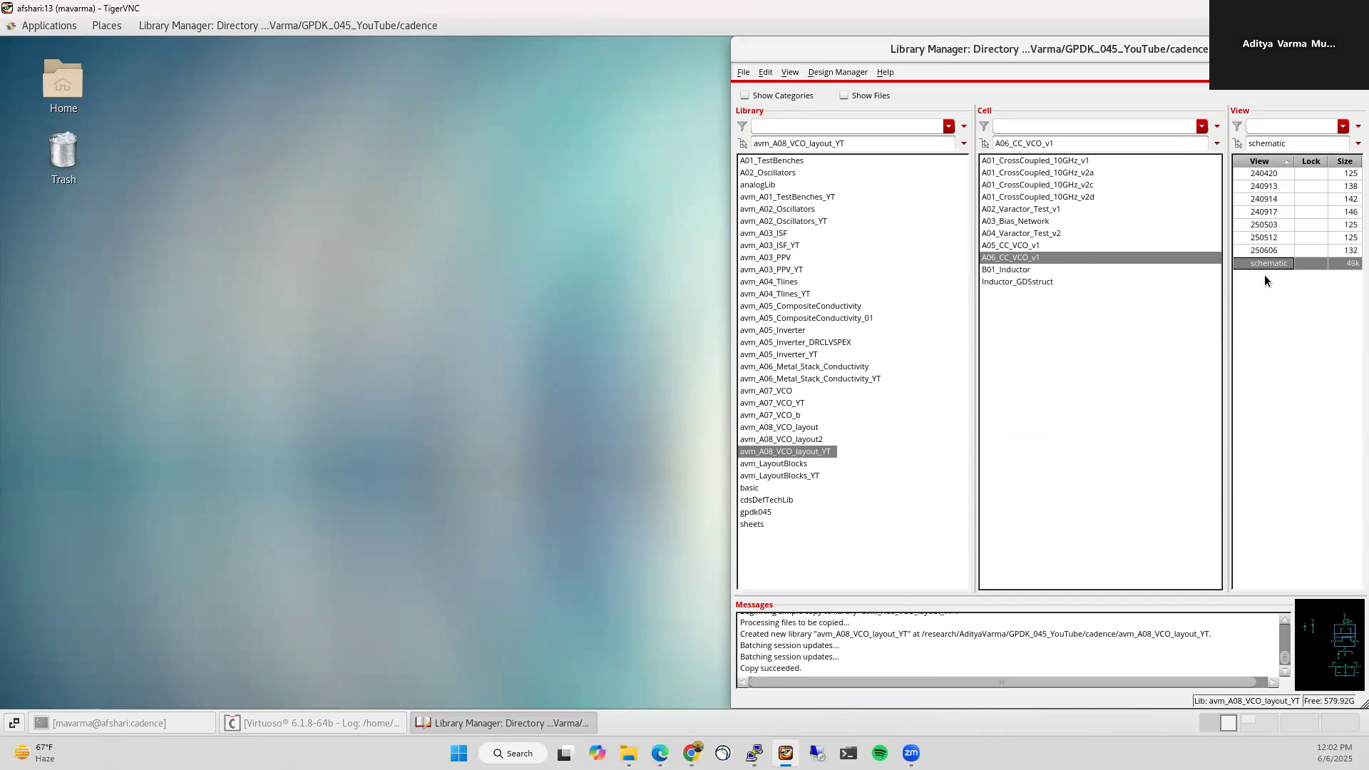
right_click(1025, 254)
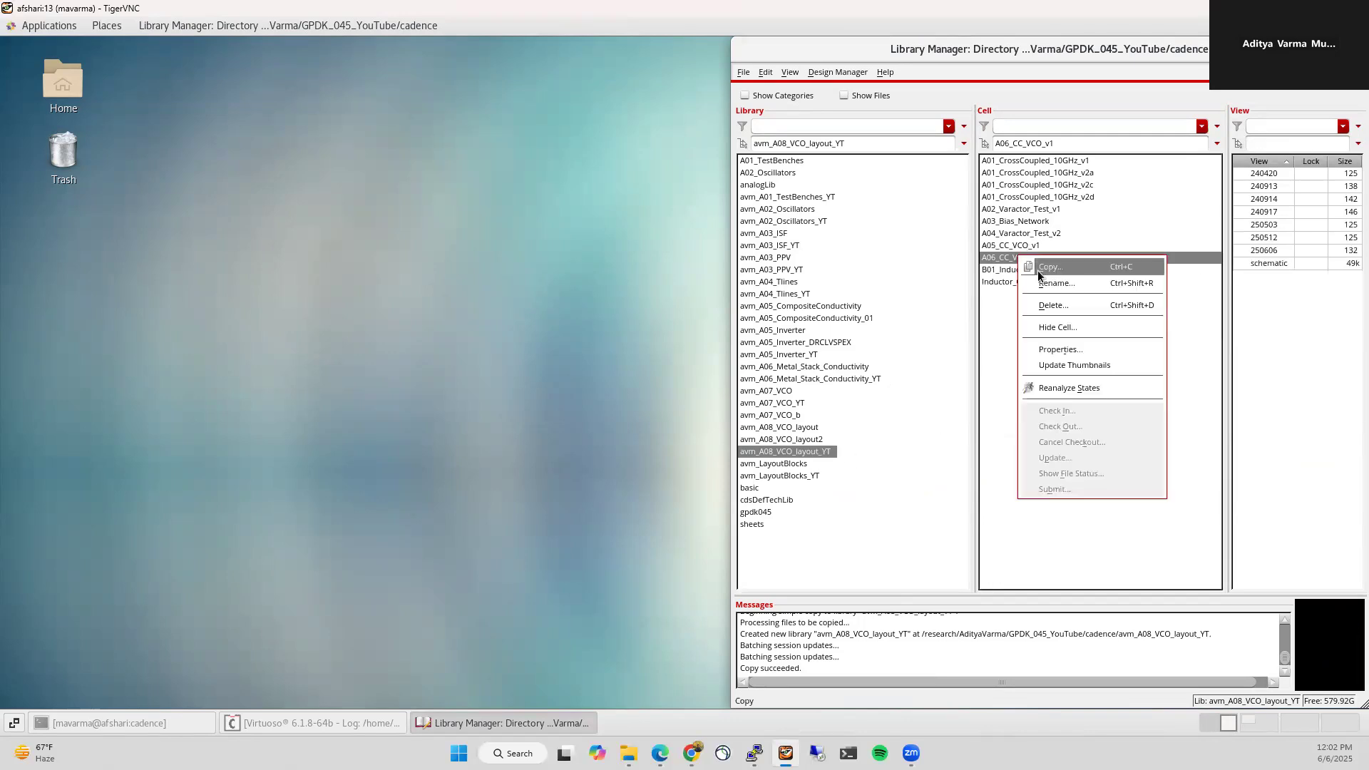
click(1037, 271)
click(1204, 275)
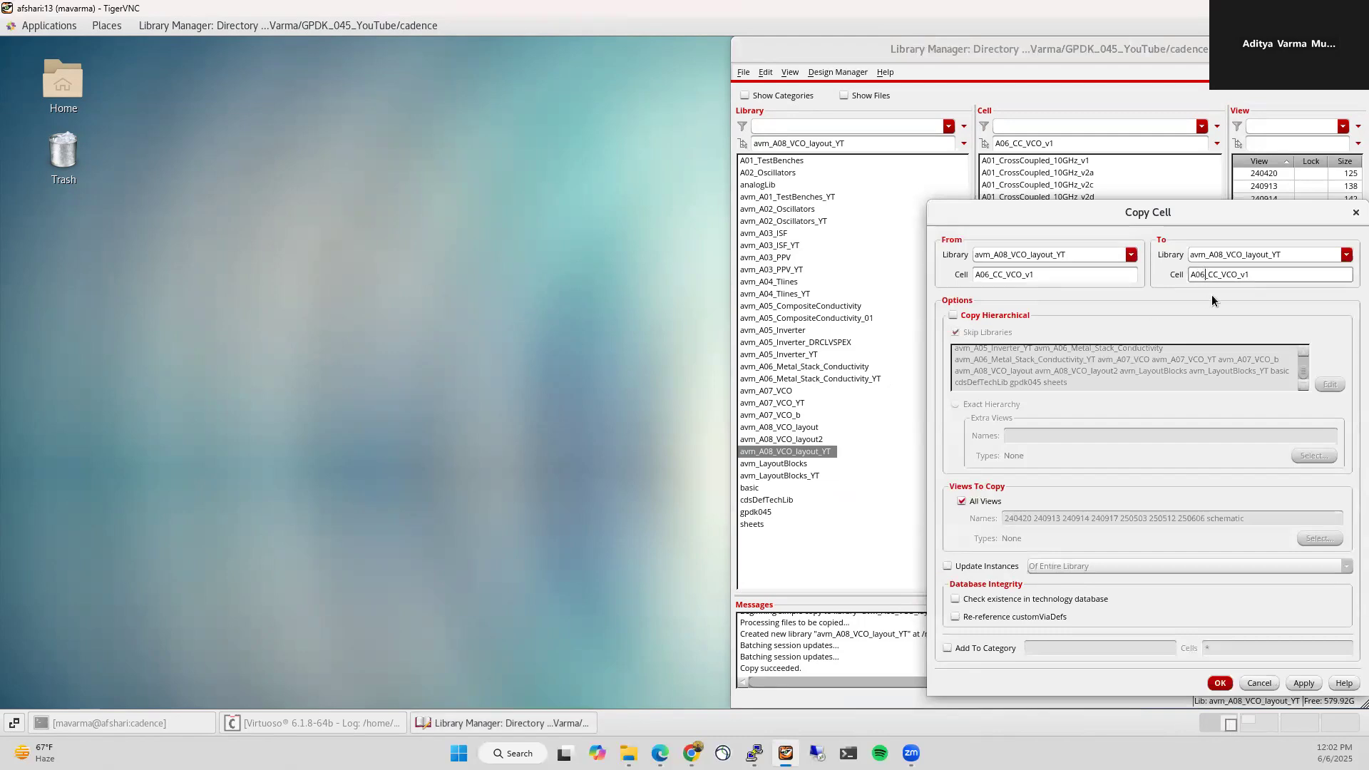
key(BackSpace)
text(7)
drag(1239, 275, 1260, 277)
text(Cell)
key(Return)
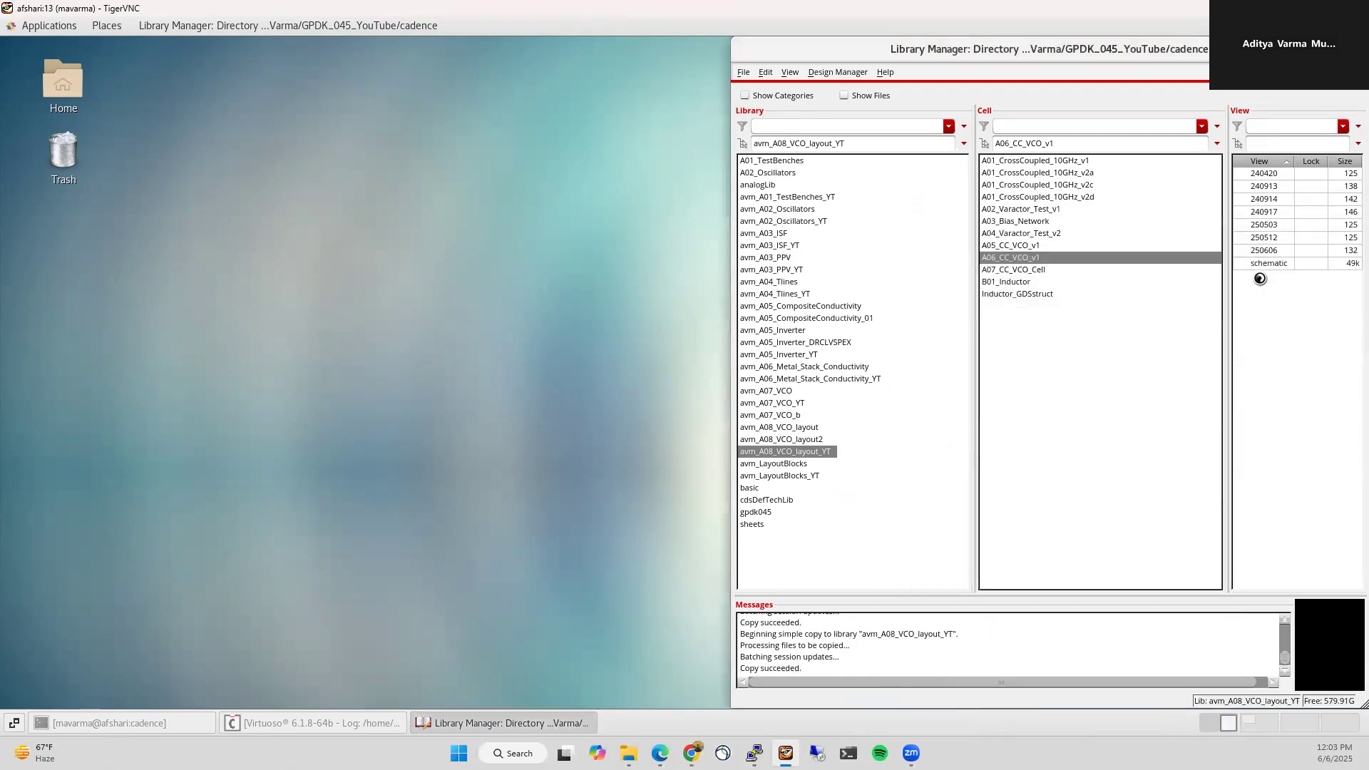
Step: Copy A07_CC_VCO_Cell to a new cell named A07_CC_VCO_Testbench
right_click(1046, 269)
click(1079, 279)
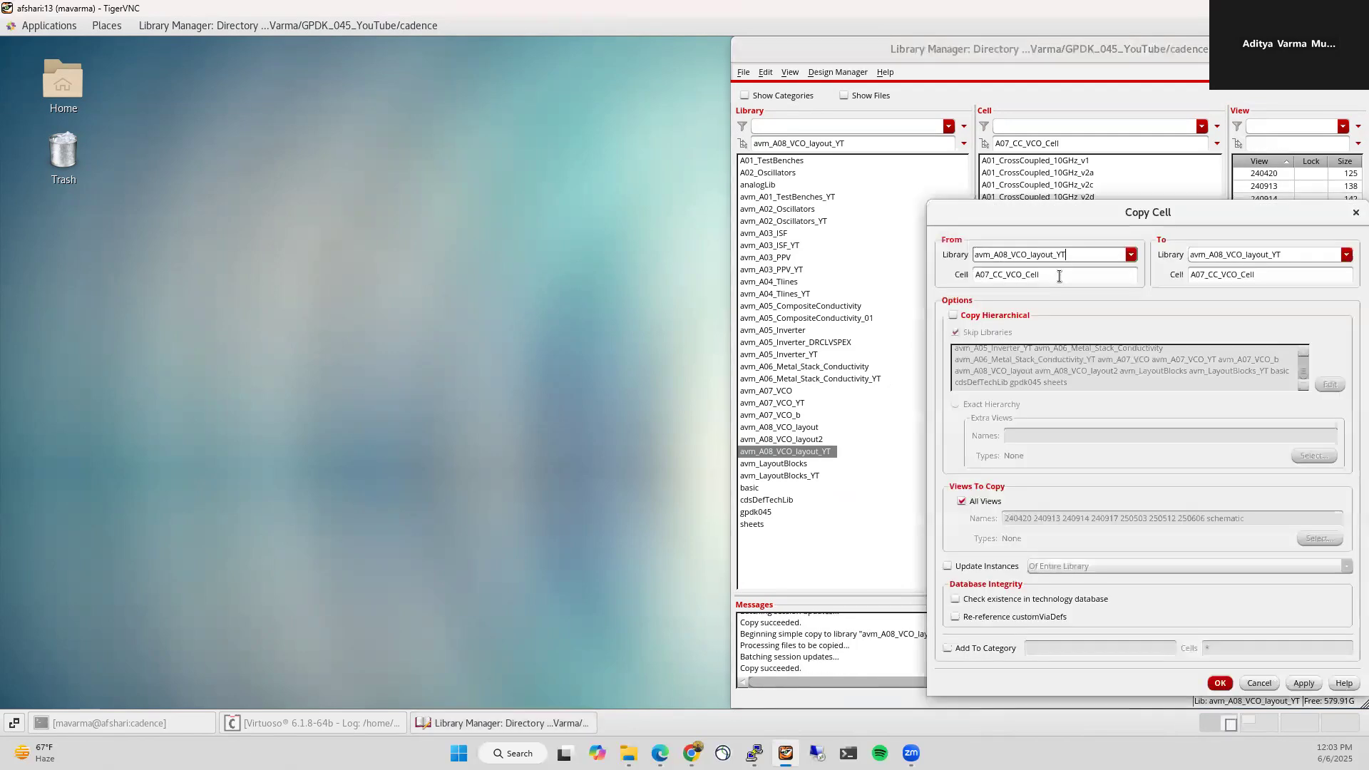
double_click(1240, 276)
text(T)
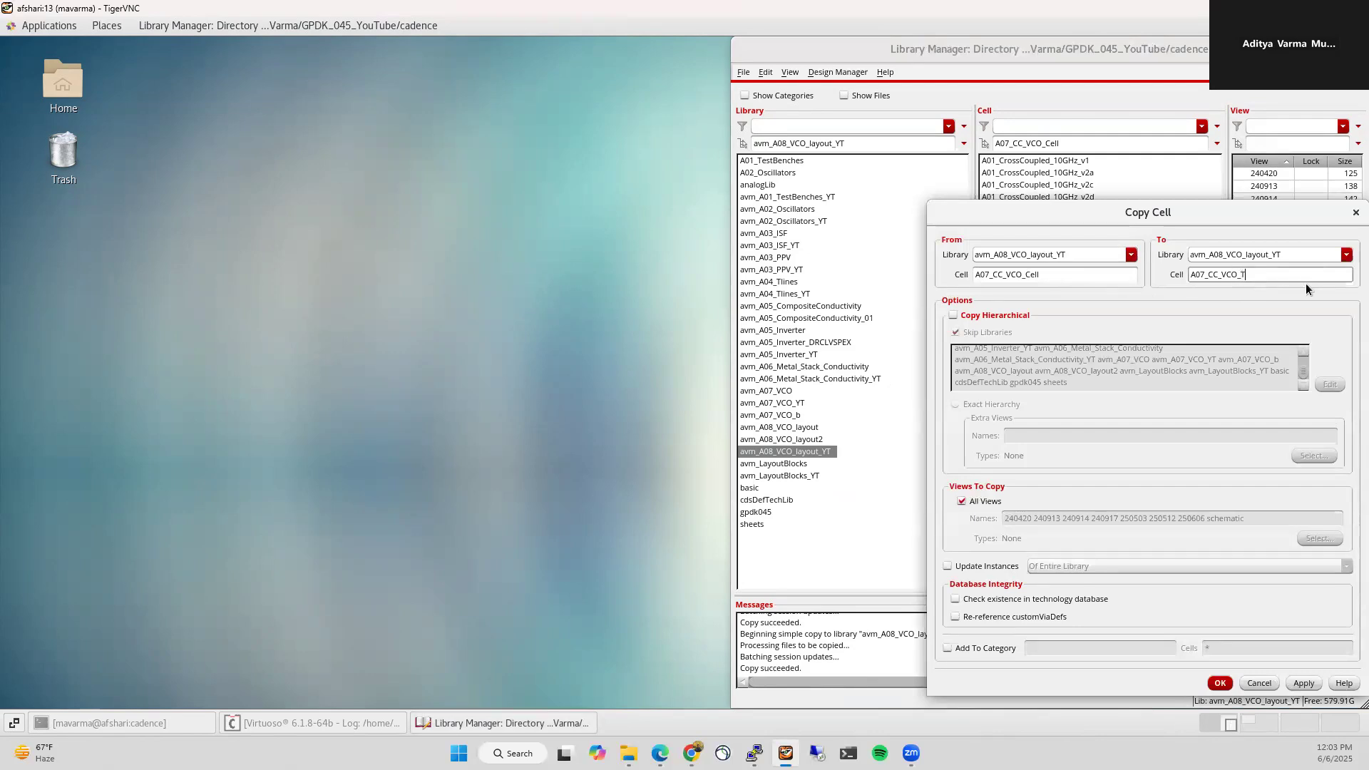
text(estbench)
key(Return)
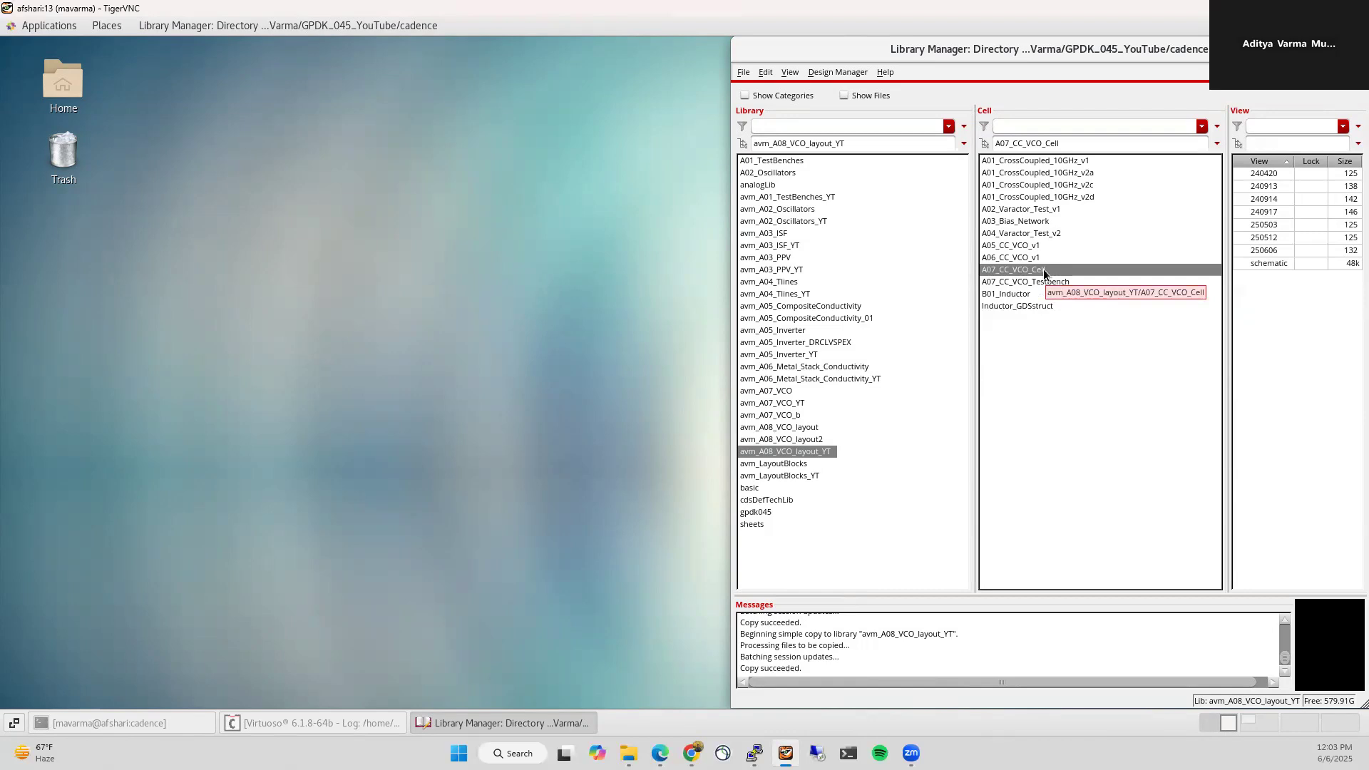
click(1261, 264)
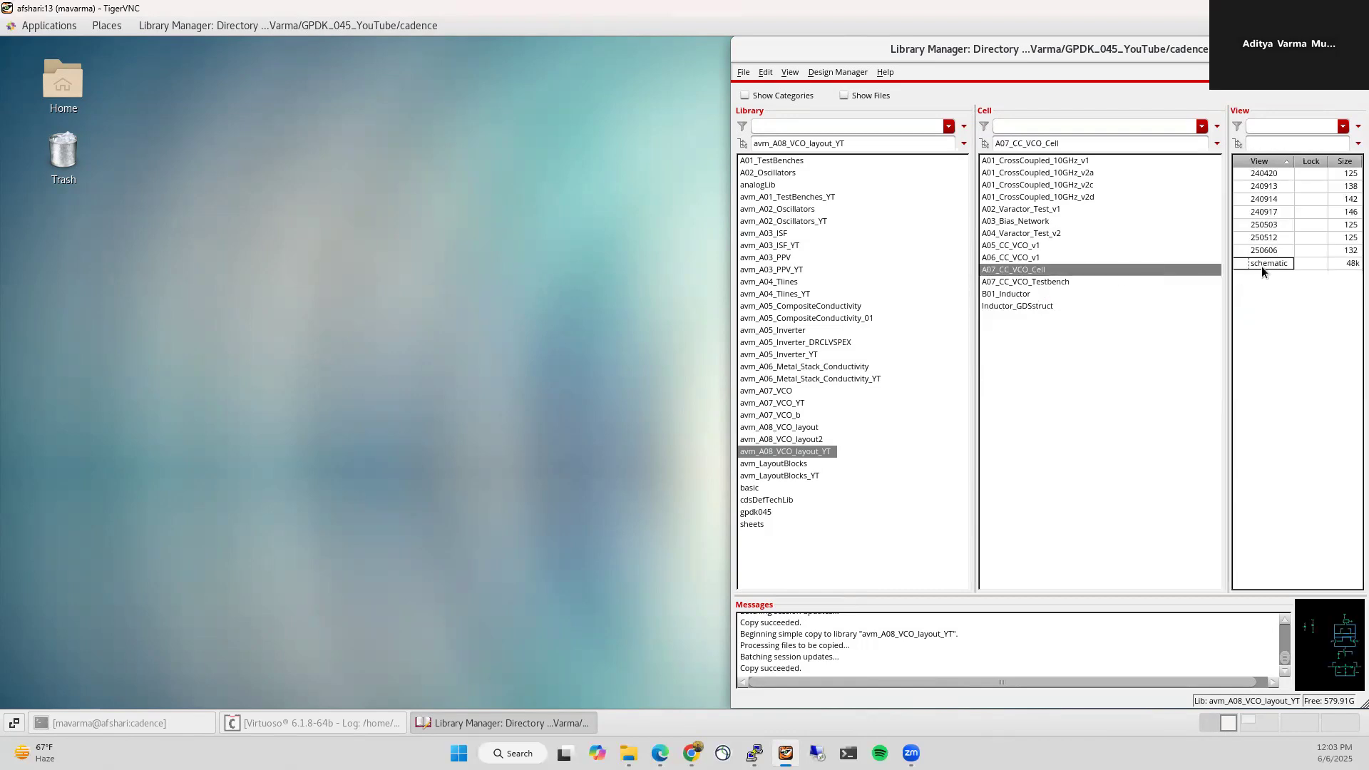
Step: Open the A07_CC_VCO_Cell schematic full screen and delete the two left sources and the top source with its pin
double_click(1261, 264)
double_click(470, 62)
drag(533, 186, 626, 351)
key(Delete)
drag(703, 150, 1020, 265)
key(Delete)
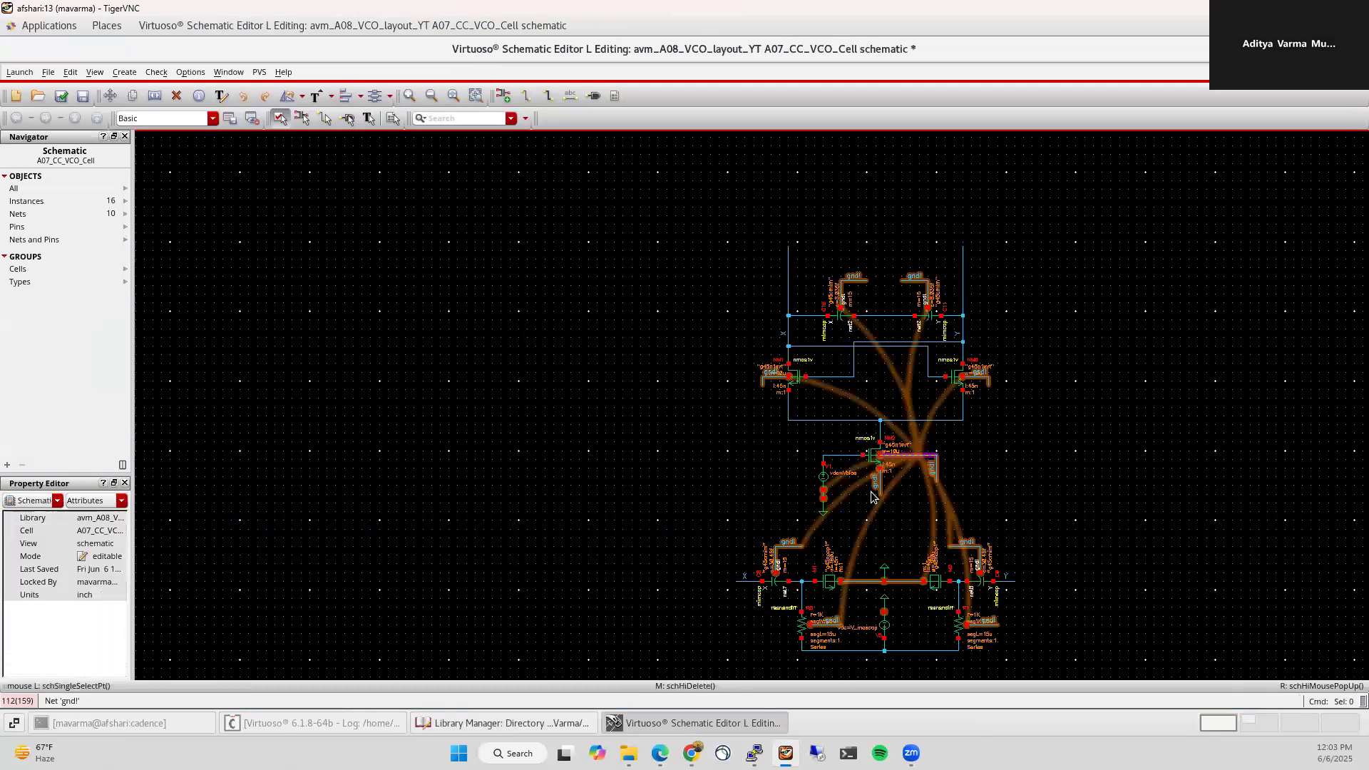
Step: Delete the V1 bias source with its ground and the seven gnd! labels
key(Delete)
drag(811, 437, 904, 680)
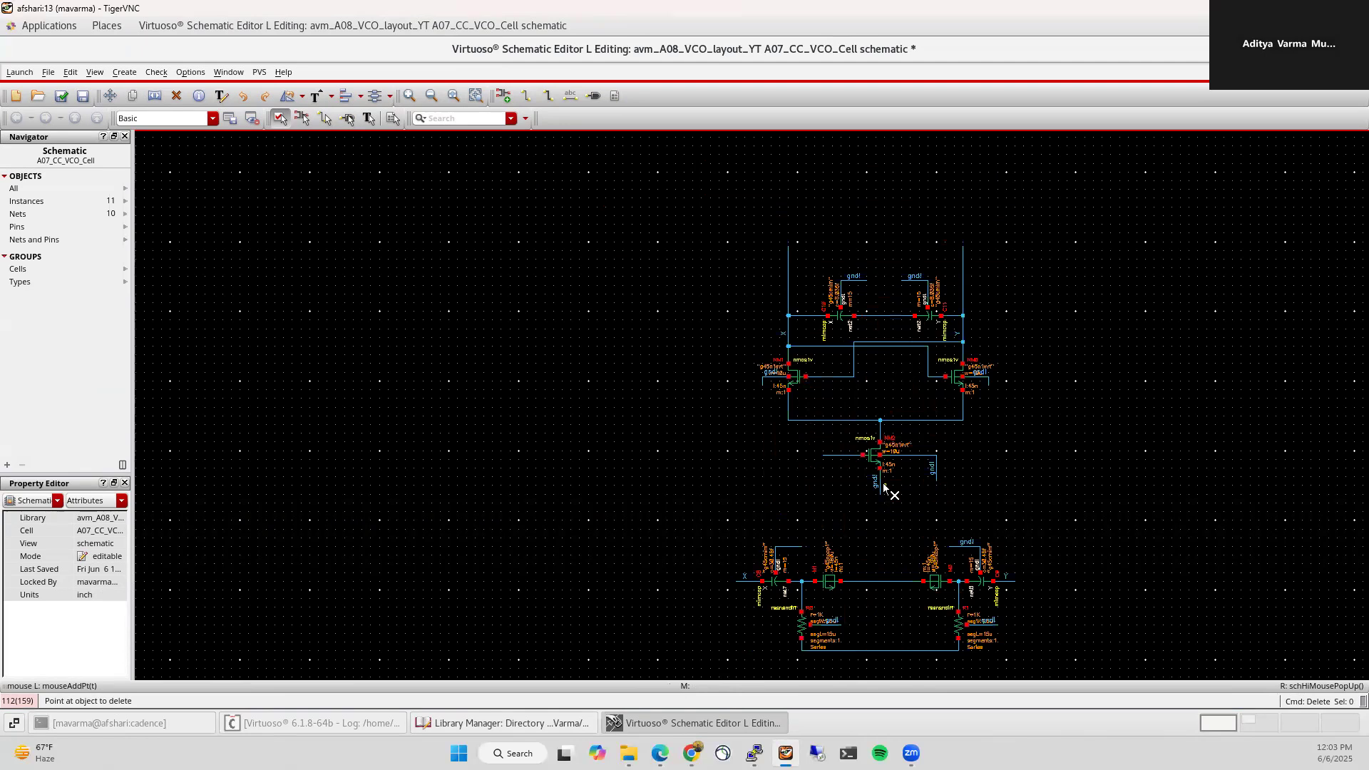
click(982, 374)
click(854, 277)
click(916, 278)
click(776, 372)
click(985, 620)
click(842, 621)
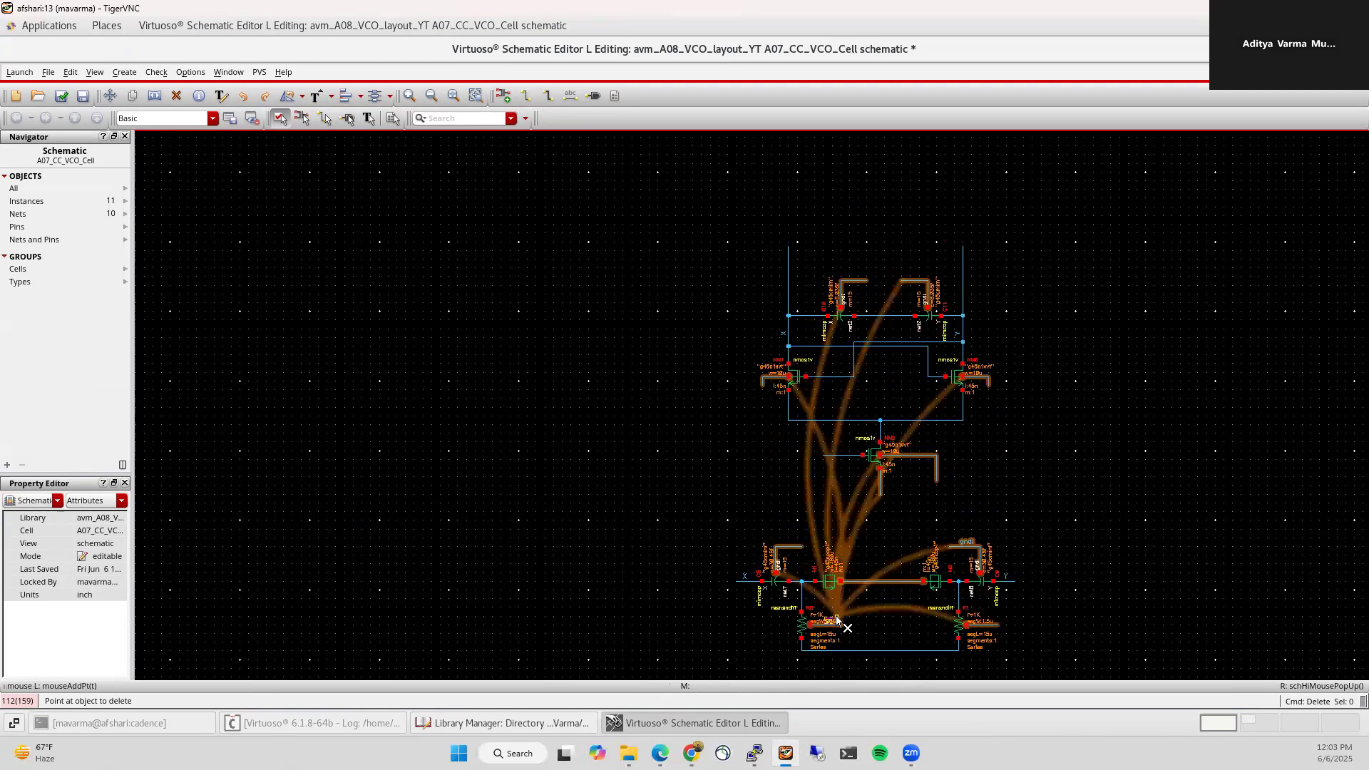
click(967, 543)
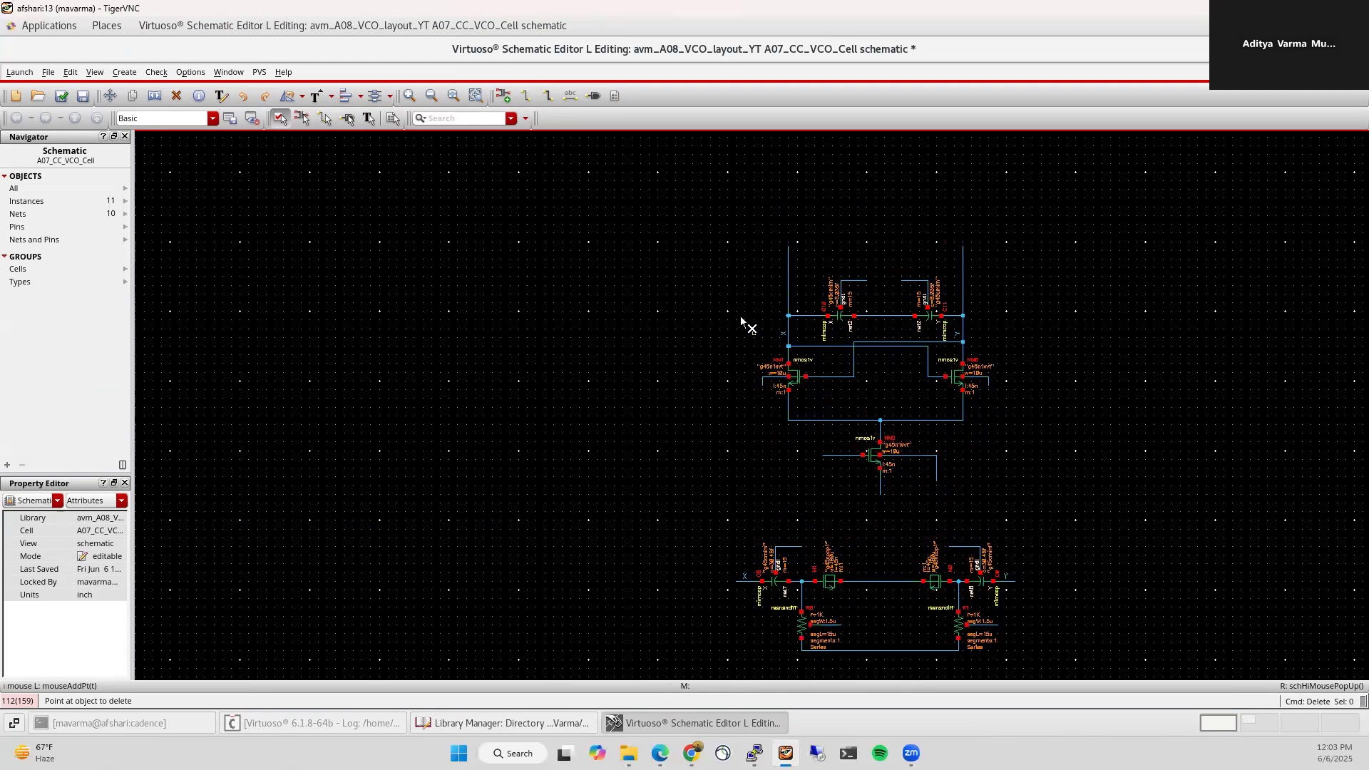
Step: Create pins X, Y, GD, V_var and V_tail and place them on the VCO schematic
key(p)
text(X)
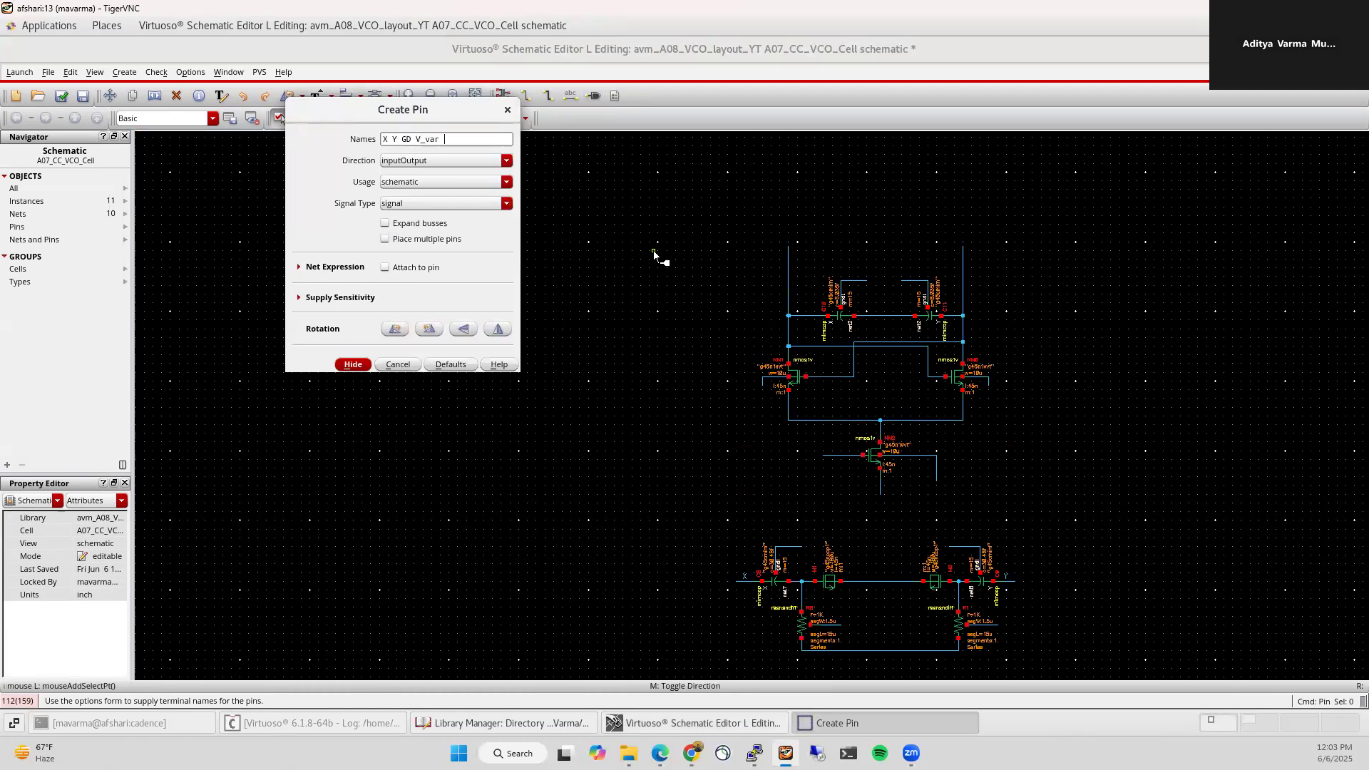
text(Y GD V_var V_tail)
key(Return)
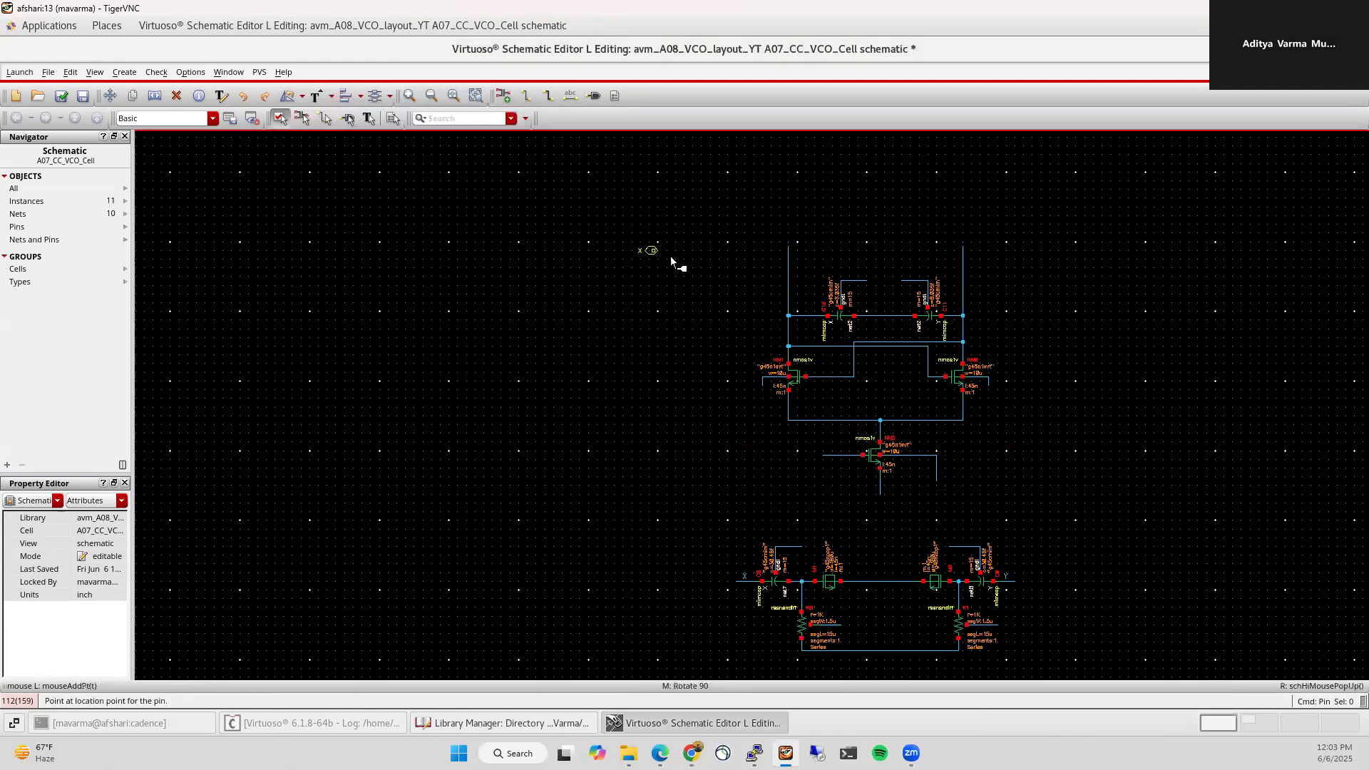
click(785, 245)
click(887, 621)
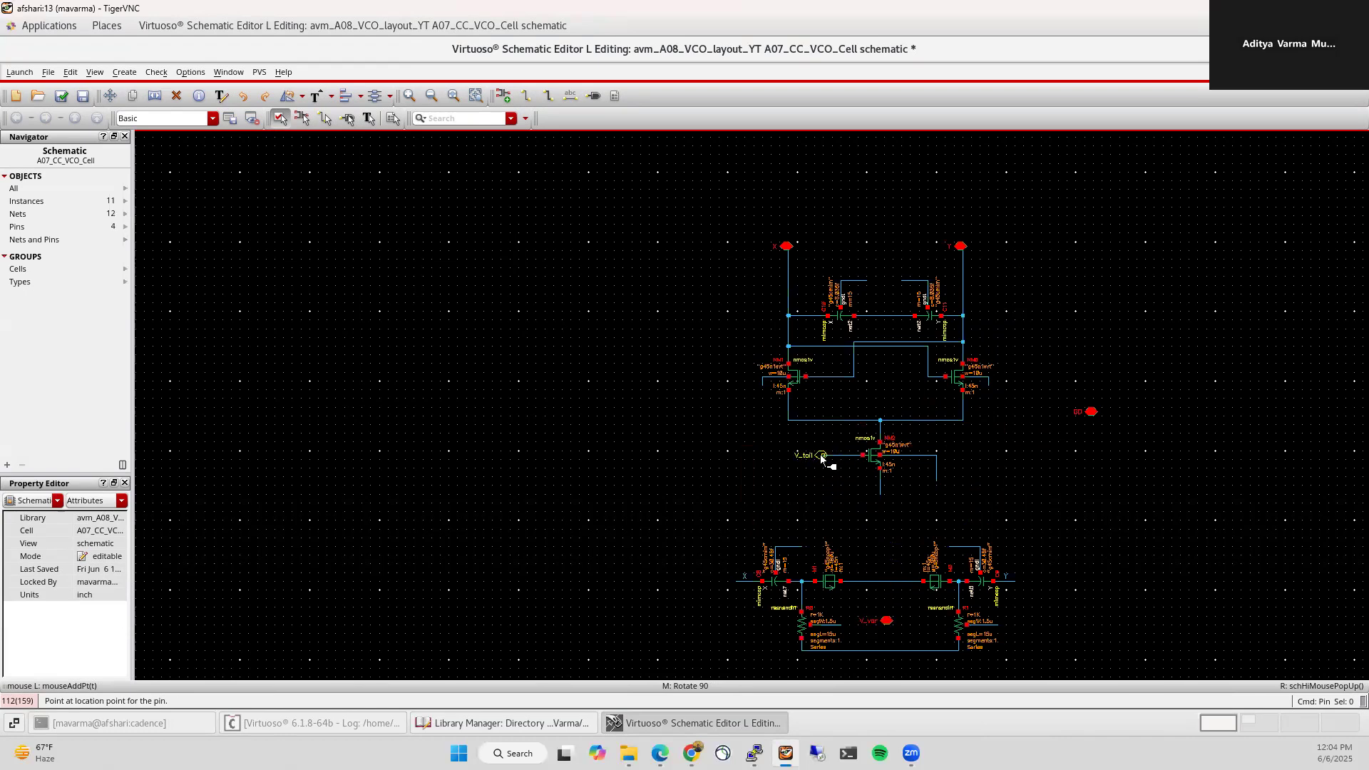
click(821, 456)
key(Escape)
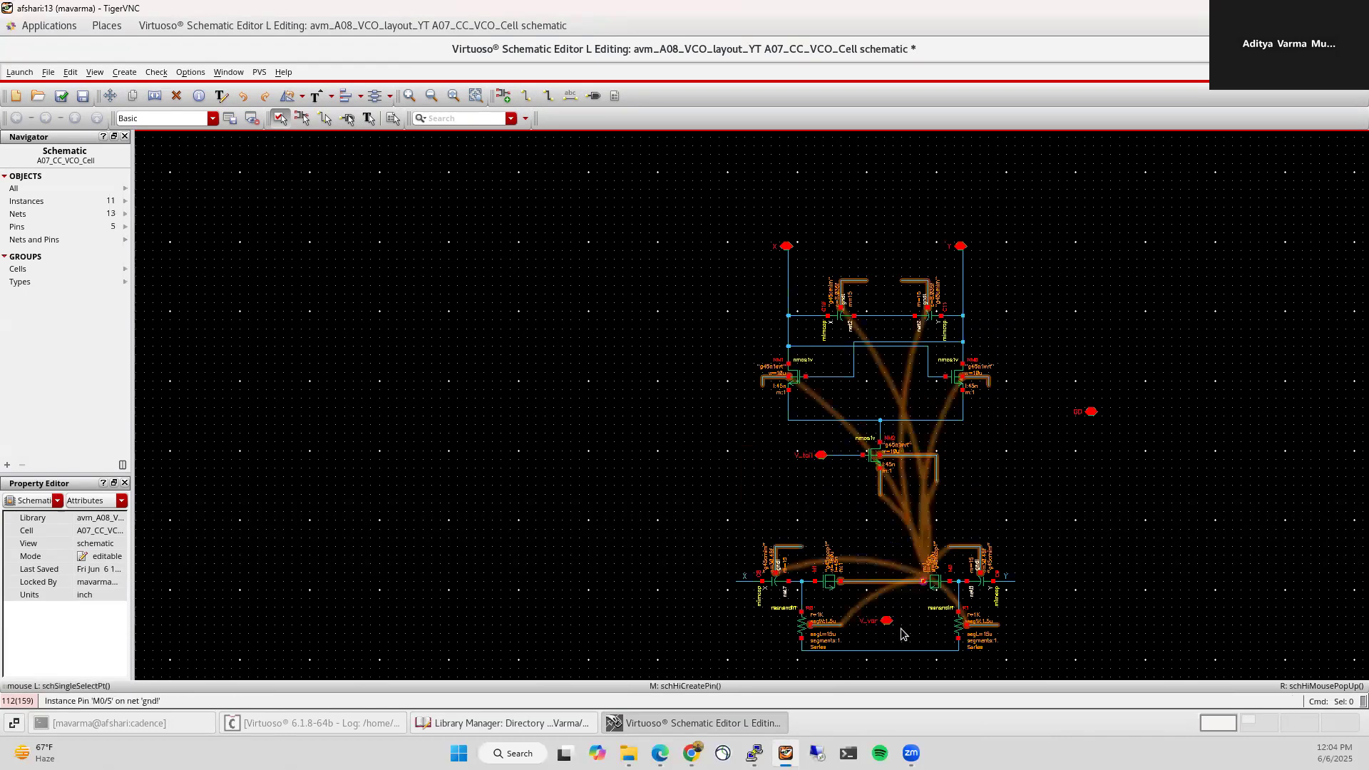
Step: Wire the V_var pin to the bottom resistor wire
scroll(886, 661, up, 2)
key(w)
click(886, 503)
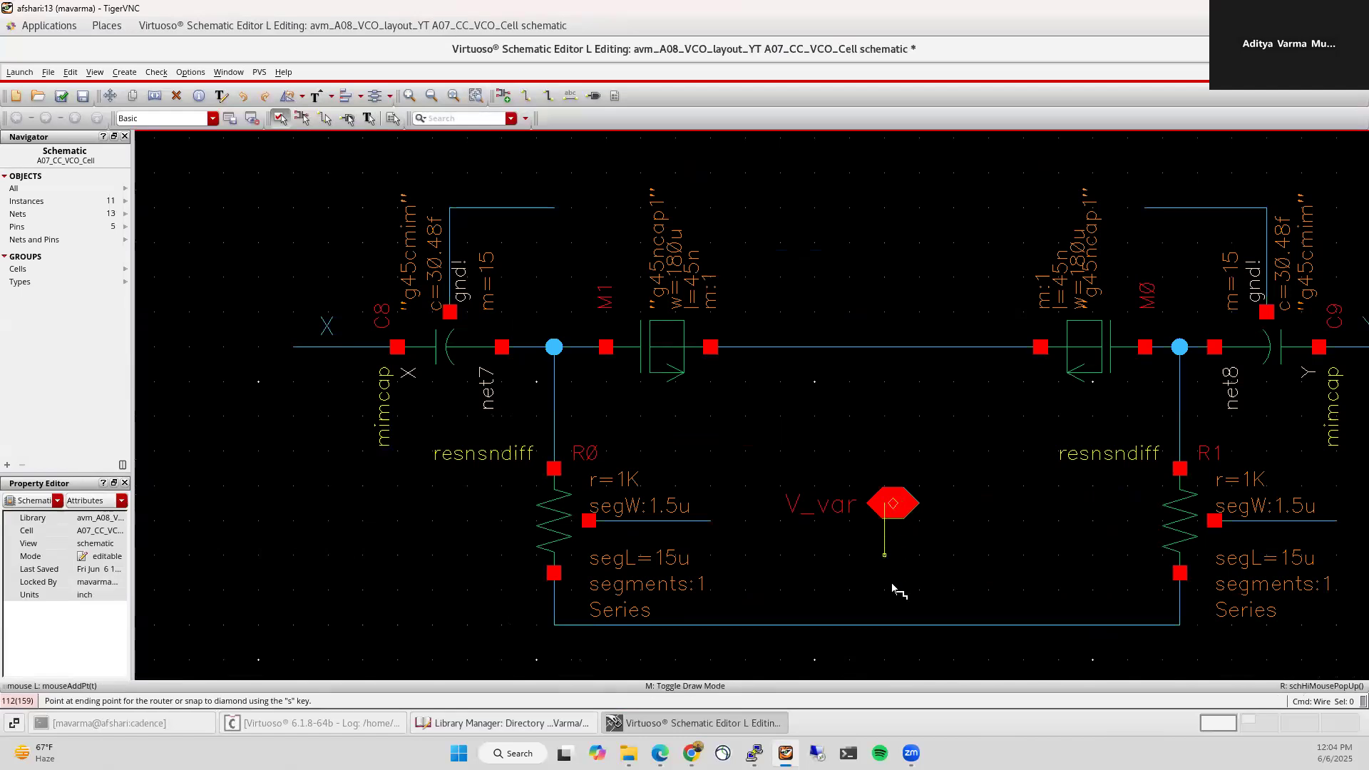
click(891, 627)
key(Escape)
scroll(993, 611, down, 2)
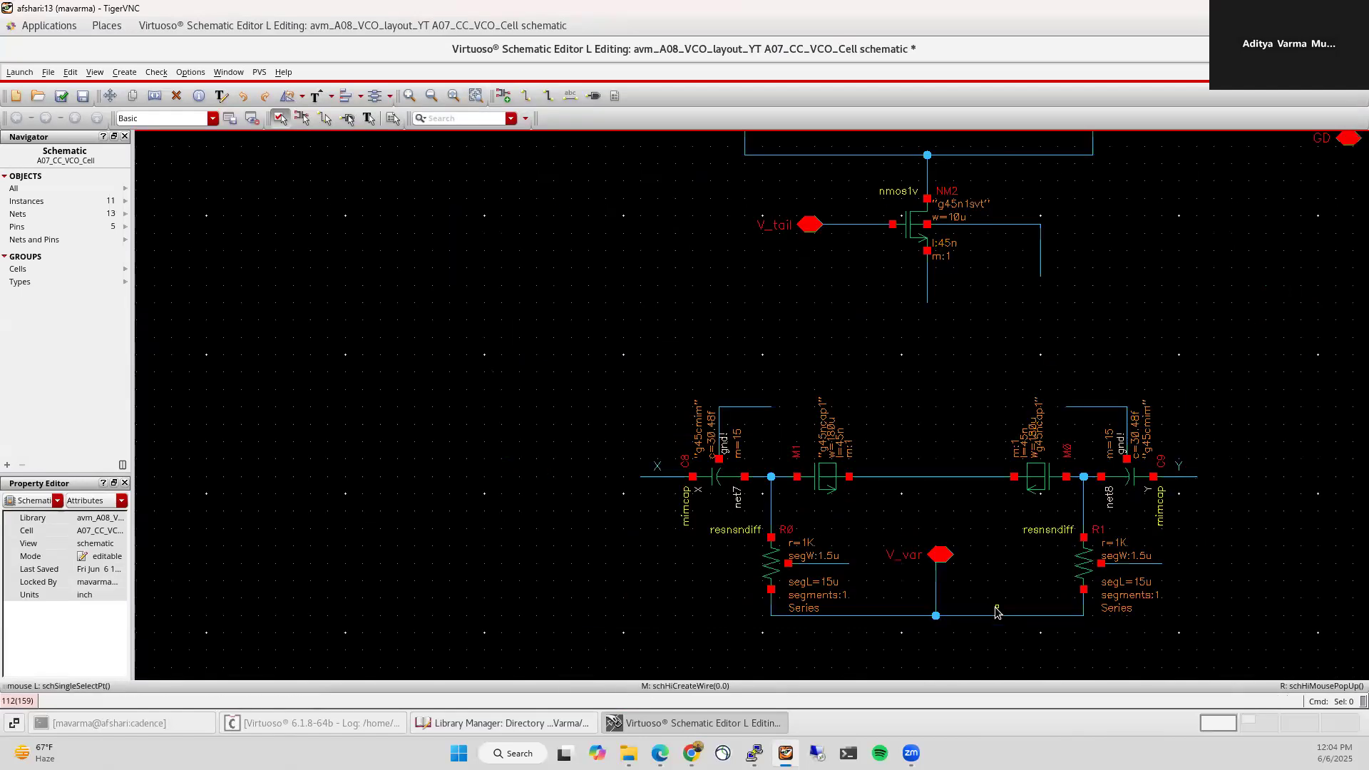
Step: Label the capacitor top wires, the NM0/NM1 side wires, NM2's bottom wire and the right vertical wire GD
text(l)
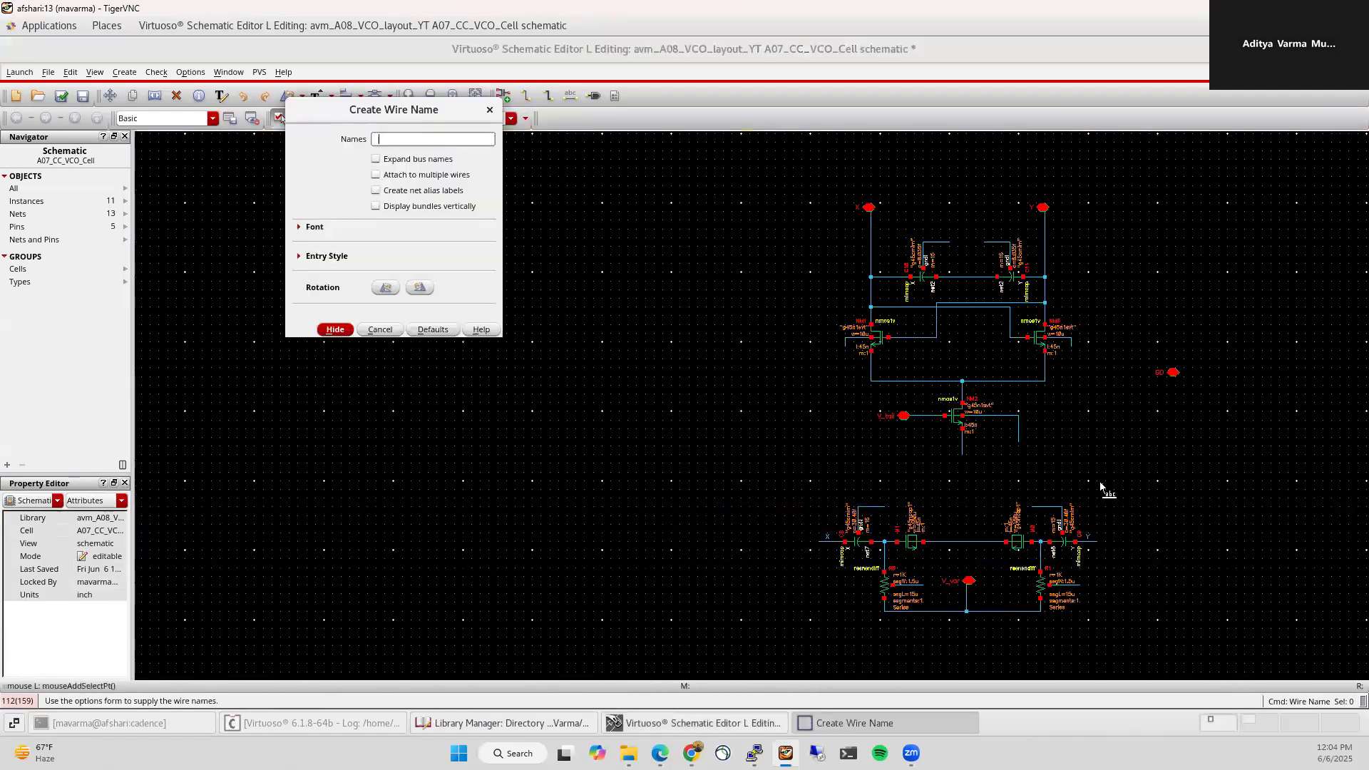
text(GD GD GD GD GD GD GD GD)
key(Return)
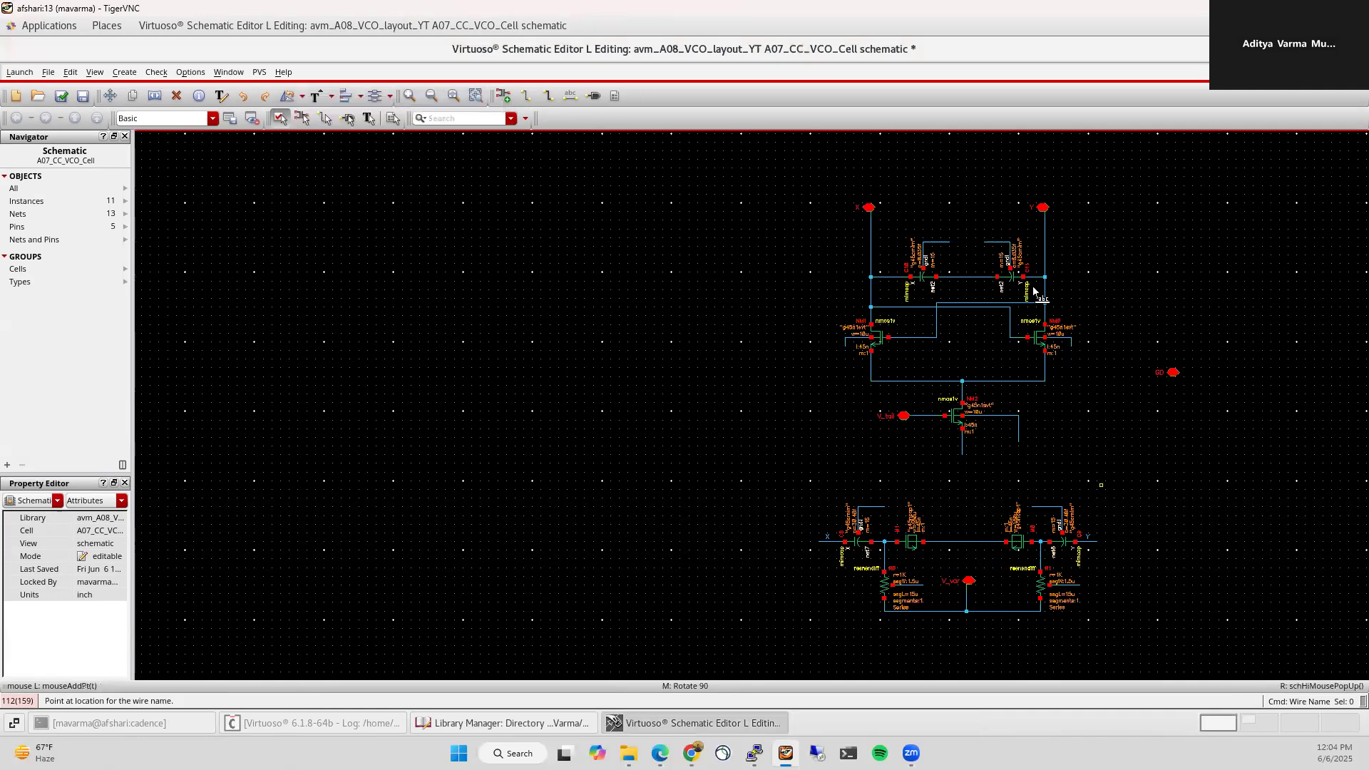
ctrl+scroll(999, 256, up, 1)
click(888, 241)
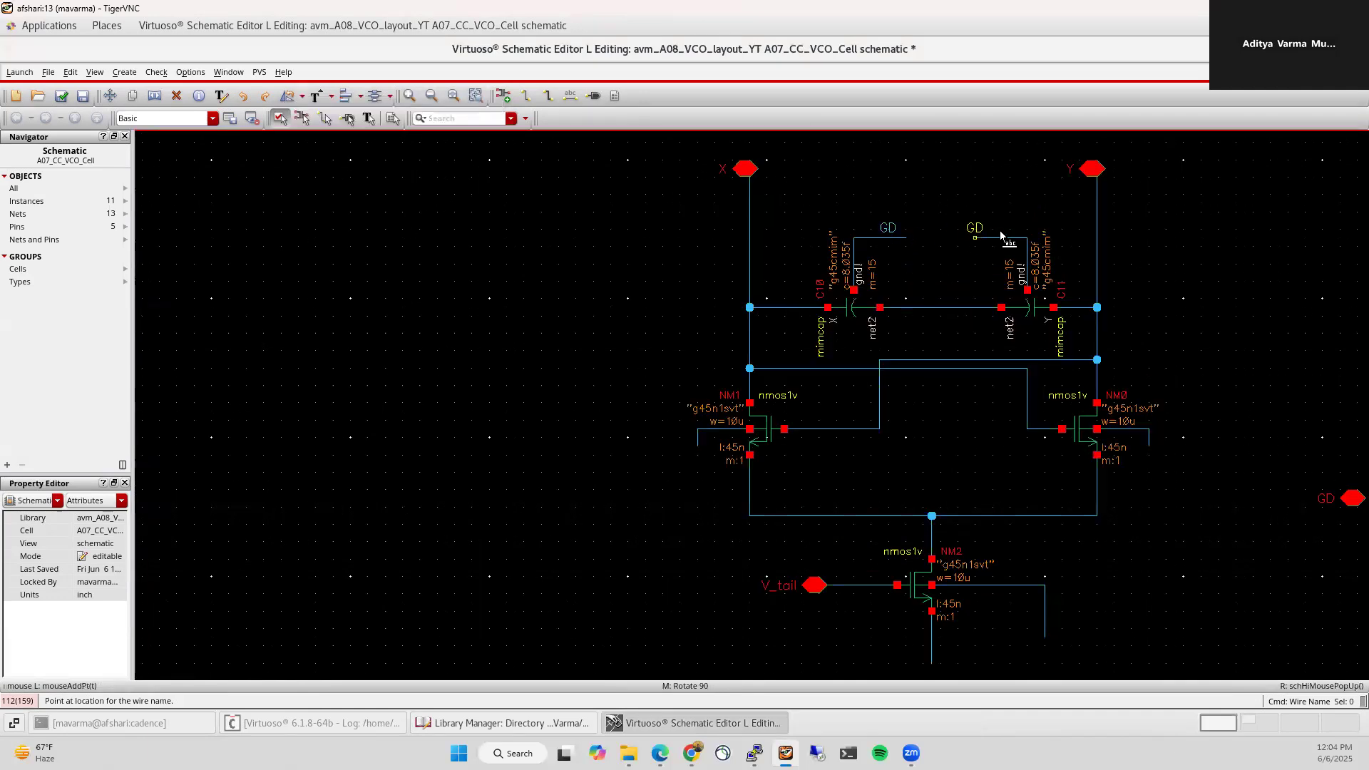
click(996, 240)
click(721, 429)
click(1129, 427)
click(932, 649)
click(1045, 613)
Step: Label the varactor and resistor R0/R1 wires GD, fit the view, and check and save
ctrl+scroll(741, 189, down, 3)
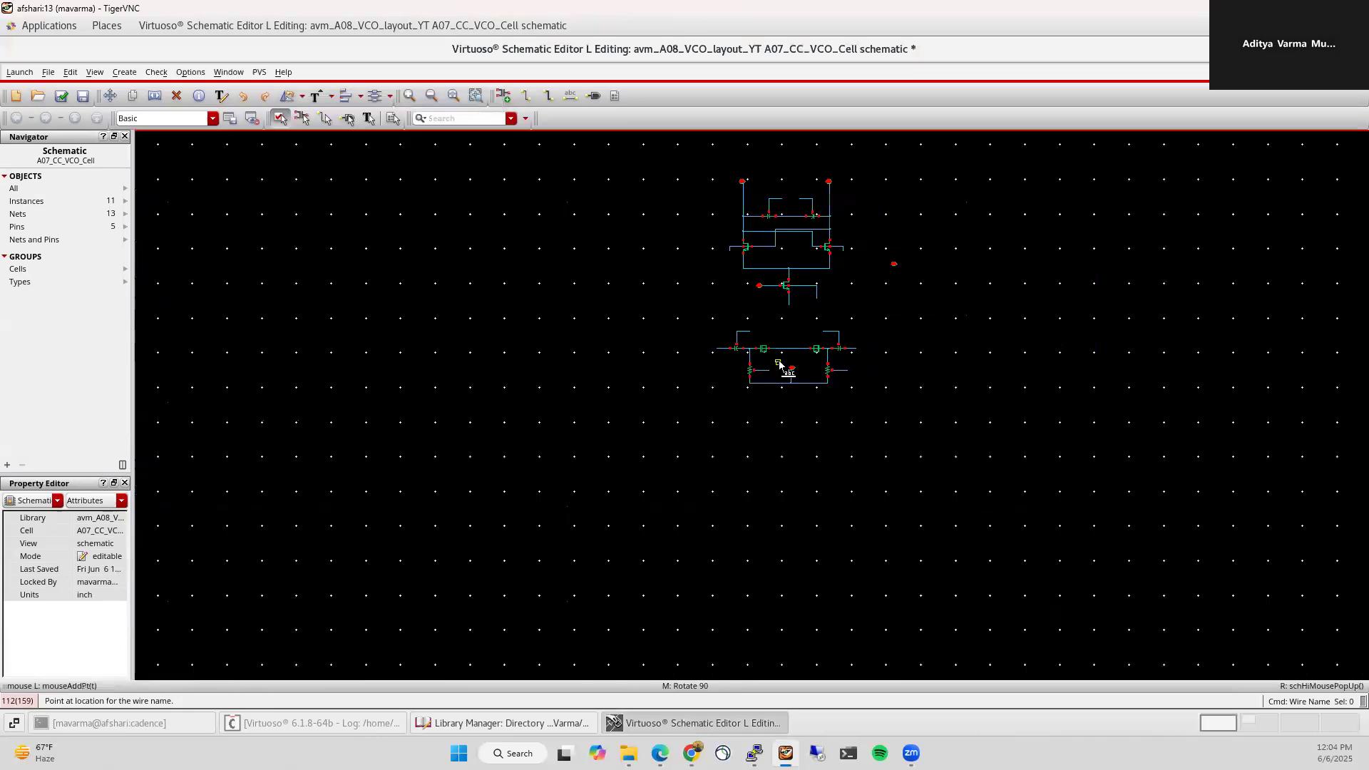
ctrl+scroll(782, 366, up, 3)
click(631, 243)
click(978, 241)
click(819, 310)
click(713, 397)
click(1033, 395)
key(Escape)
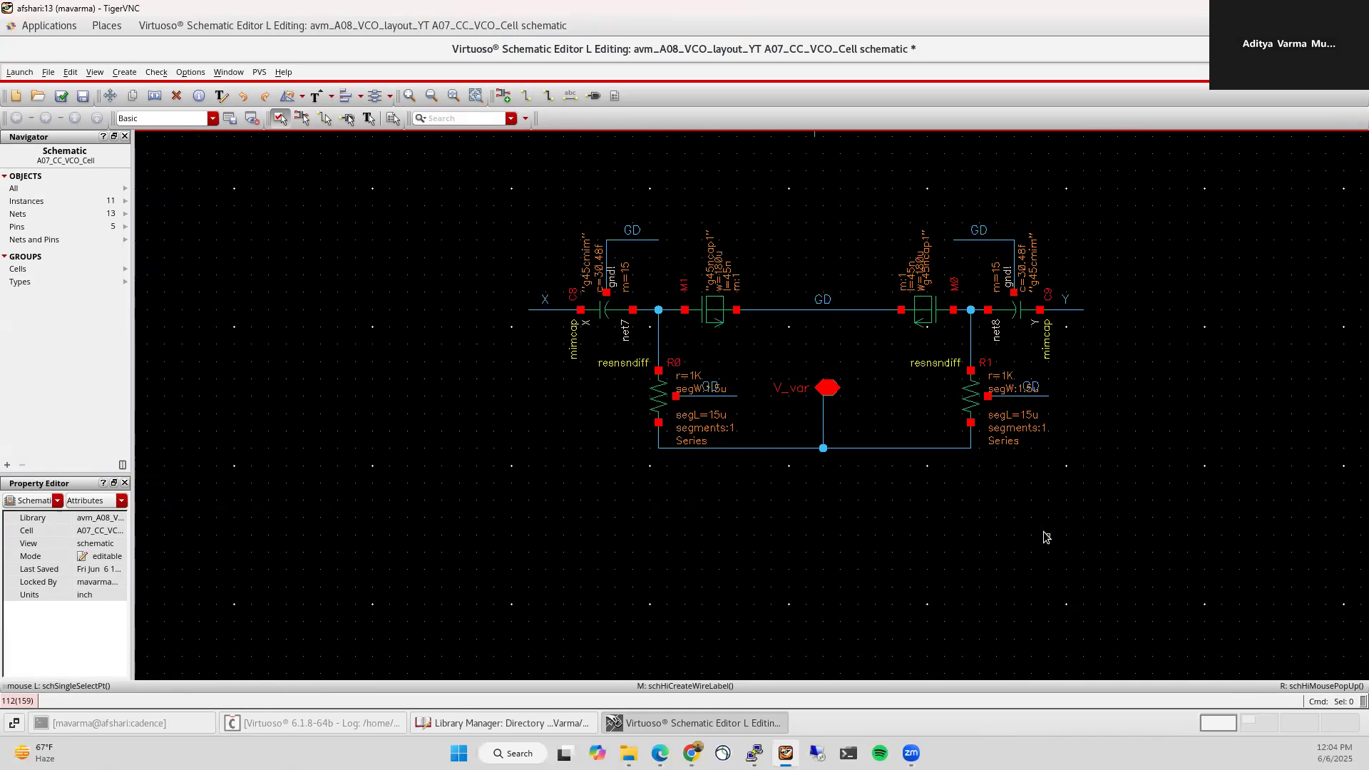
key(f)
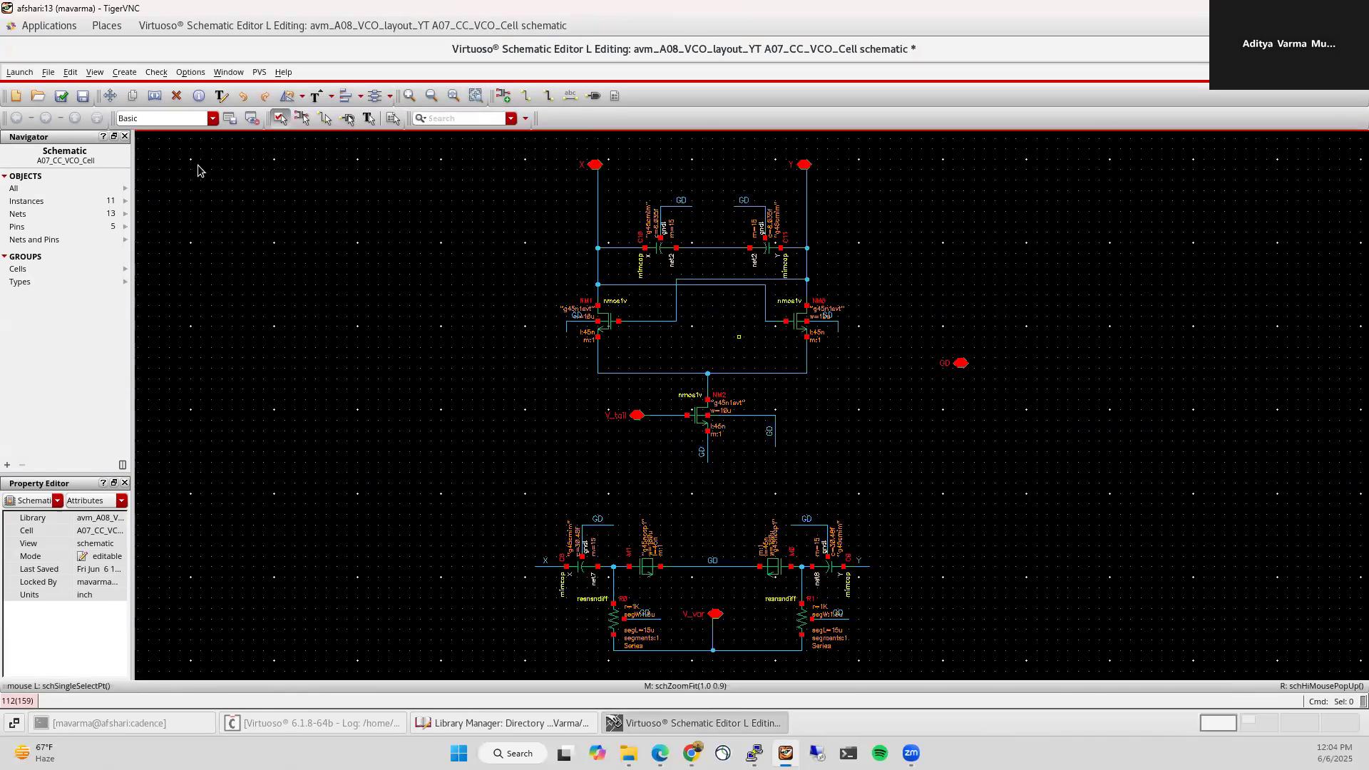
click(61, 96)
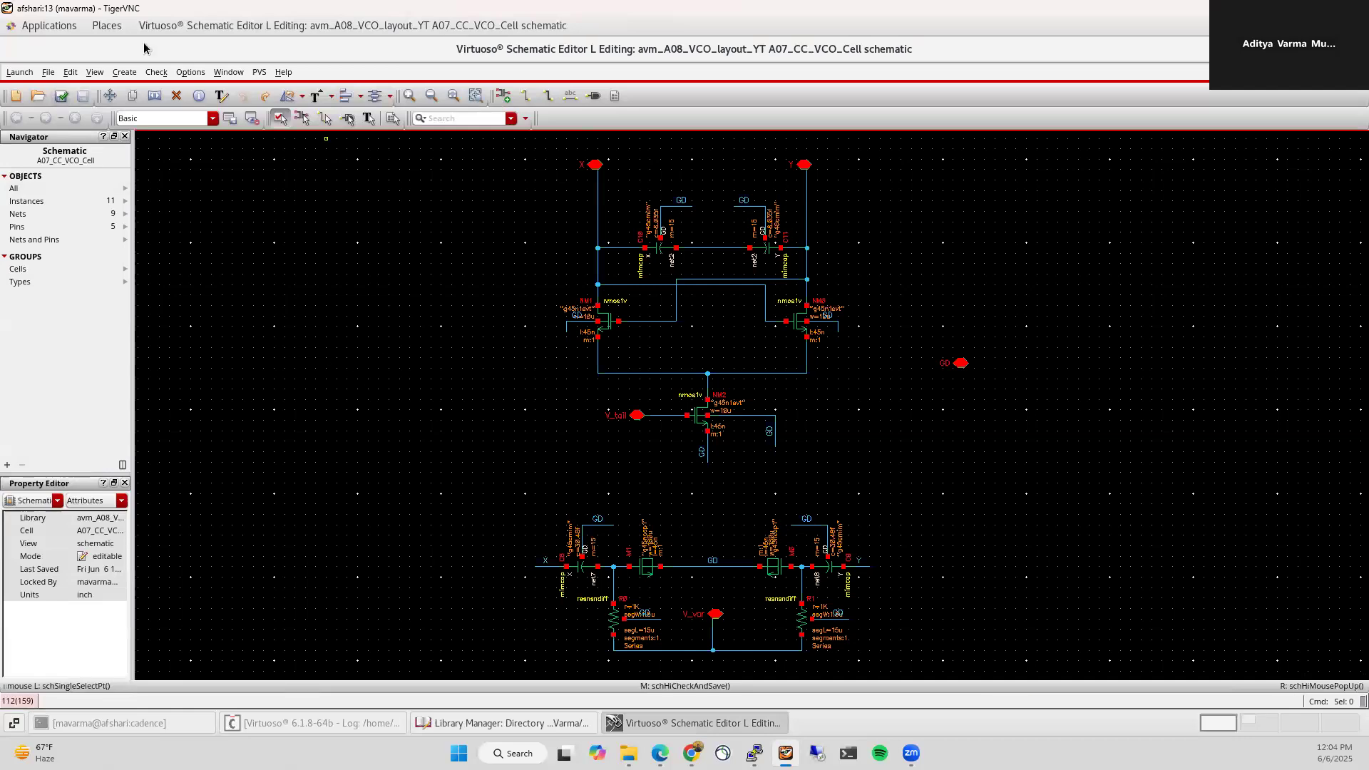
Step: Start creating a symbol cellview from the A07_CC_VCO_Cell schematic
click(126, 74)
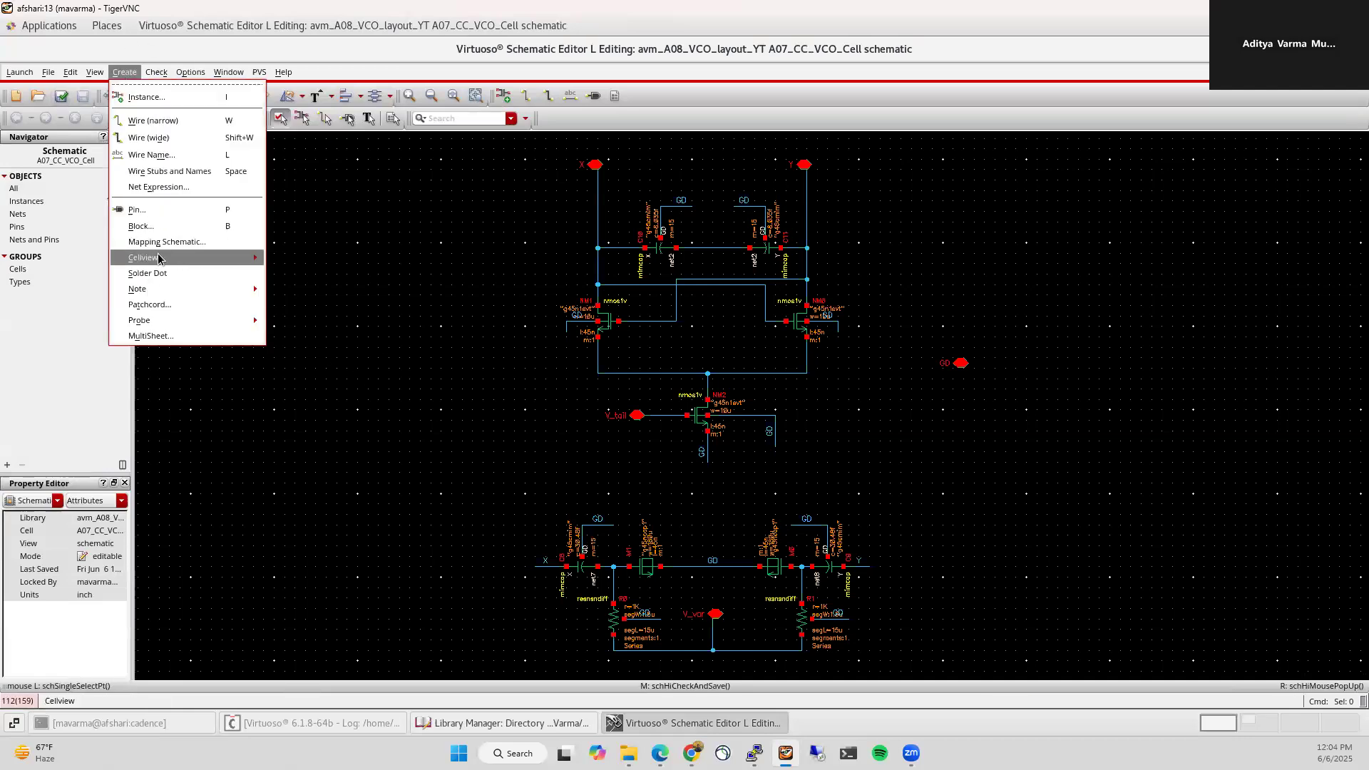
mouse_move(159, 258)
click(328, 268)
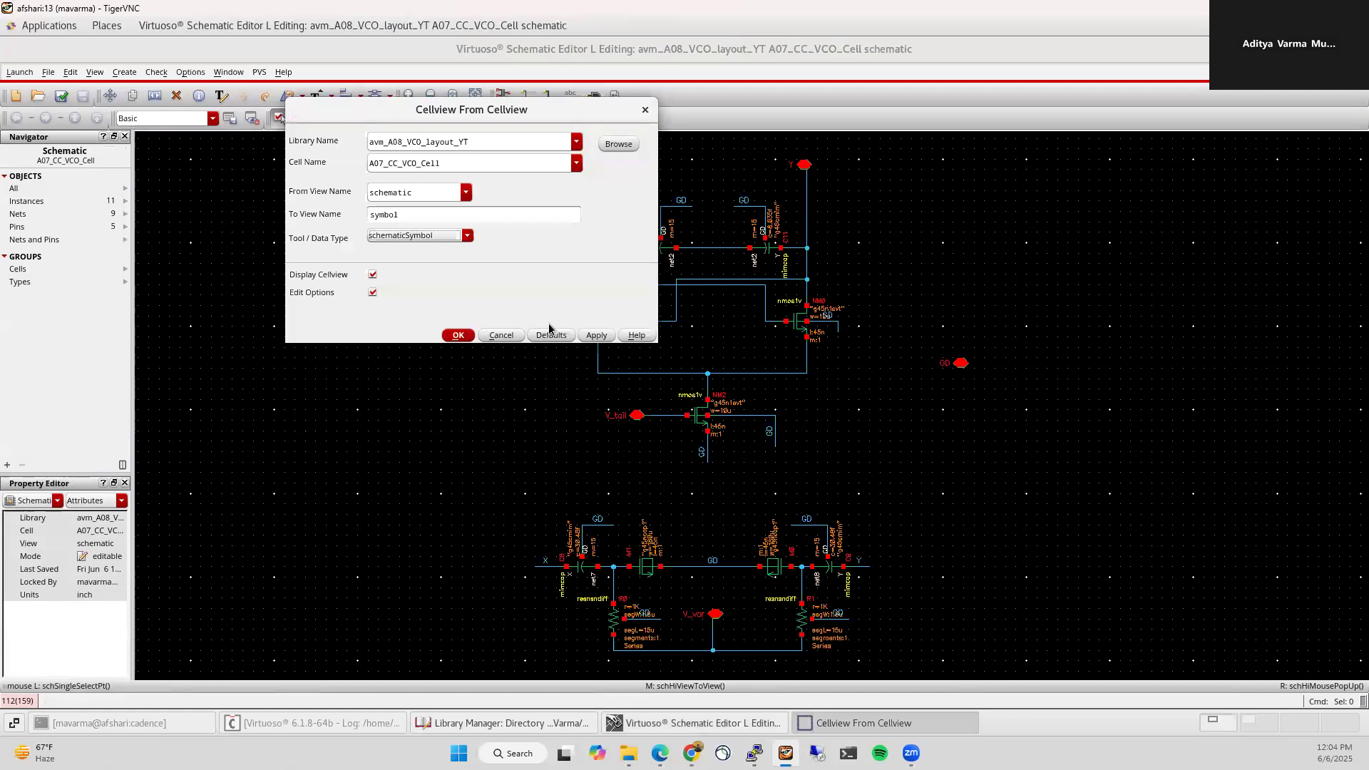
click(465, 332)
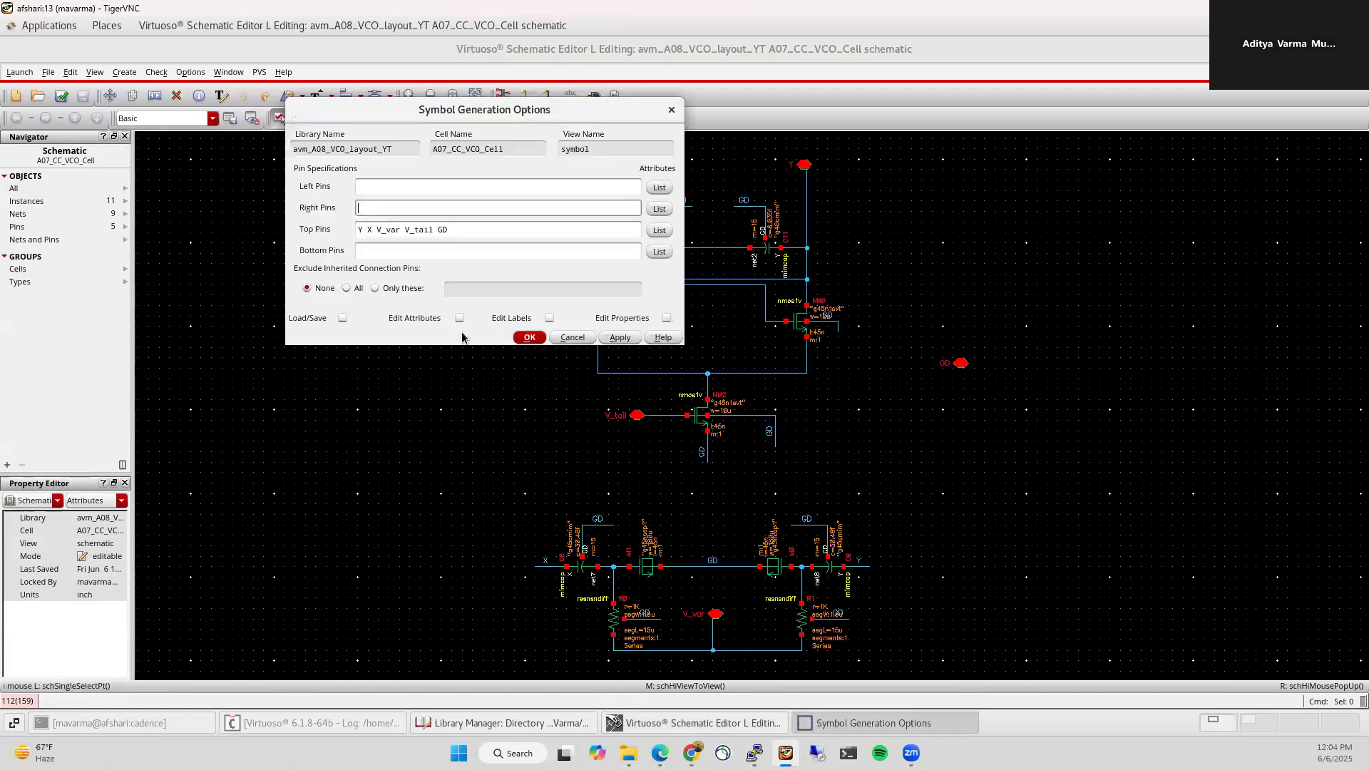
Step: Set the pin lists to X and Y on top, V_var and V_tail left, GD bottom, and generate the symbol
click(365, 208)
click(357, 230)
text(x)
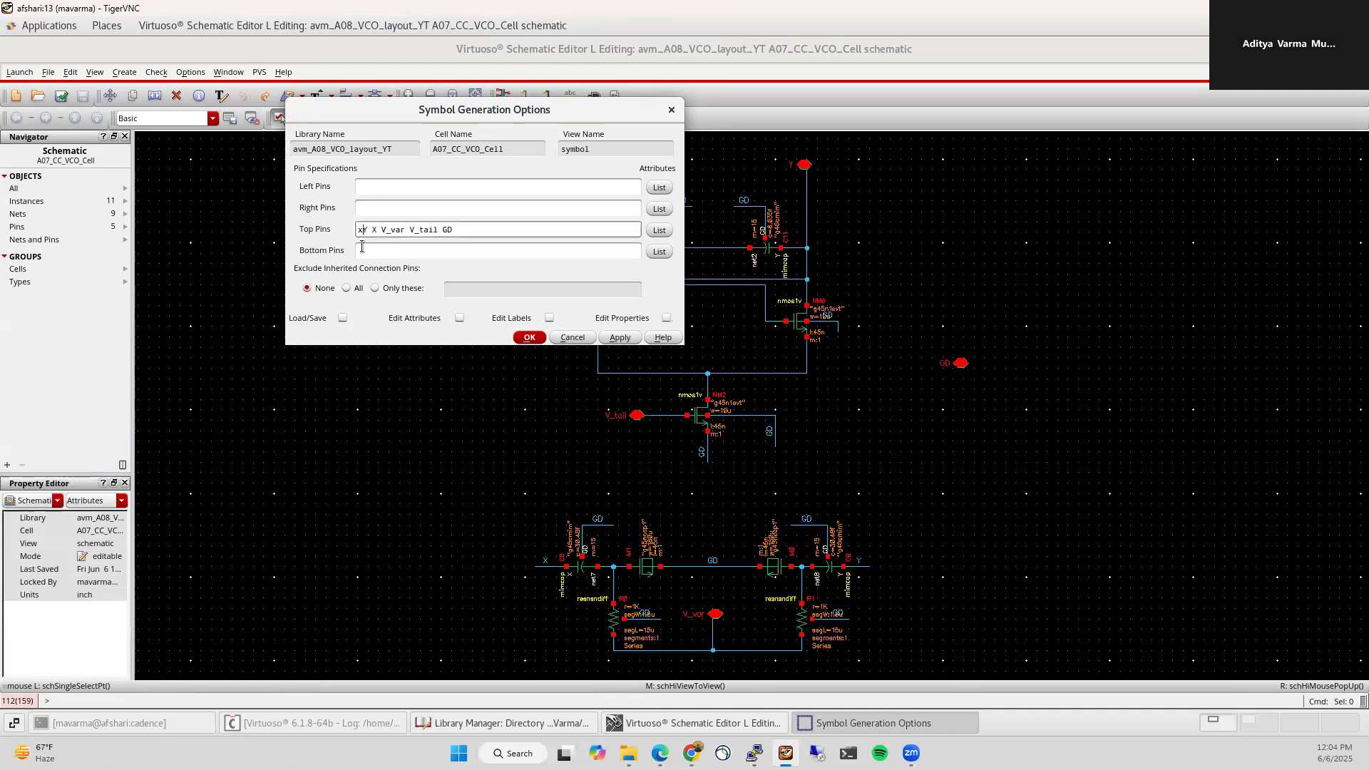
key(BackSpace)
text(X Y)
key(Delete)
key(Delete)
key(Delete)
key(Delete)
drag(393, 231, 427, 230)
key(ctrl+x)
click(379, 186)
key(ctrl+v)
drag(379, 230, 390, 230)
click(391, 252)
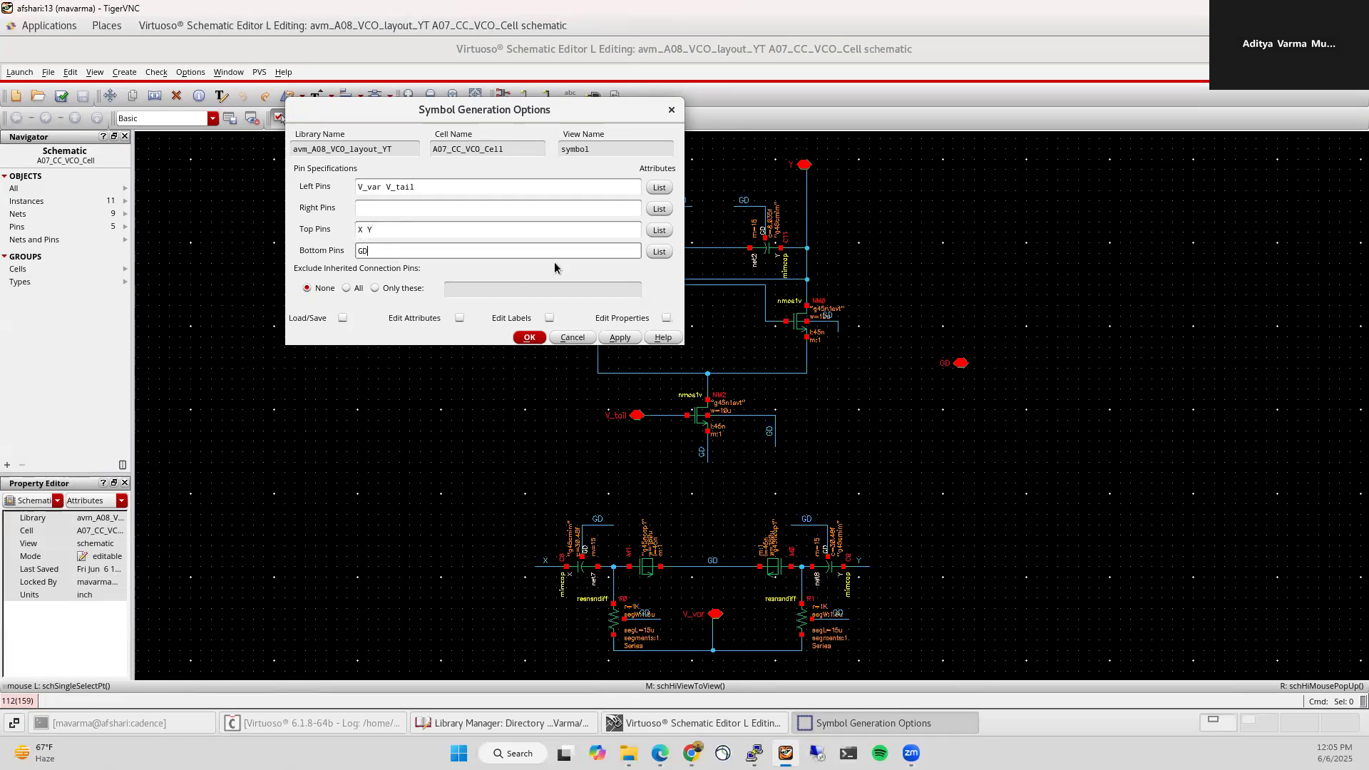
click(529, 338)
Step: Nudge the V_var and V_tail pins and move the top pin group onto the symbol's top edge
drag(229, 319, 286, 353)
drag(225, 314, 370, 352)
drag(276, 340, 368, 399)
drag(276, 364, 278, 378)
drag(378, 223, 439, 275)
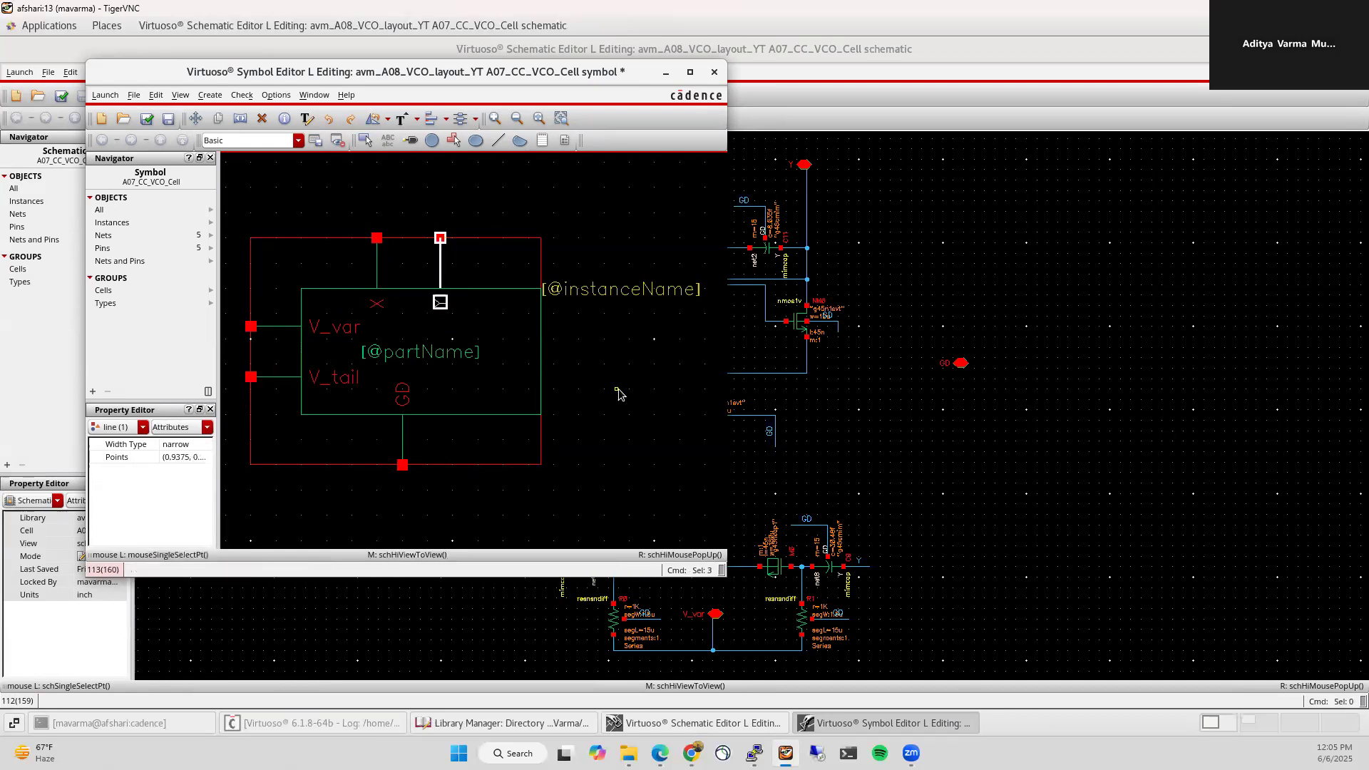
key(m)
drag(573, 266, 575, 268)
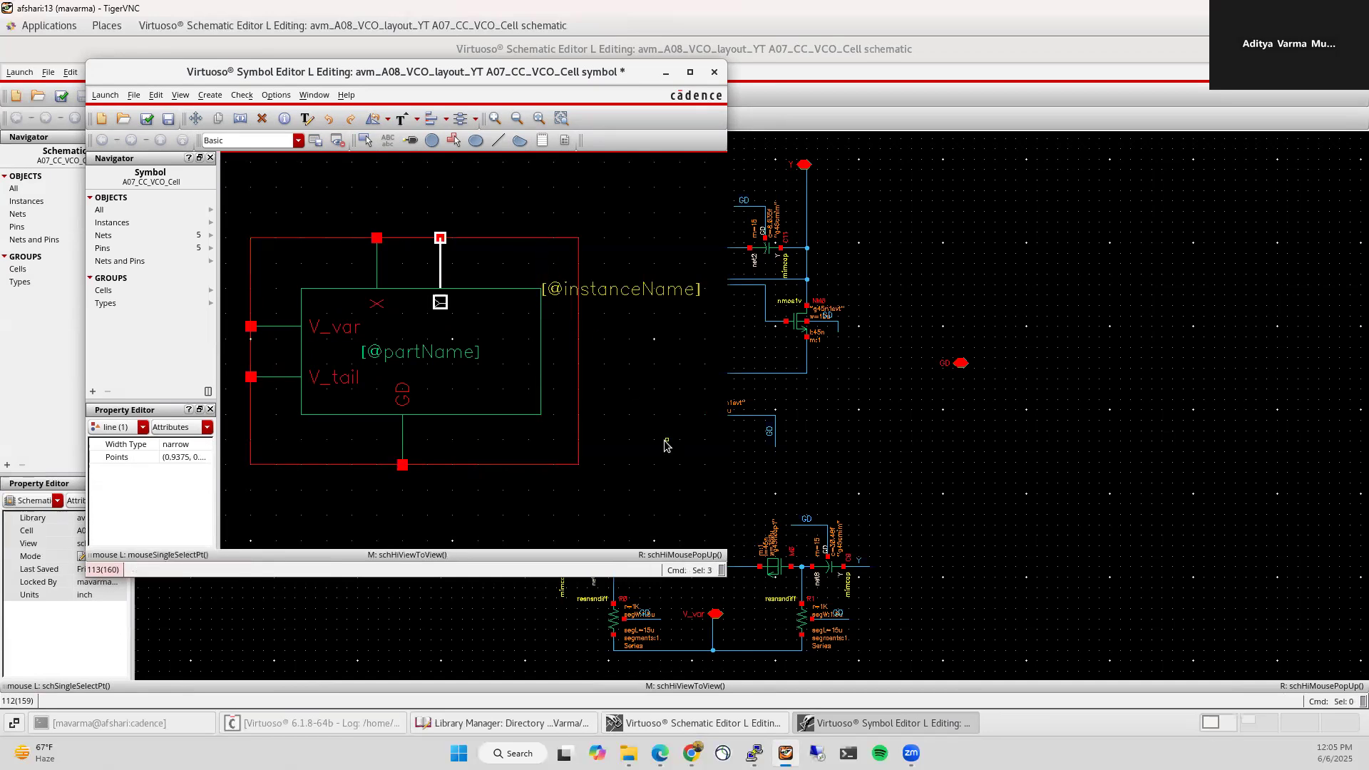
click(665, 438)
Step: Check and save the symbol, close it, and check and save the schematic
click(144, 125)
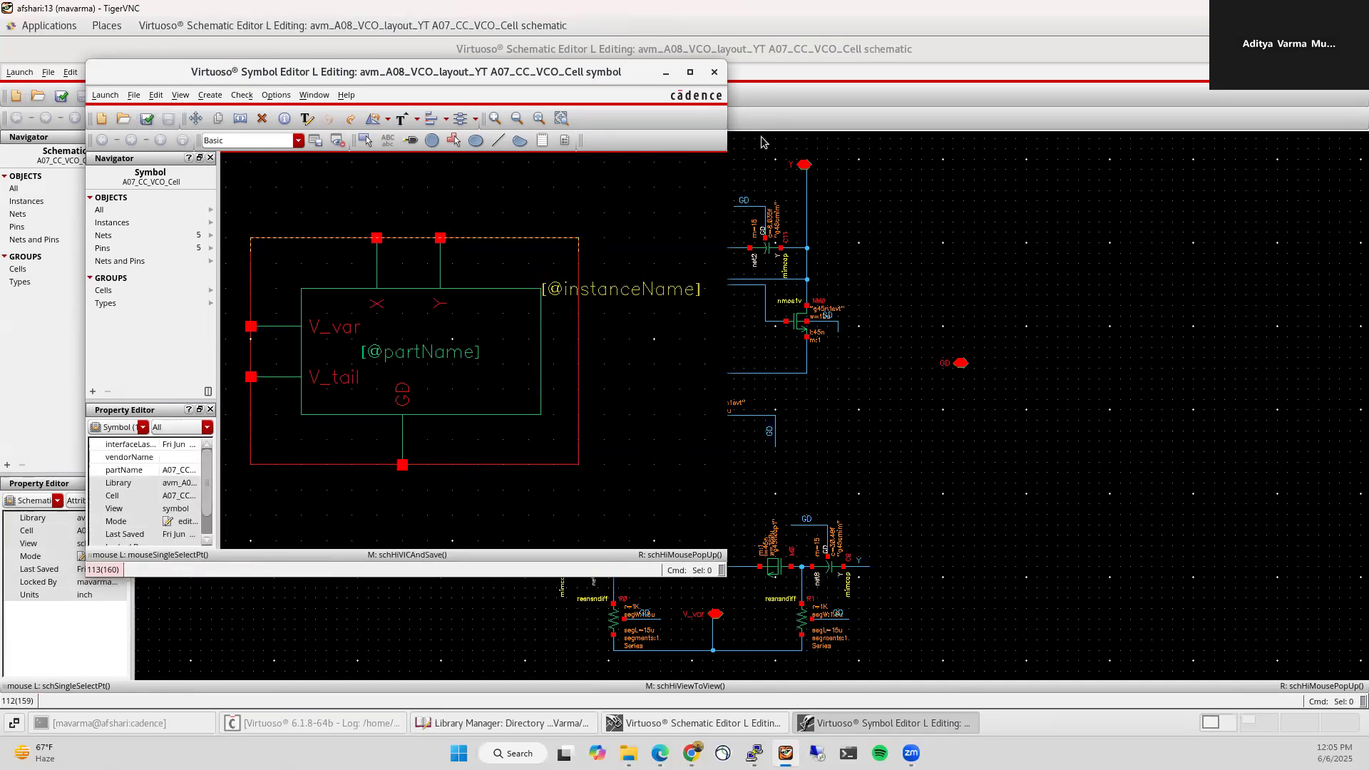
click(713, 72)
click(62, 95)
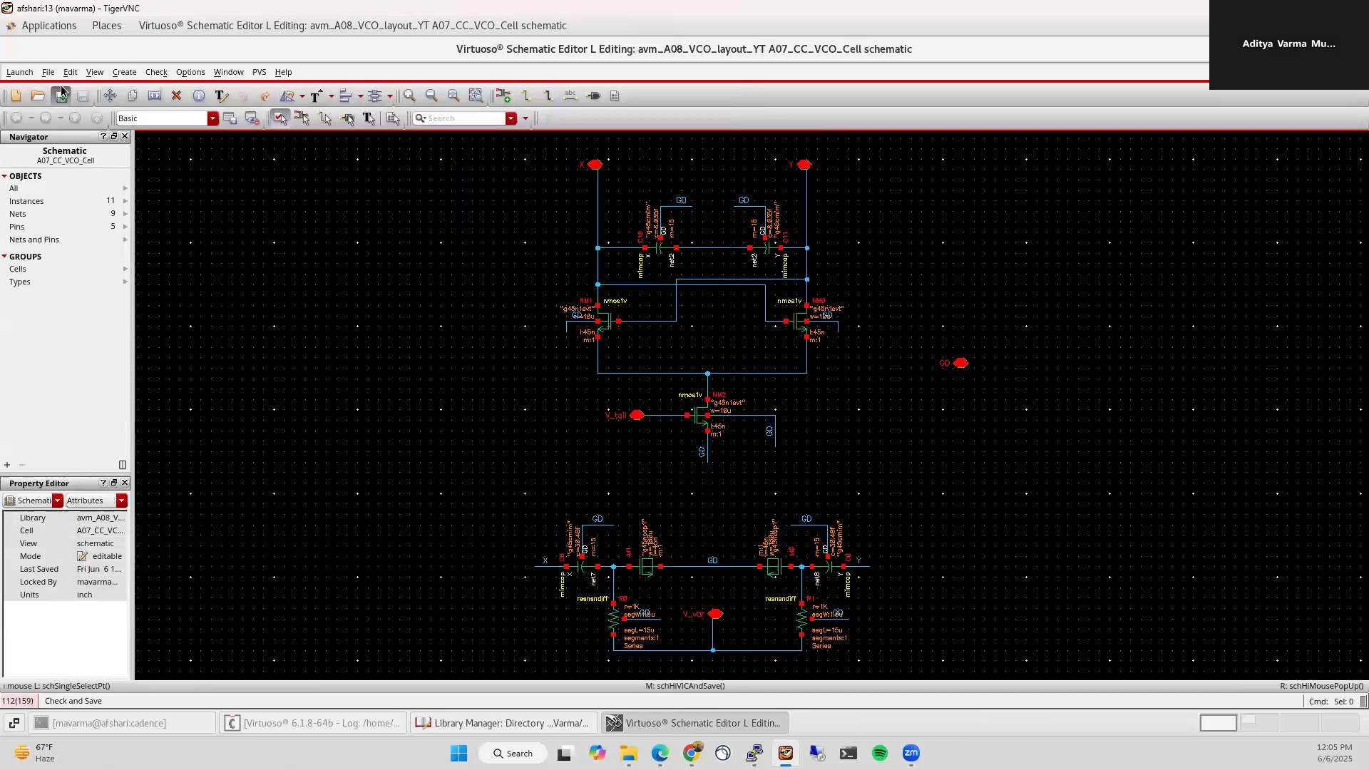
Step: Close the schematic, refresh the cell's views, and start a new cellview from the CIW
click(1355, 49)
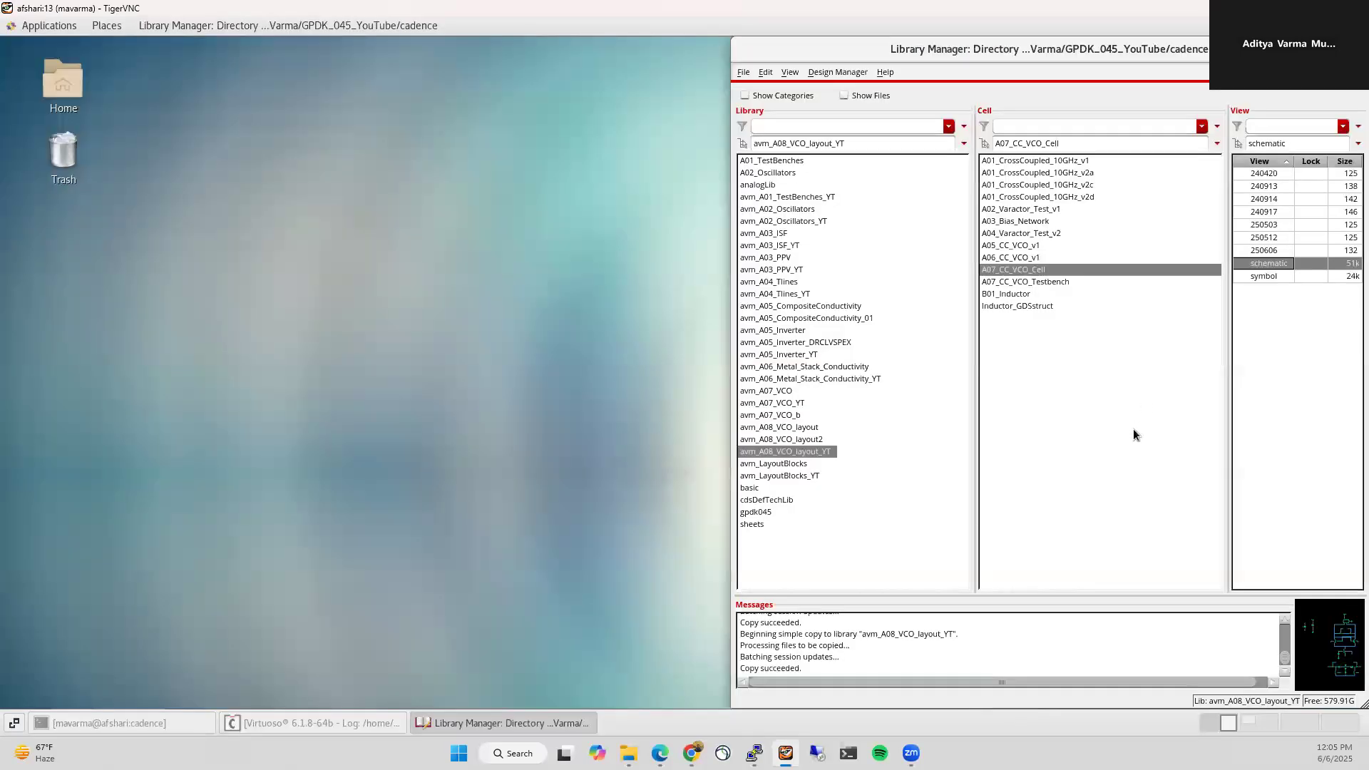
click(1030, 272)
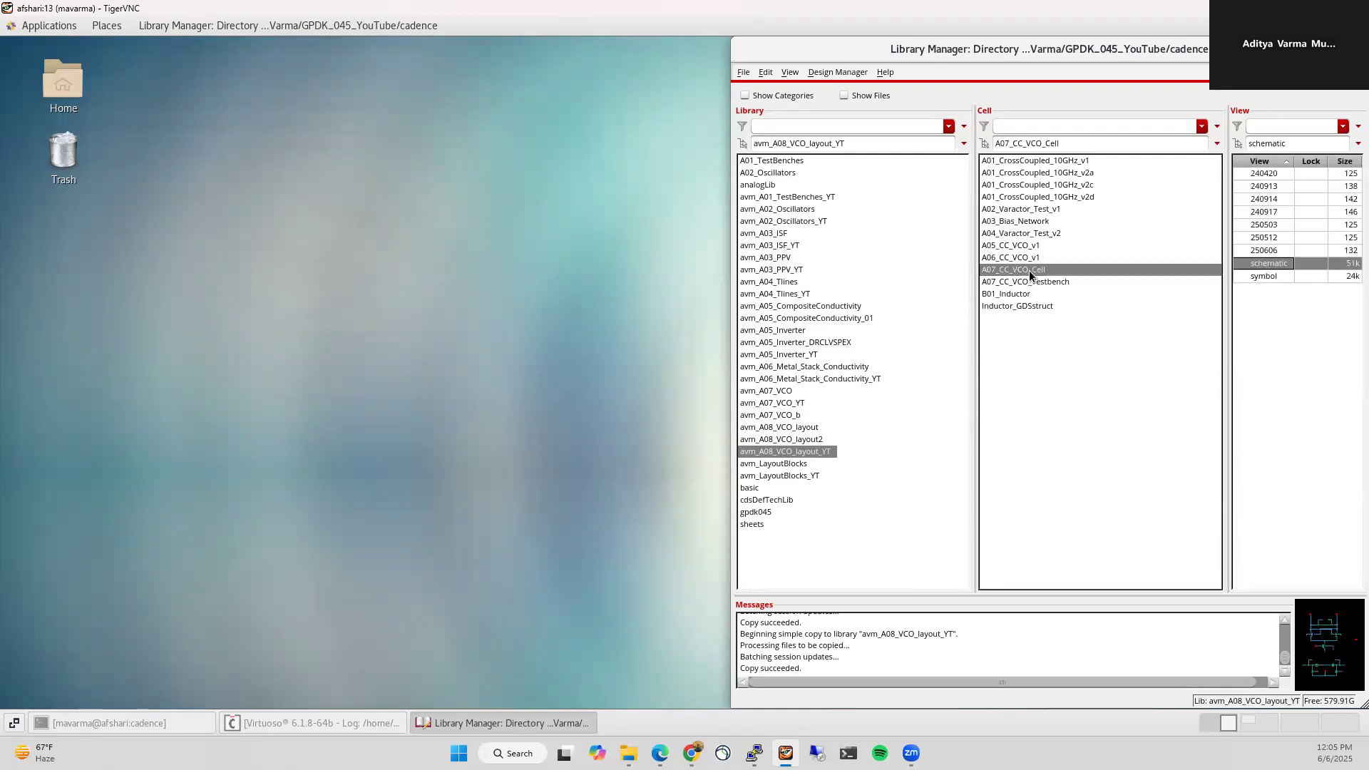
click(288, 724)
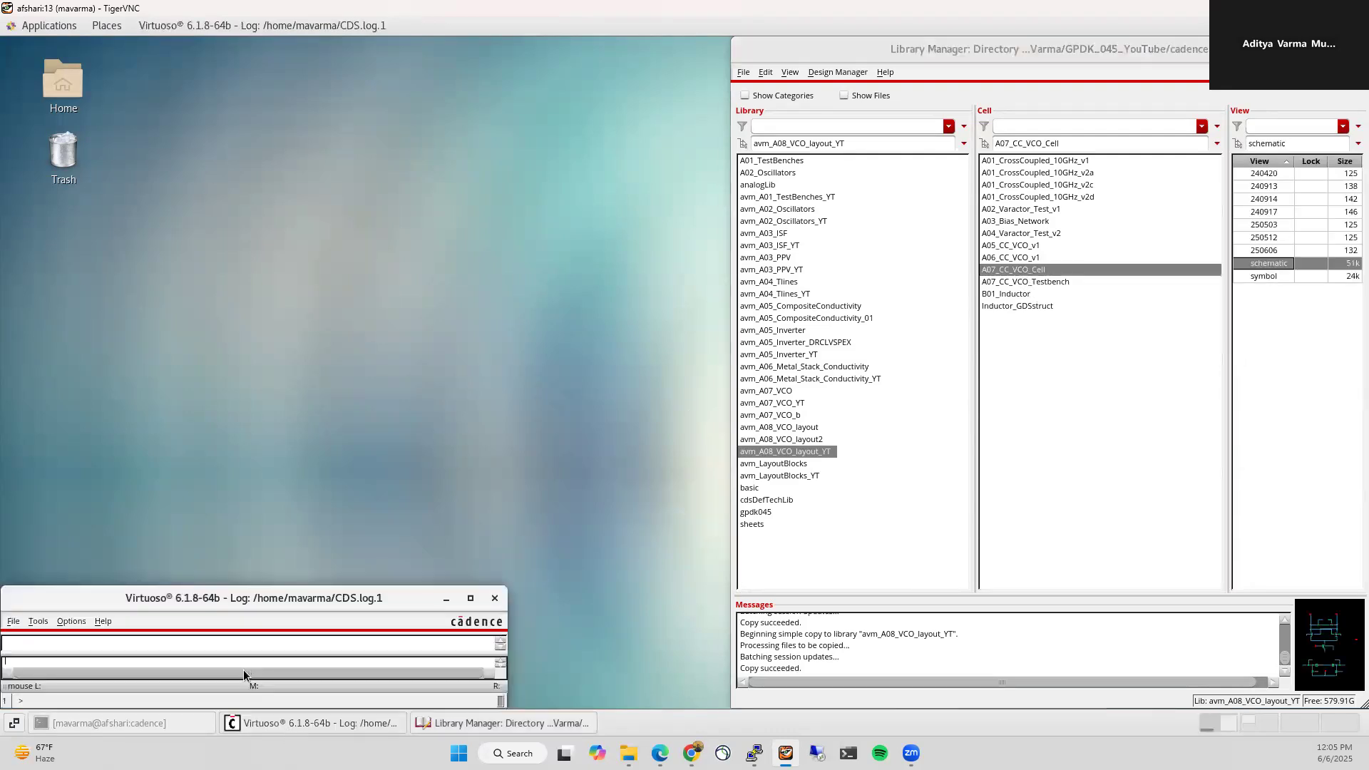
click(14, 621)
mouse_move(85, 288)
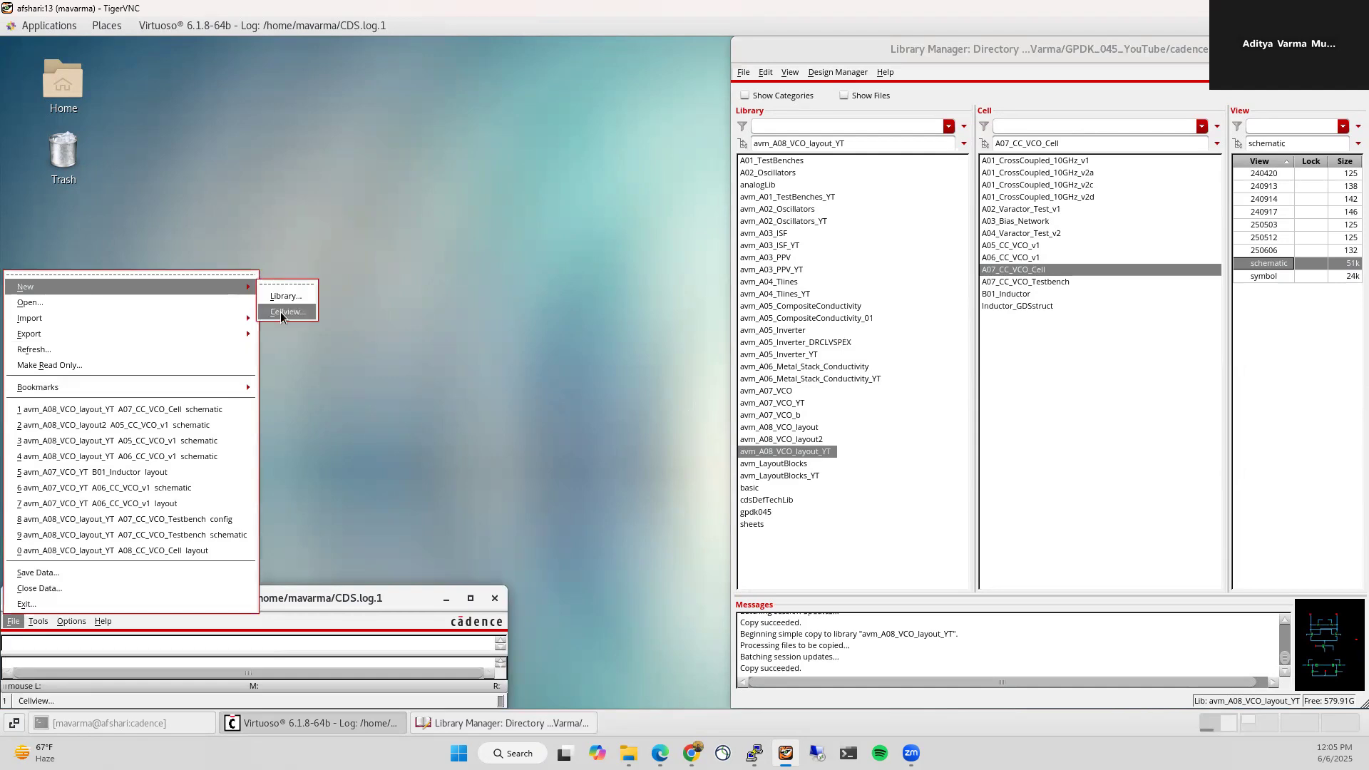
click(285, 314)
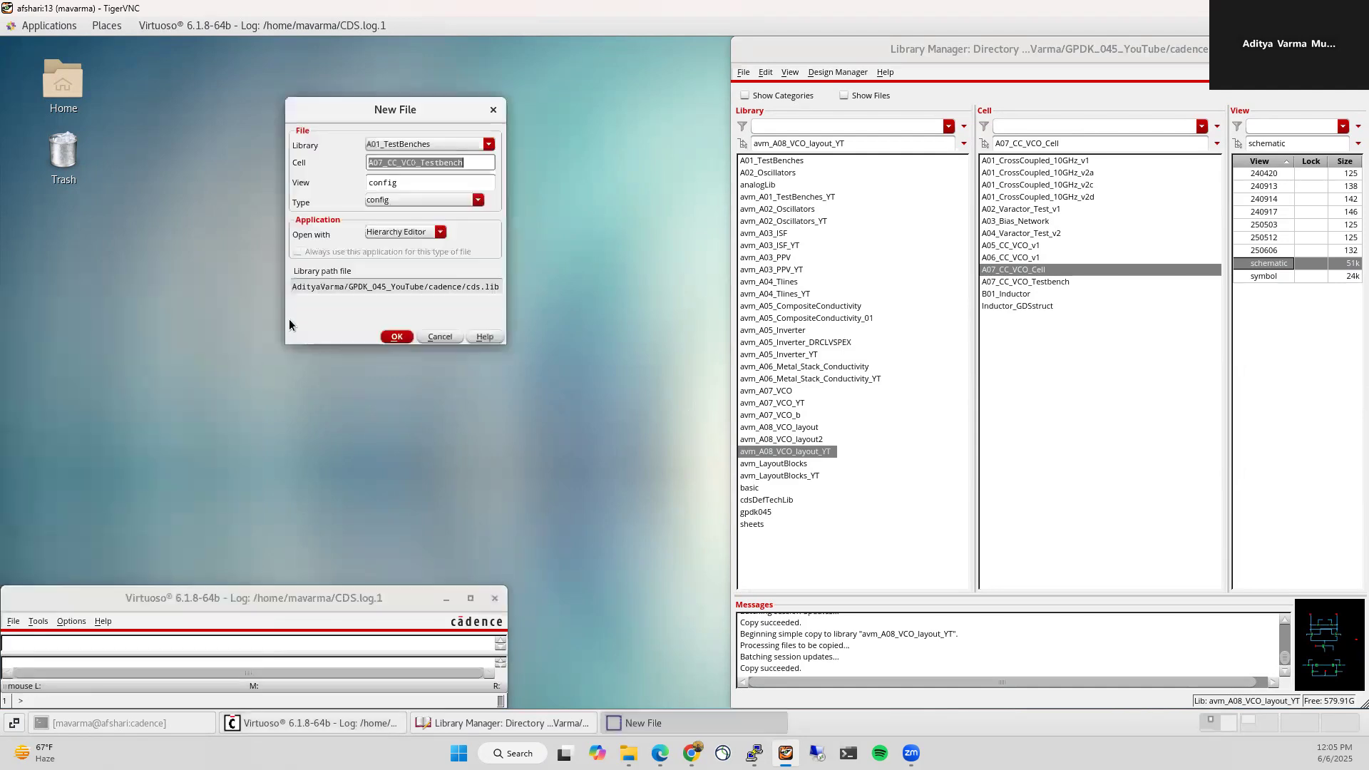
Step: Create a layout view of A07_CC_VCO_Cell in avm_A08_VCO_layout_YT, opened with Layout XL
click(488, 144)
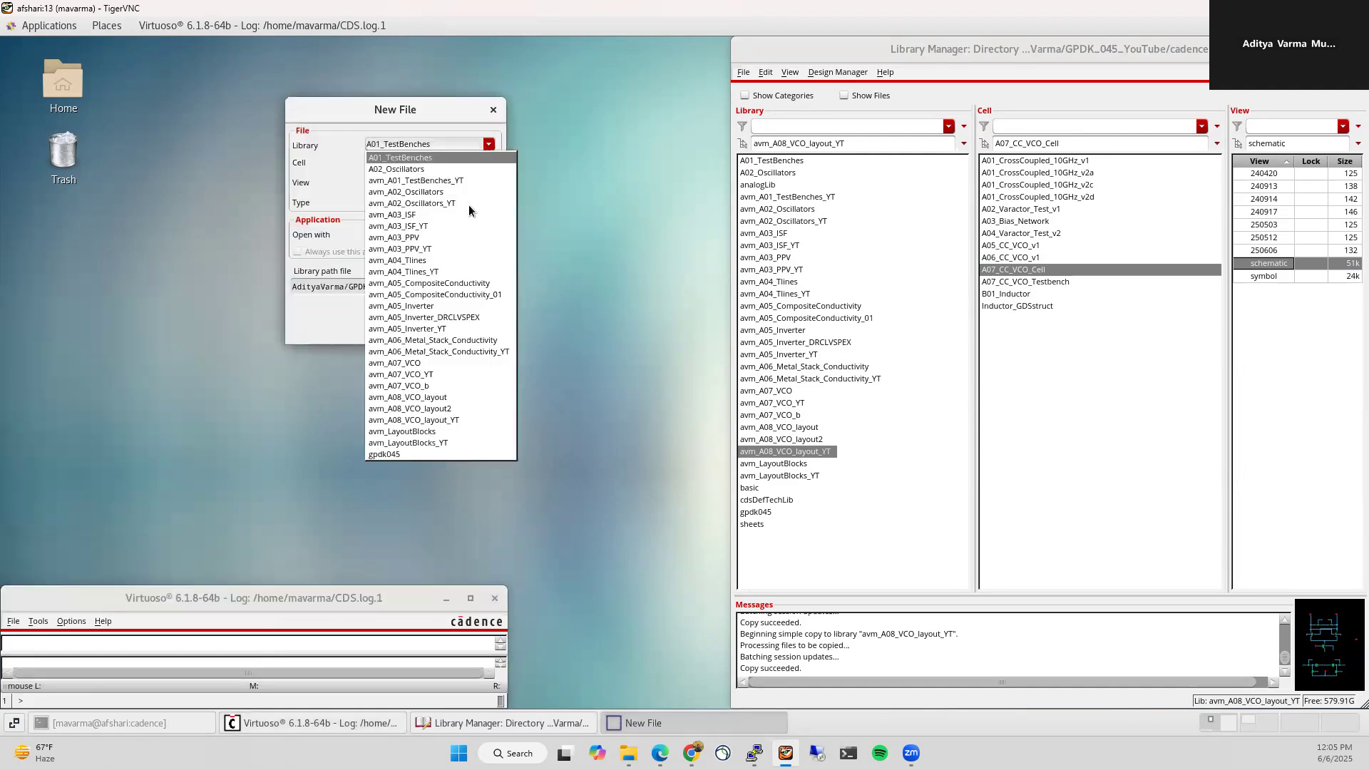
click(461, 418)
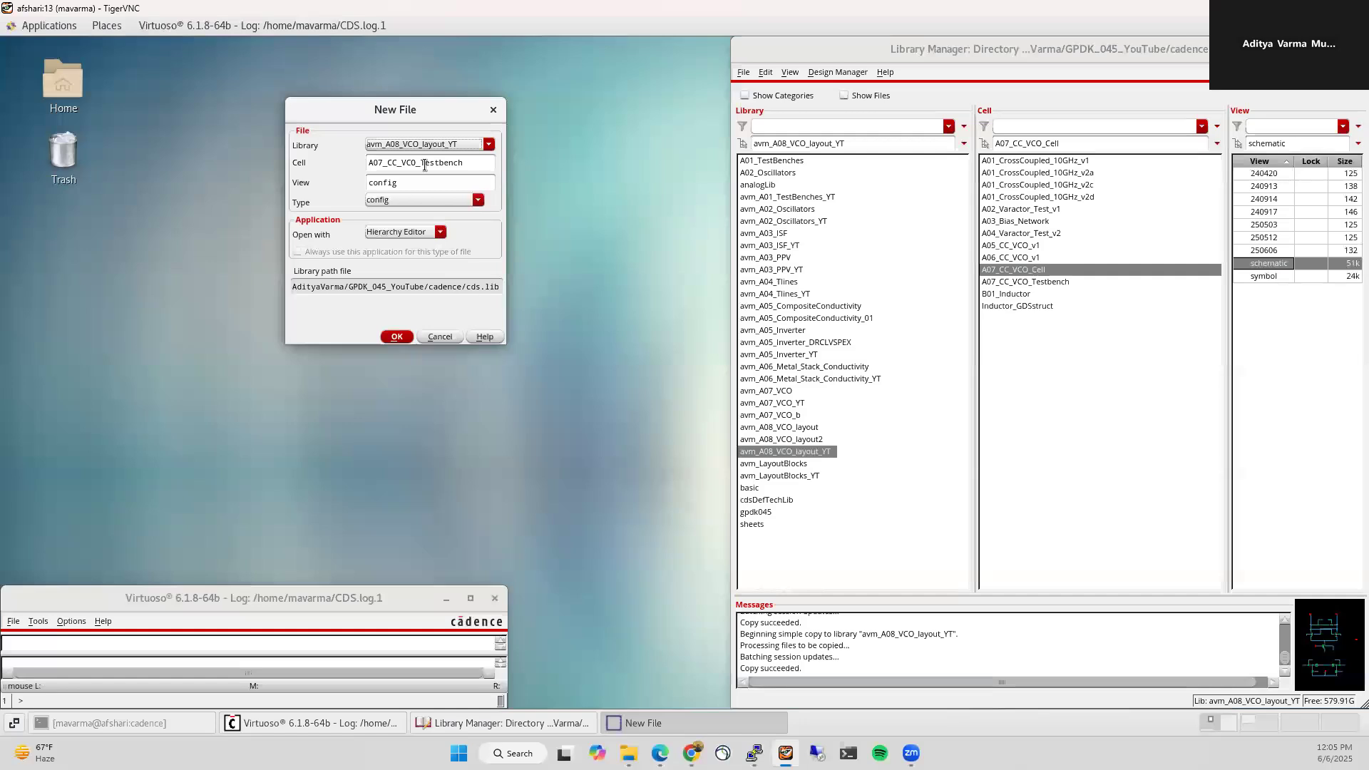
drag(420, 161, 497, 162)
text(Ce)
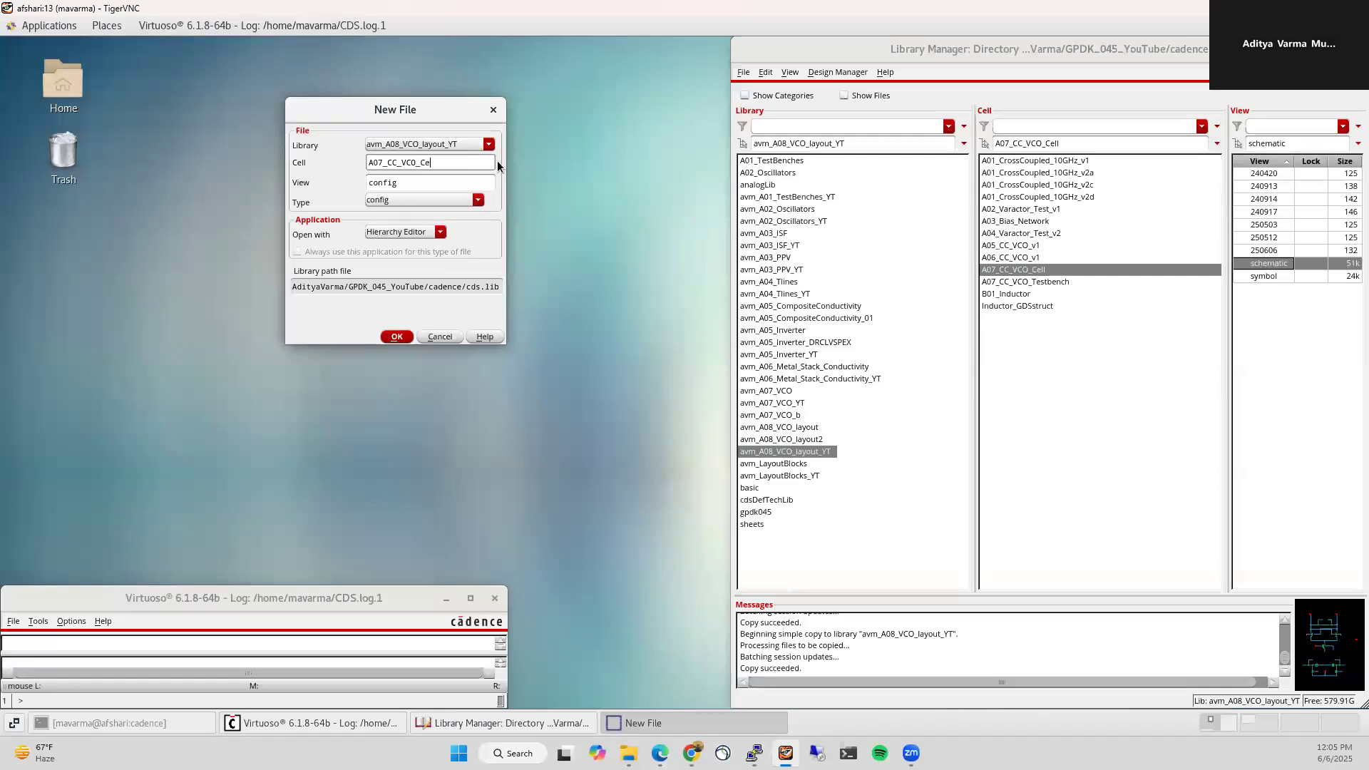
text(ll)
click(441, 200)
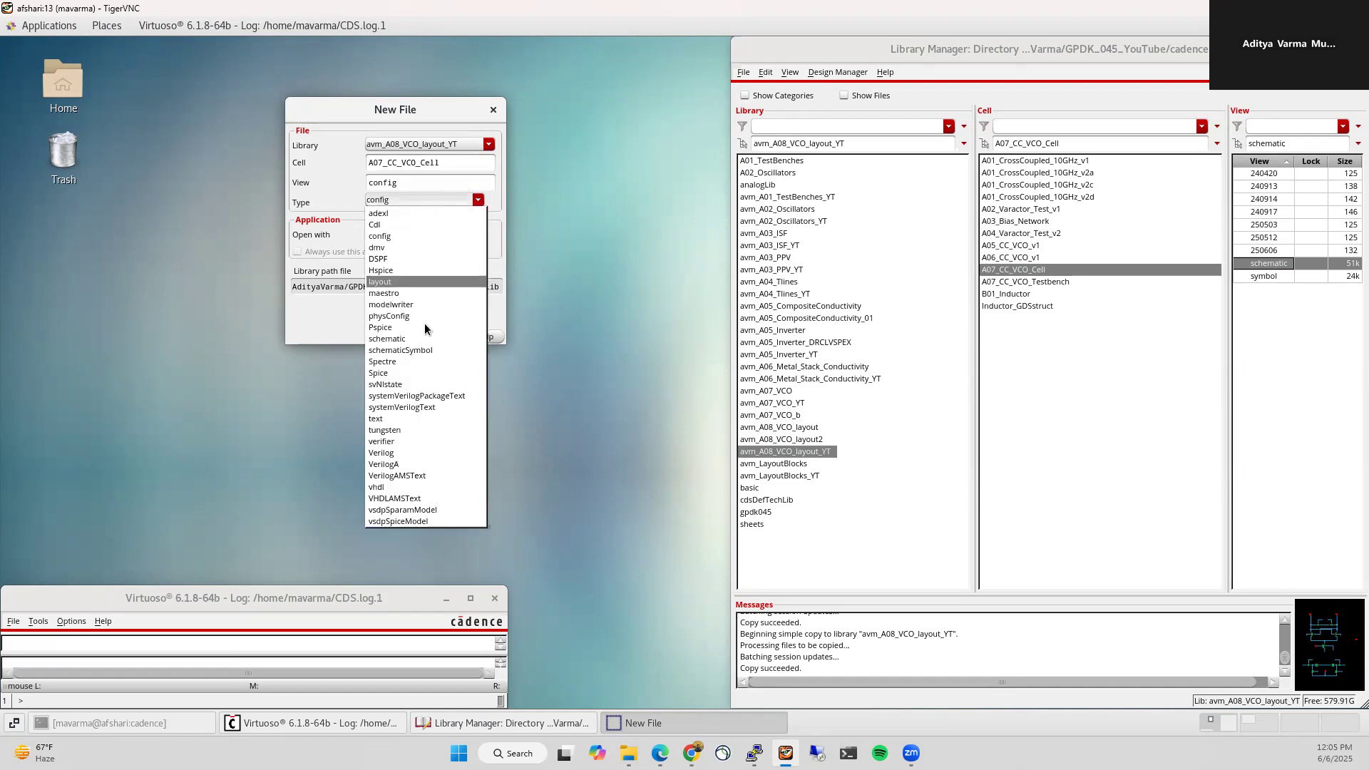
click(421, 281)
click(391, 232)
click(396, 314)
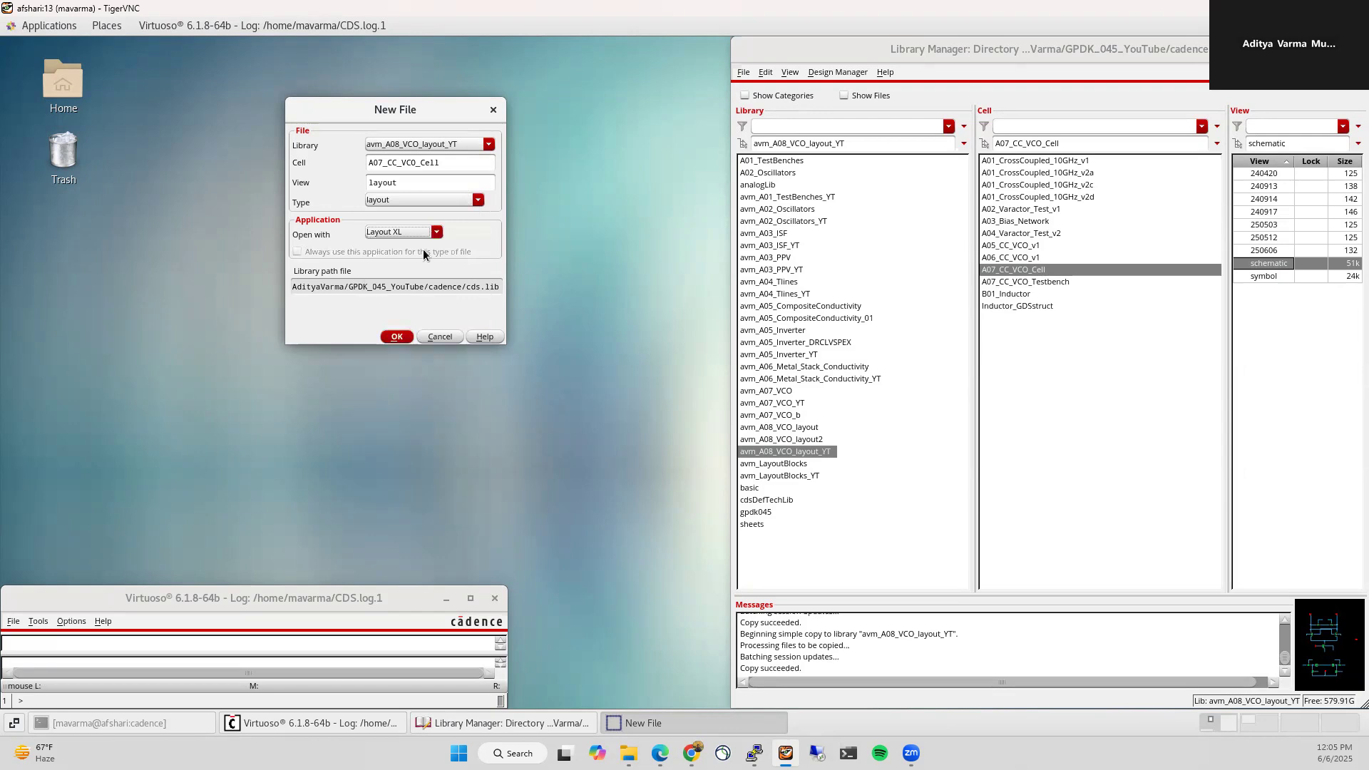
click(398, 337)
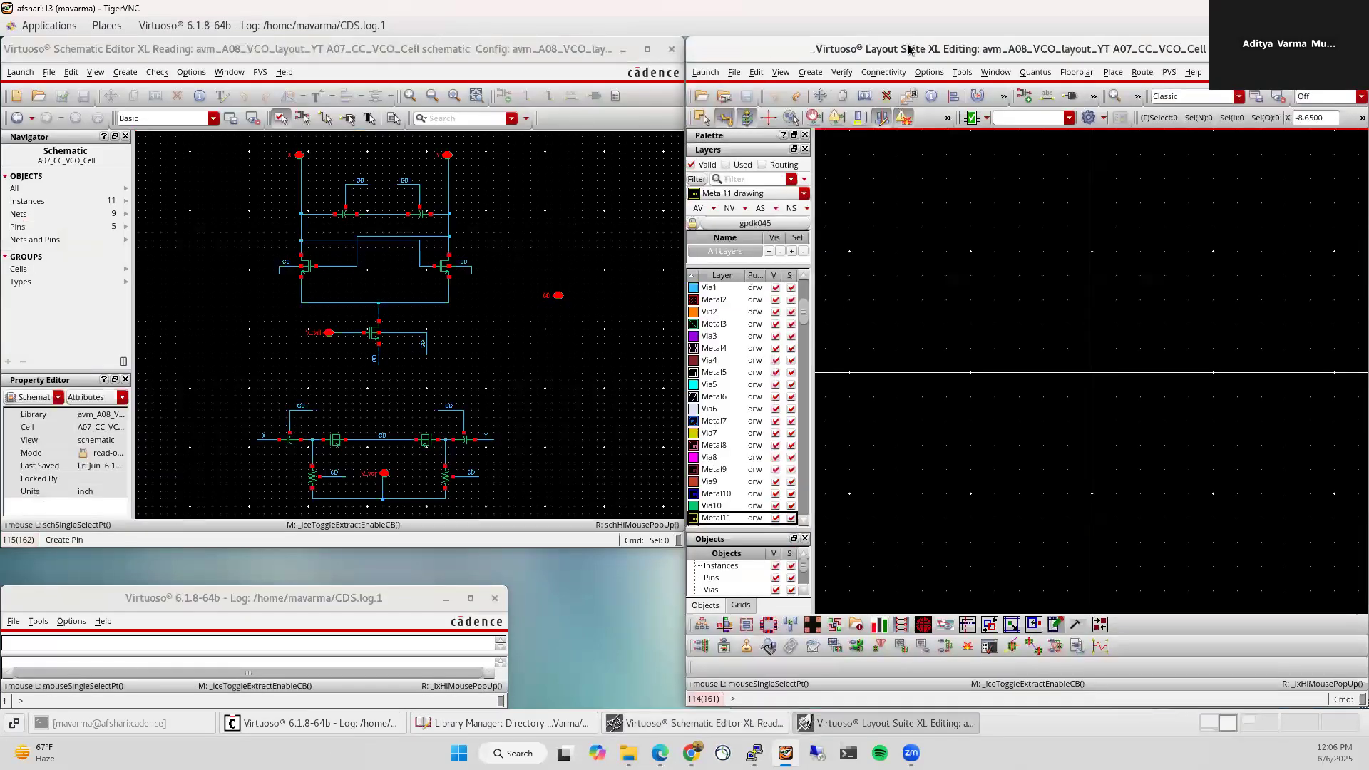
Step: Minimise the schematic editor and maximise the Layout XL window
click(622, 49)
drag(862, 54, 53, 58)
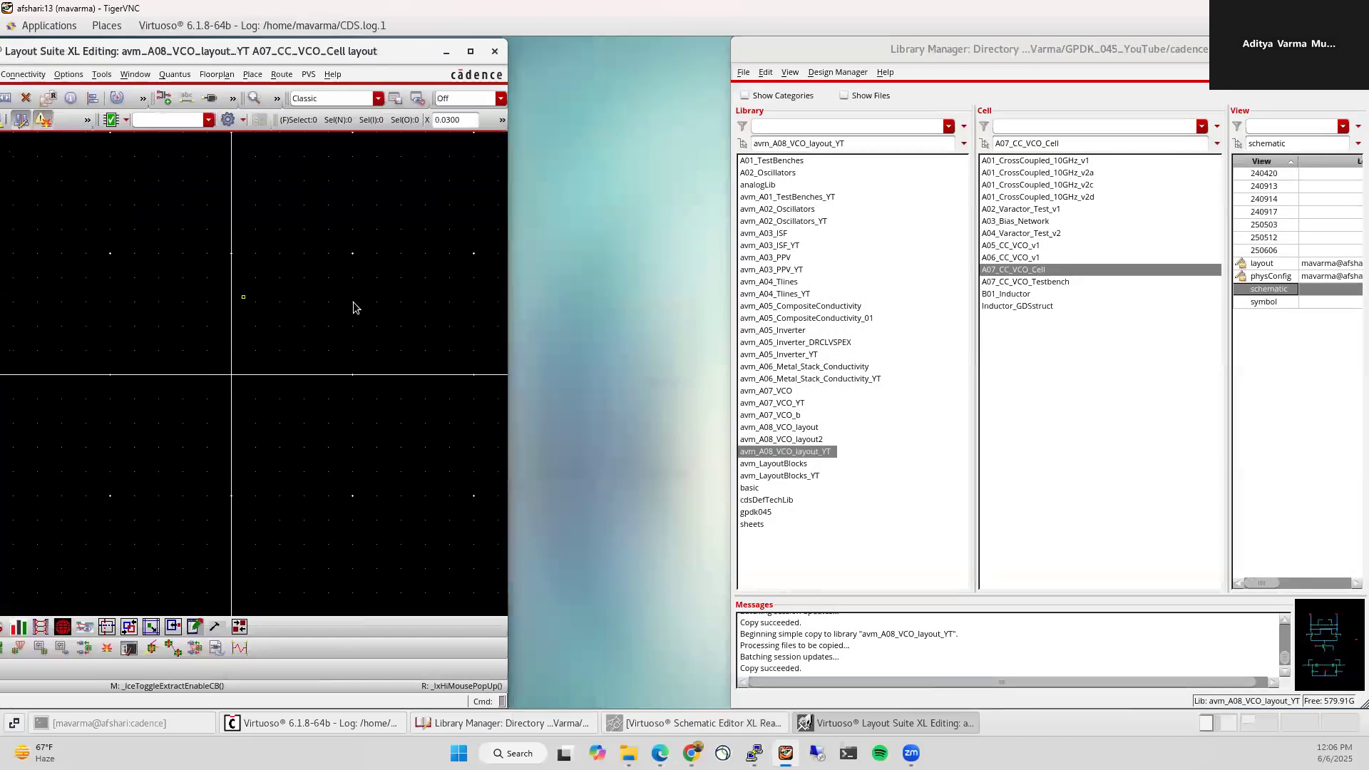
drag(501, 304, 701, 302)
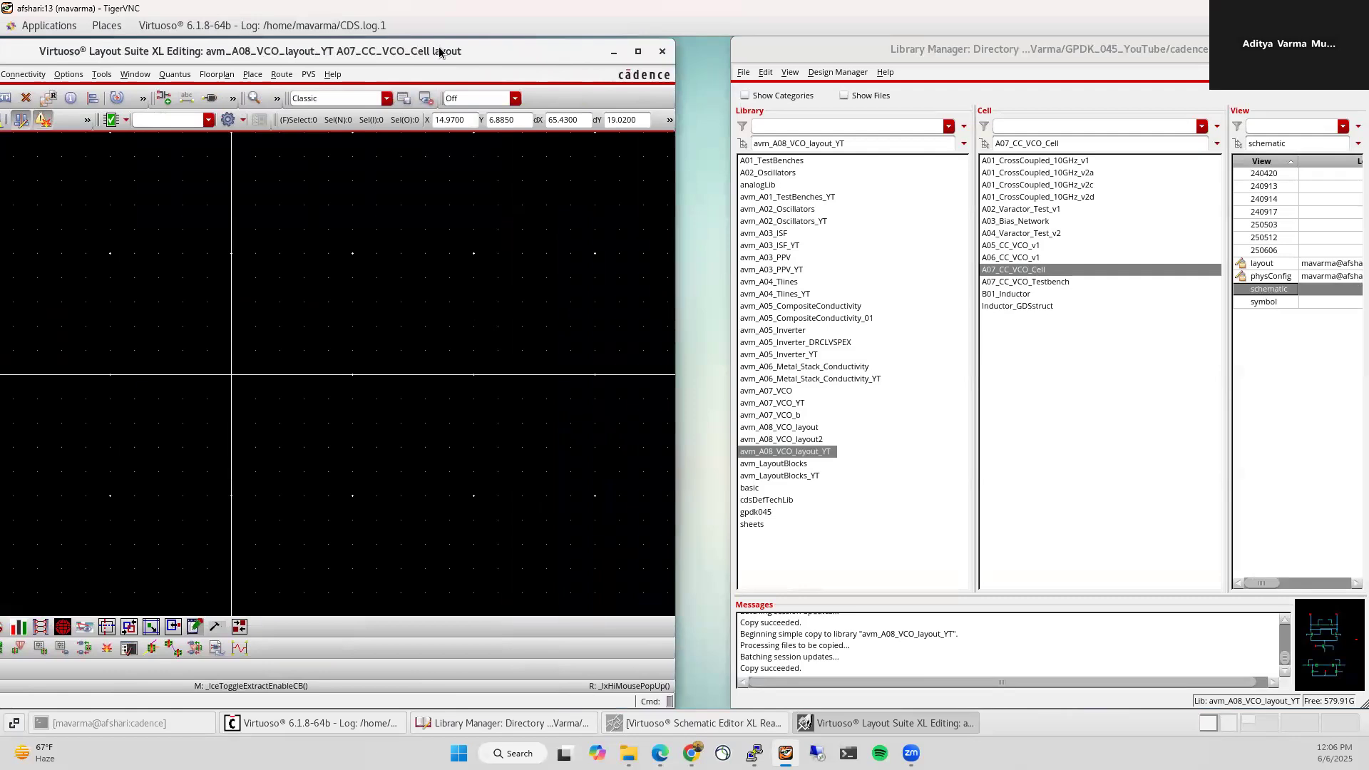
drag(468, 47, 584, 58)
double_click(583, 58)
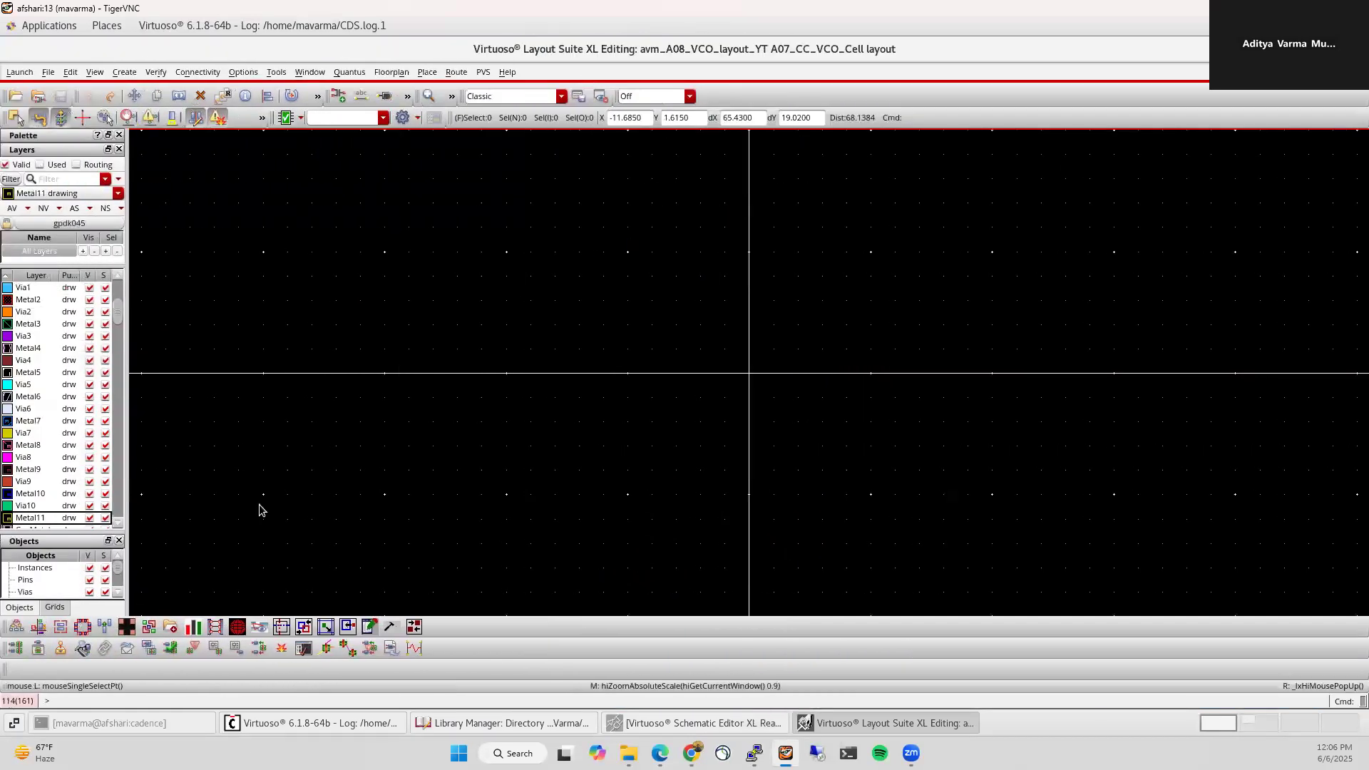
Step: Generate instances, I/O pins and PR boundary from the schematic, then bring up the browser
click(13, 648)
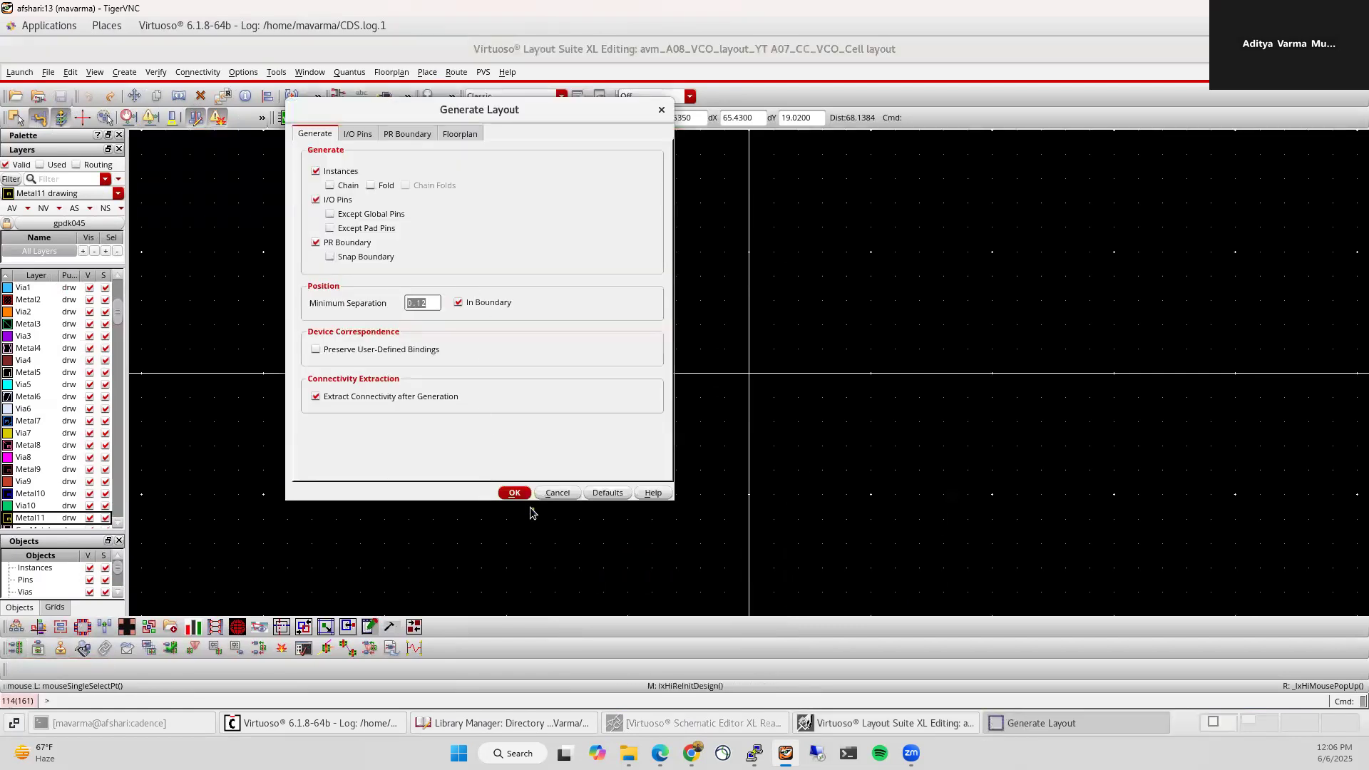
click(514, 492)
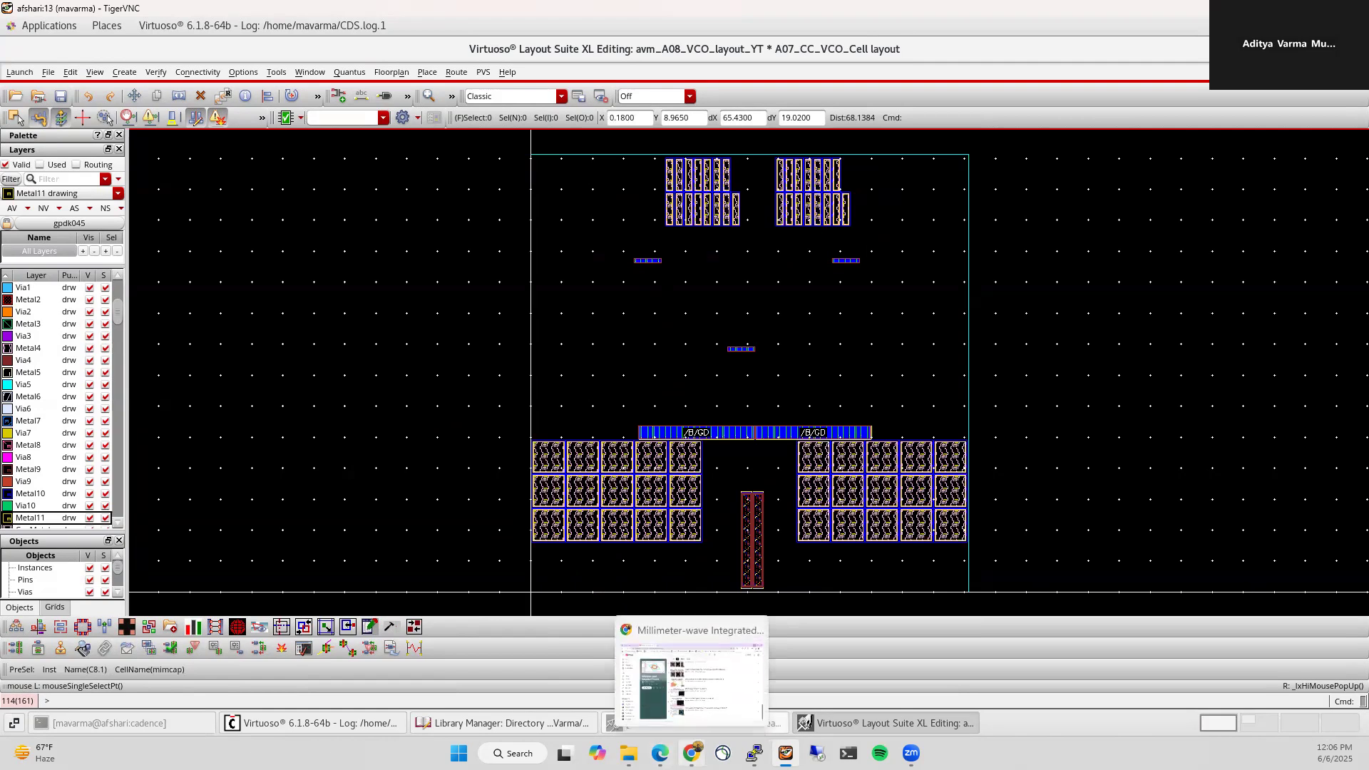
click(691, 753)
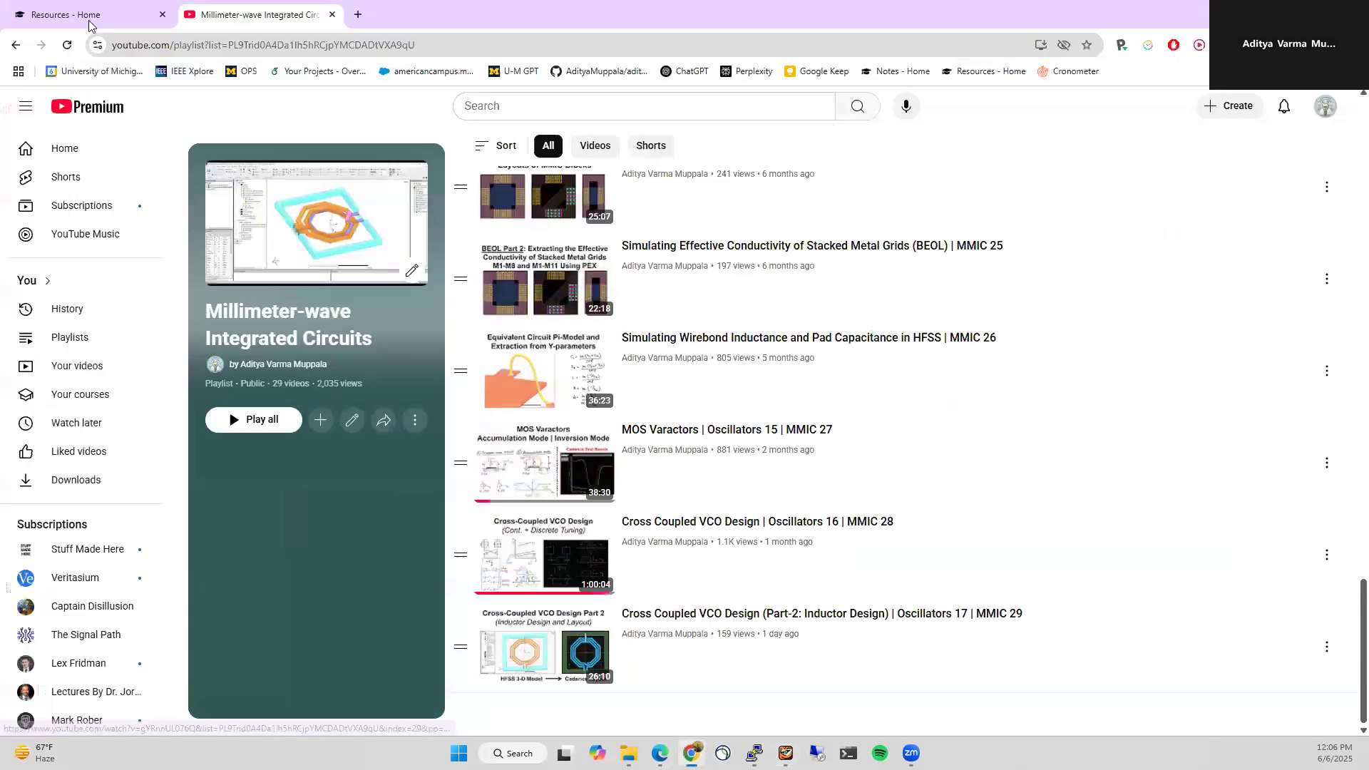
Step: View the Resources page with the Cross Coupled VCO Layout link, then minimise Chrome
click(78, 14)
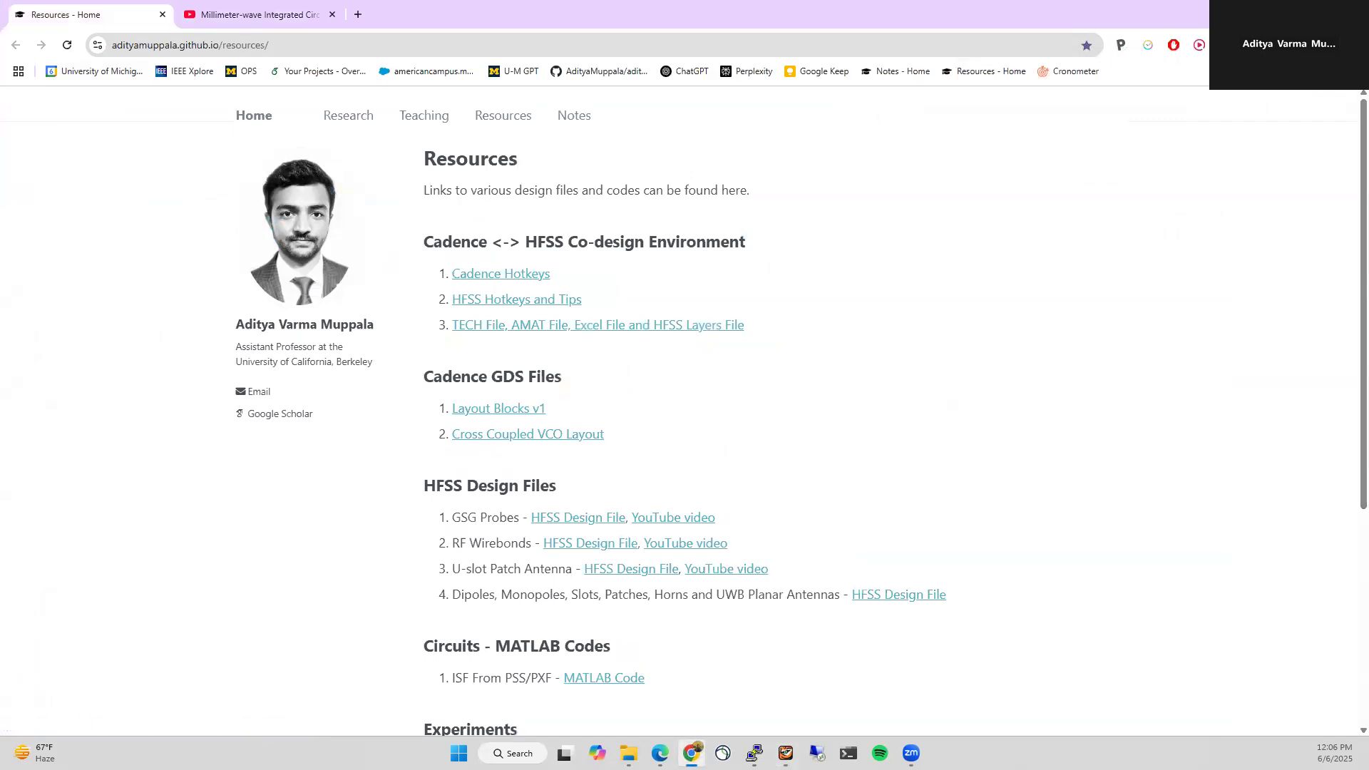
click(691, 752)
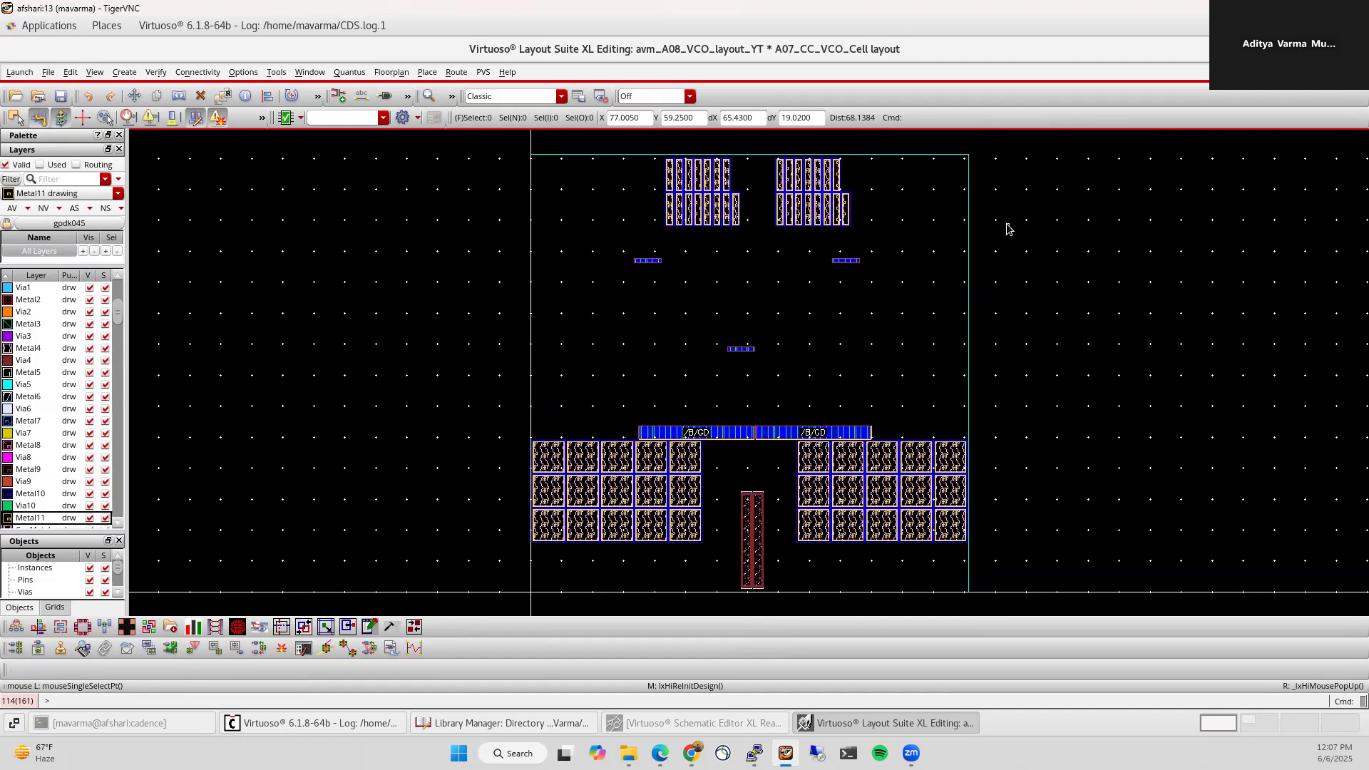
Step: Delete all generated layout objects, fit the view, and begin placing a B01_Inductor instance
drag(491, 143, 1026, 607)
key(Delete)
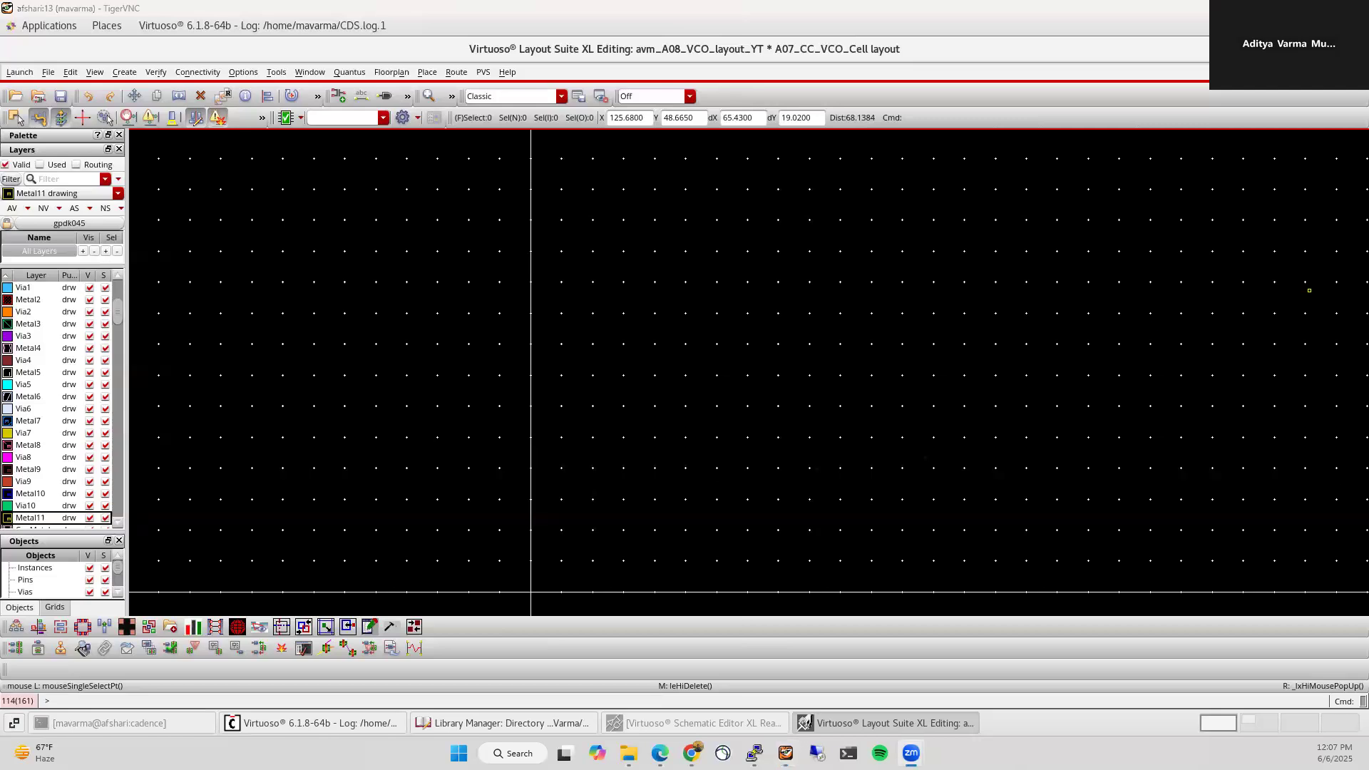
key(f)
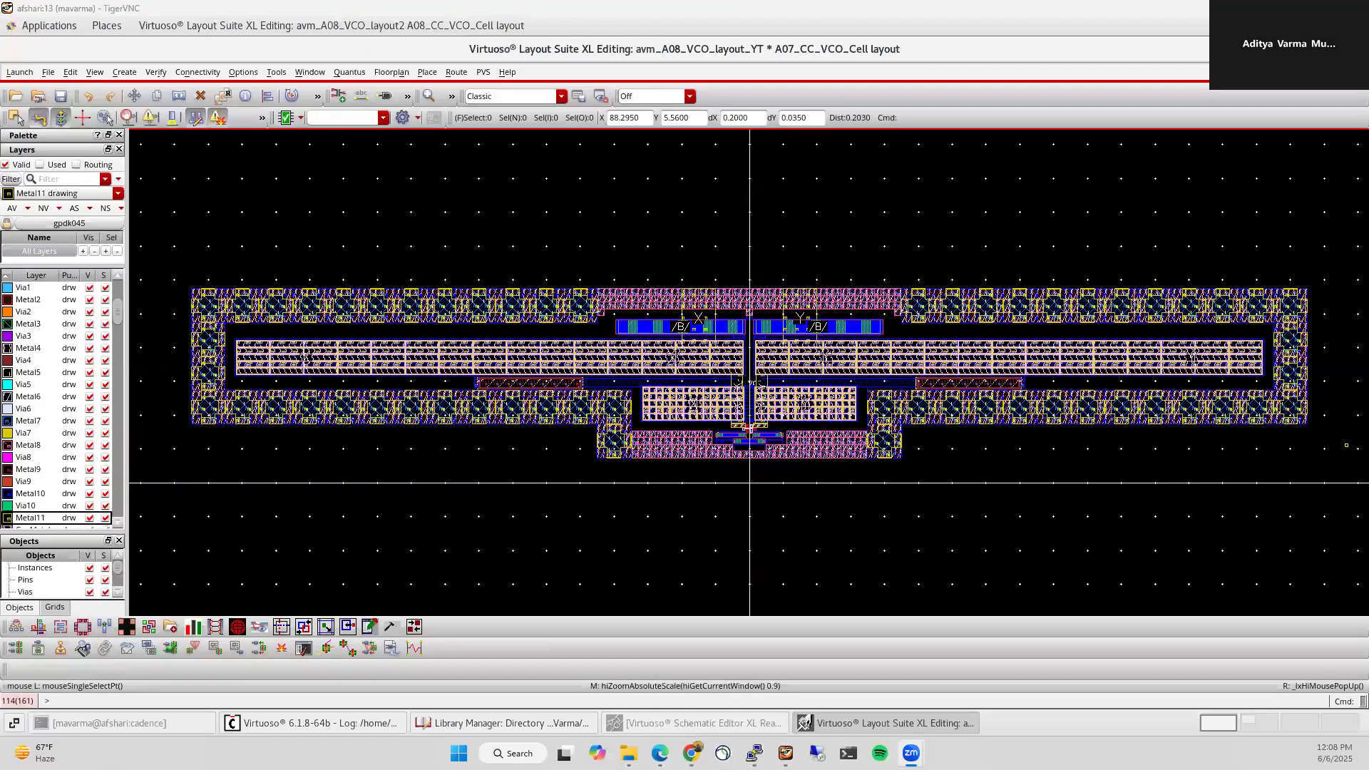
click(587, 220)
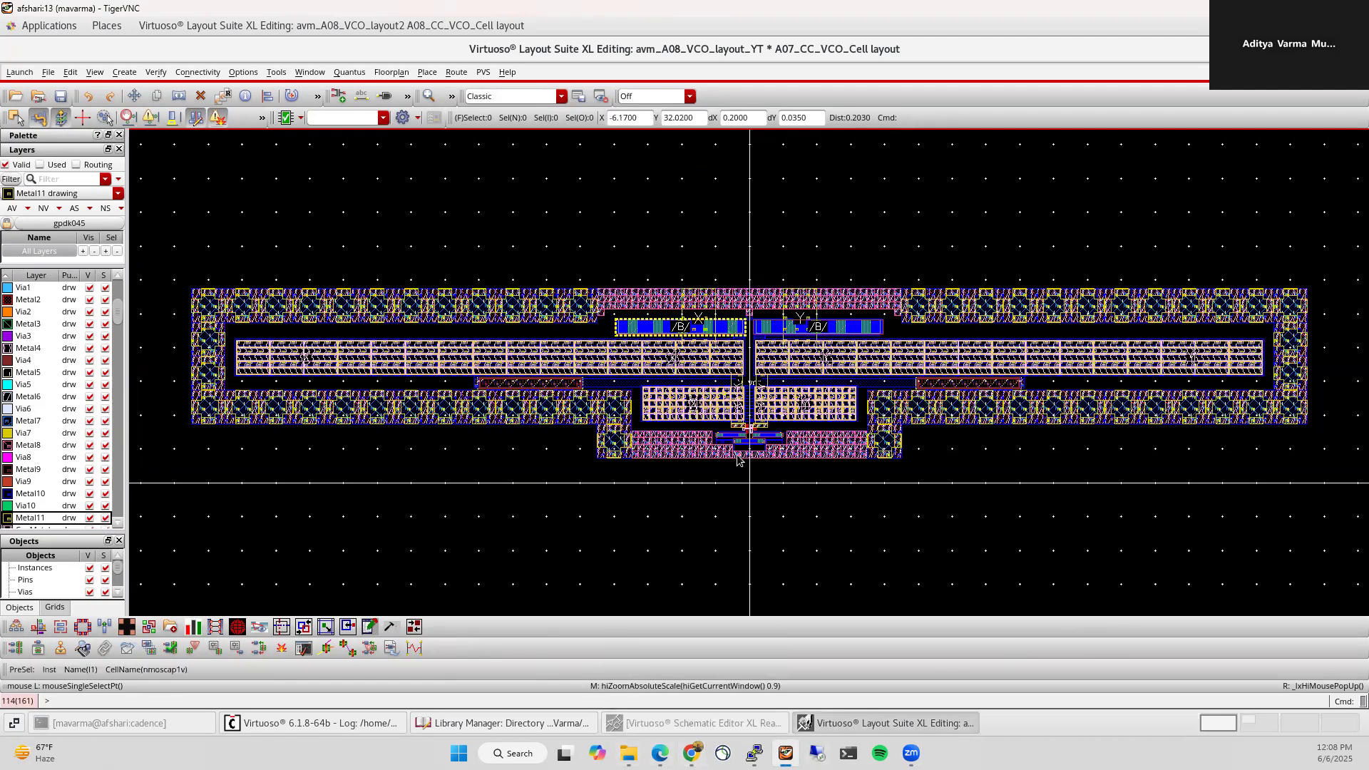
ctrl+scroll(755, 548, down, 1)
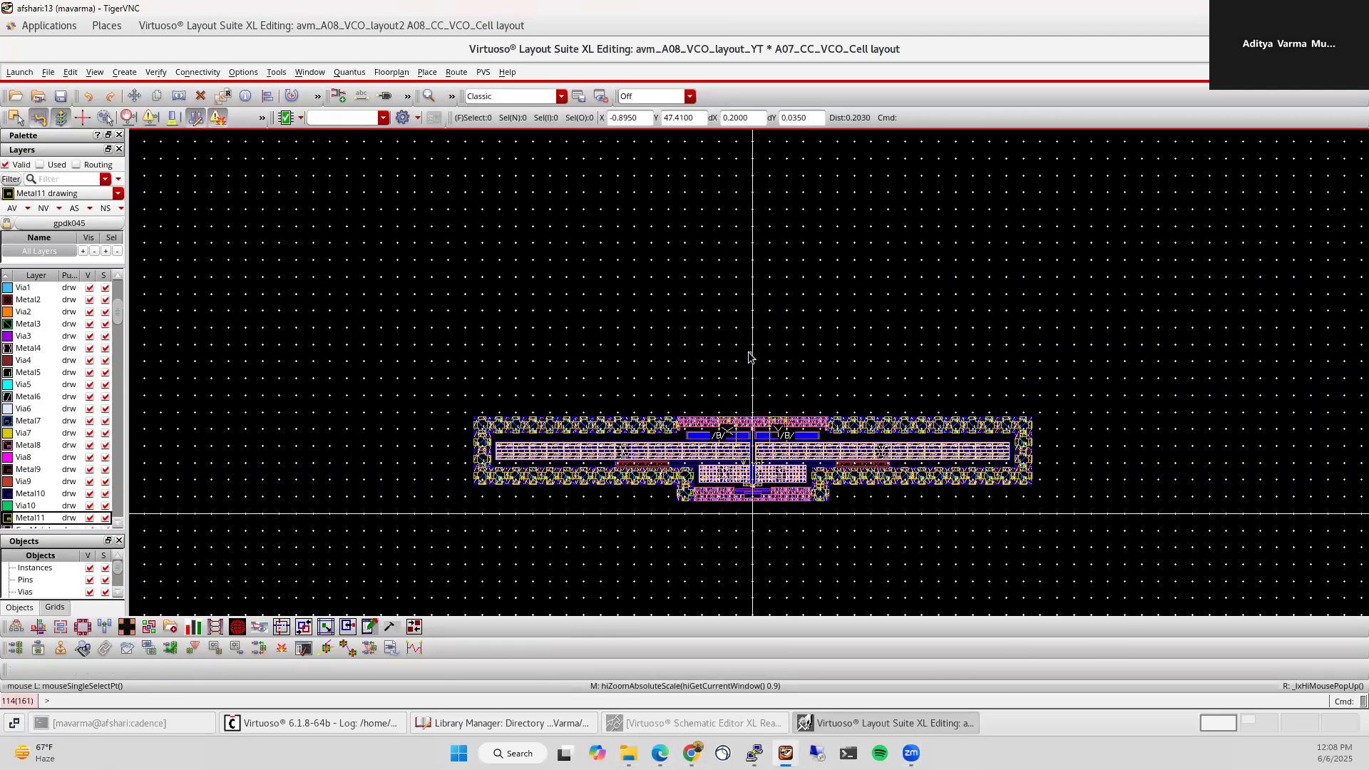
key(i)
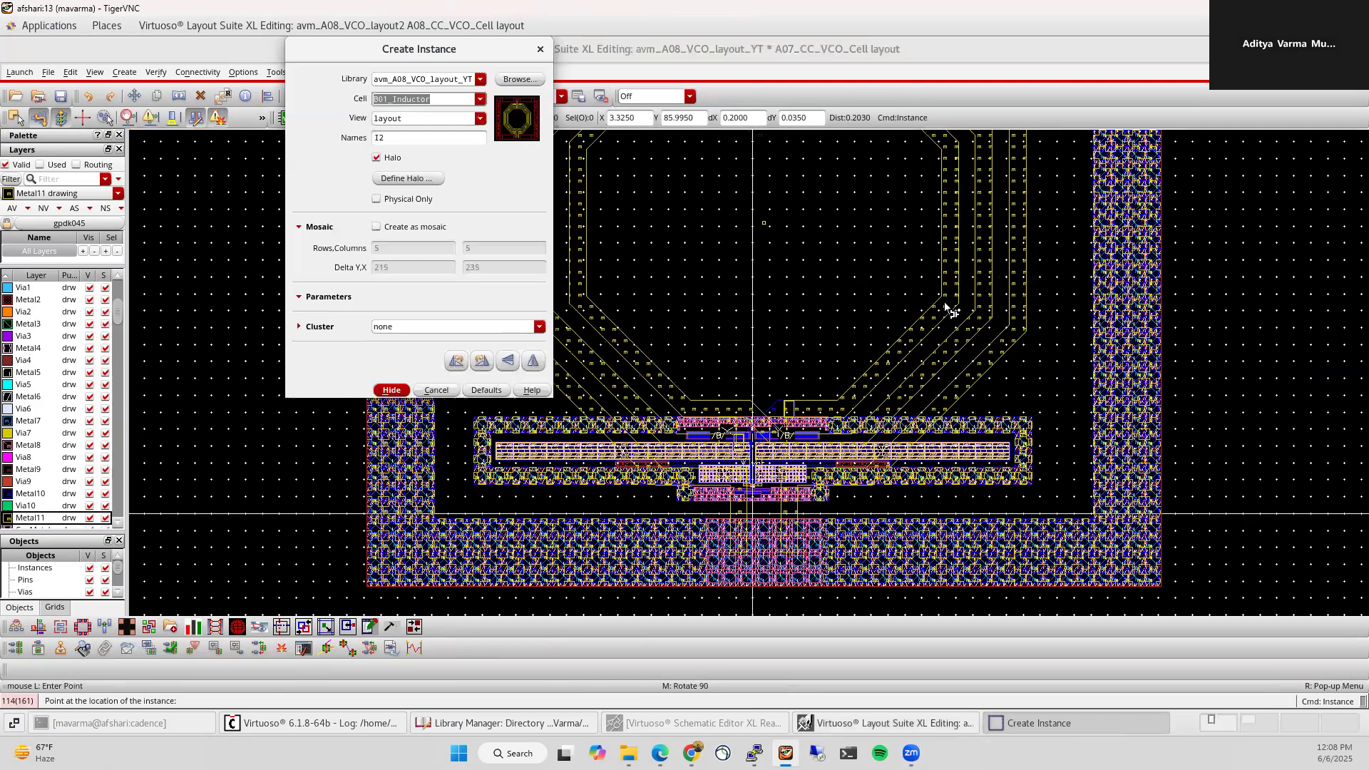
Step: Place the inductor, show only Metal11, and align its bottom edge to the box top
ctrl+scroll(951, 310, down, 1)
click(848, 166)
key(Escape)
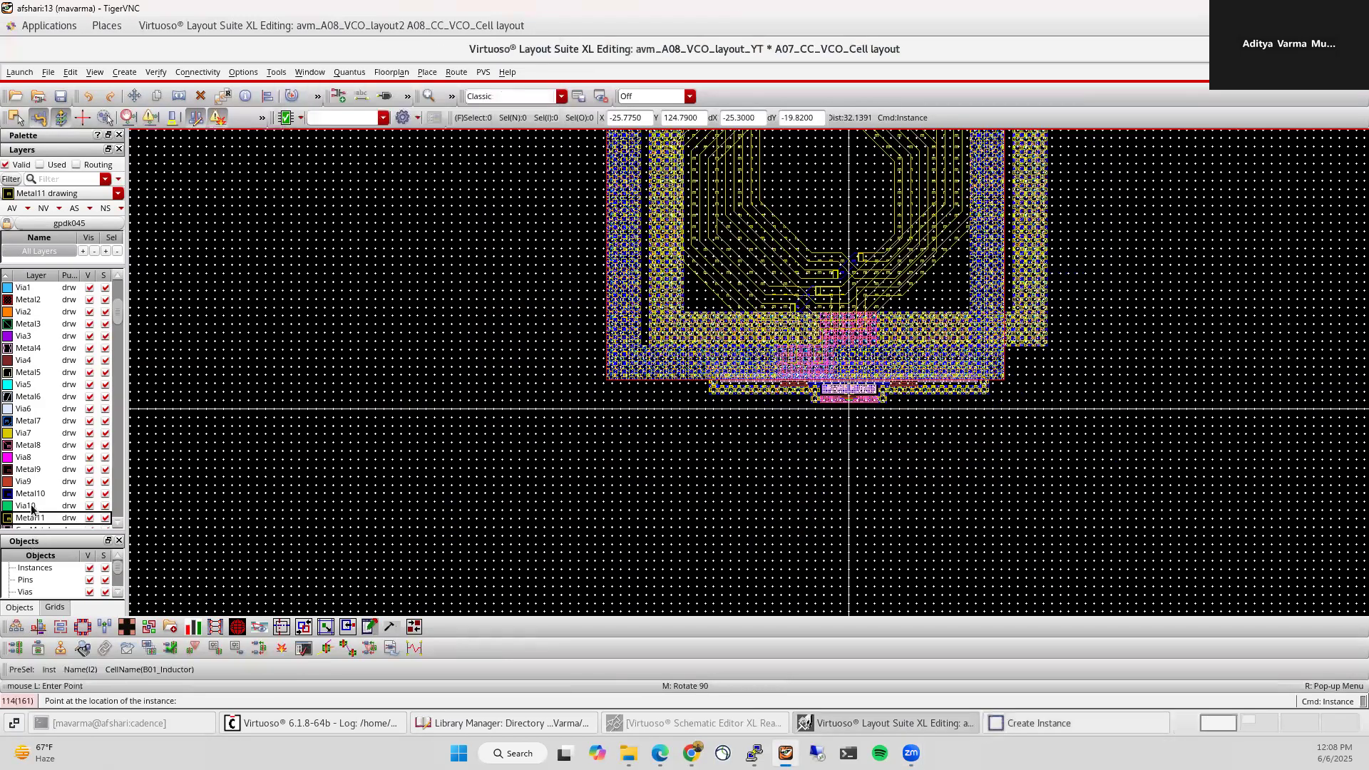
click(42, 208)
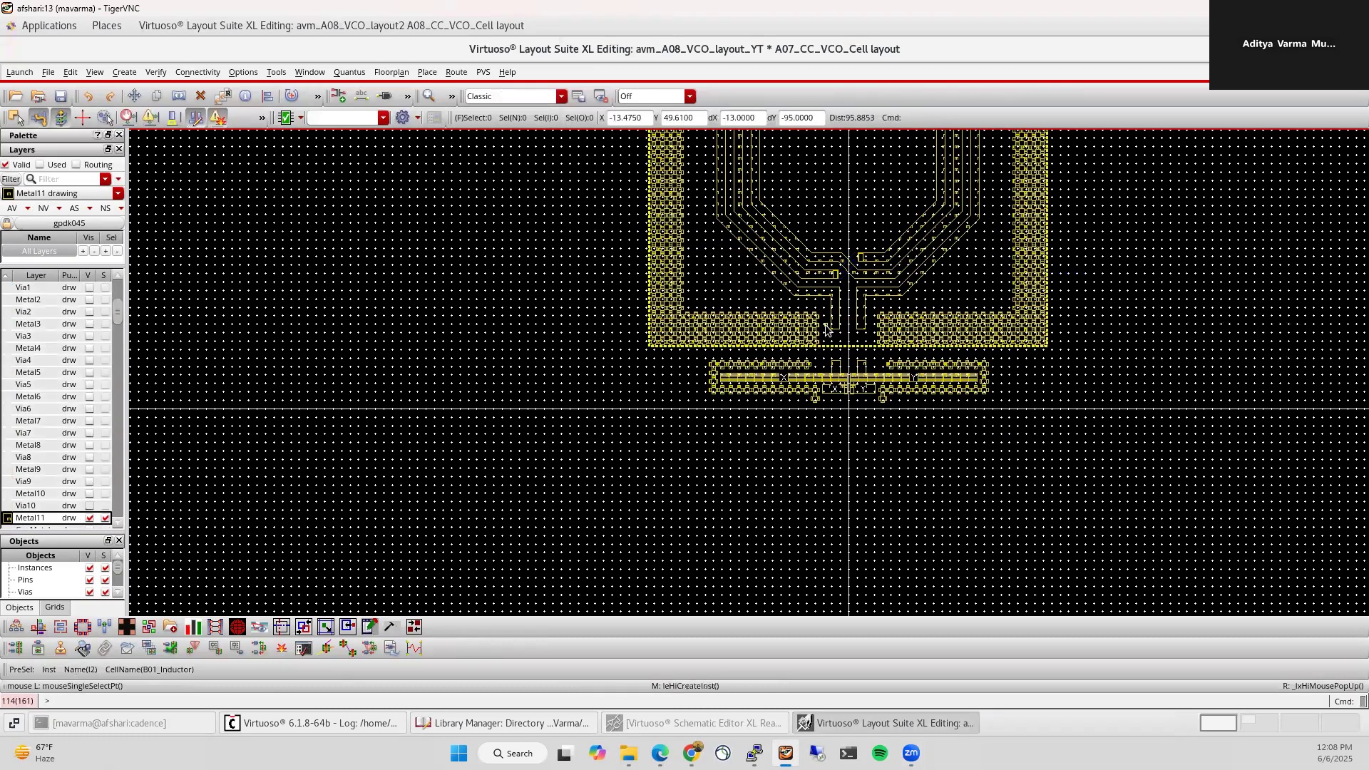
ctrl+scroll(862, 344, up, 2)
key(a)
click(861, 342)
click(864, 468)
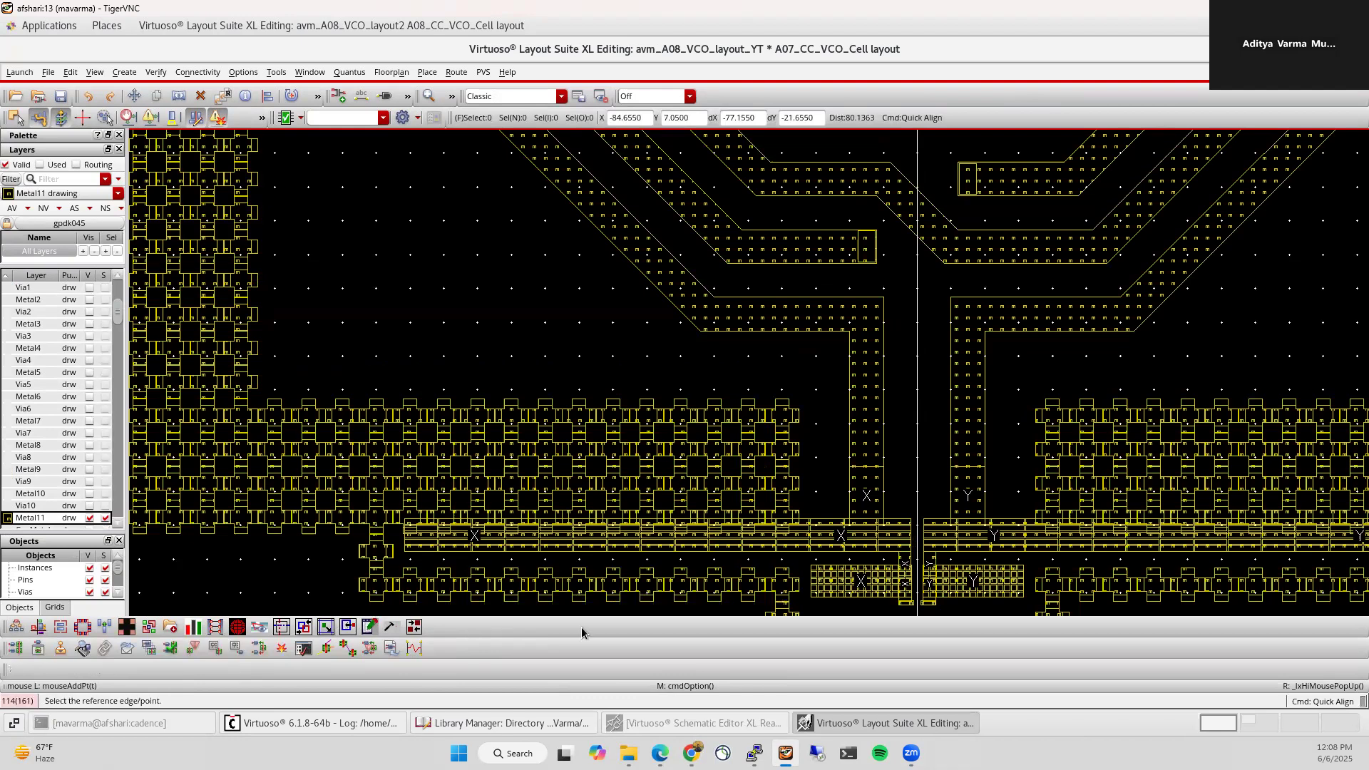
key(Escape)
Step: Delete inductor I2, make all layers visible again, and fit the layout
ctrl+scroll(701, 333, down, 1)
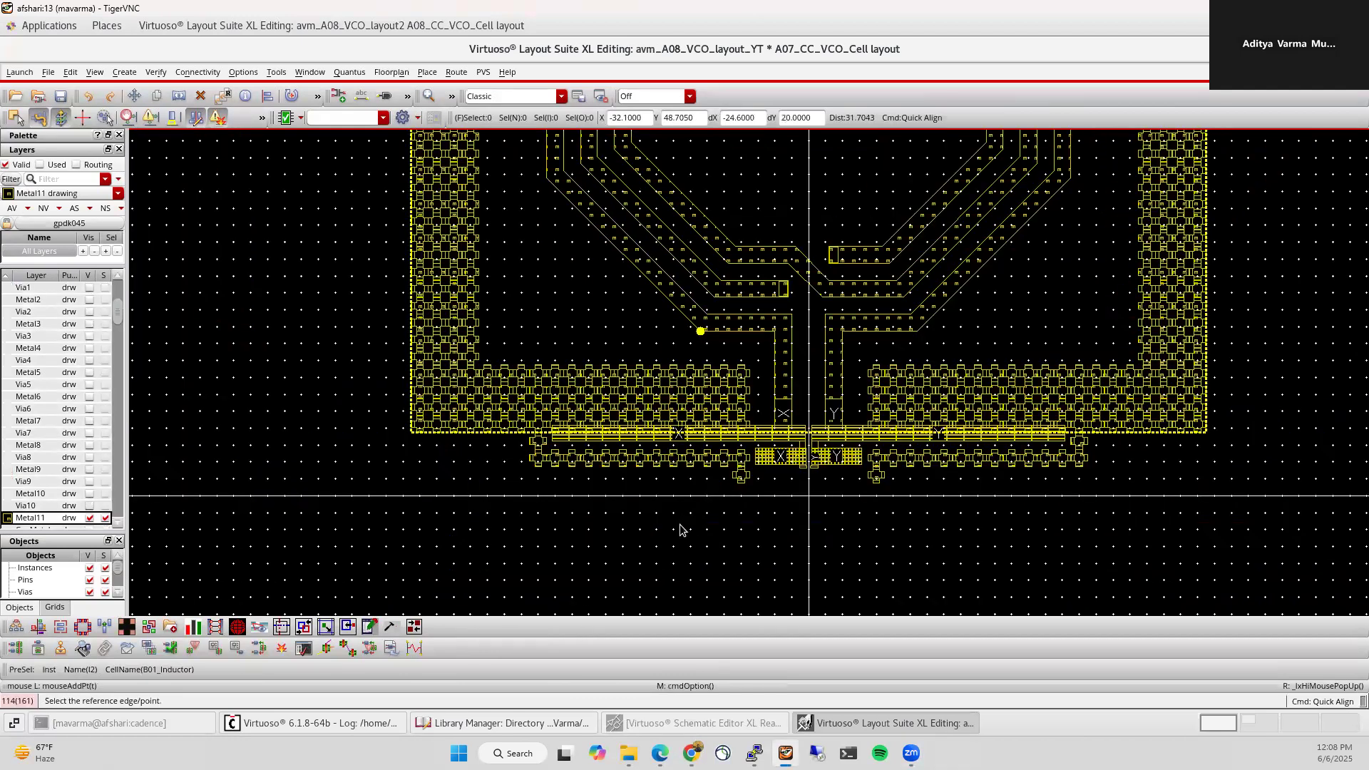
click(531, 401)
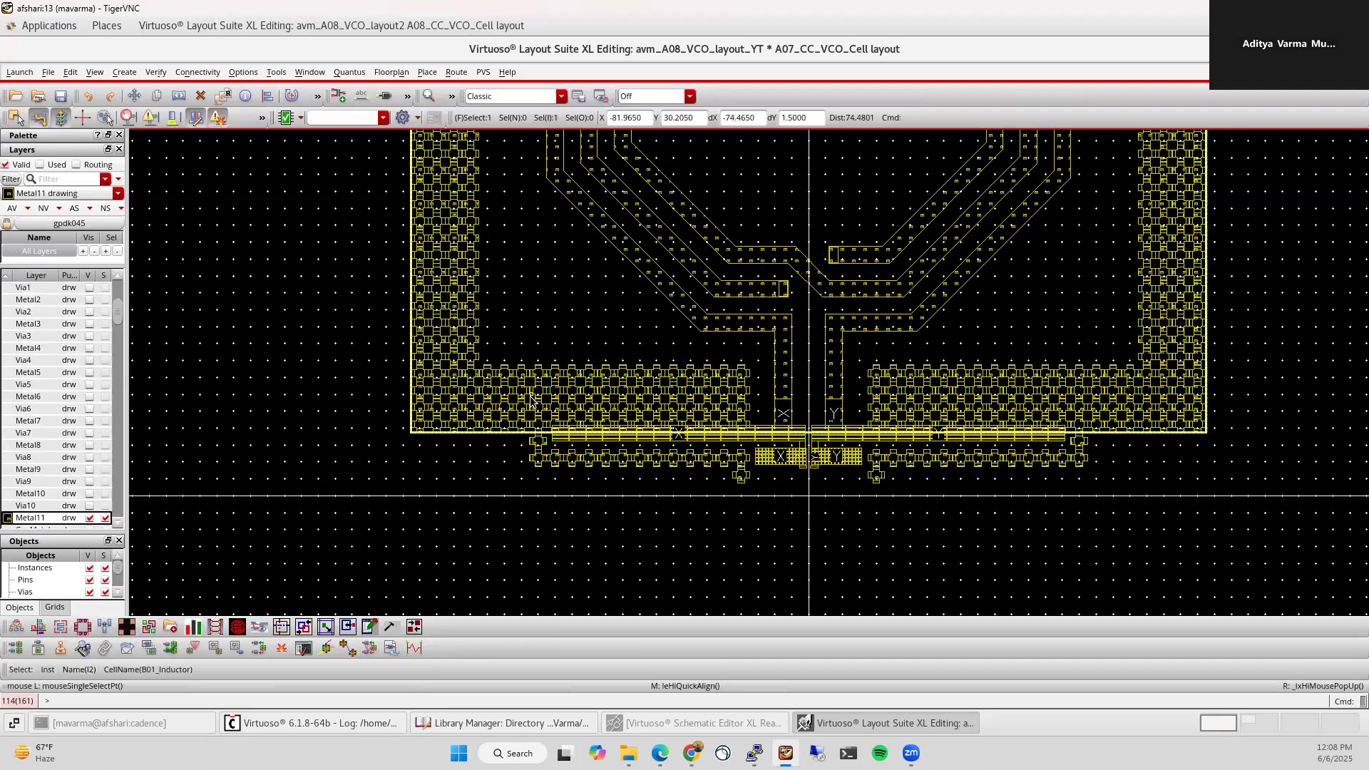
key(Delete)
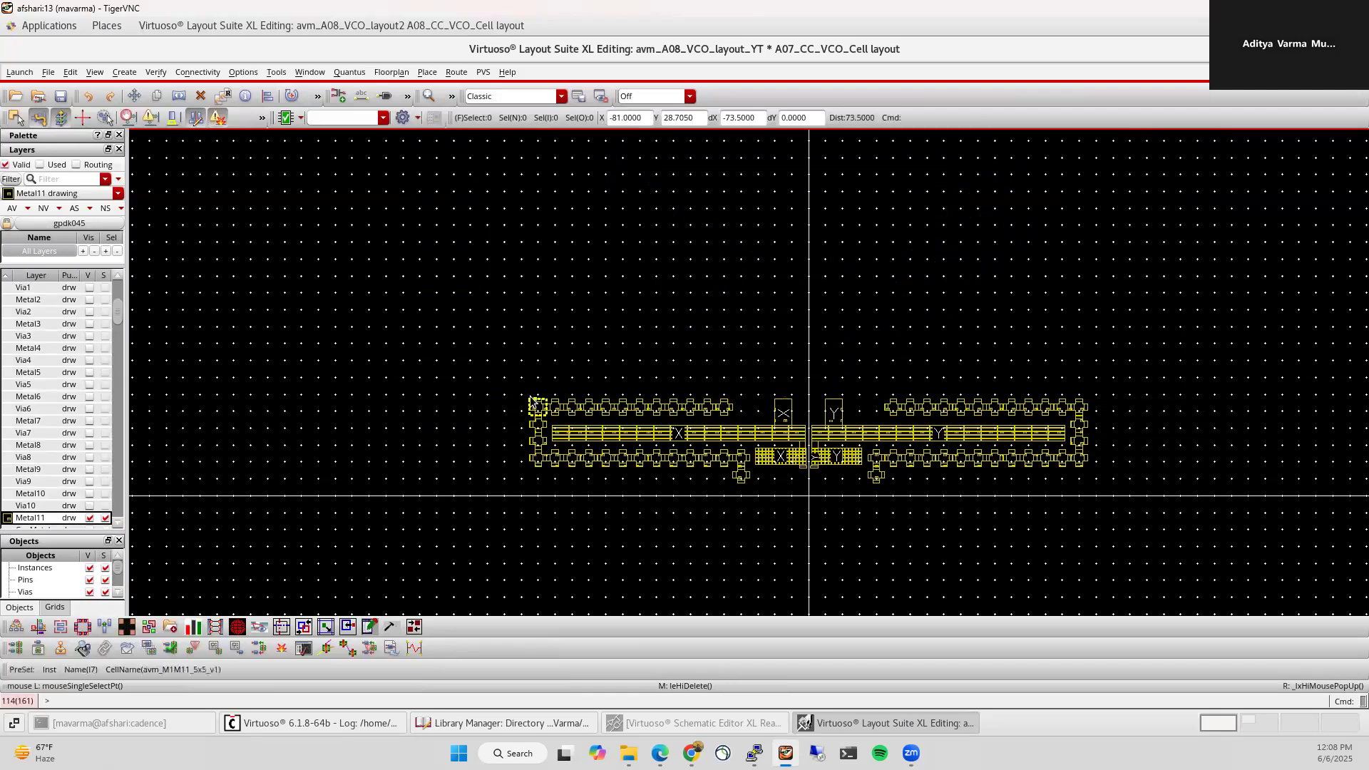
click(4, 208)
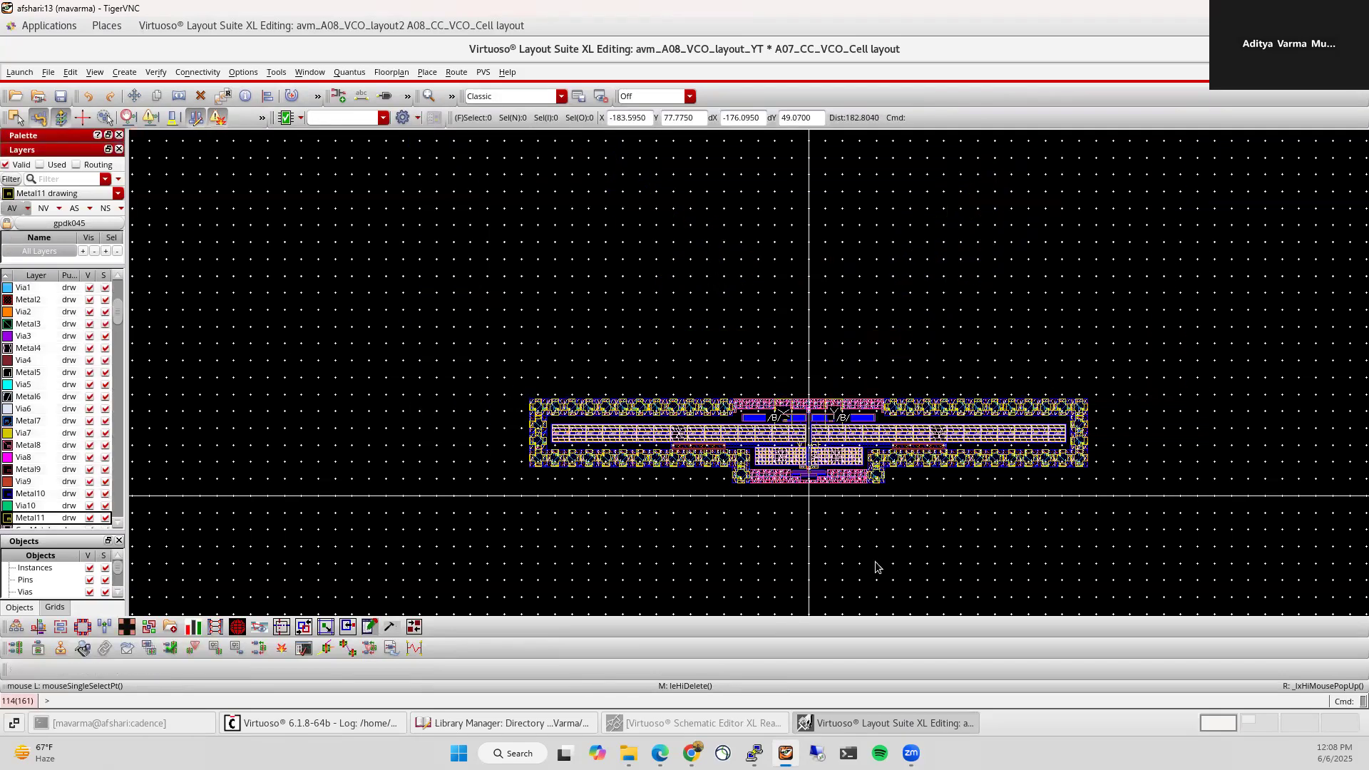
key(f)
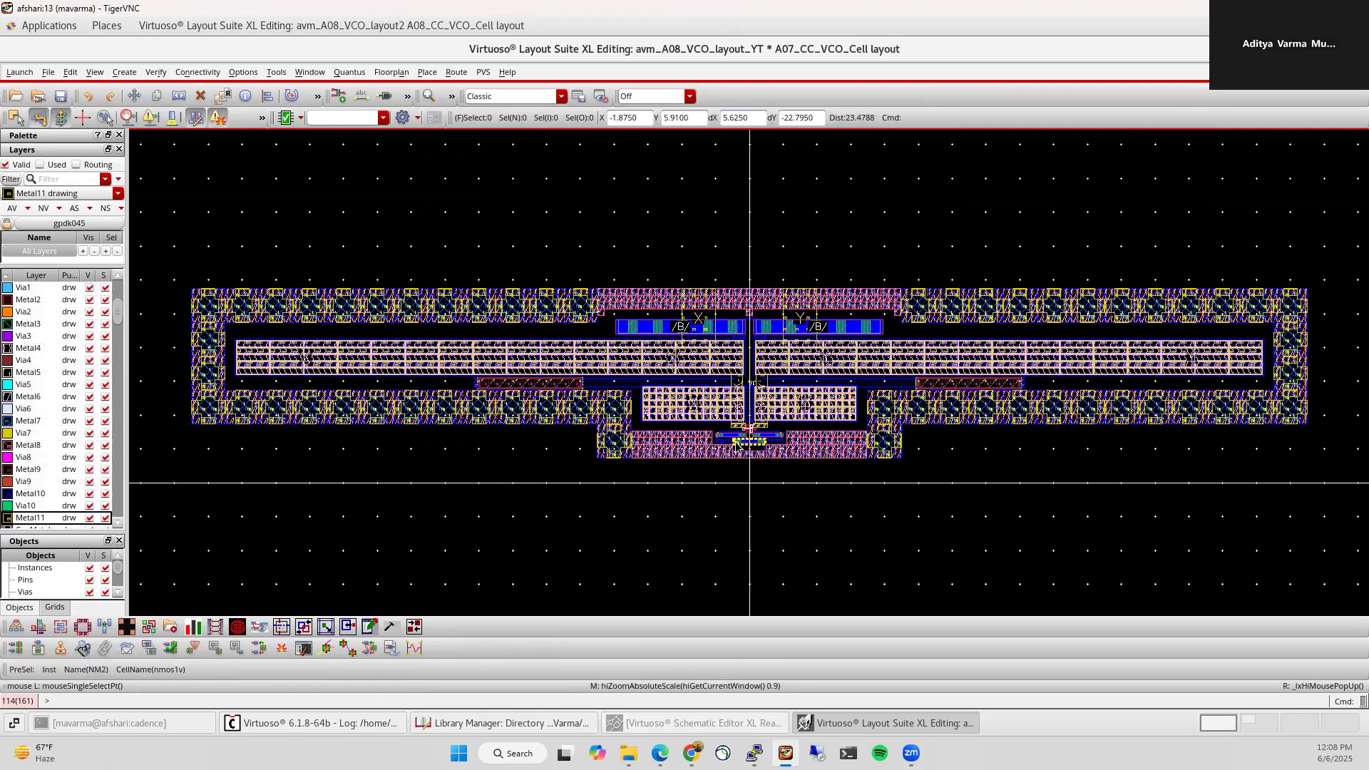
Step: Zoom around the cross-coupled transistors and varactors, fit the cell, and open the PVS menu
ctrl+scroll(737, 447, up, 2)
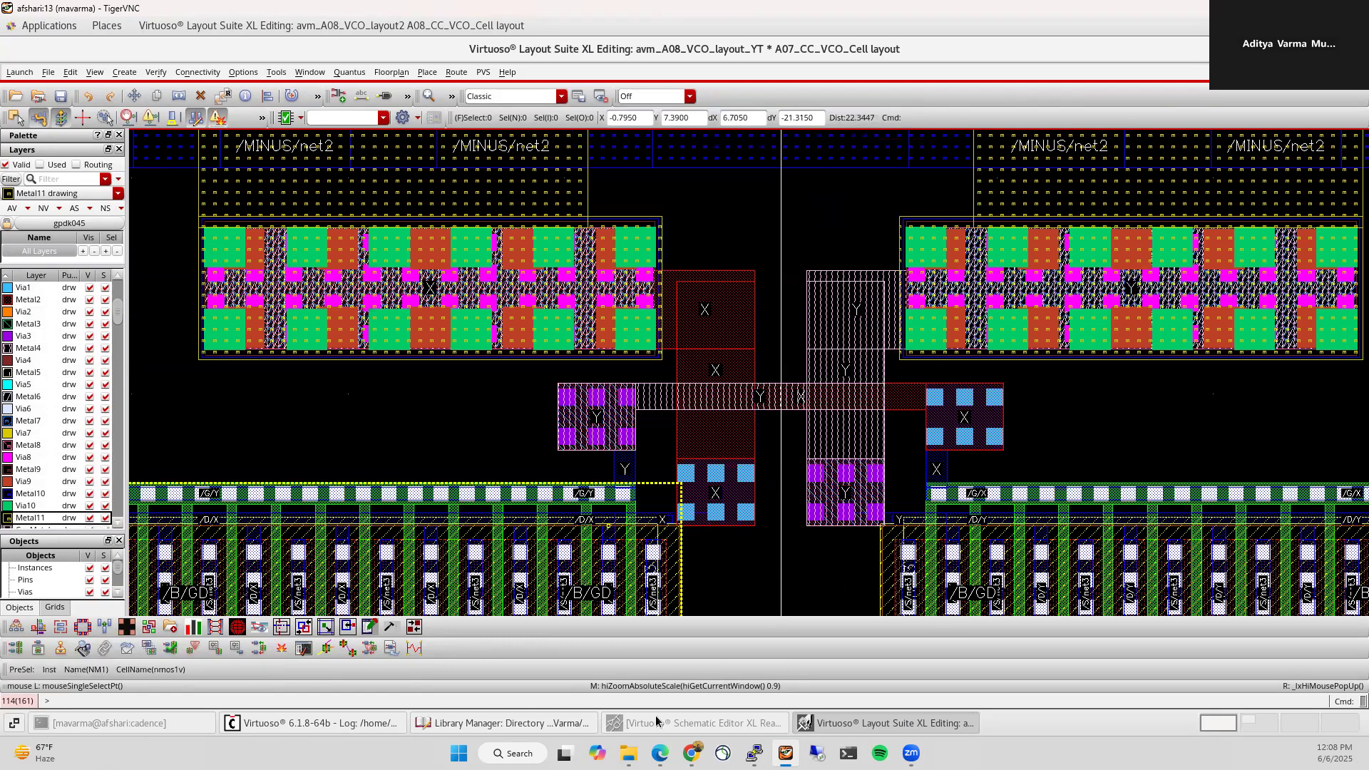
scroll(730, 592, down, 2)
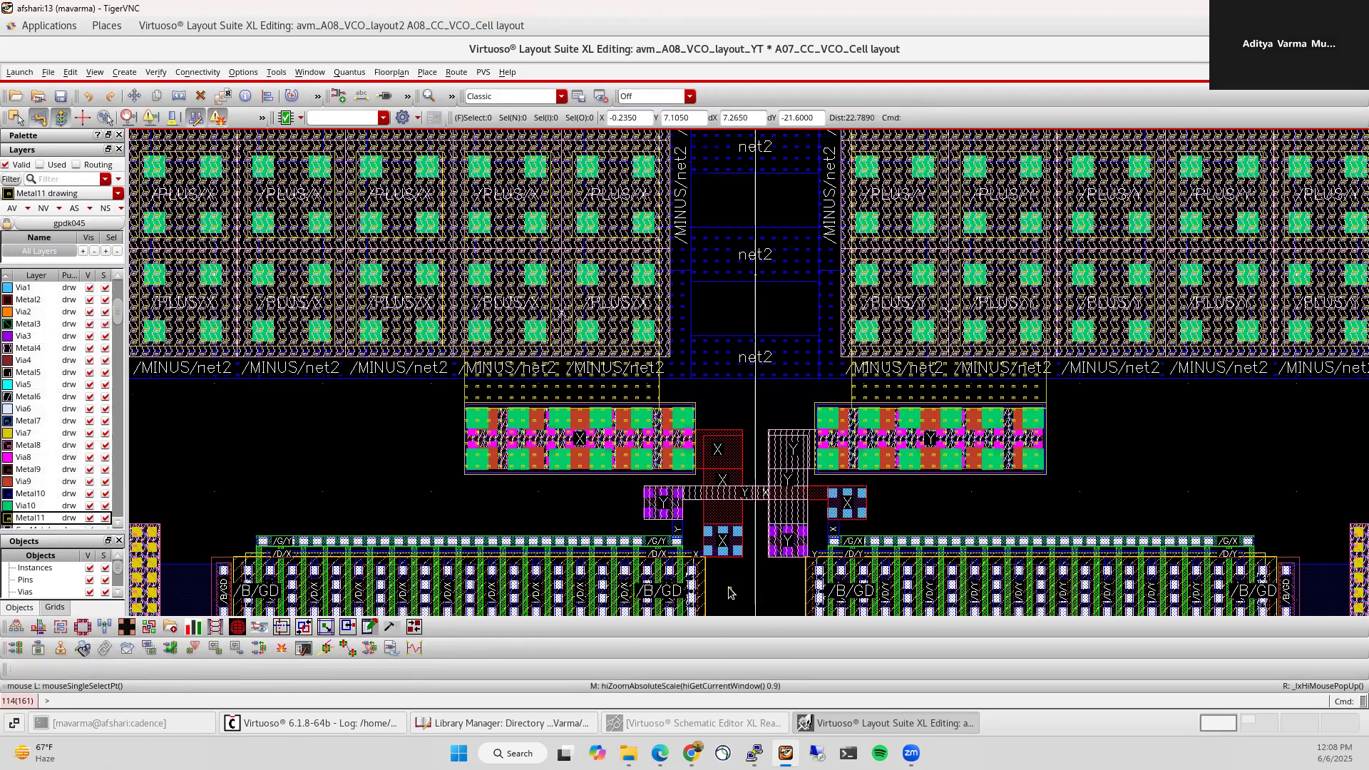
scroll(729, 586, down, 3)
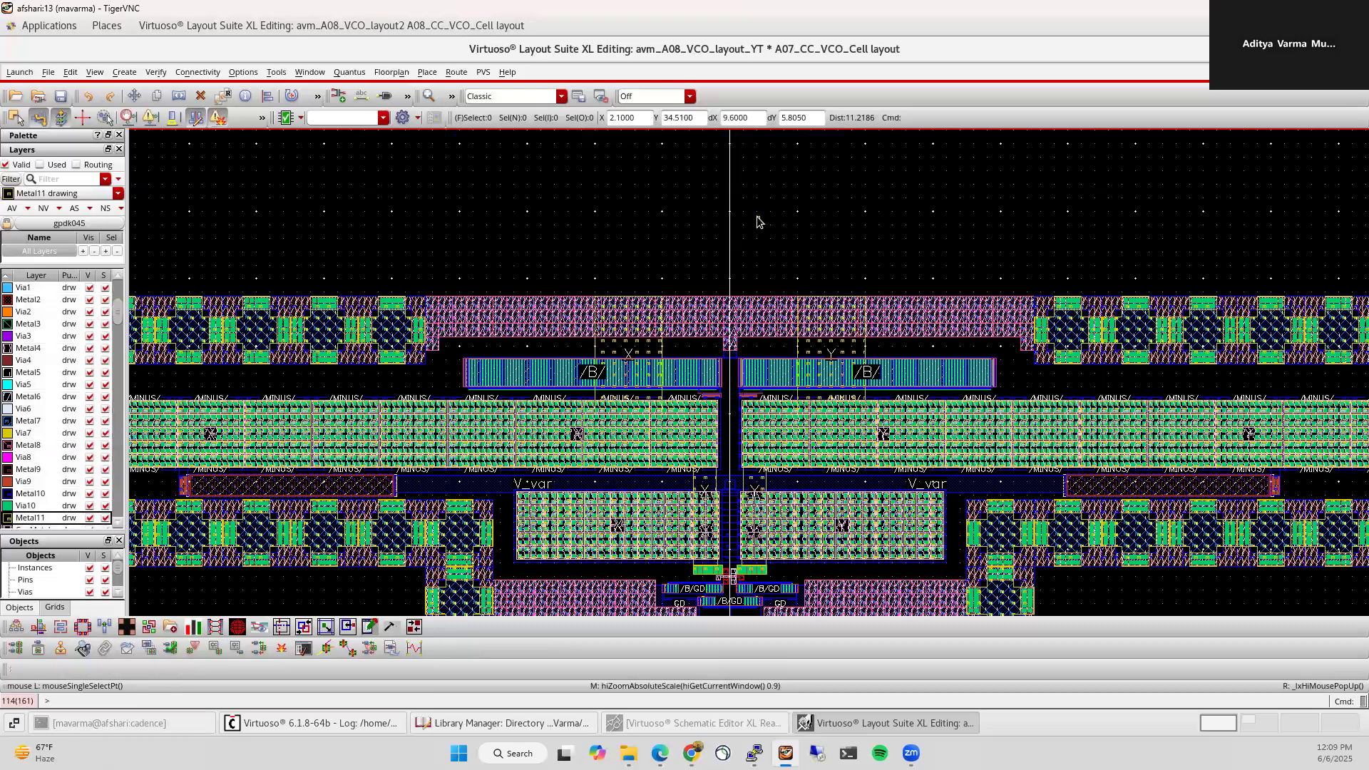
key(f)
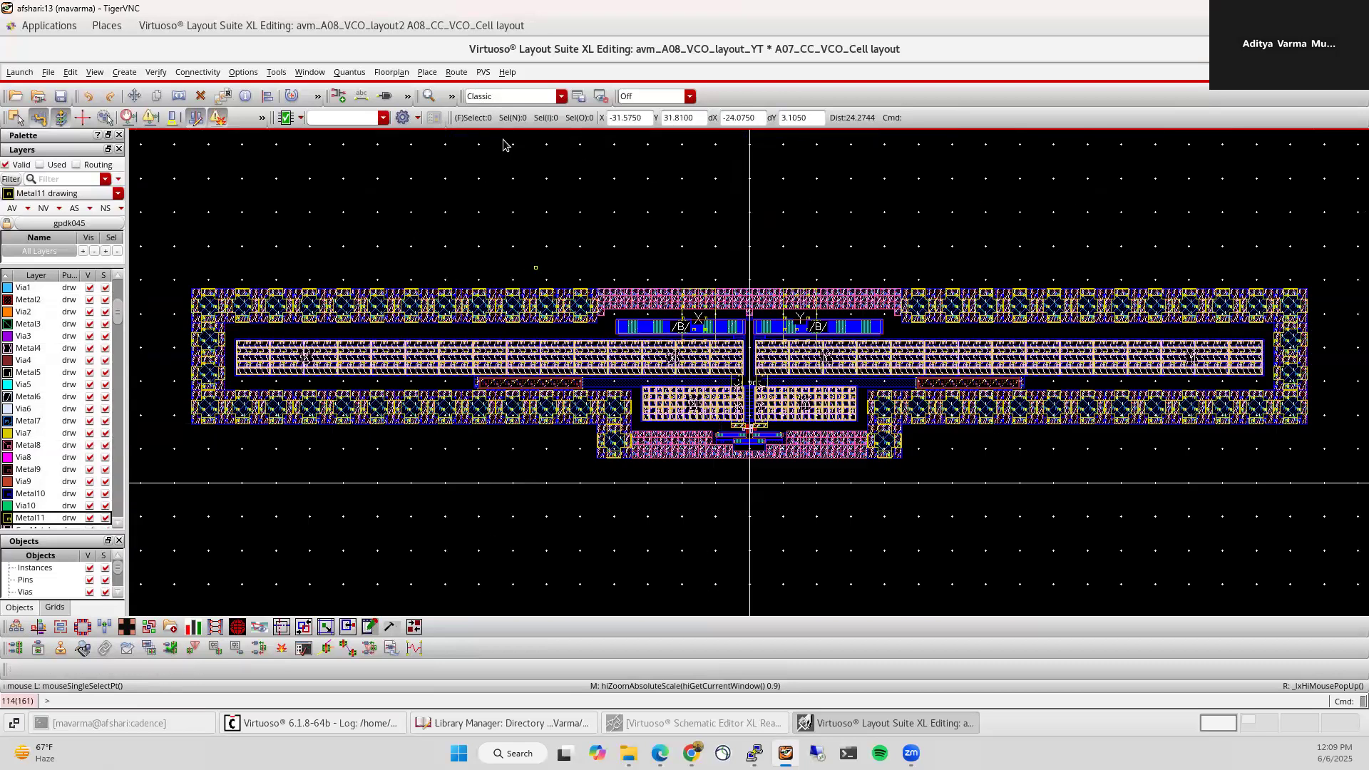
click(482, 72)
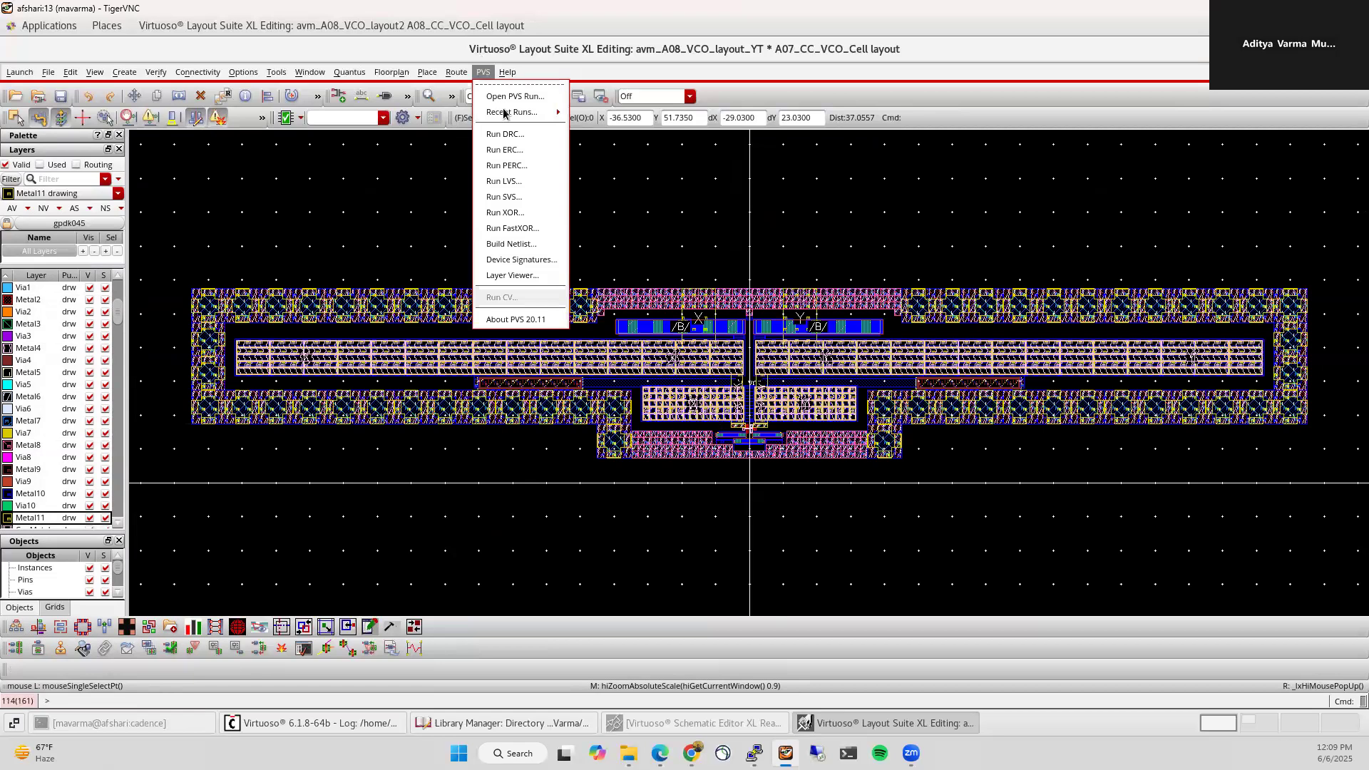
Step: Run PVS DRC, overwriting the old run and saving, then close the results viewer showing 0 results
click(506, 134)
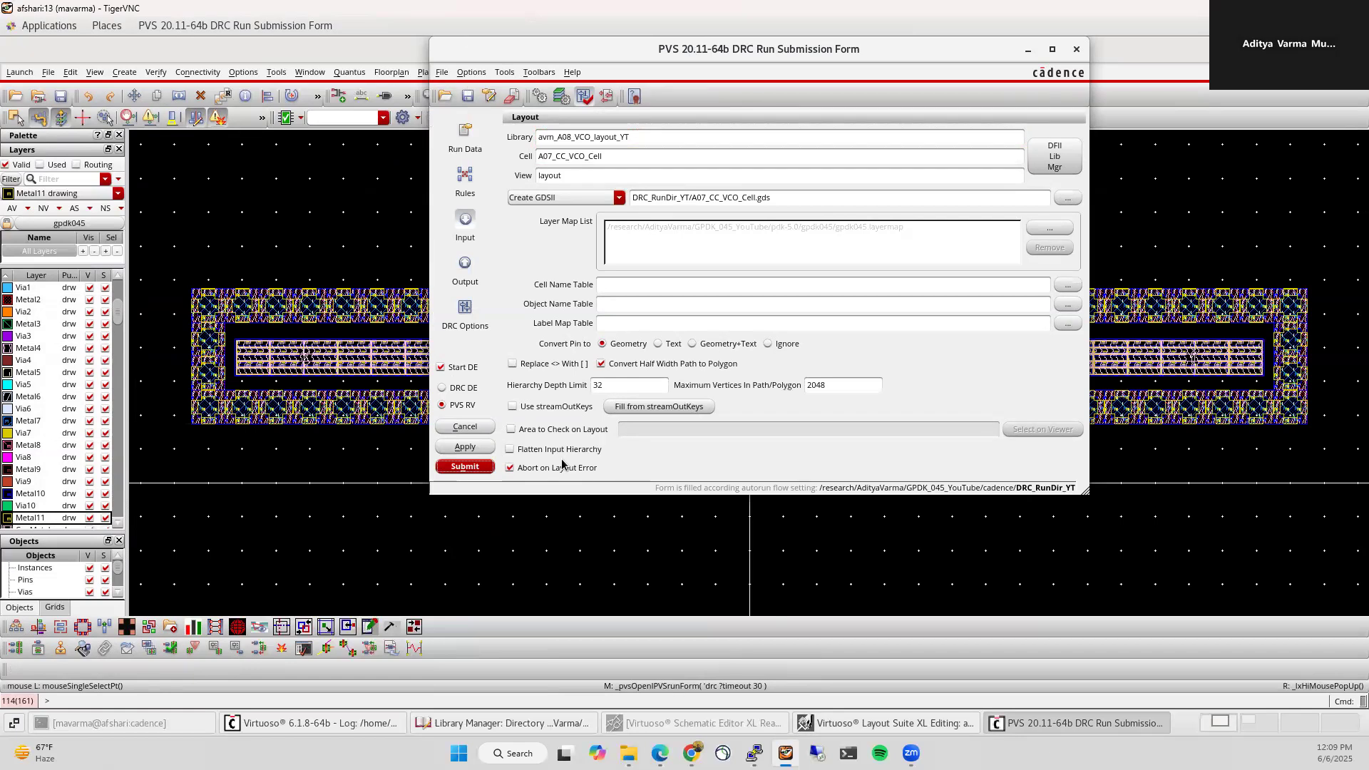
click(469, 468)
click(651, 365)
click(721, 300)
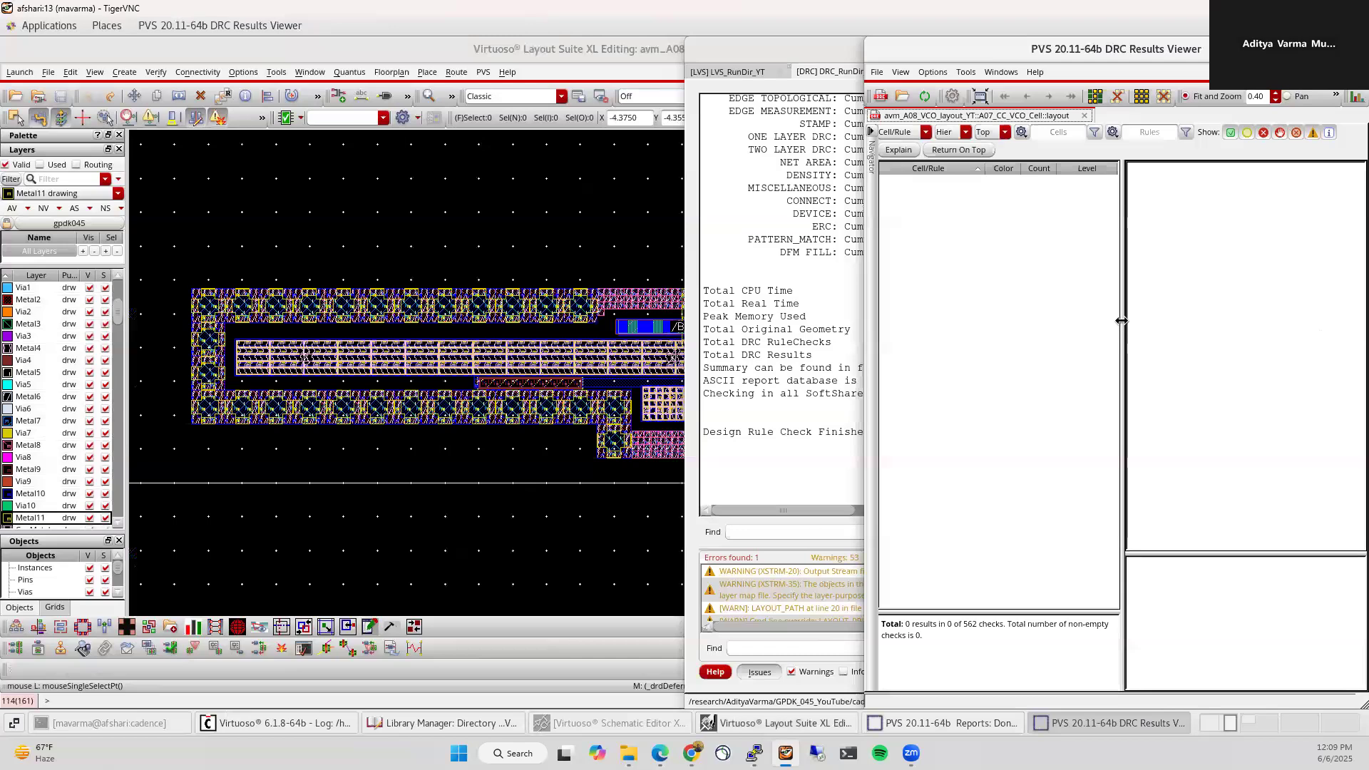
click(1355, 49)
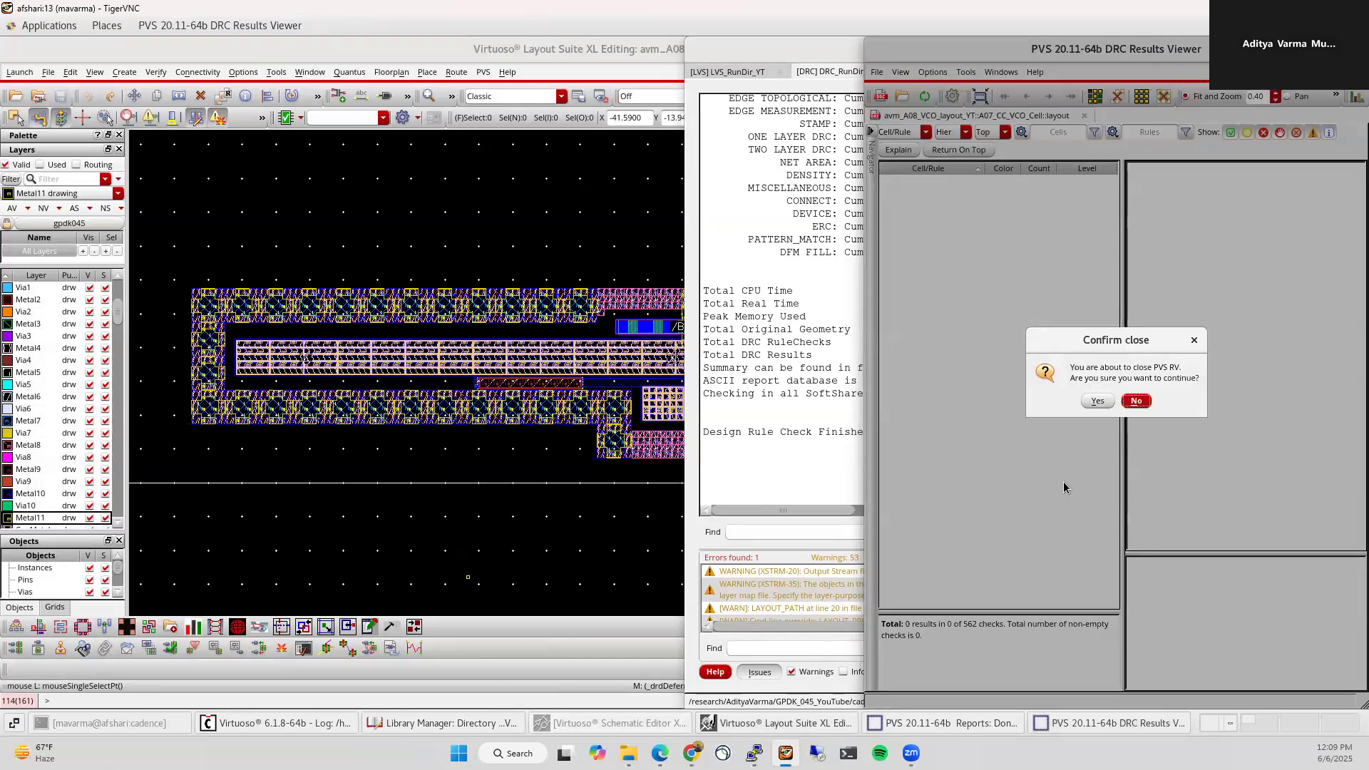
click(1097, 400)
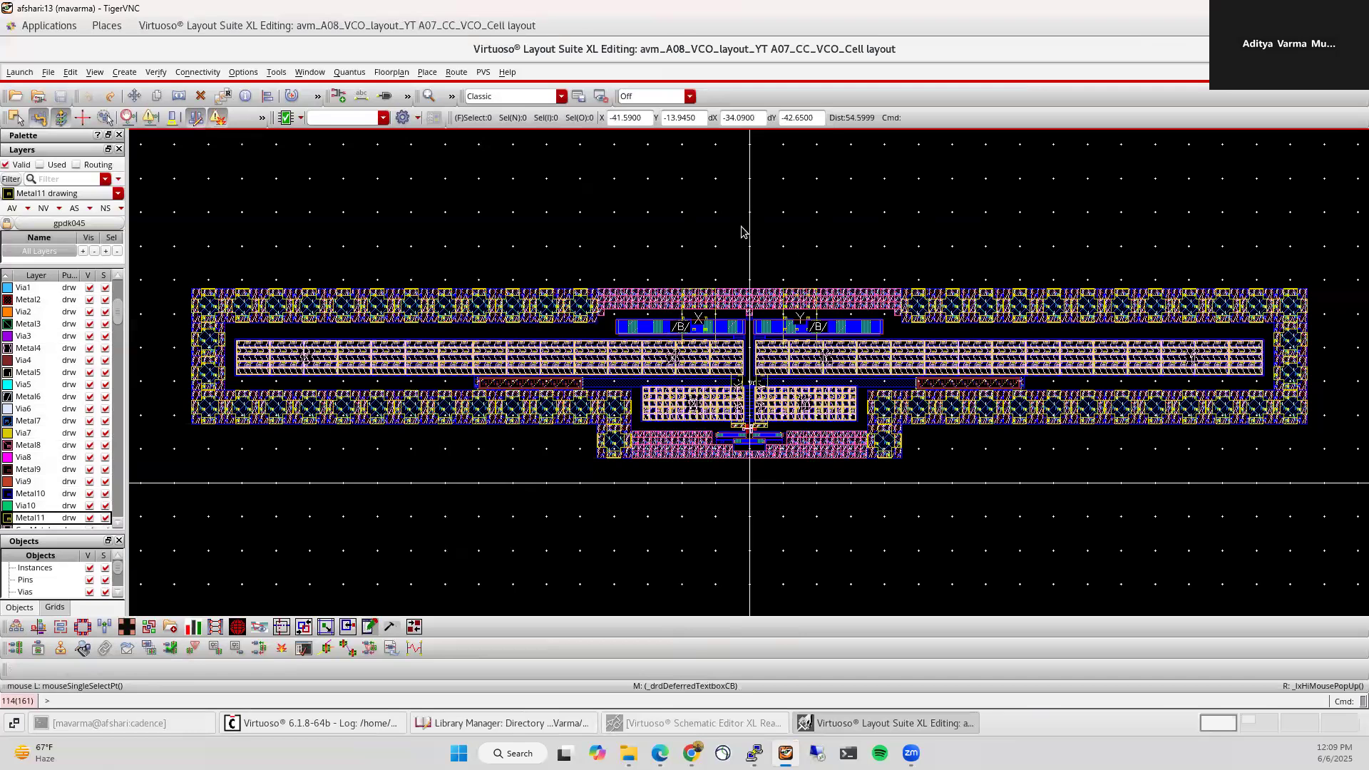
click(483, 72)
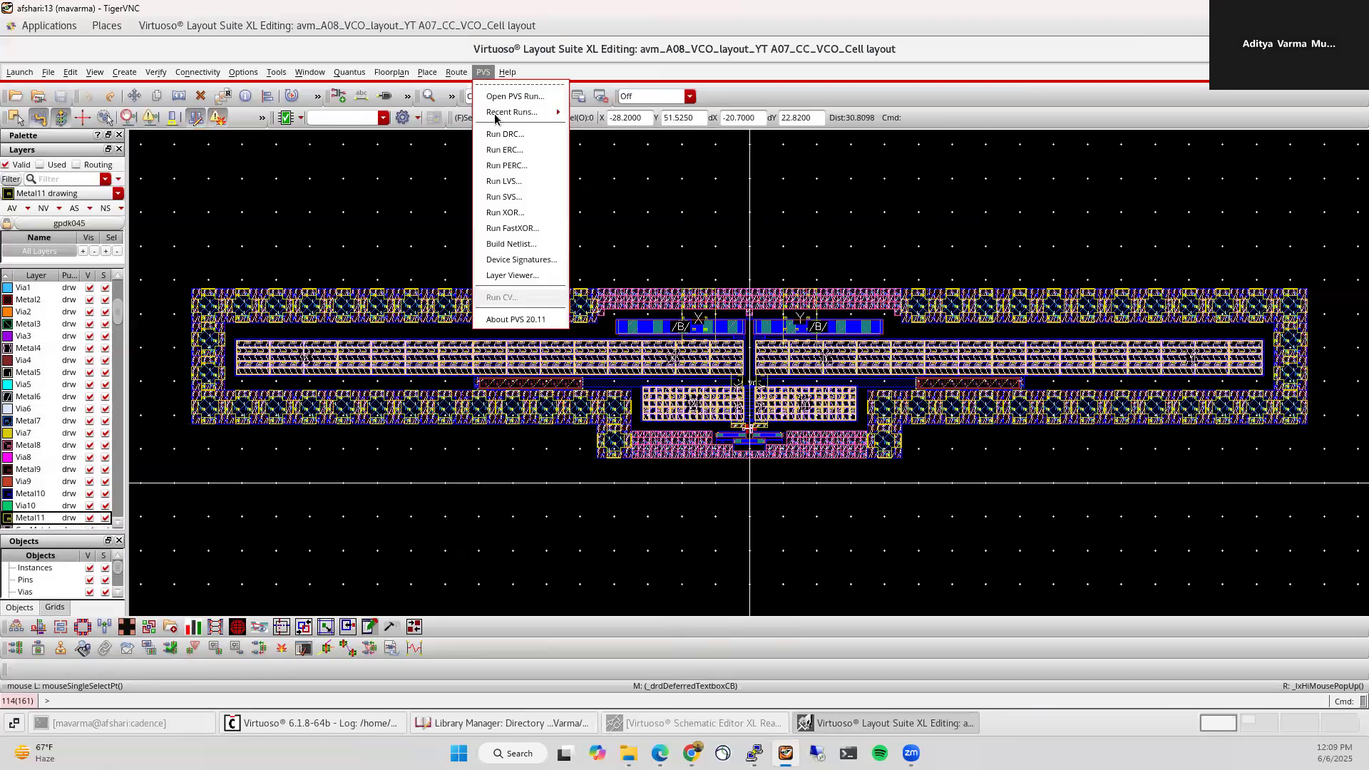
Step: Submit a PVS LVS run overwriting the old directory, then close the Comparison Match reports
click(503, 181)
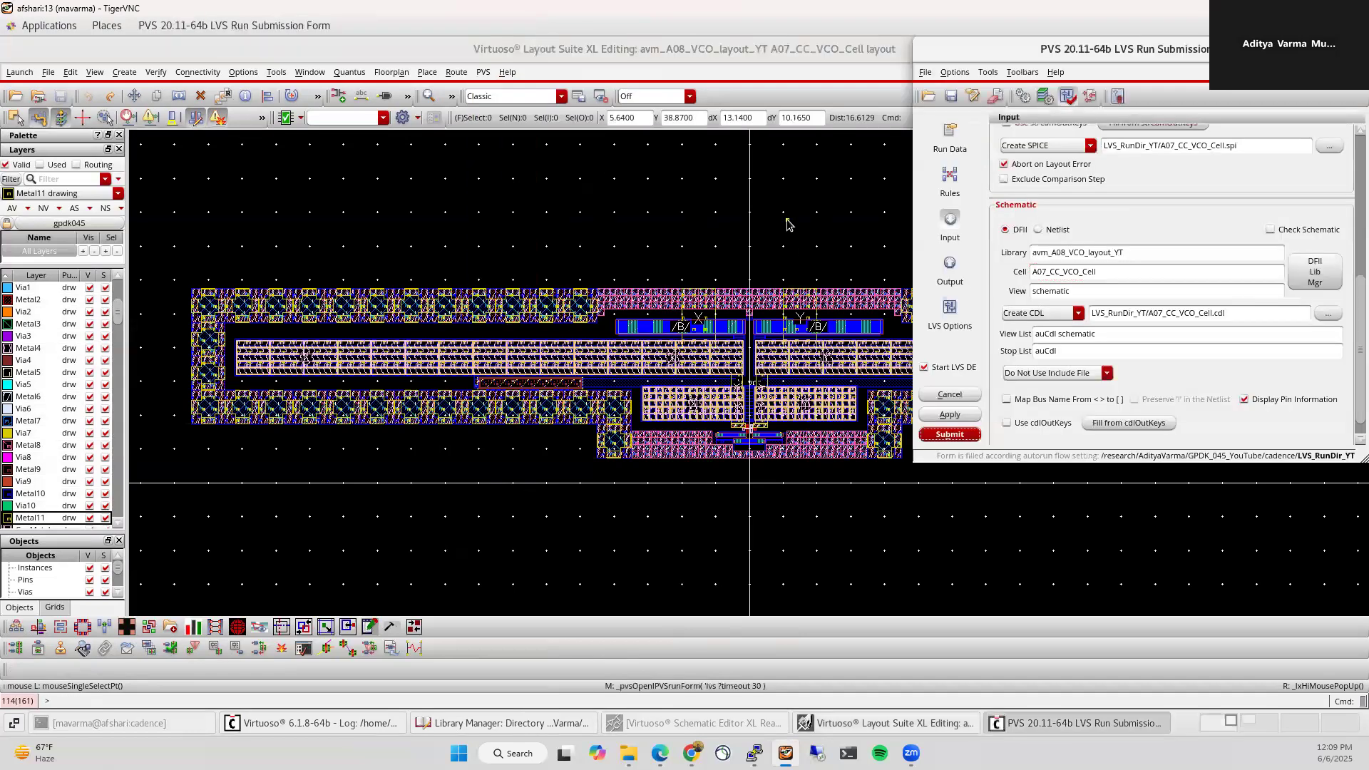
click(950, 435)
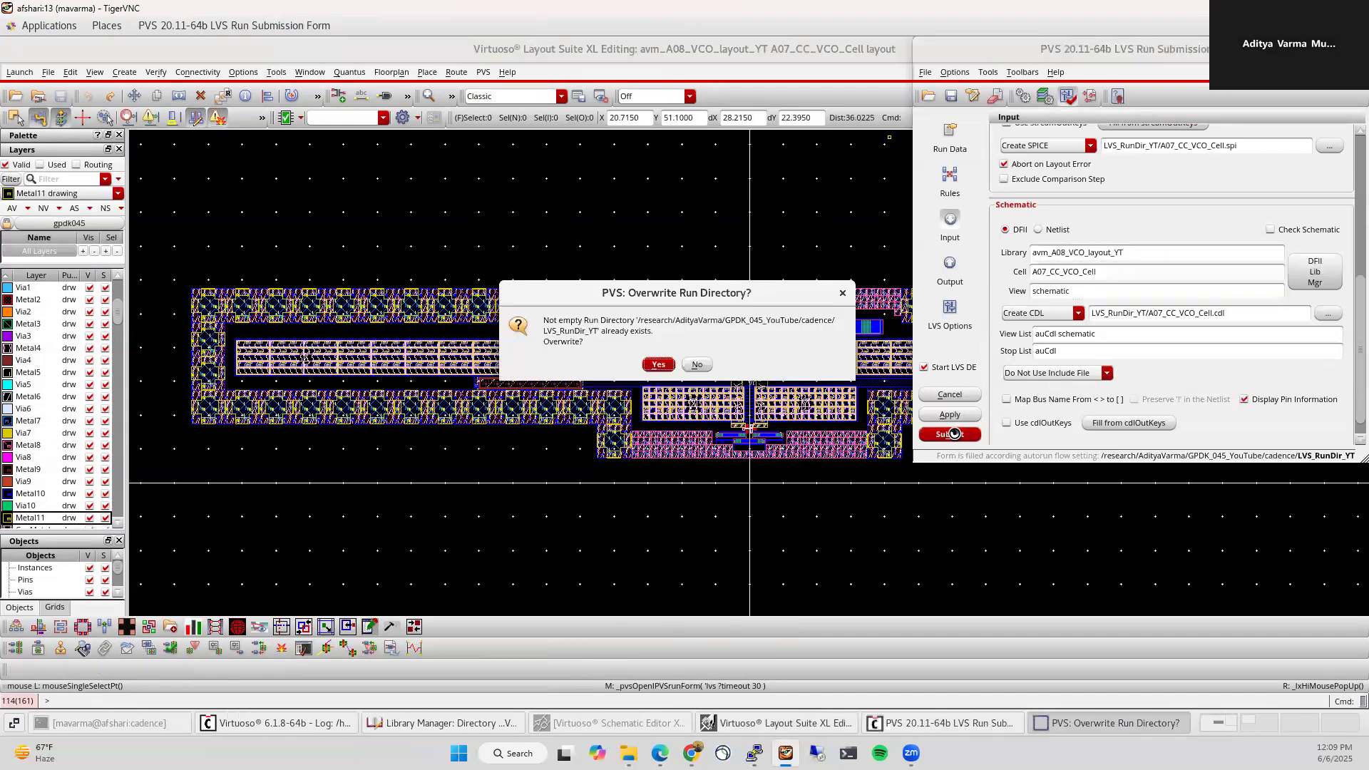
click(653, 366)
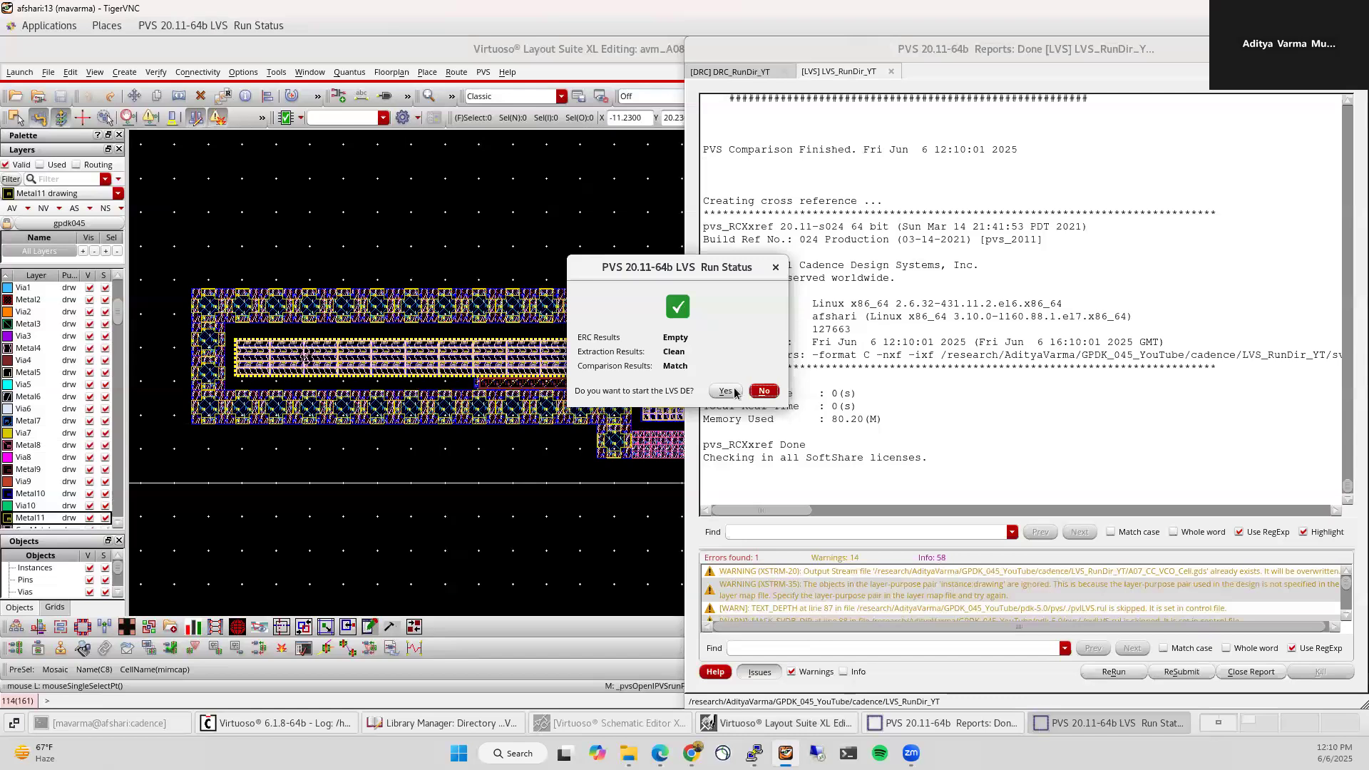
click(764, 390)
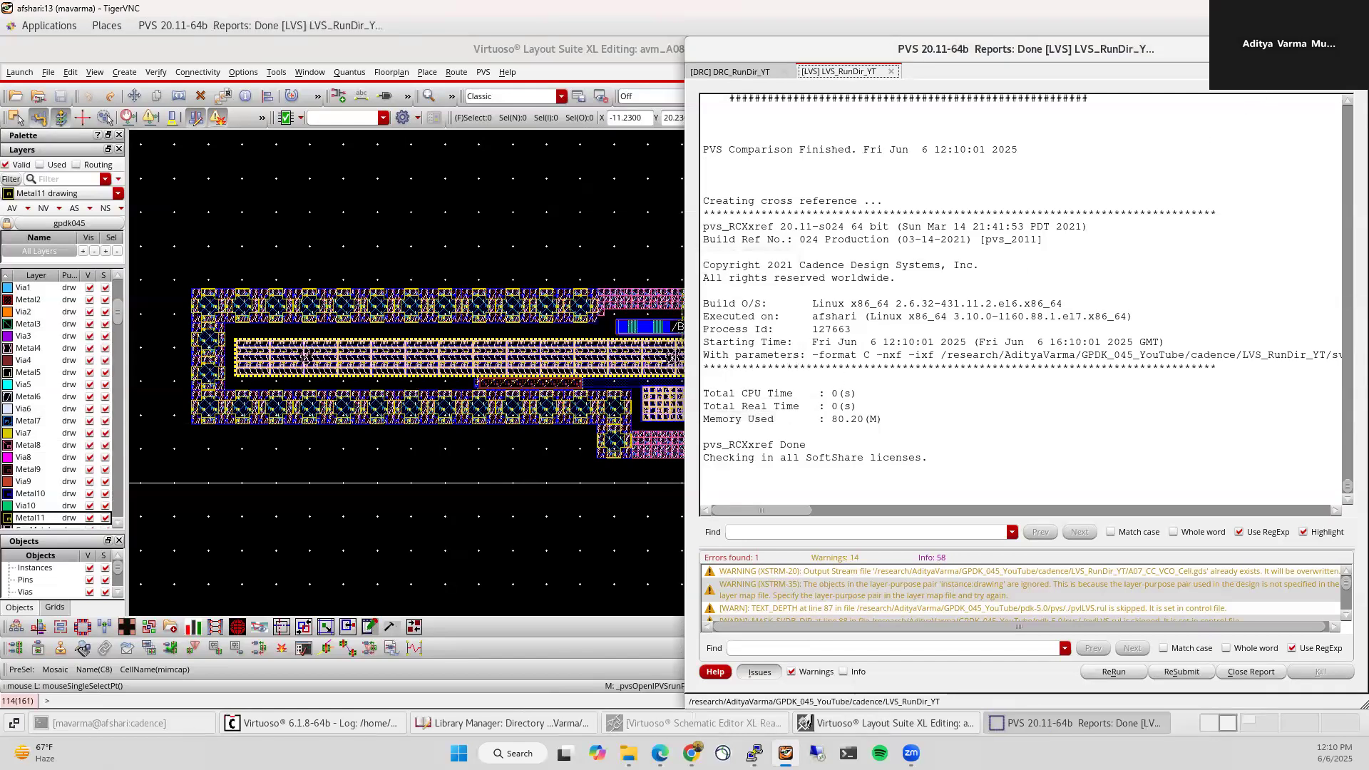
click(1354, 49)
click(349, 72)
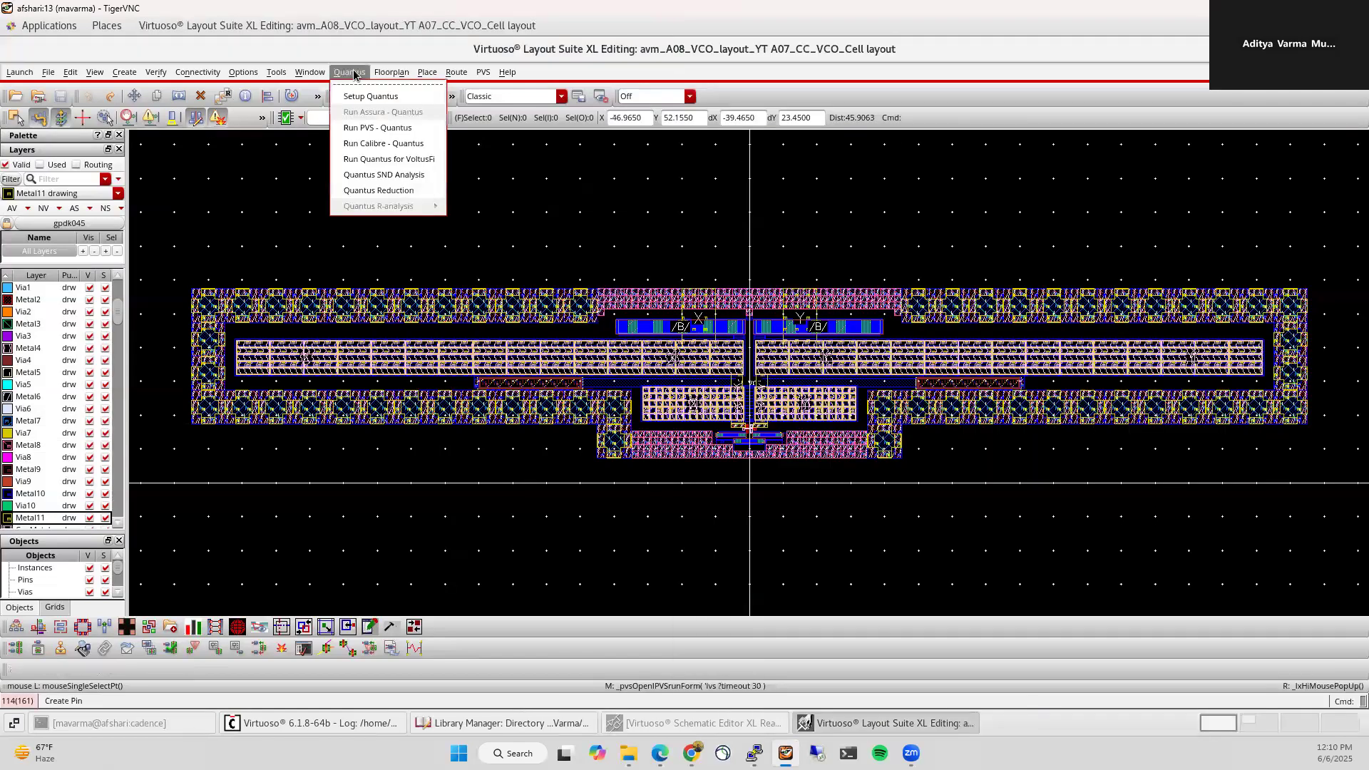
Step: Open the PVS-based Quantus run form and append _YT to the output library name
click(376, 127)
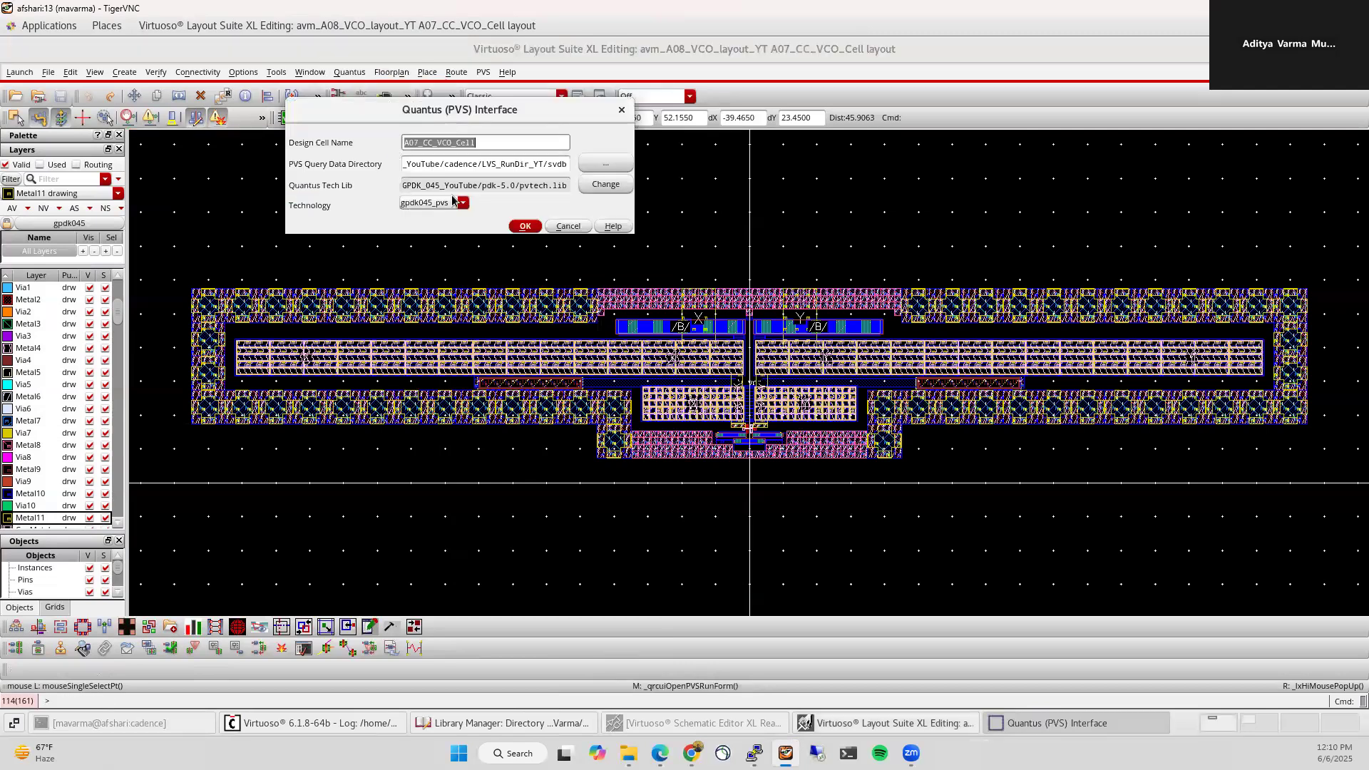
click(524, 227)
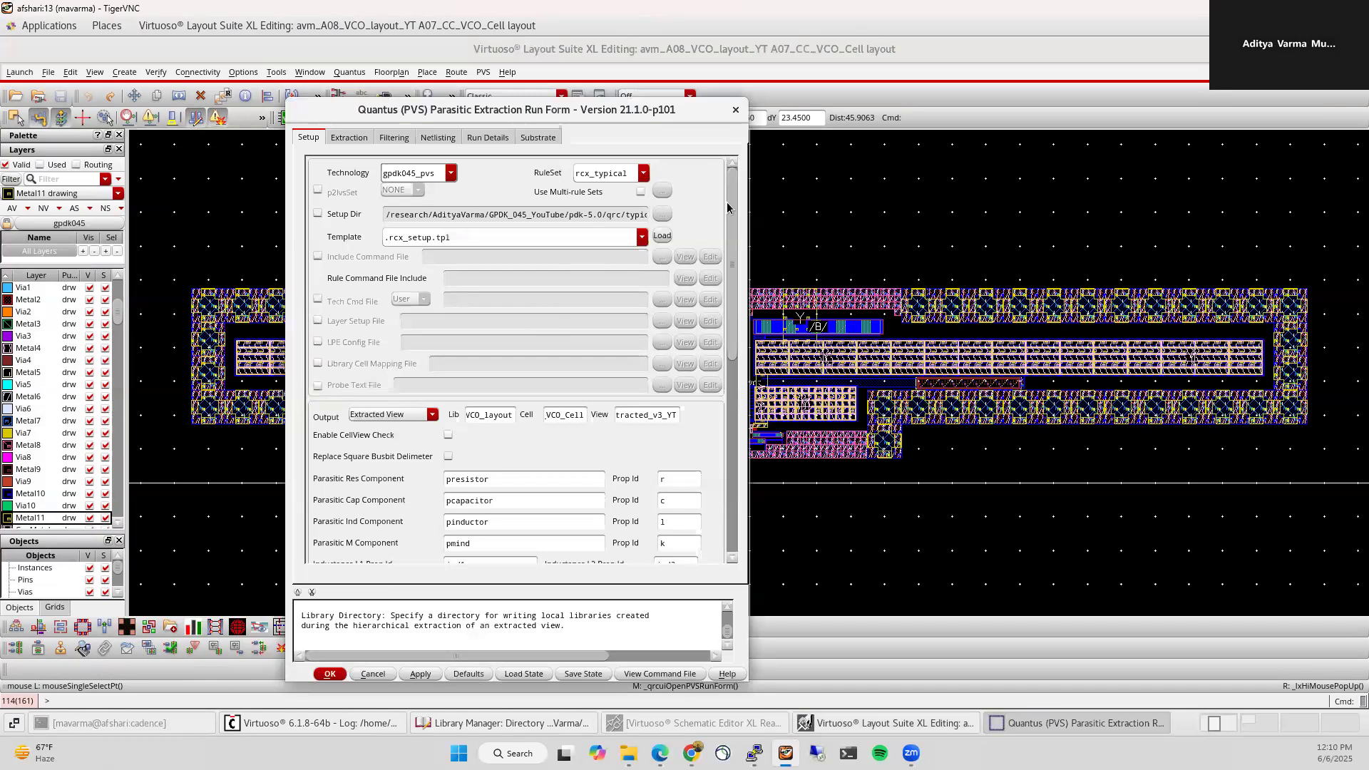
mouse_move(732, 206)
mouse_down()
mouse_move(745, 403)
mouse_move(745, 203)
mouse_up()
drag(501, 406, 434, 405)
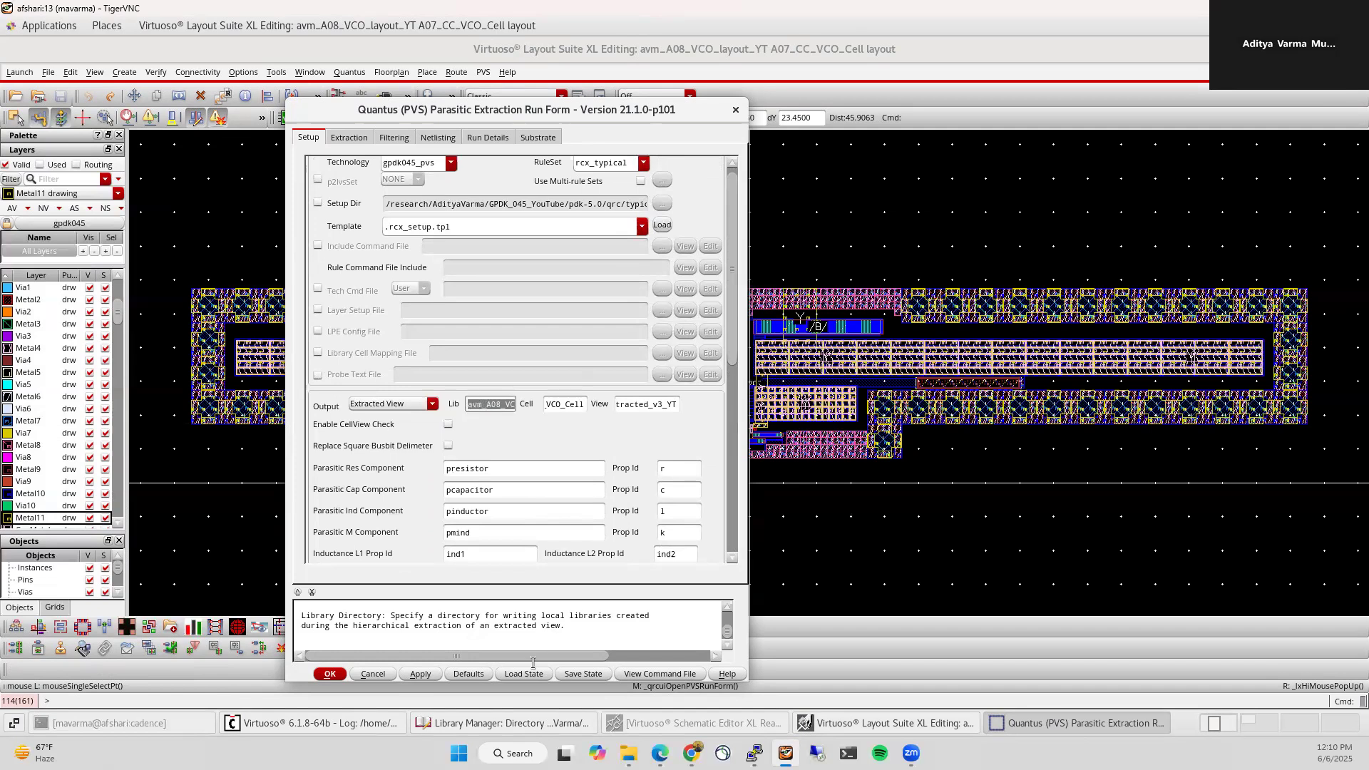
click(511, 731)
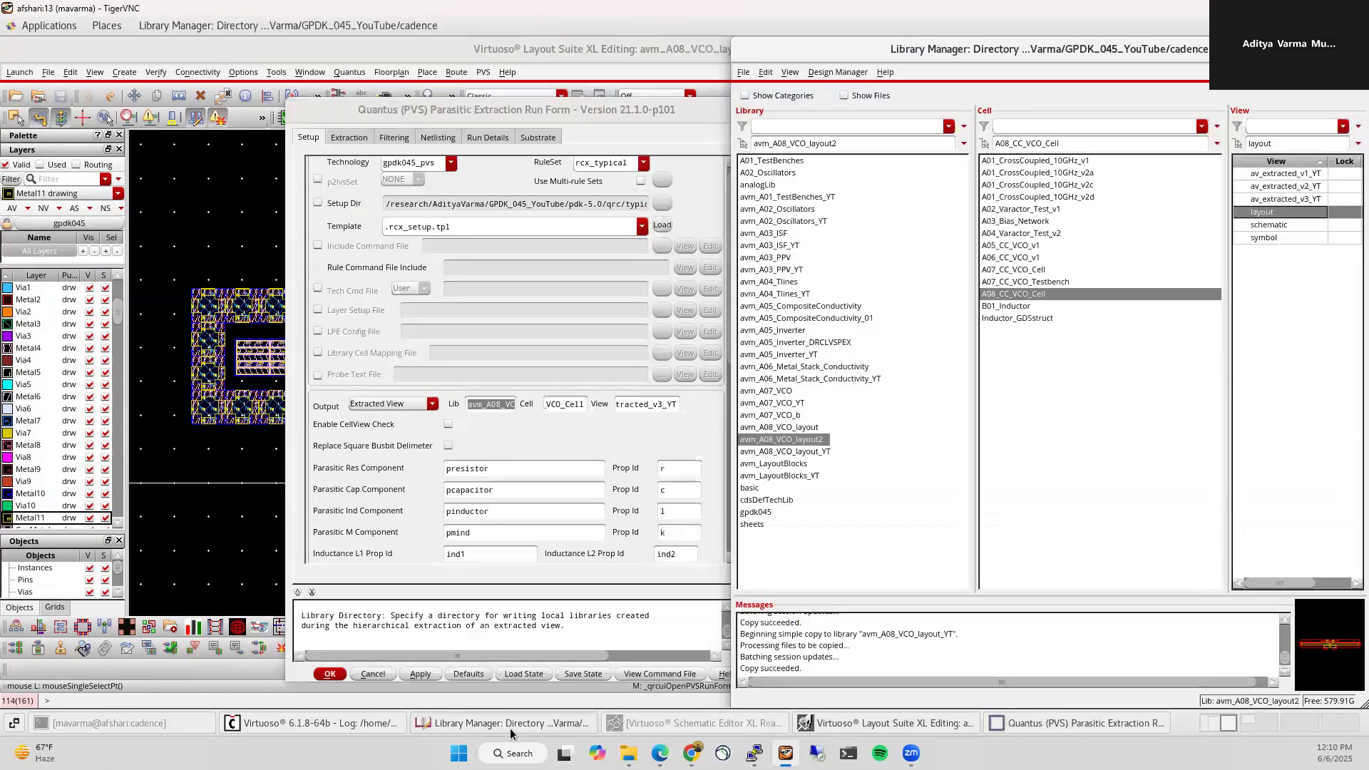
drag(487, 404, 539, 403)
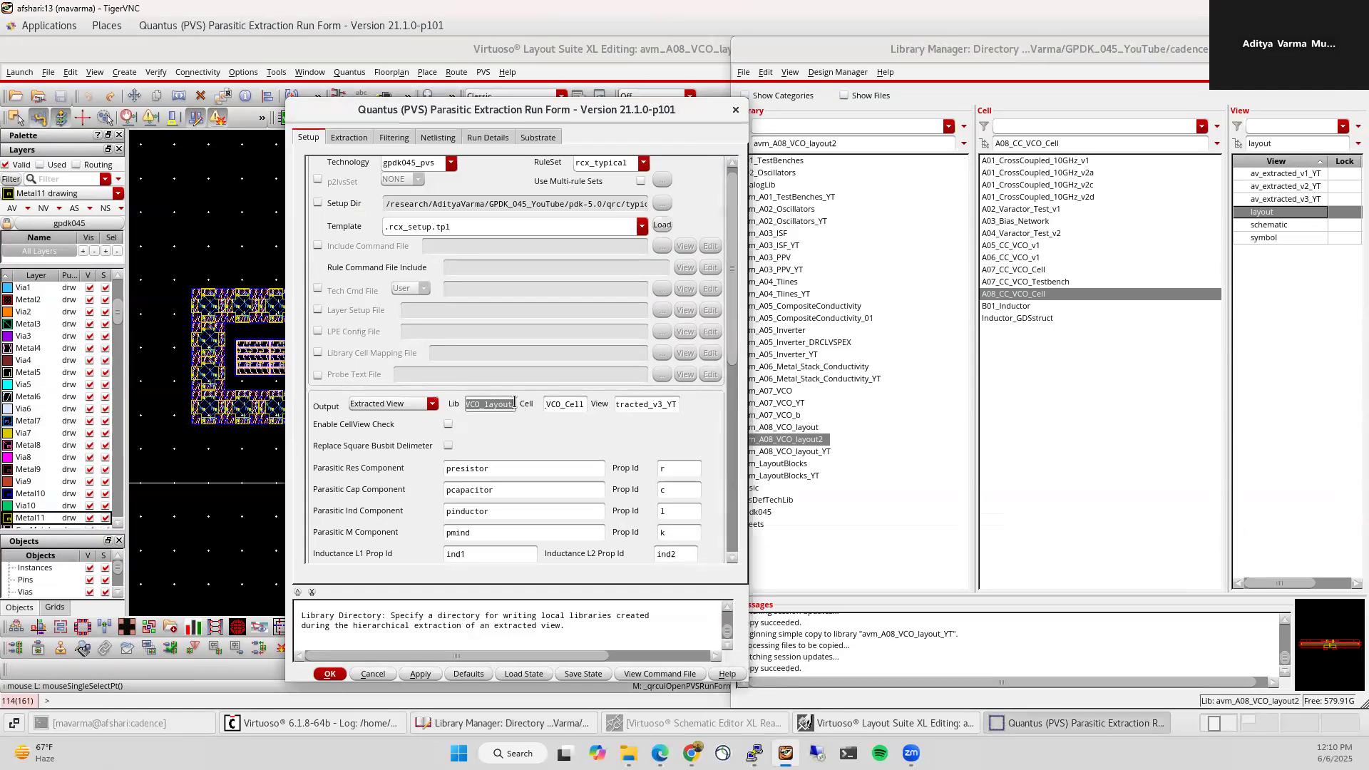
click(513, 402)
text(_YT)
Step: Fix the cell name, set the view to av_extracted_v1_YT, and run extraction, overwriting existing data
drag(558, 406, 535, 409)
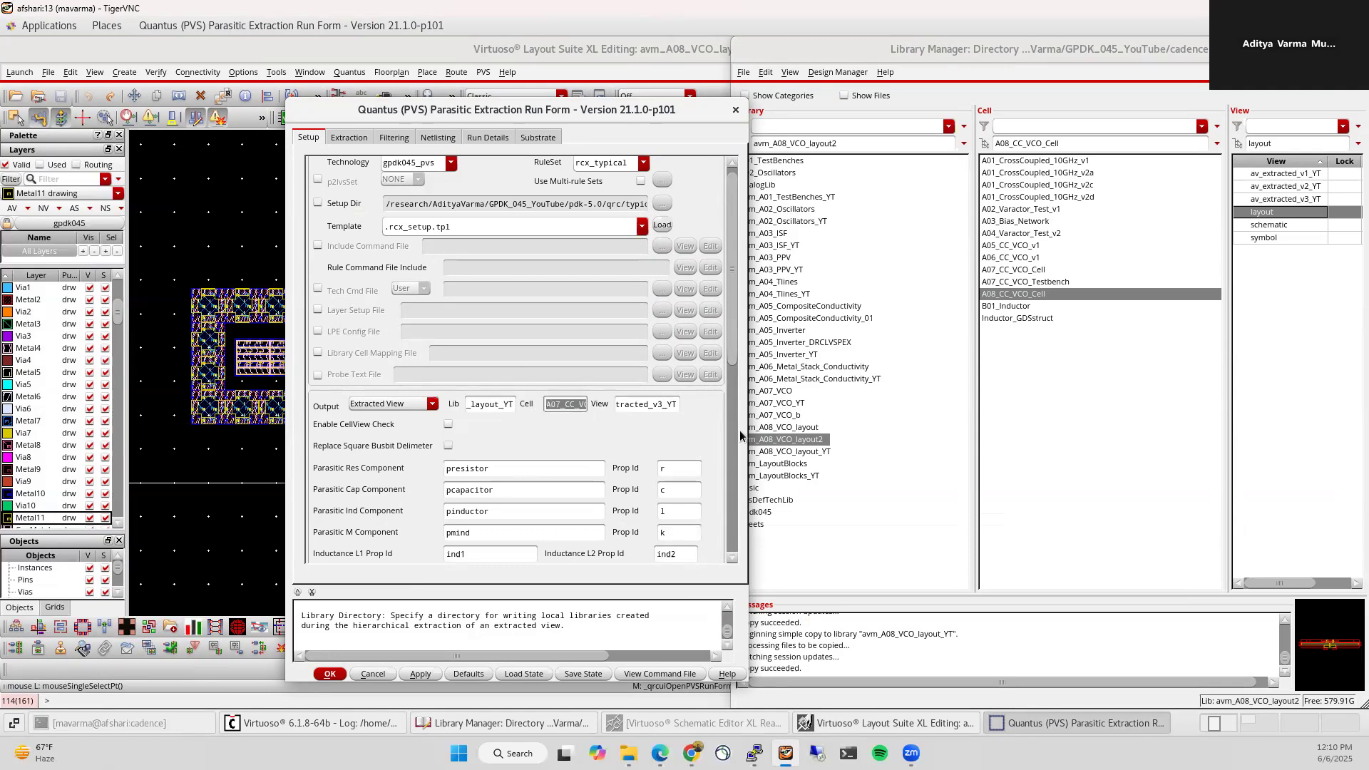
click(816, 451)
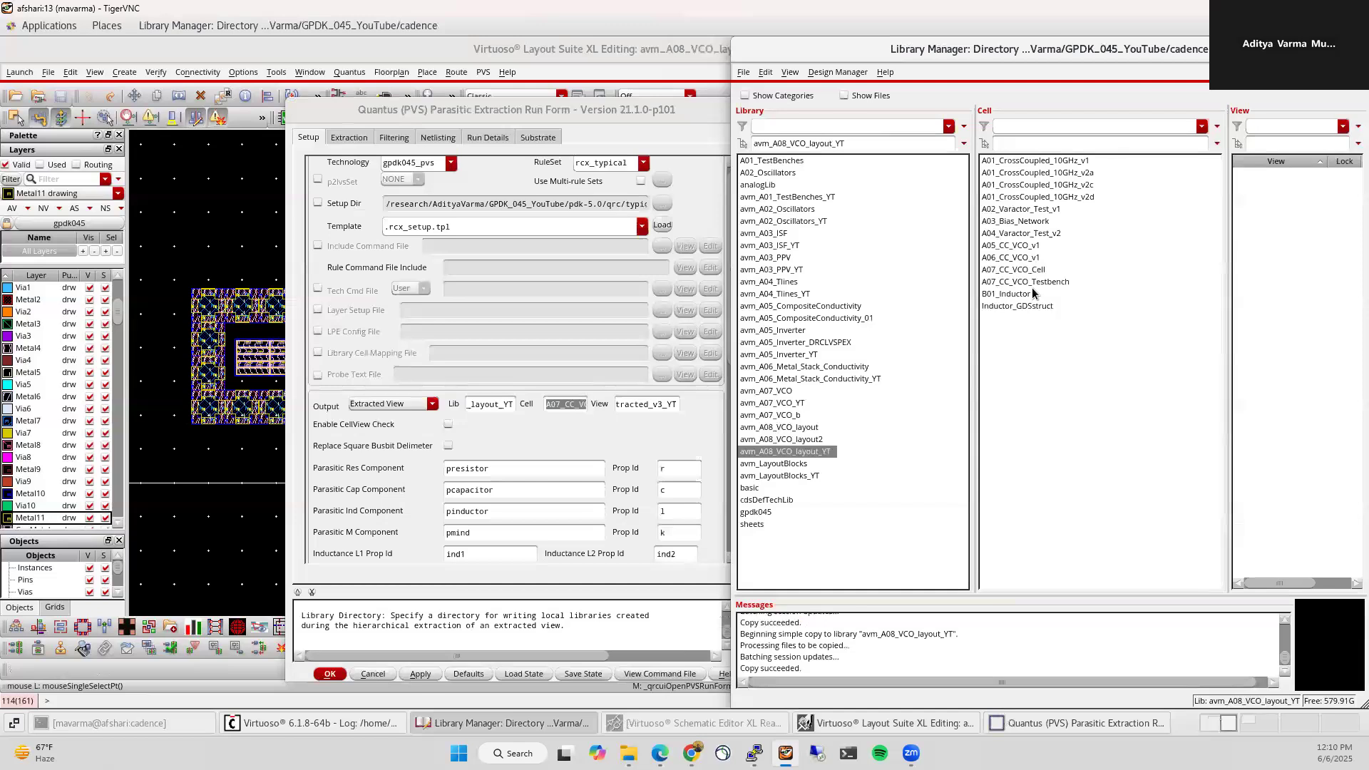
click(1024, 271)
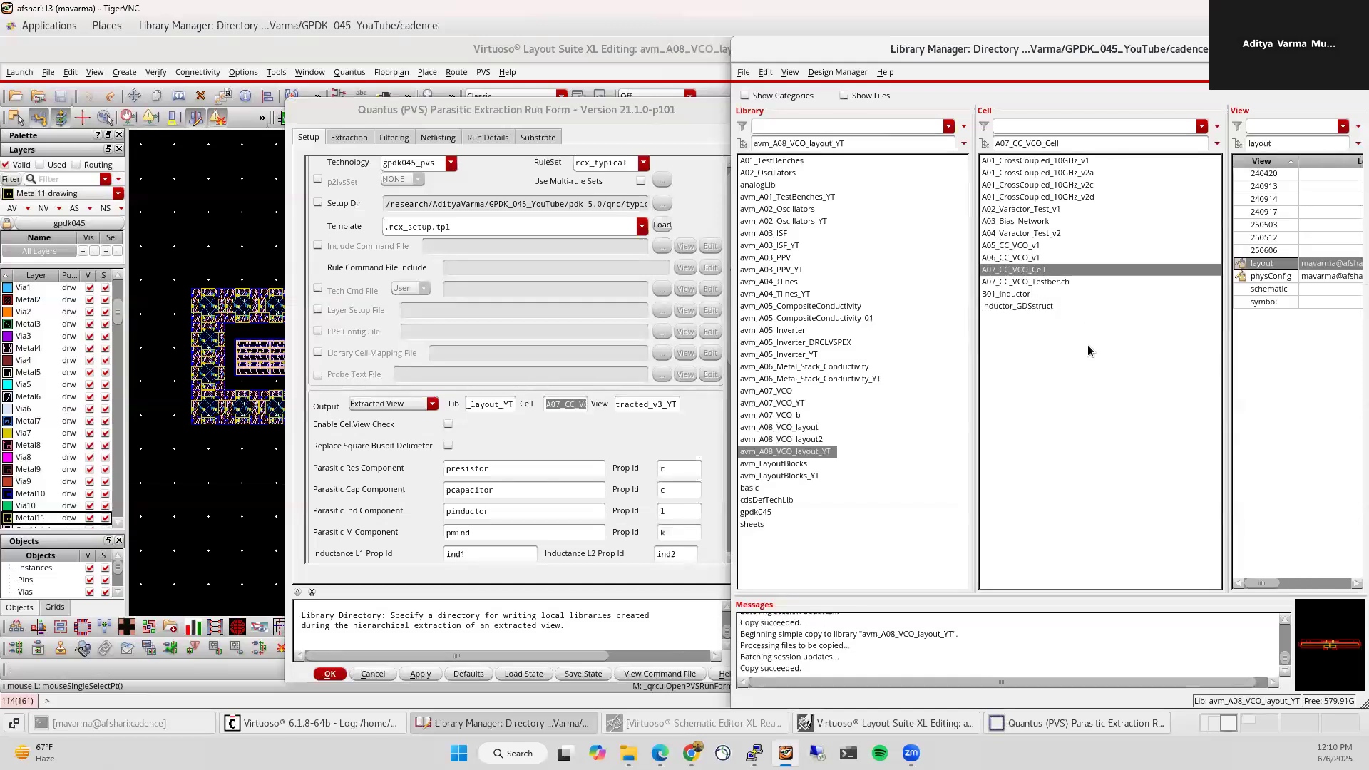
click(563, 404)
key(BackSpace)
key(BackSpace)
key(BackSpace)
key(BackSpace)
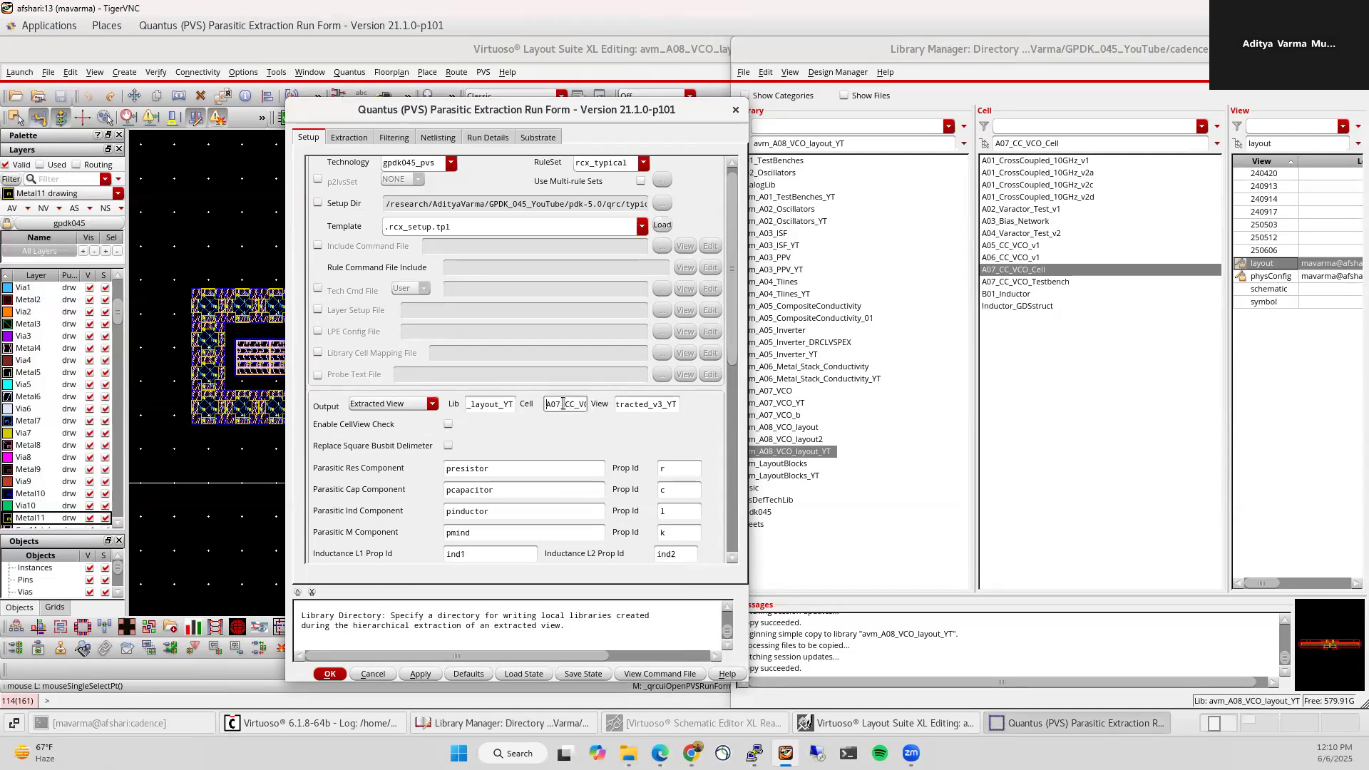
key(Right)
key(Right)
key(Right)
key(Right)
key(Right)
key(Right)
key(Right)
key(Right)
key(Right)
key(Right)
key(Right)
click(663, 404)
key(BackSpace)
text(1)
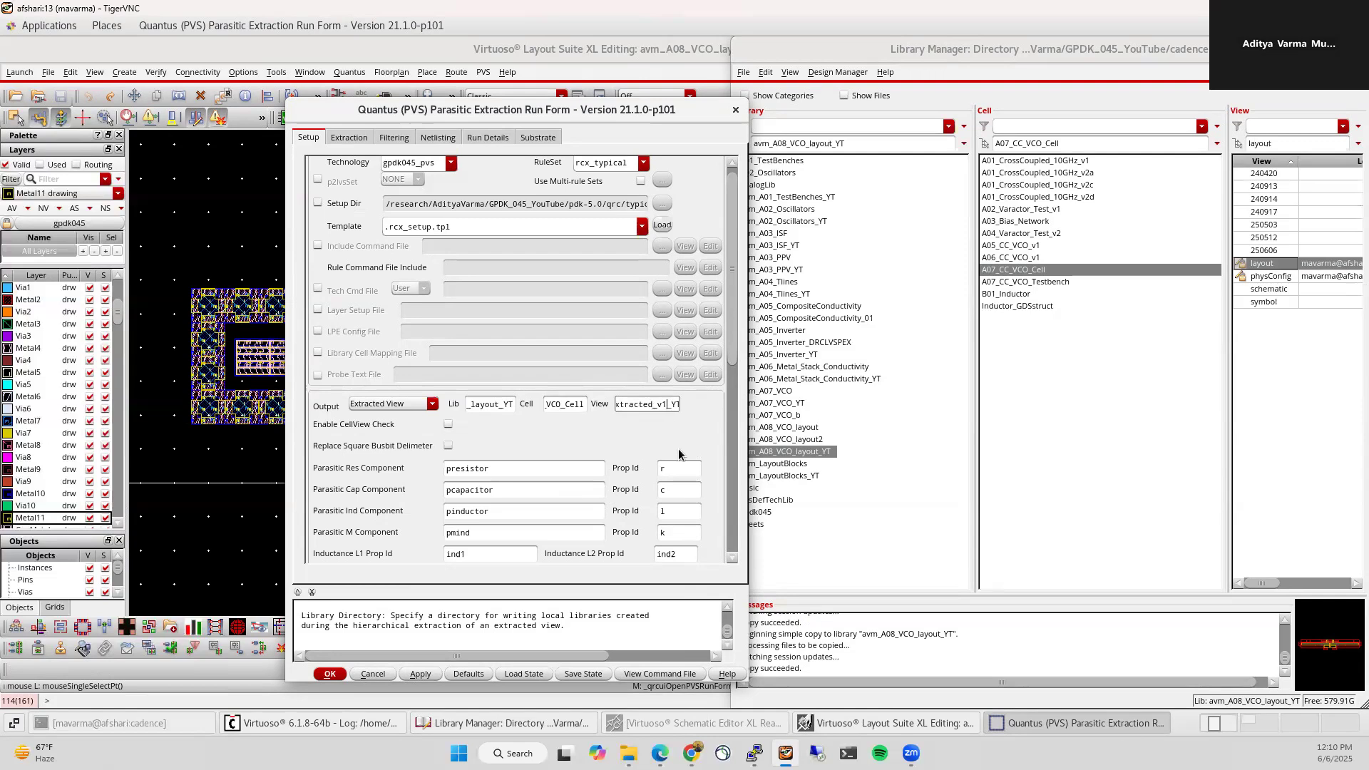
click(330, 681)
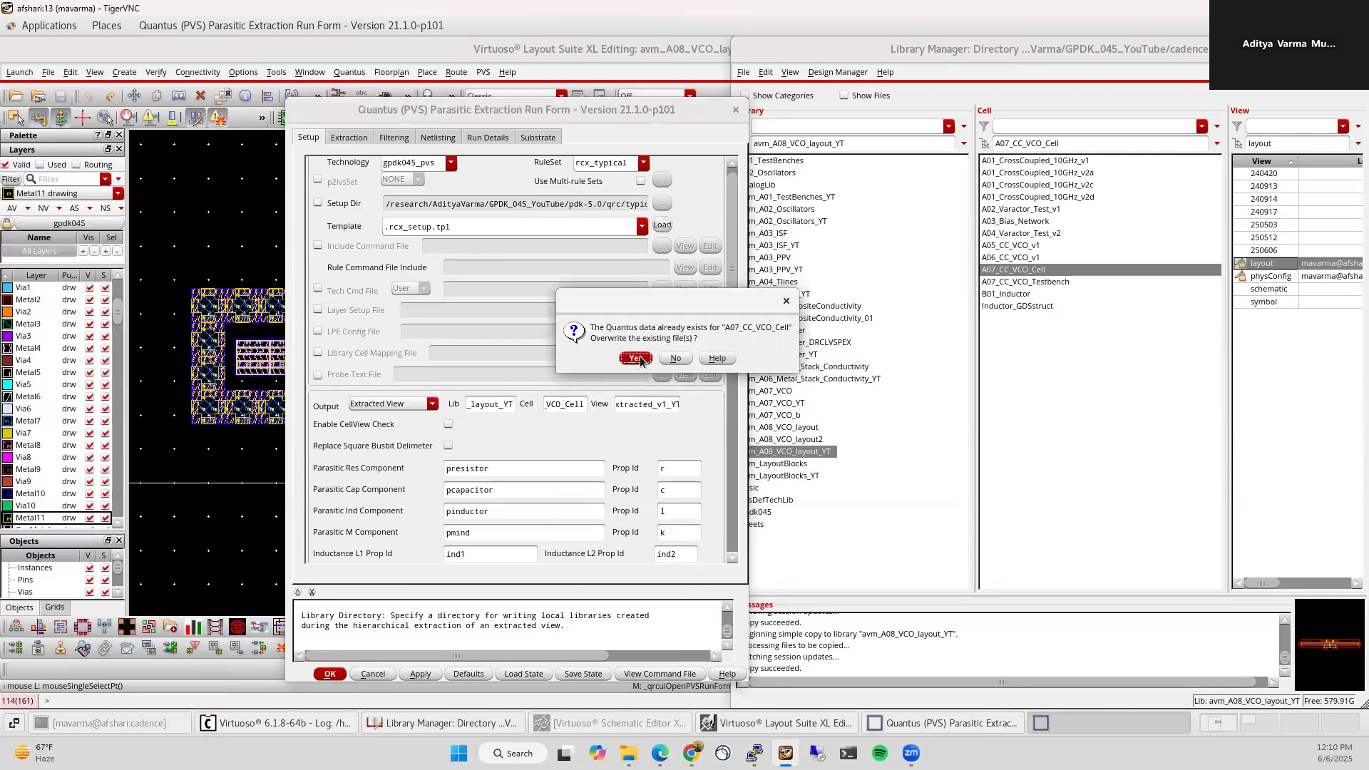
click(636, 358)
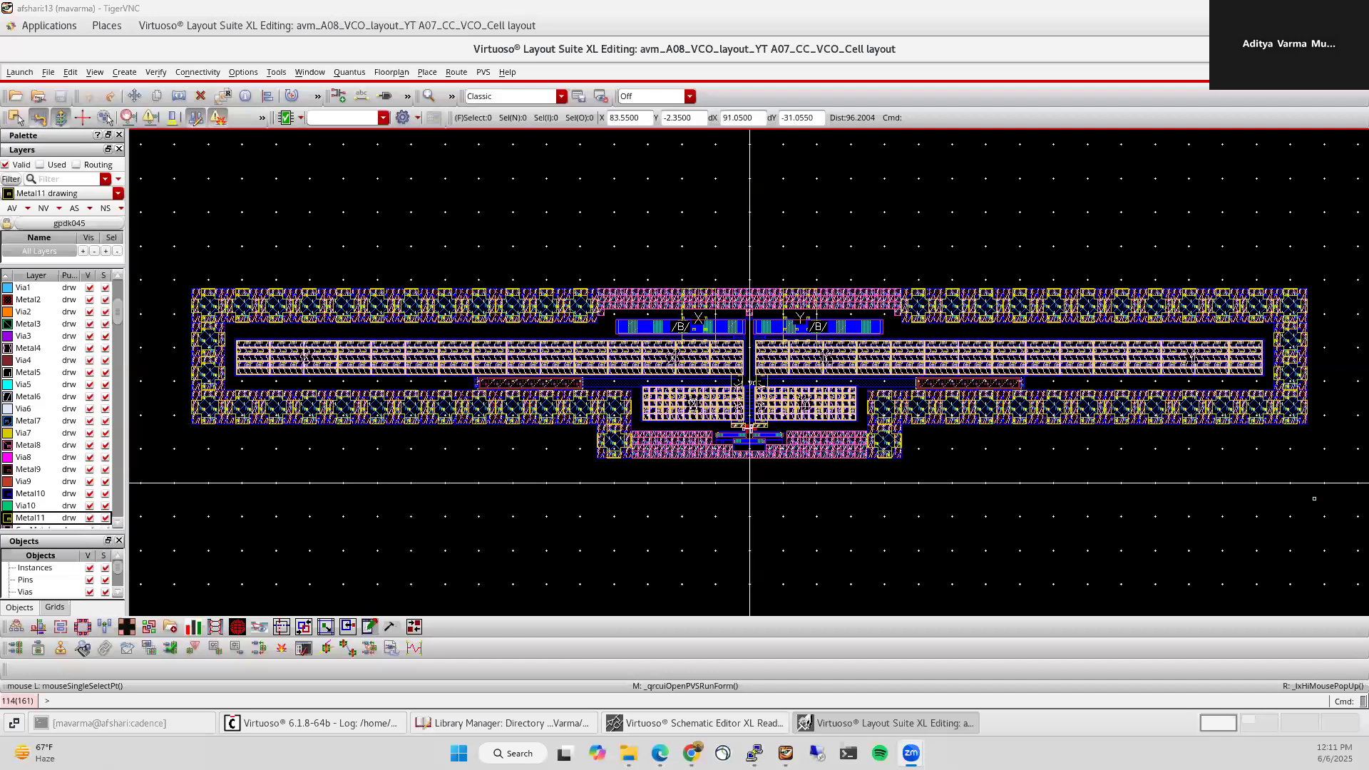
click(870, 729)
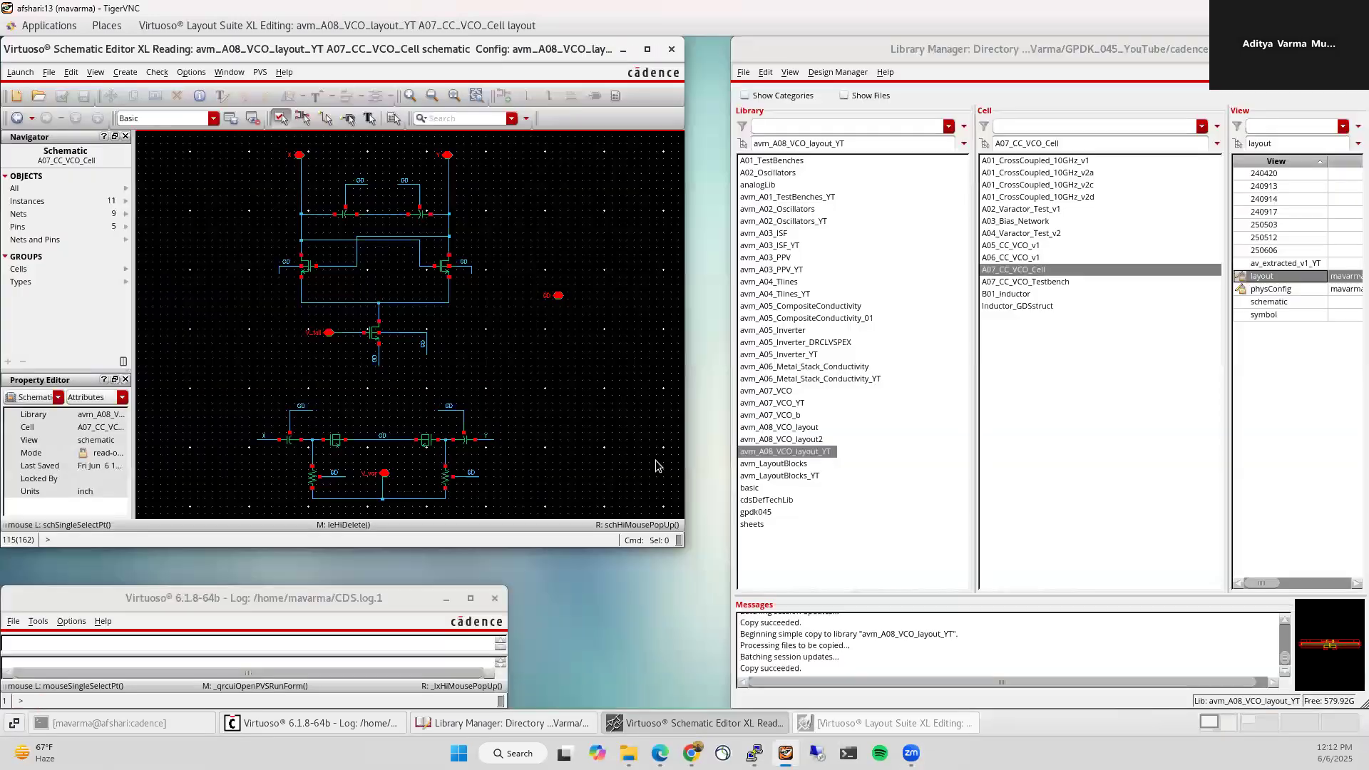
Step: Close the VCO cell schematic and open the A07_CC_VCO_Testbench schematic, widened and fitted to view
click(671, 50)
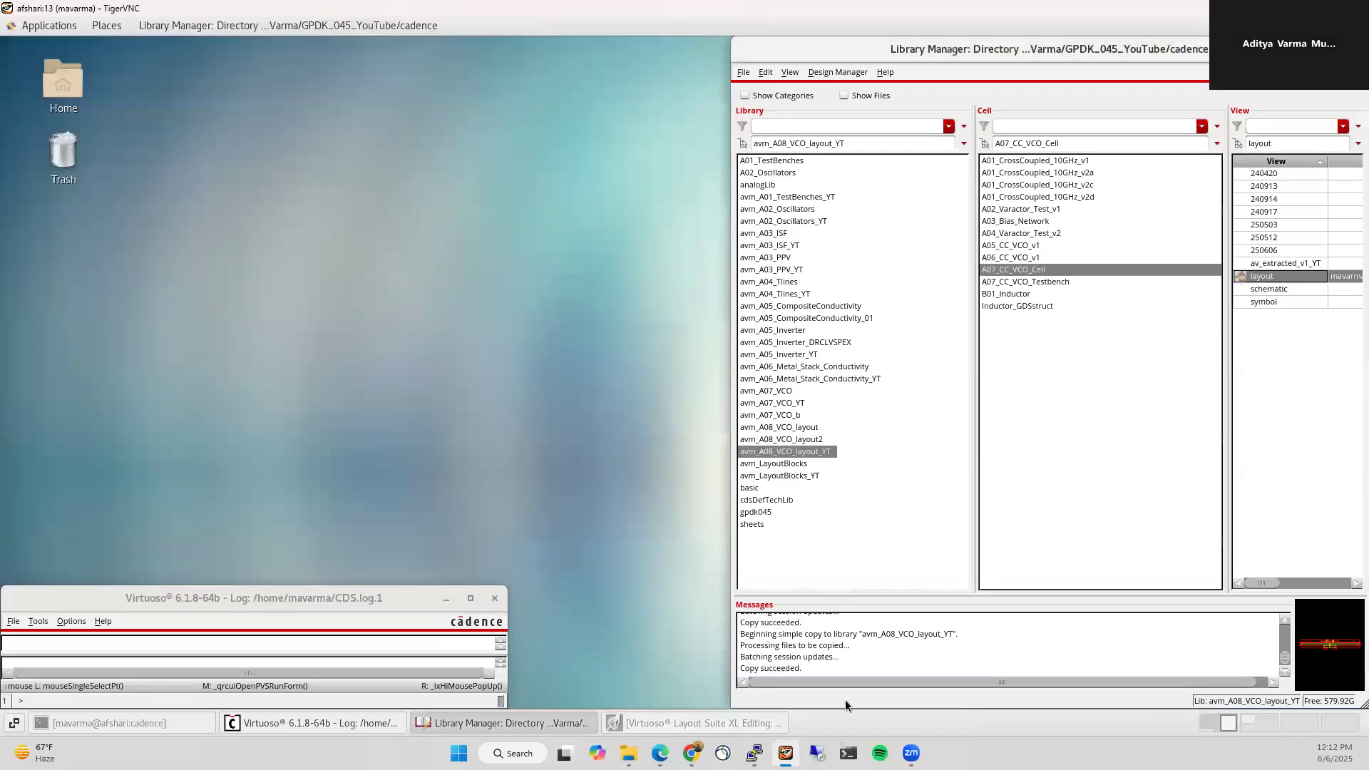
click(702, 723)
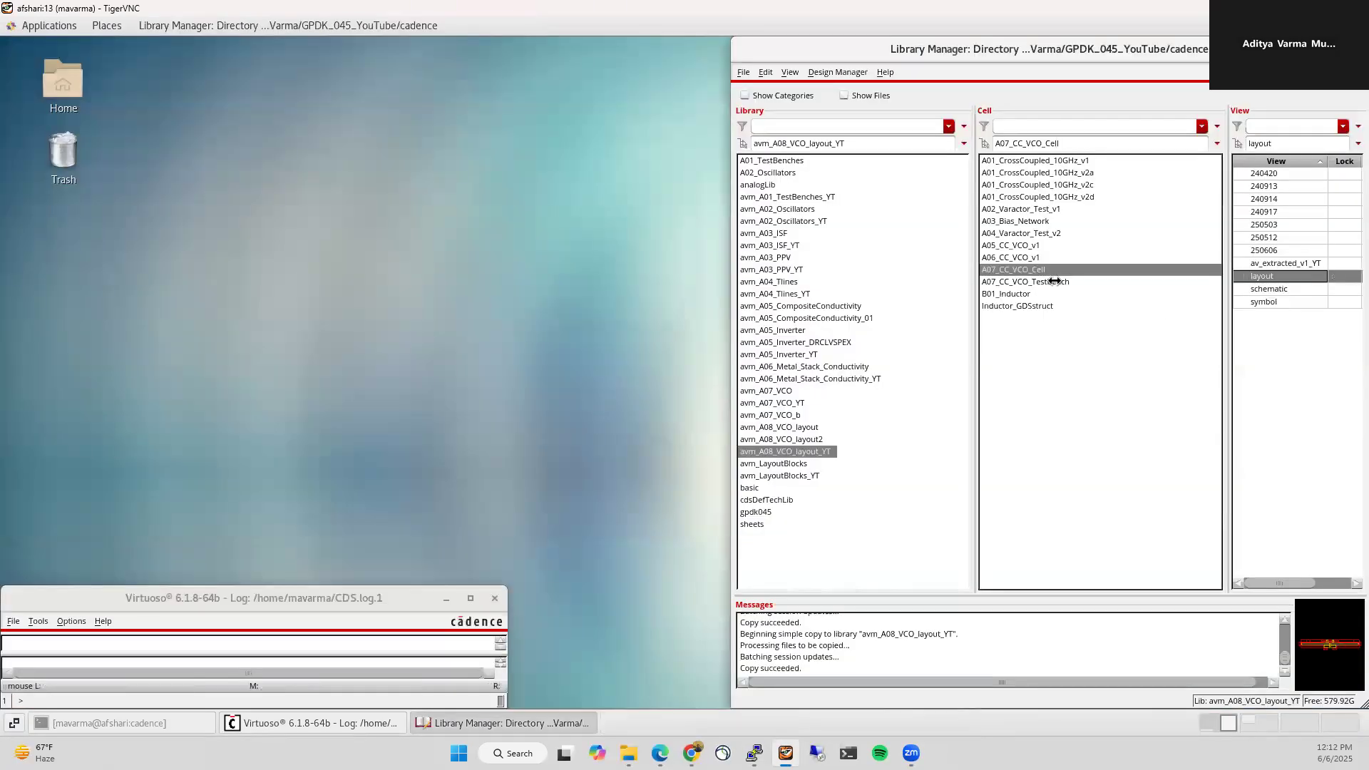
click(1057, 282)
double_click(1268, 263)
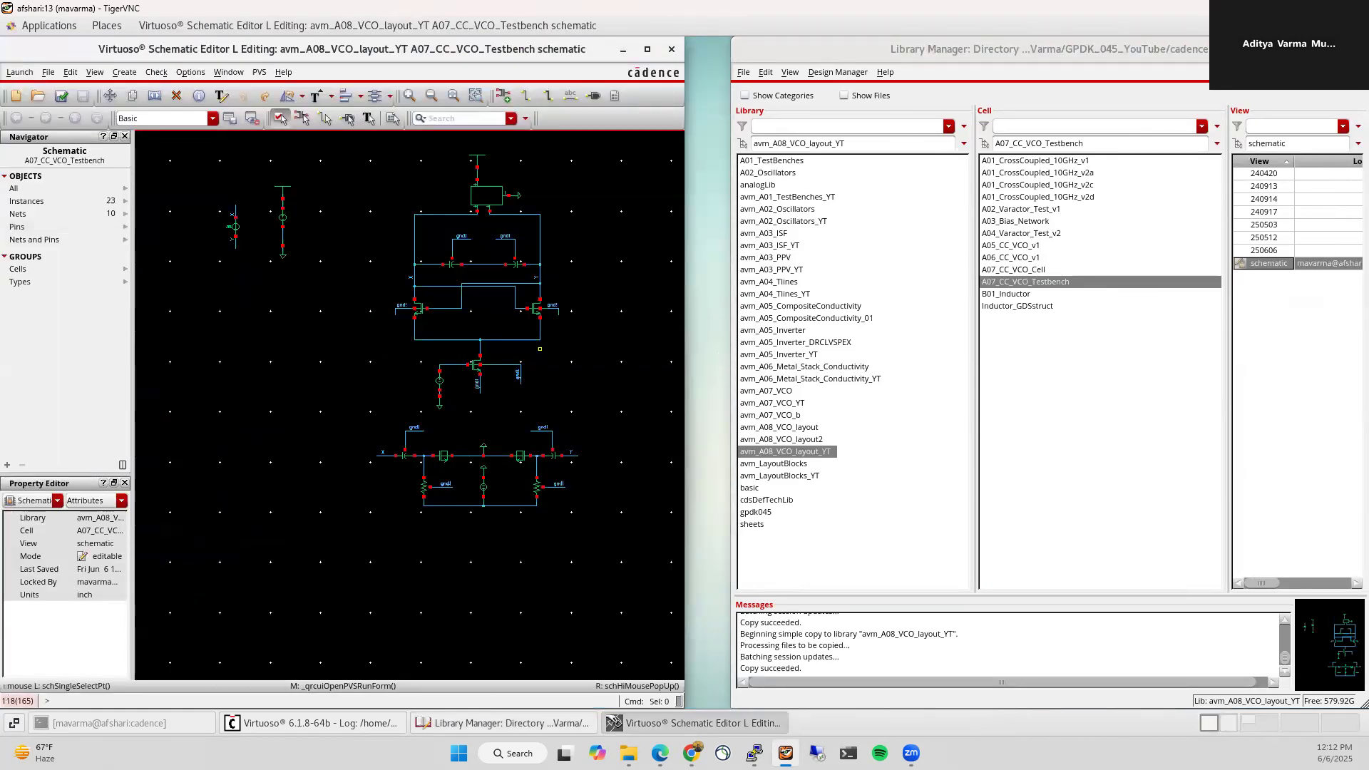
click(1307, 49)
drag(684, 308, 957, 319)
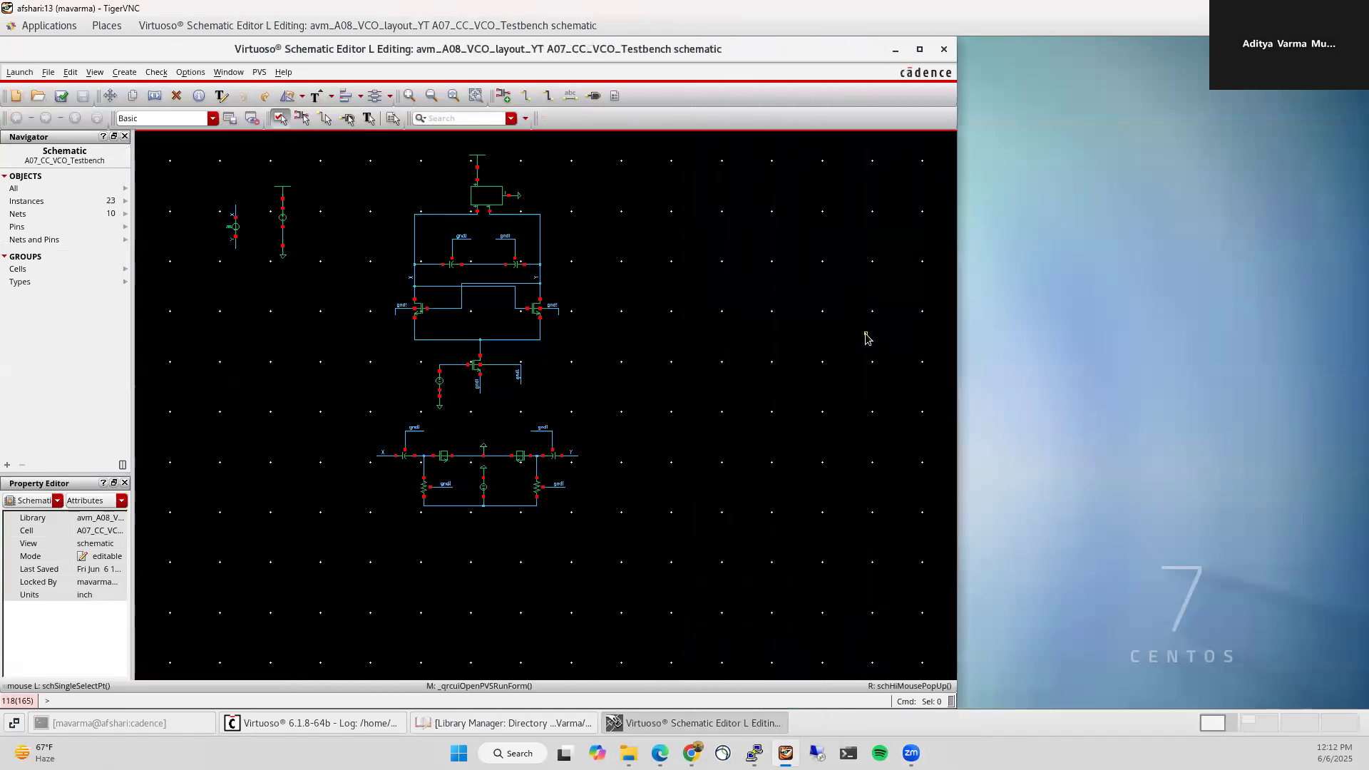
key(f)
Step: Move the V_moscap source aside and delete the transistor-level VCO circuit
drag(595, 449, 457, 439)
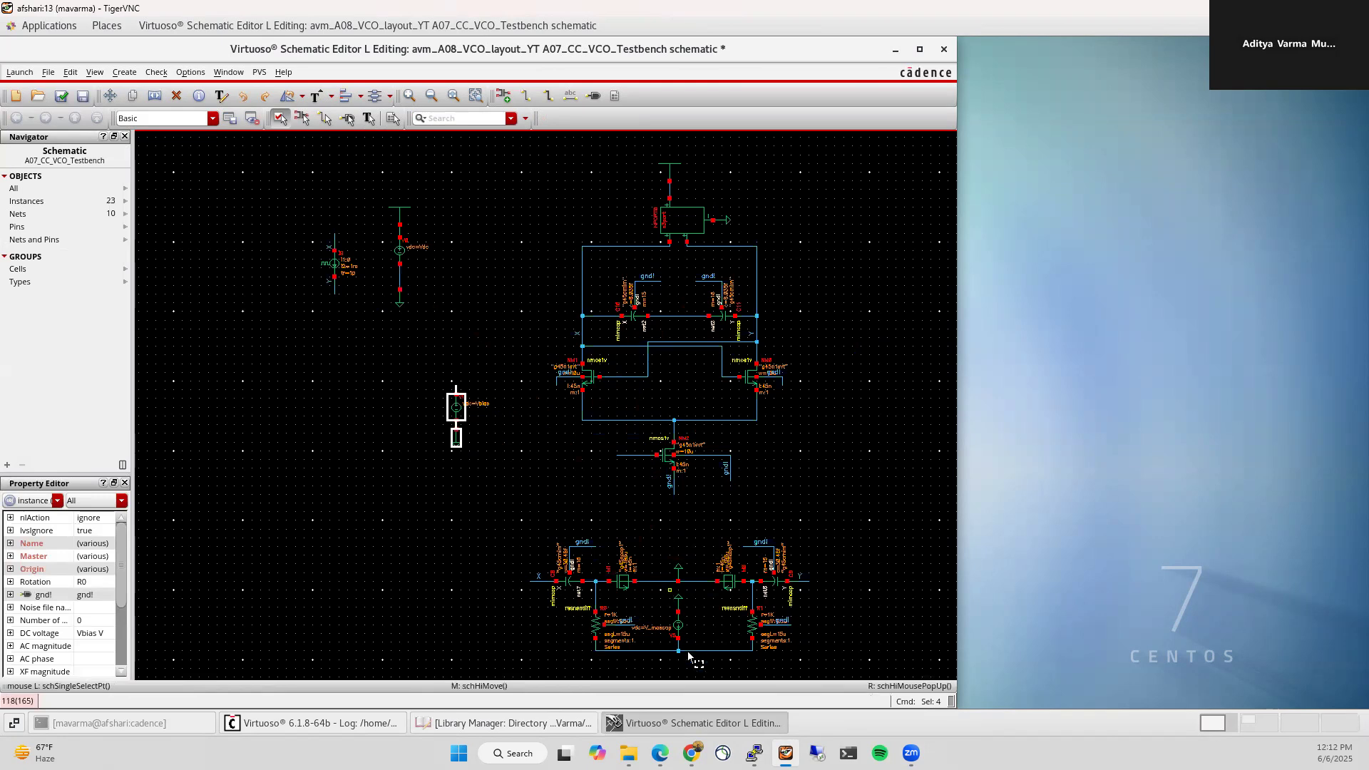
click(679, 627)
key(m)
ctrl+scroll(466, 523, down, 1)
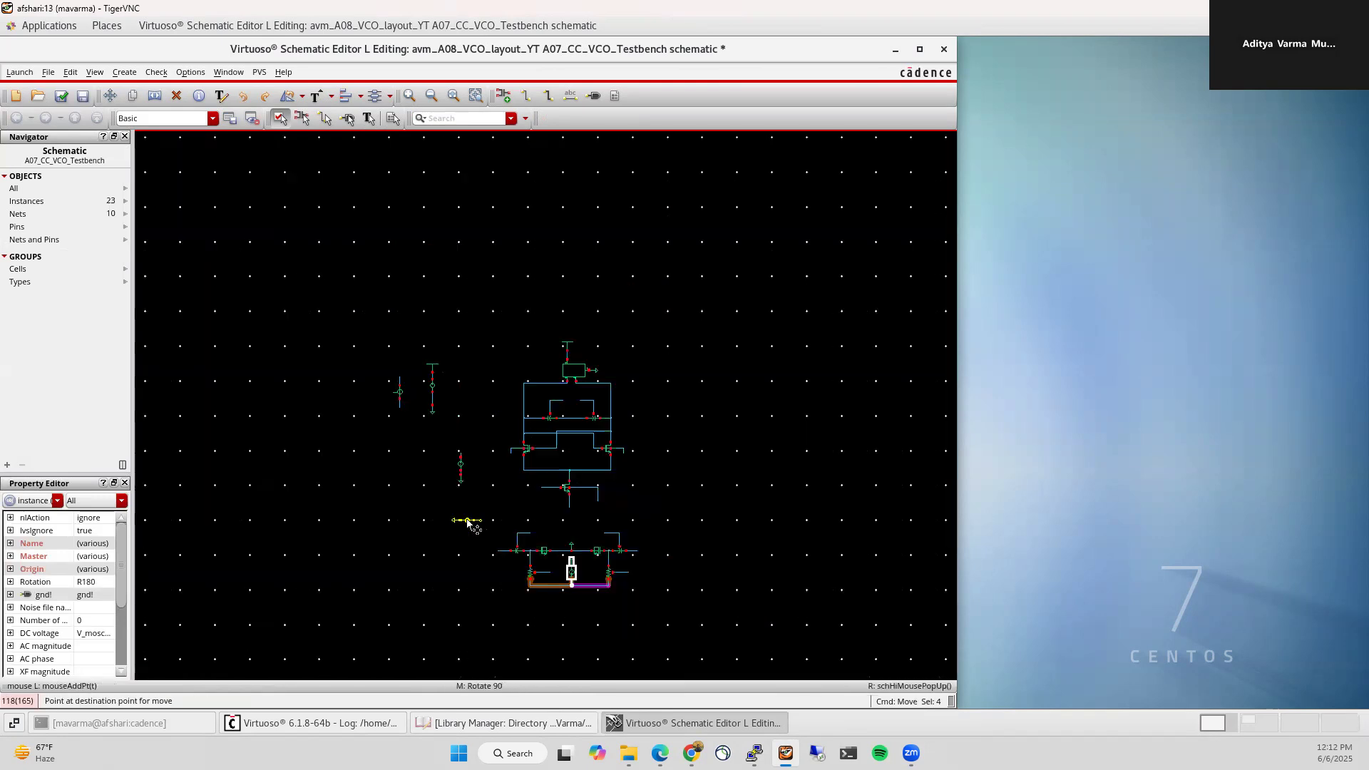
click(457, 509)
key(f)
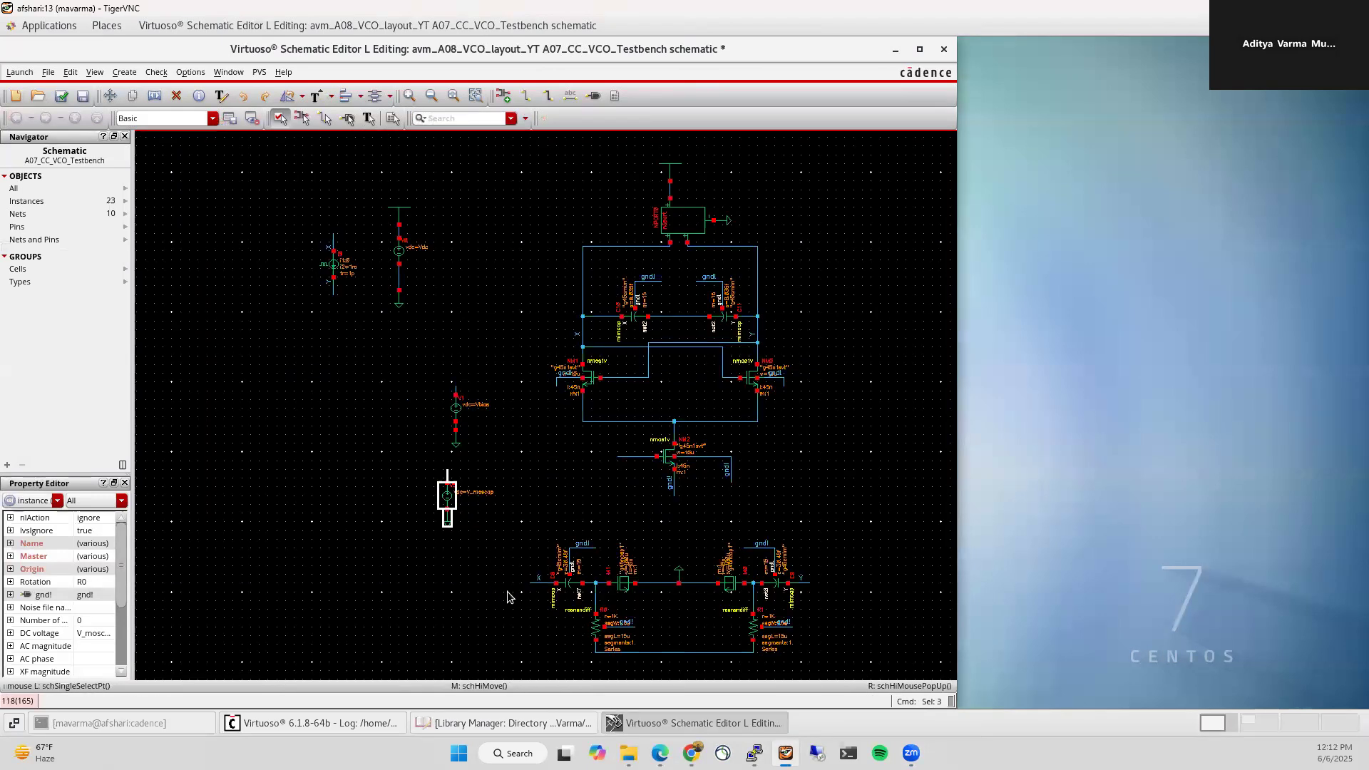
drag(531, 267, 840, 674)
key(Delete)
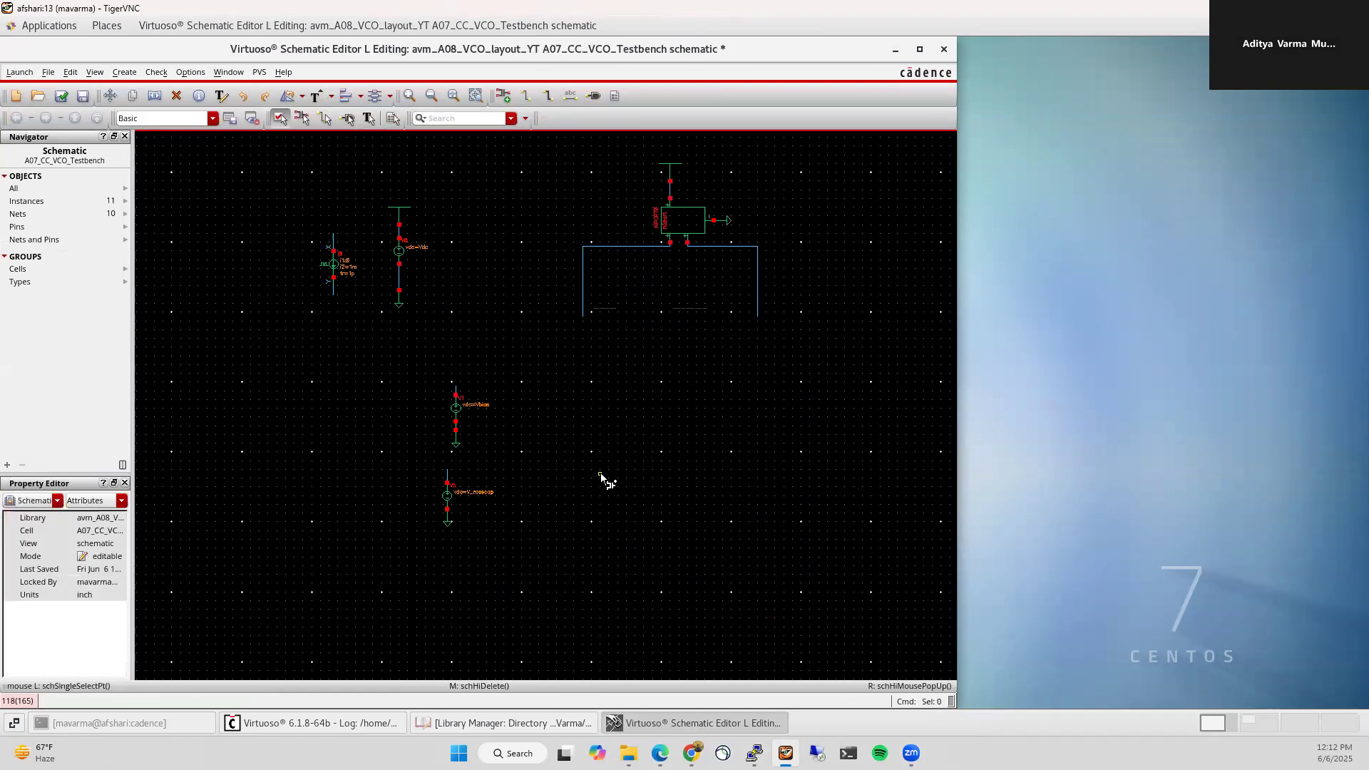
Step: Place an A07_CC_VCO_Cell symbol from avm_A08_VCO_layout_YT and stretch the dangling wires toward its pins
key(i)
click(1208, 144)
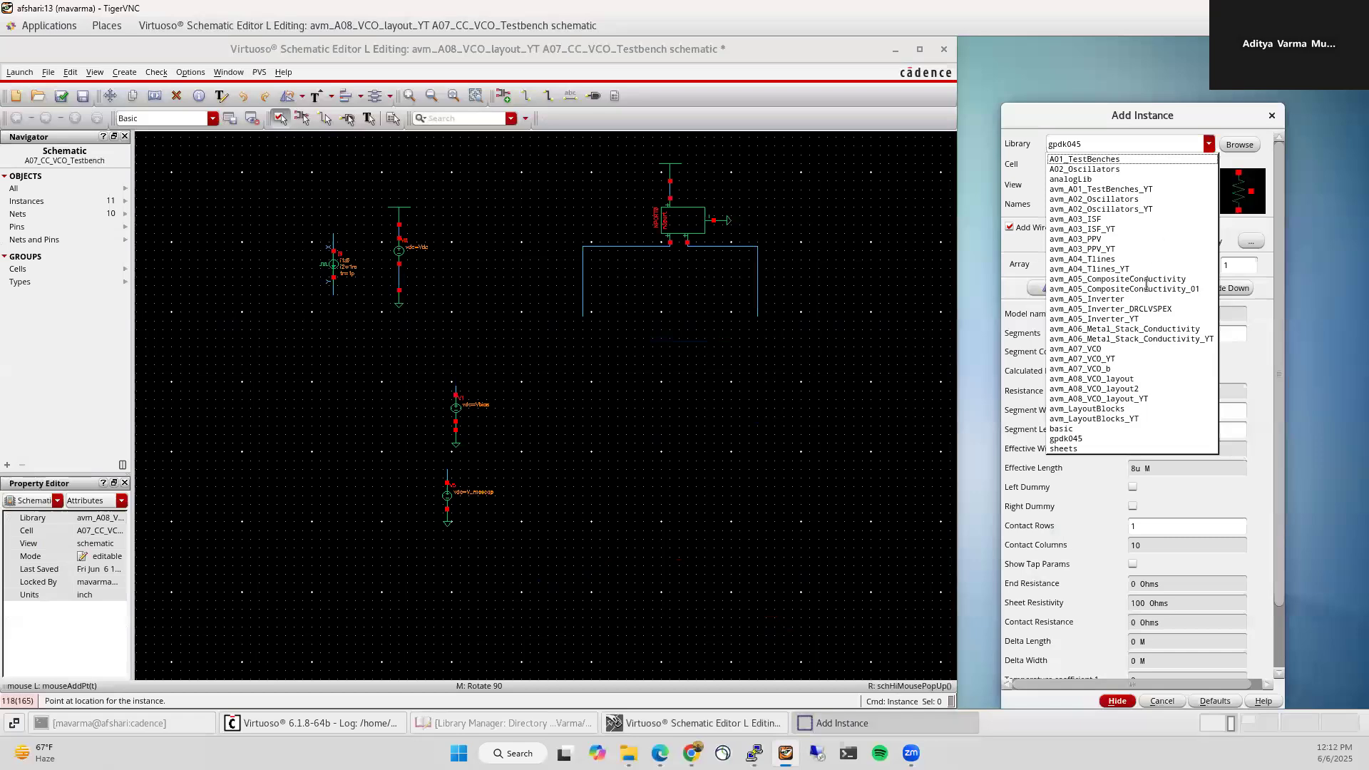
click(1101, 399)
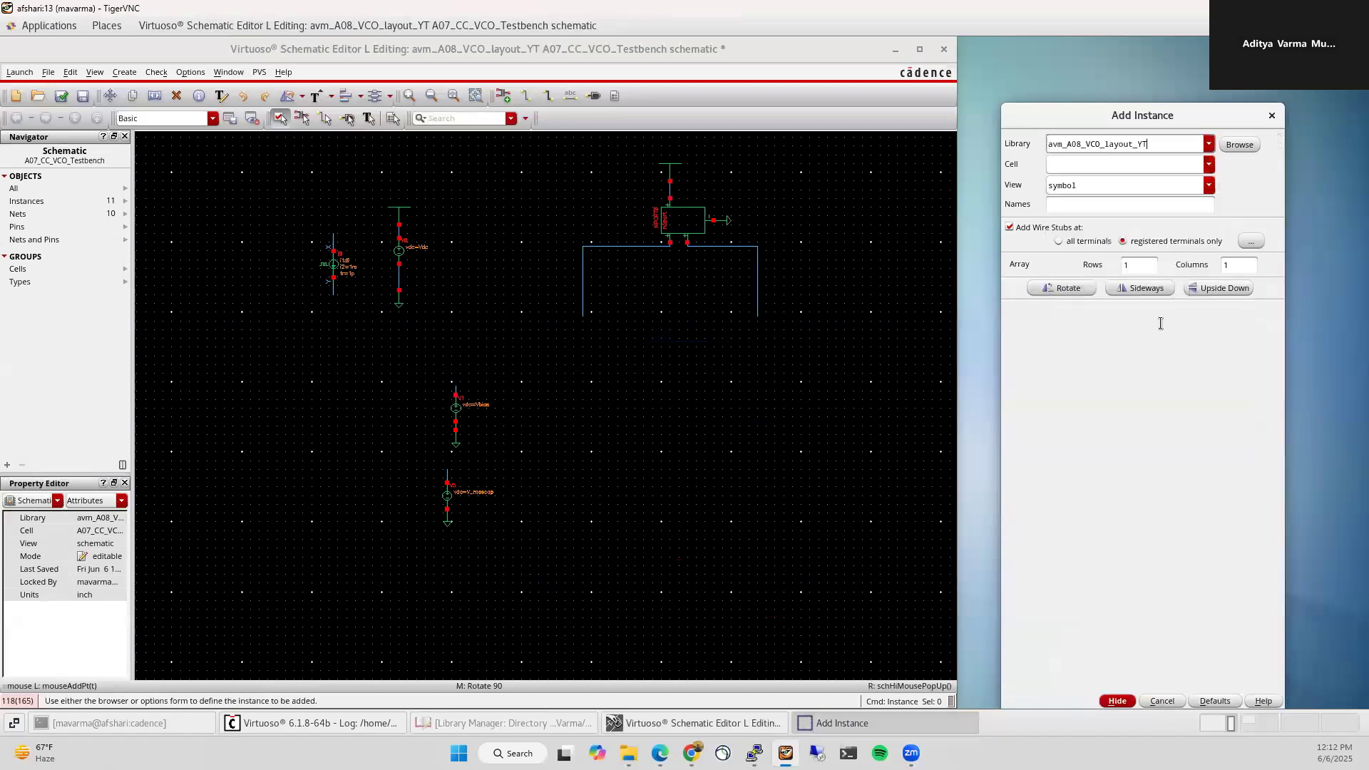
click(1208, 165)
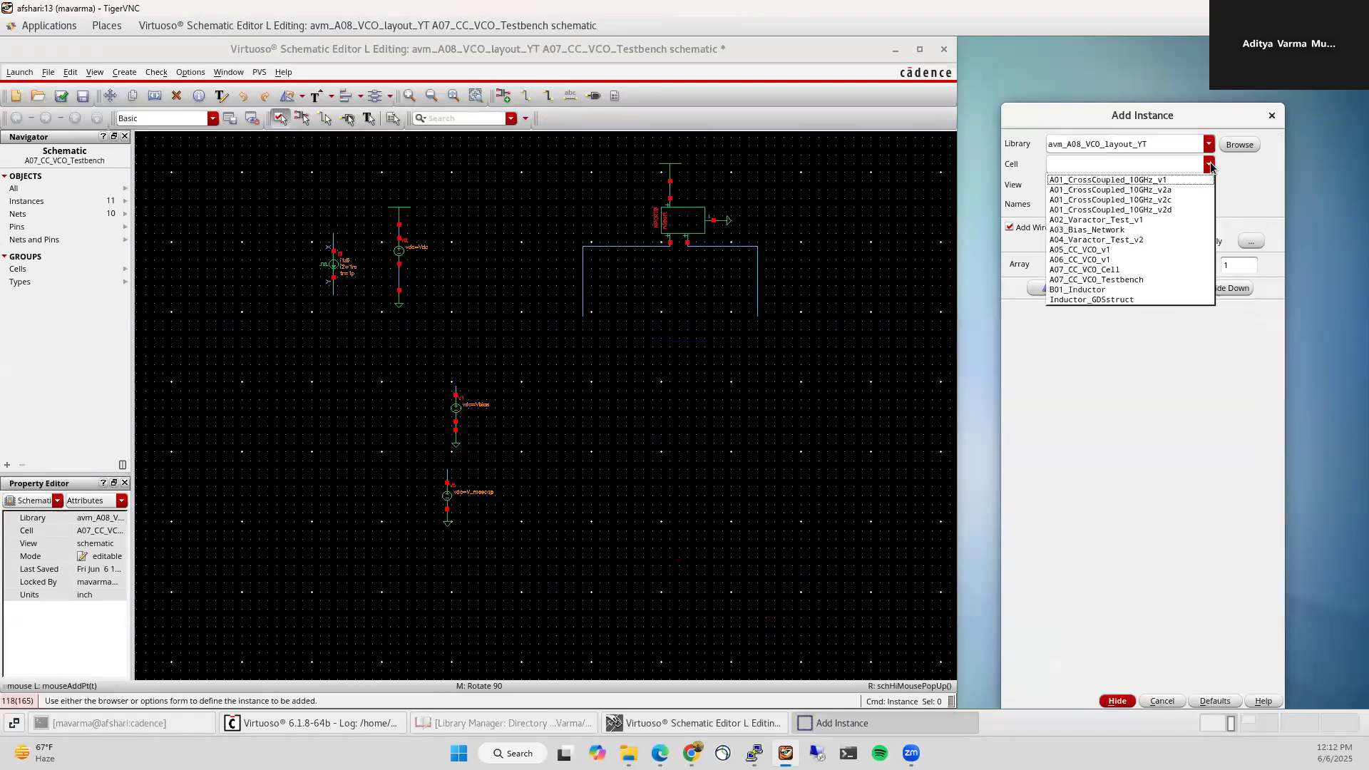
click(1127, 271)
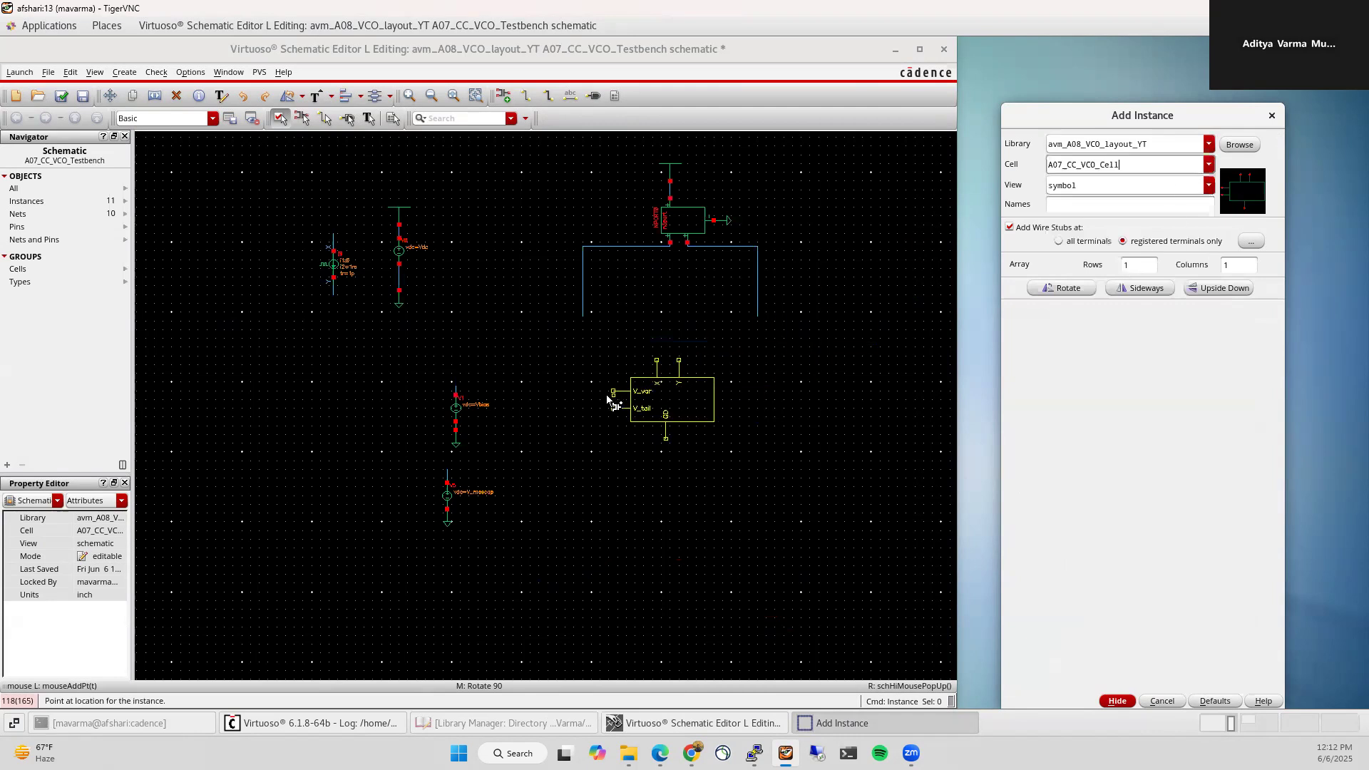
click(628, 378)
key(Escape)
drag(581, 319, 671, 340)
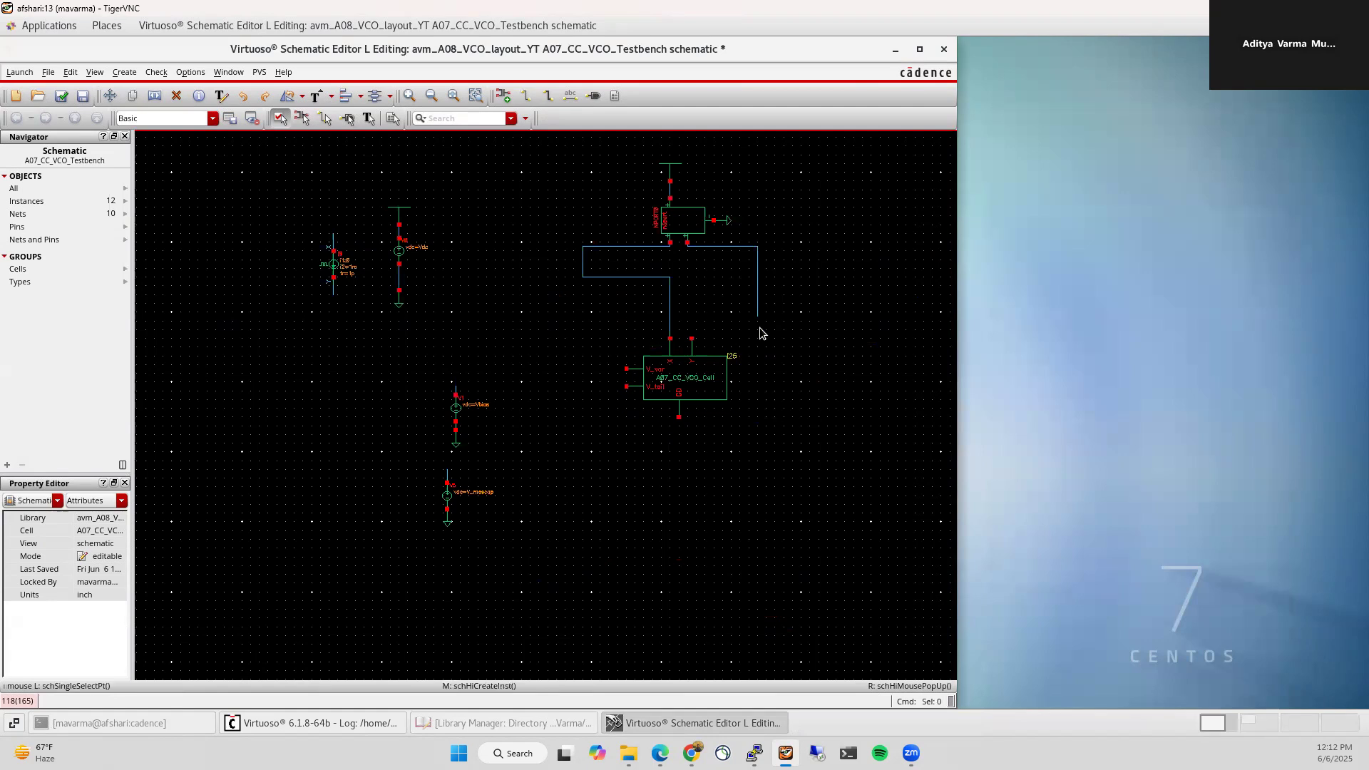
drag(758, 317, 692, 391)
Step: Route wire X down into the VCO cell and nudge the cell to align its pins
click(583, 264)
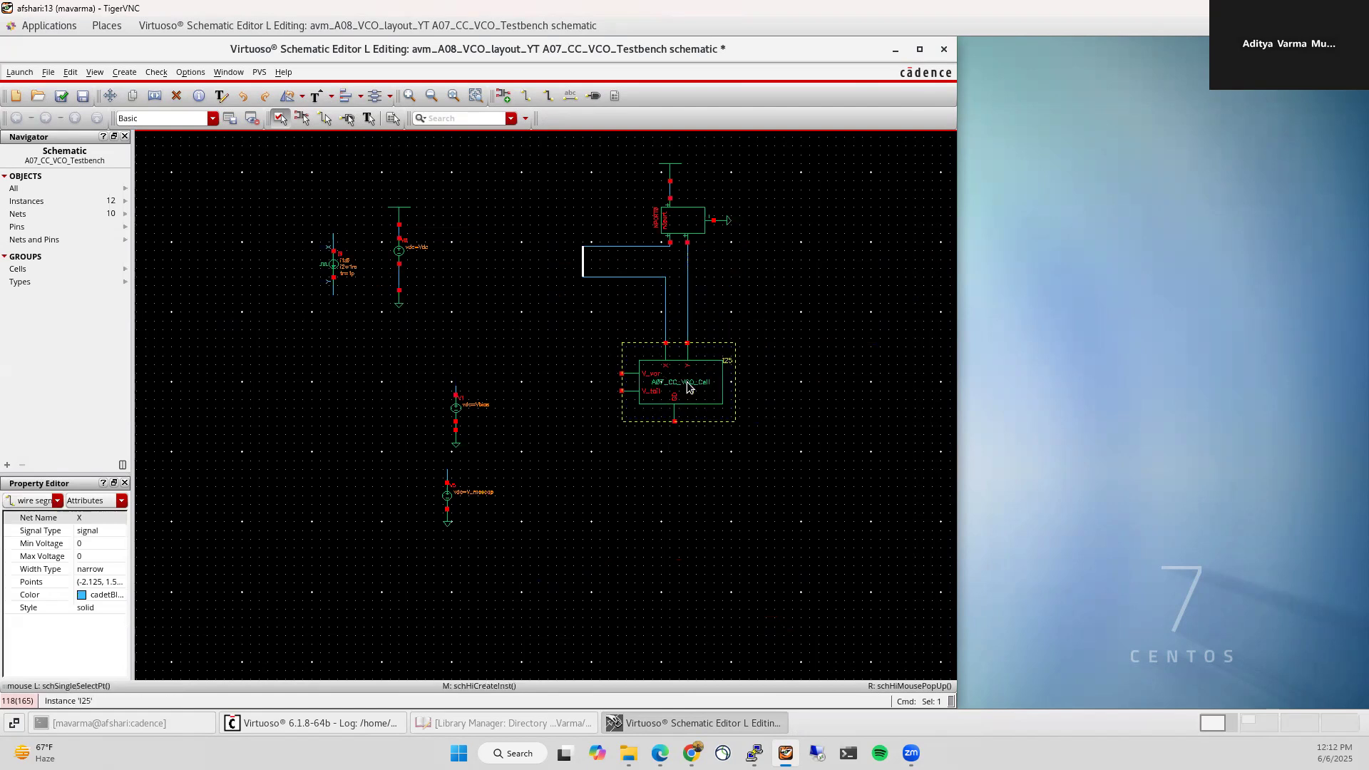
click(670, 266)
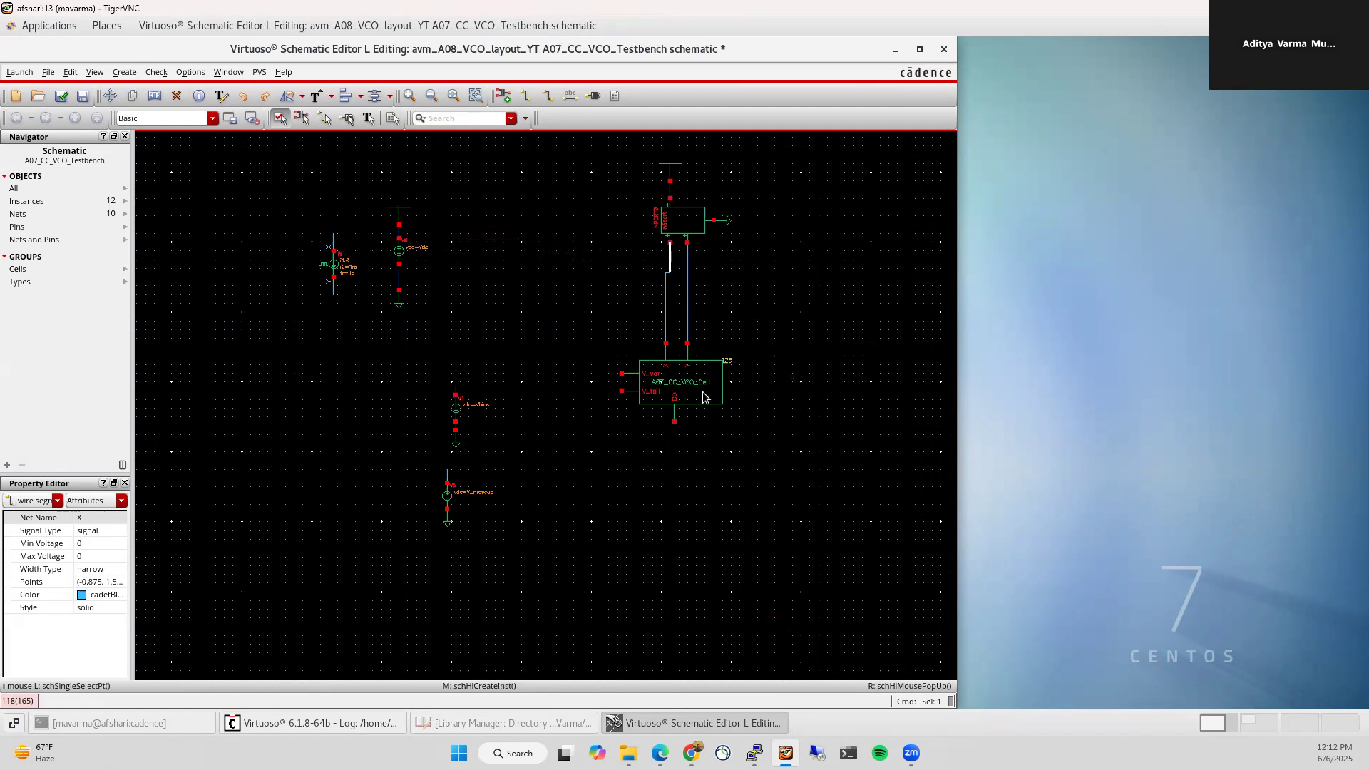
drag(691, 385, 693, 386)
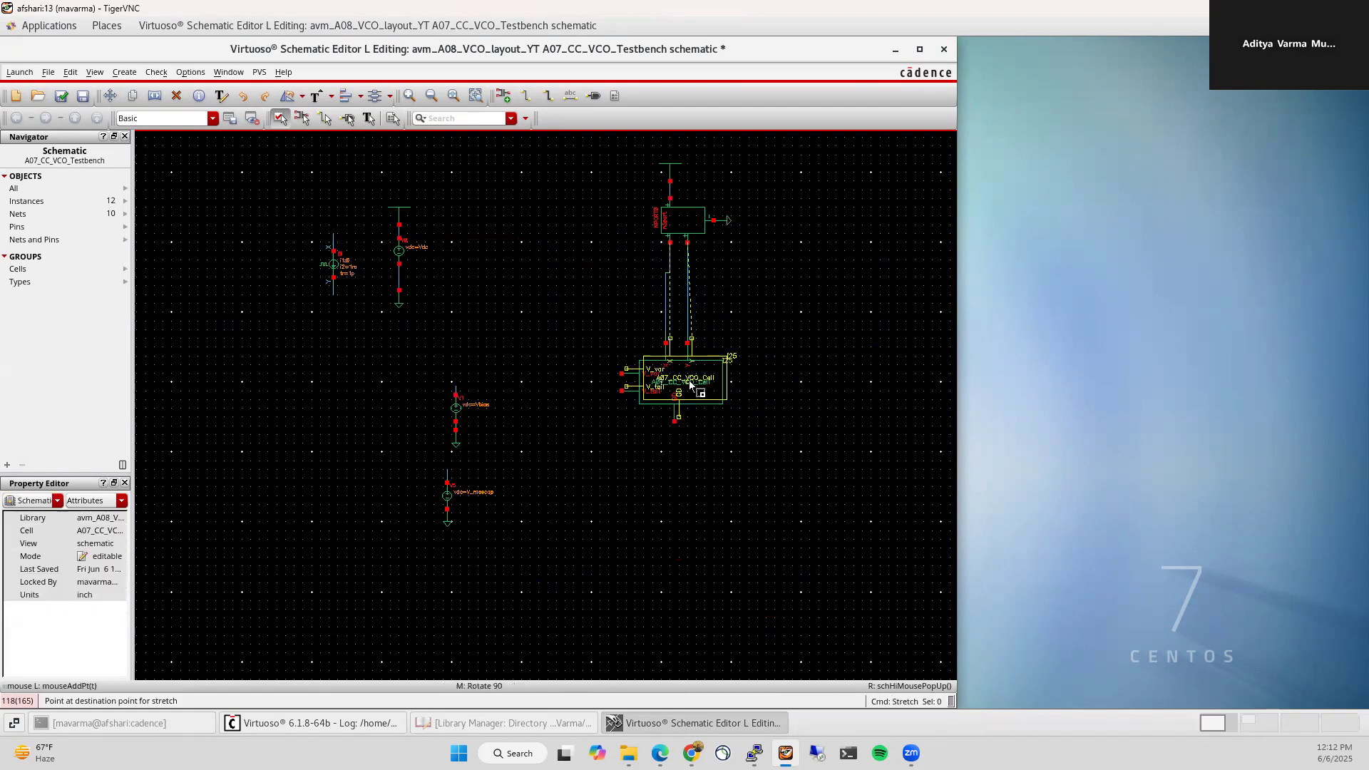
click(690, 383)
ctrl+scroll(539, 484, up, 2)
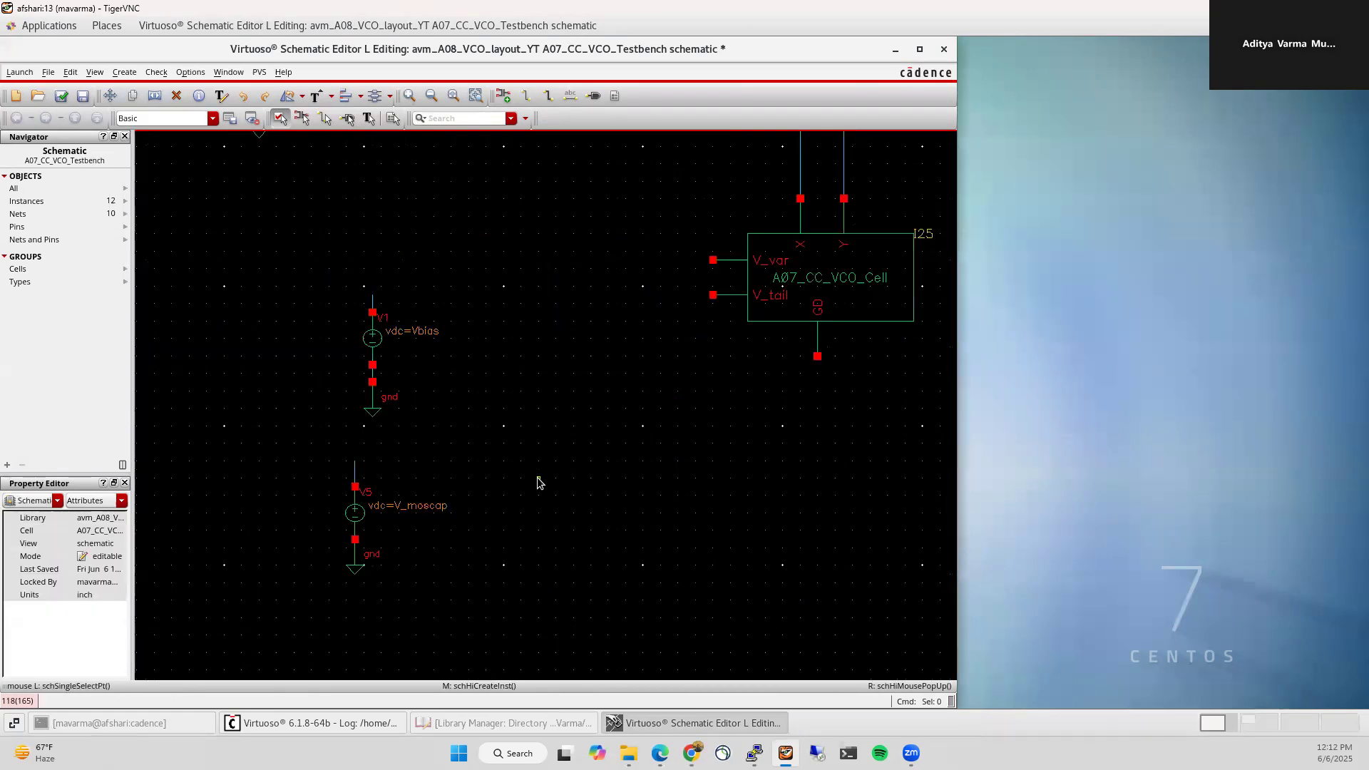
Step: Move the Vbias source with its ground, rotated, onto the V_tail pin
drag(311, 259, 425, 442)
key(shift+m)
click(383, 349)
middle_click(652, 308)
middle_click(652, 308)
middle_click(654, 310)
click(661, 305)
Step: Move and rotate the V_moscap source above Vbias and wire it to the V_var pin
drag(303, 443, 477, 648)
key(shift+m)
click(355, 559)
middle_click(570, 236)
middle_click(579, 207)
middle_click(628, 203)
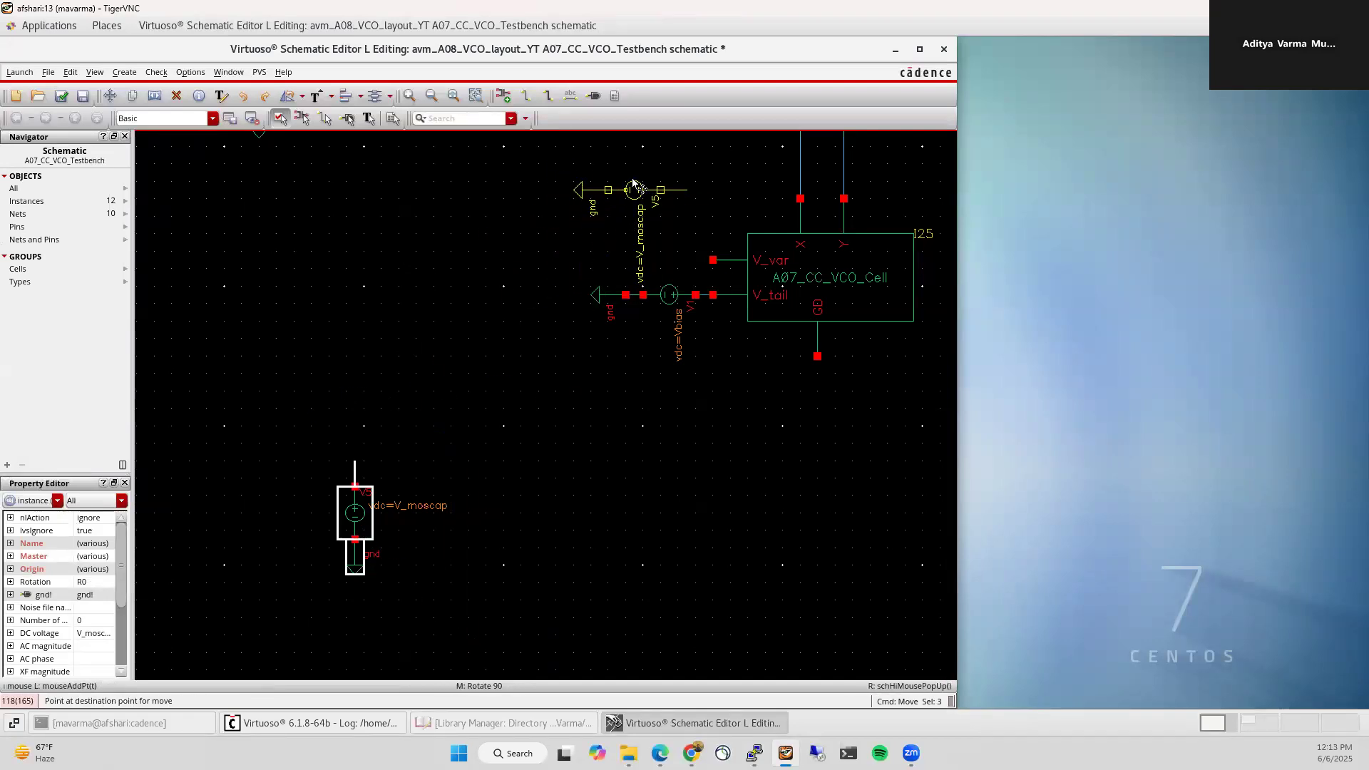
click(619, 177)
click(706, 212)
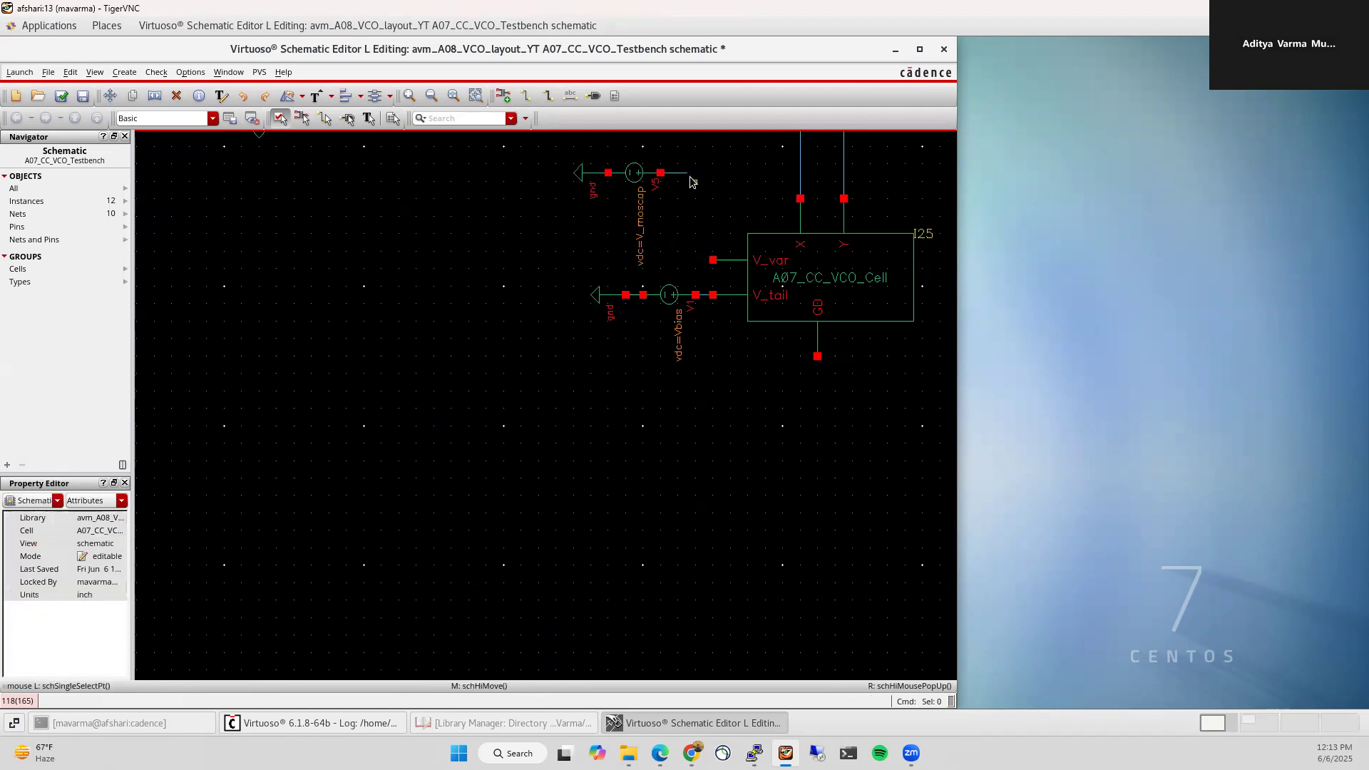
key(w)
click(713, 260)
key(Escape)
Step: Attach a downward-pointing ground copy to the cell's GD pin
key(c)
middle_click(815, 382)
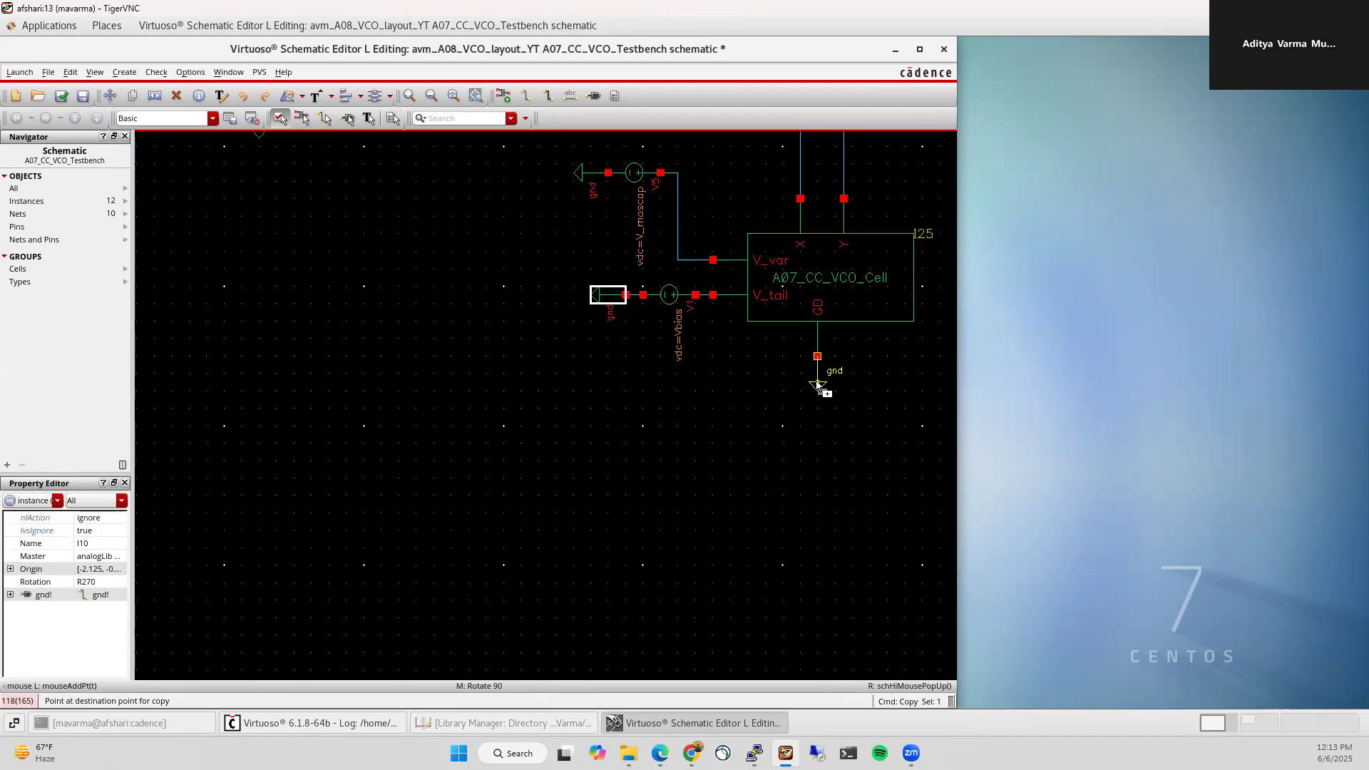
click(817, 385)
key(Escape)
key(f)
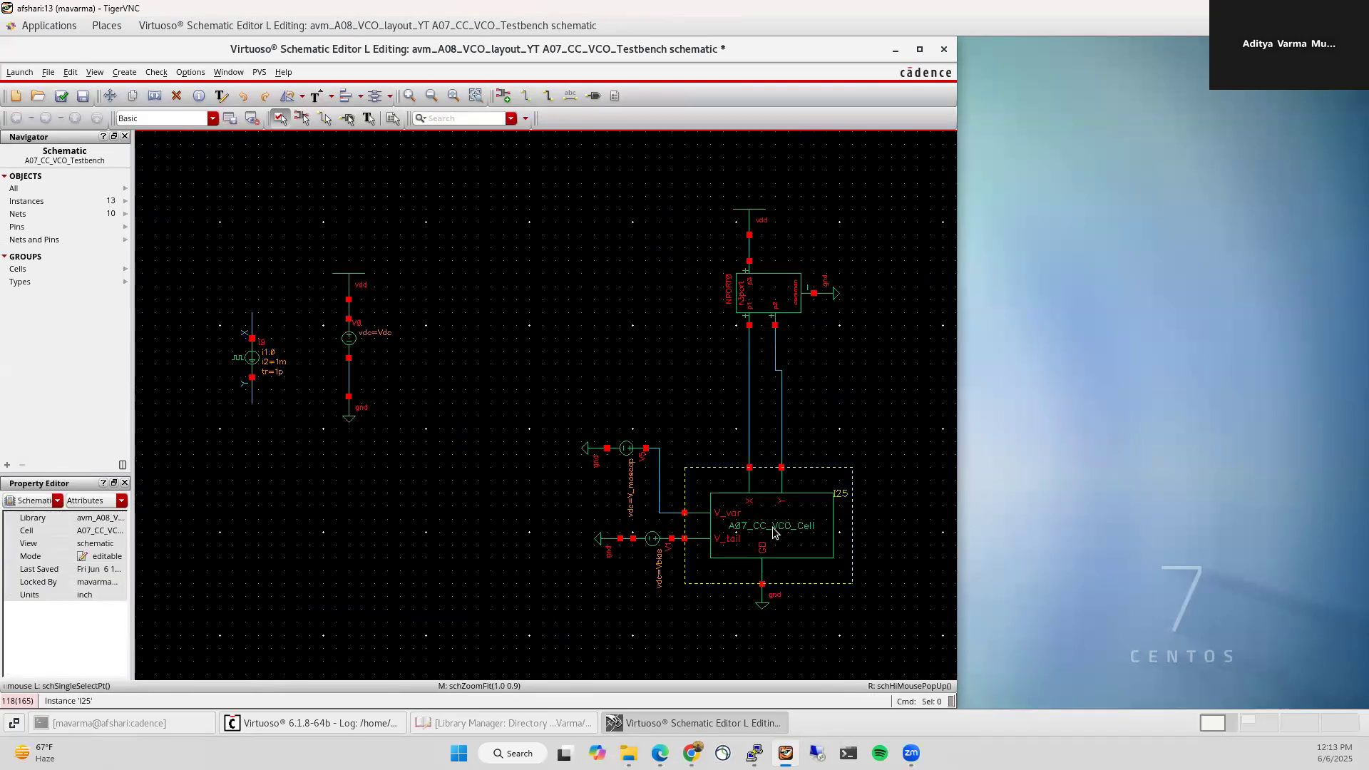
Step: Descend into the VCO cell instance, return to the testbench, and launch ADE L
key(shift+e)
click(497, 215)
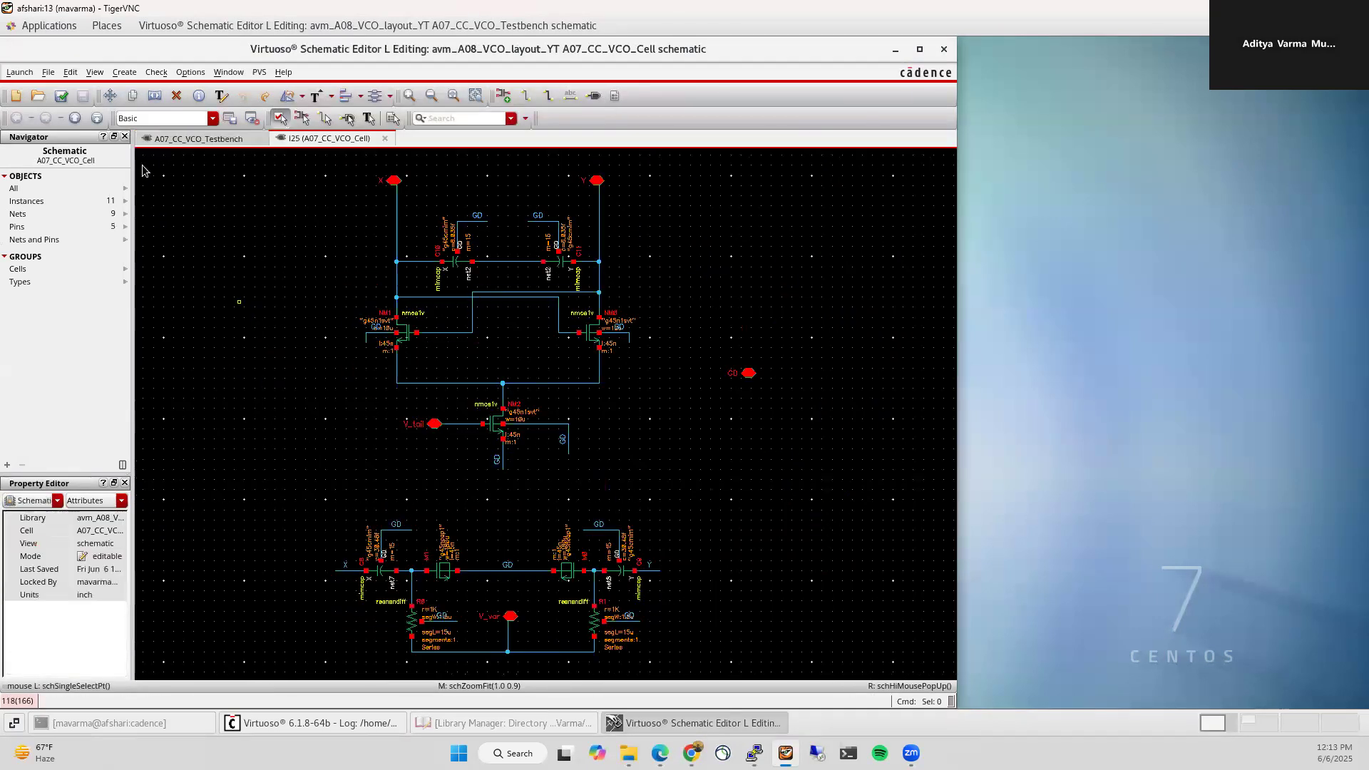
click(198, 139)
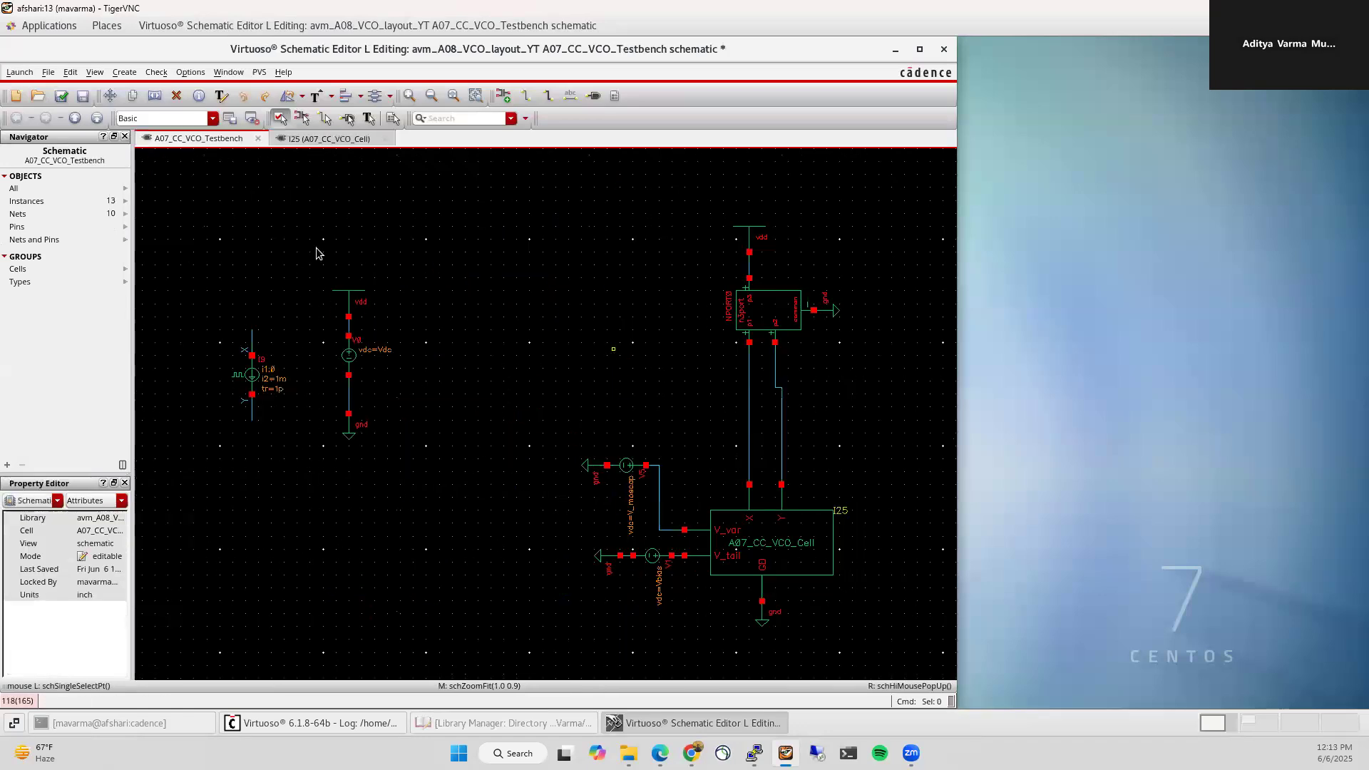
click(18, 72)
click(29, 91)
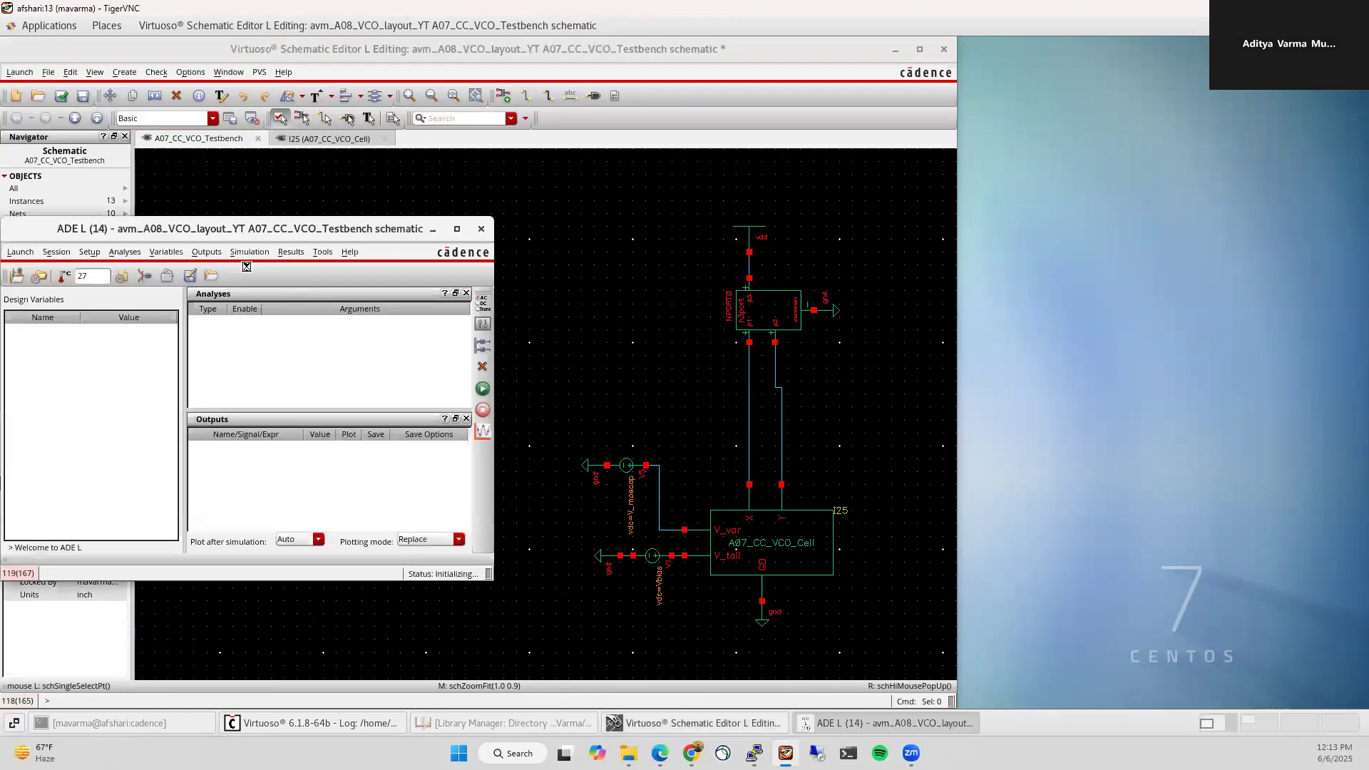
Step: Reposition the ADE L window and load the saved 250606 state from the cellview
drag(192, 228, 1068, 44)
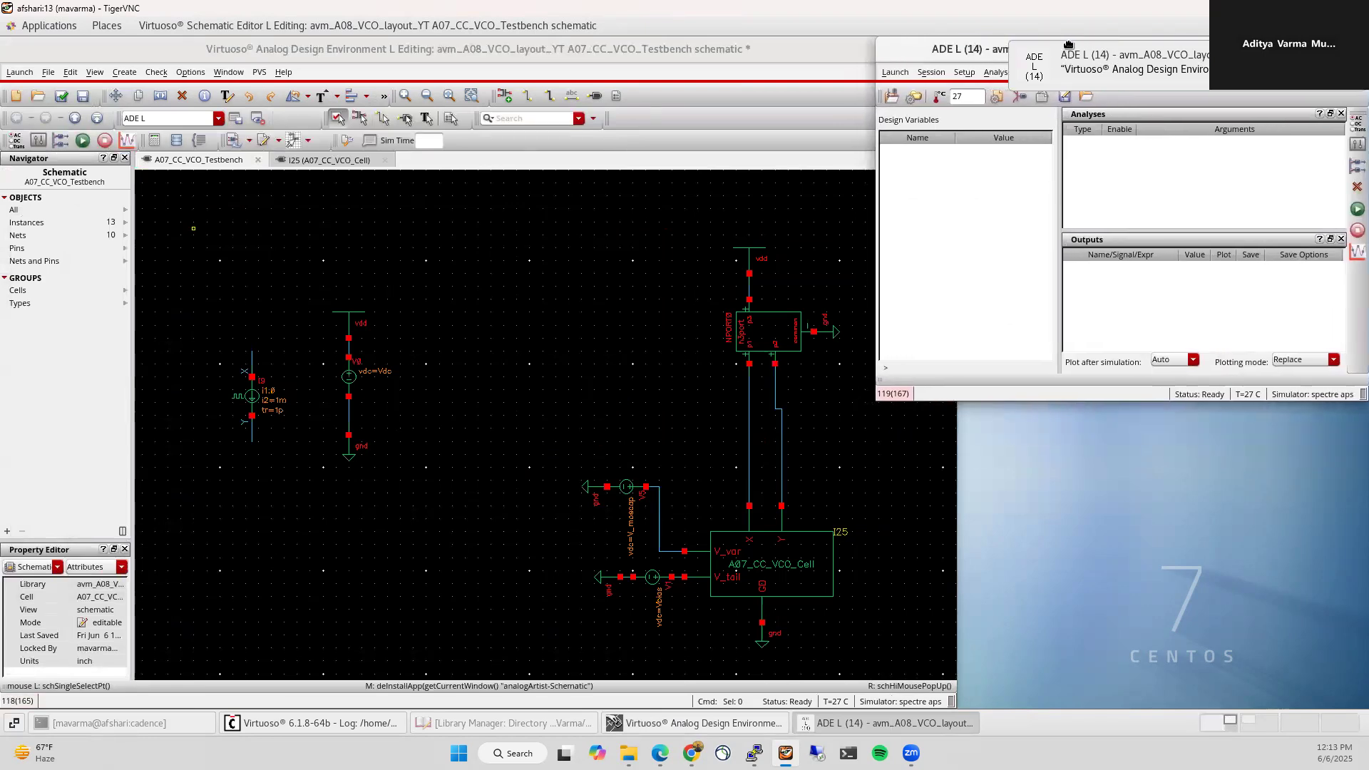
drag(876, 399, 1018, 507)
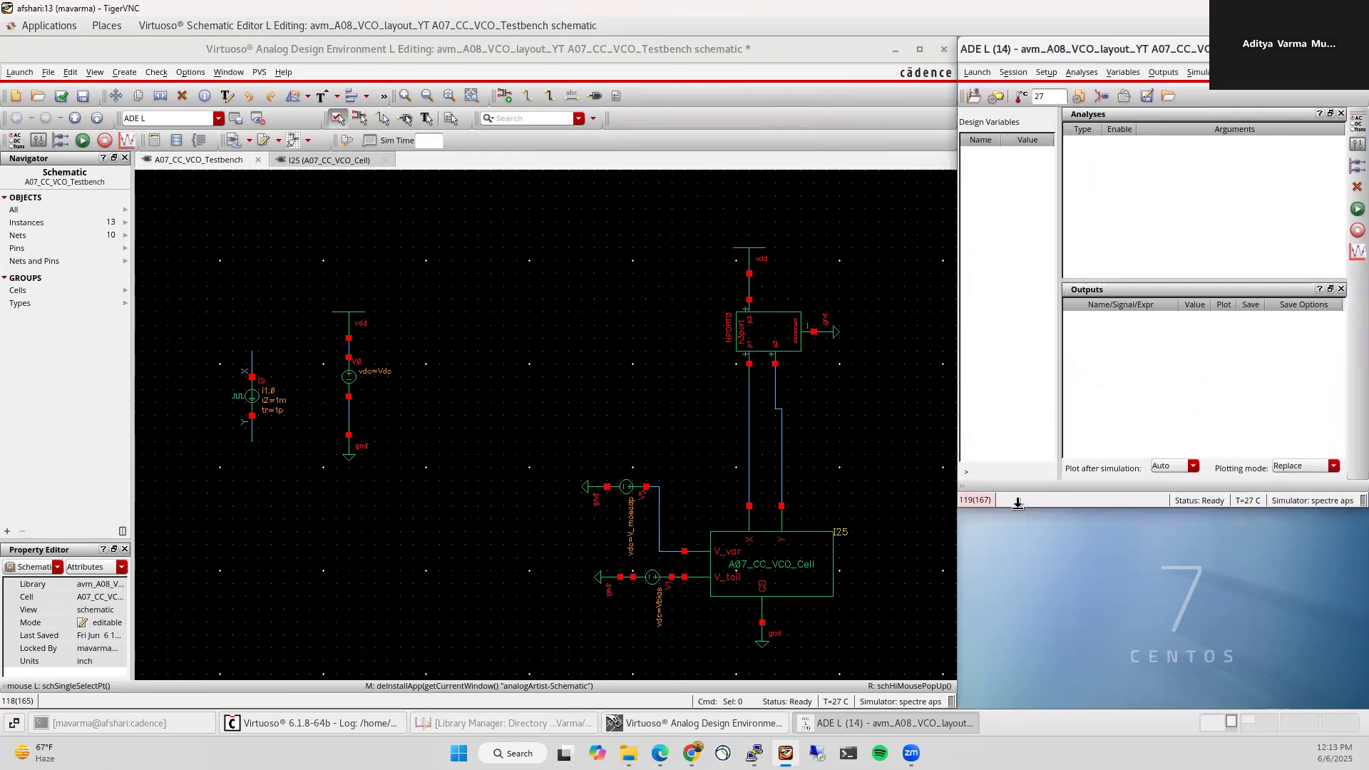
click(1013, 72)
click(1027, 132)
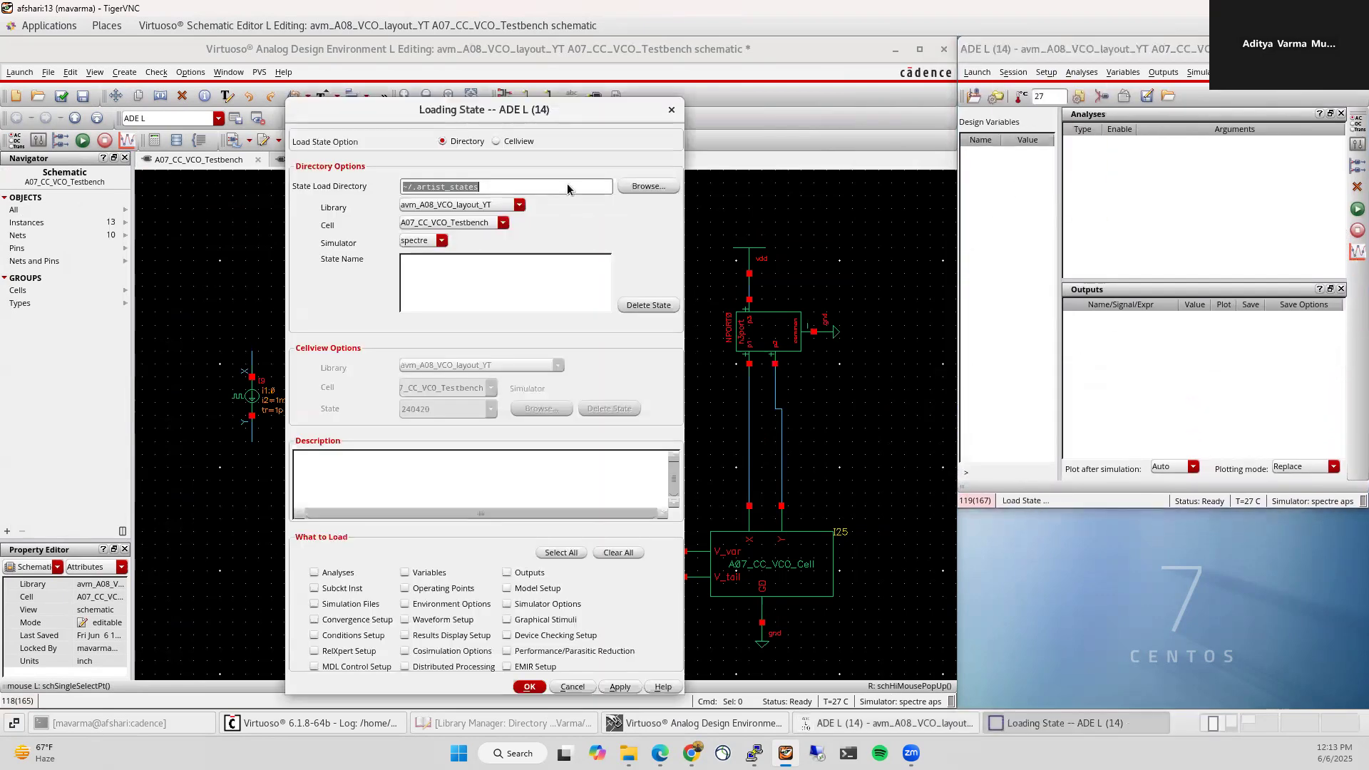
click(507, 142)
click(490, 408)
click(446, 464)
click(529, 686)
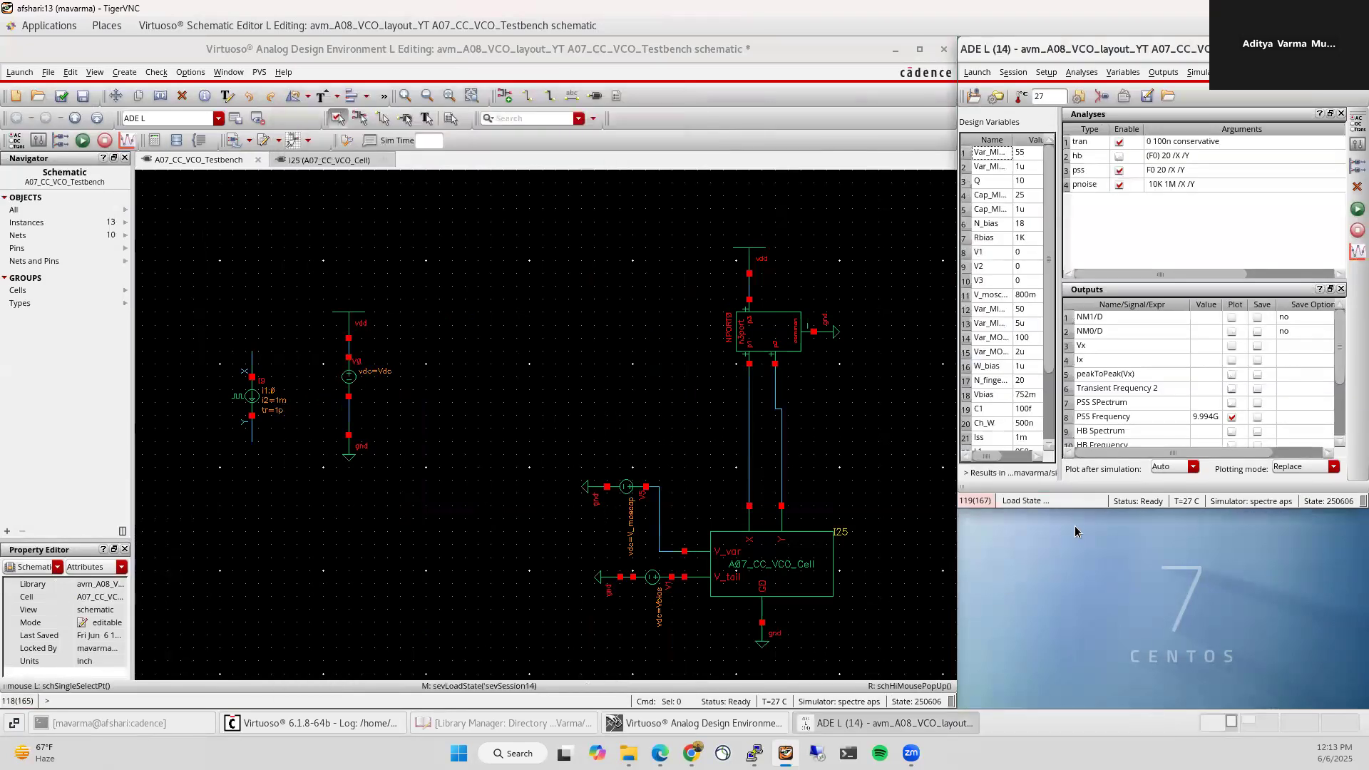
Step: Make the setup window taller, widen the design variables table, and bring up the Library Manager
drag(1076, 512, 1077, 638)
drag(1061, 260, 1126, 263)
click(1195, 275)
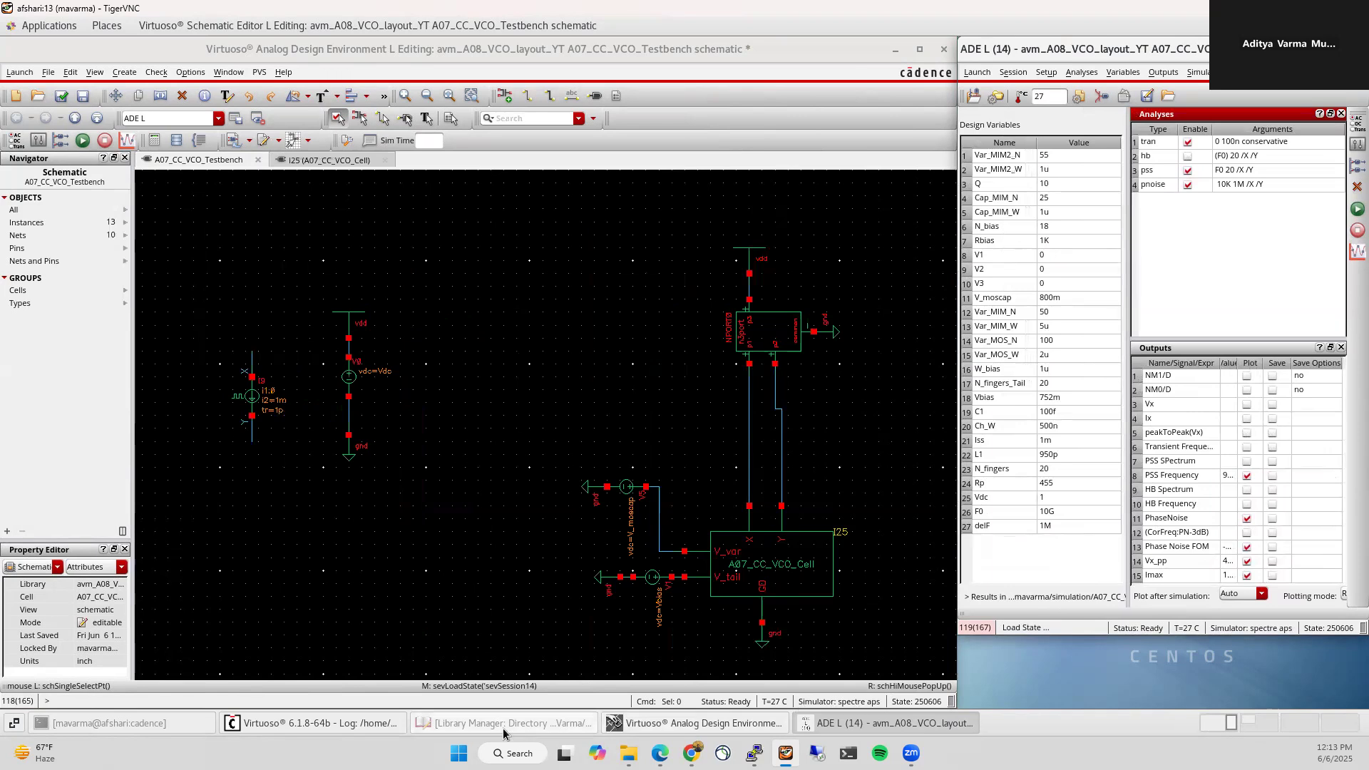
click(442, 724)
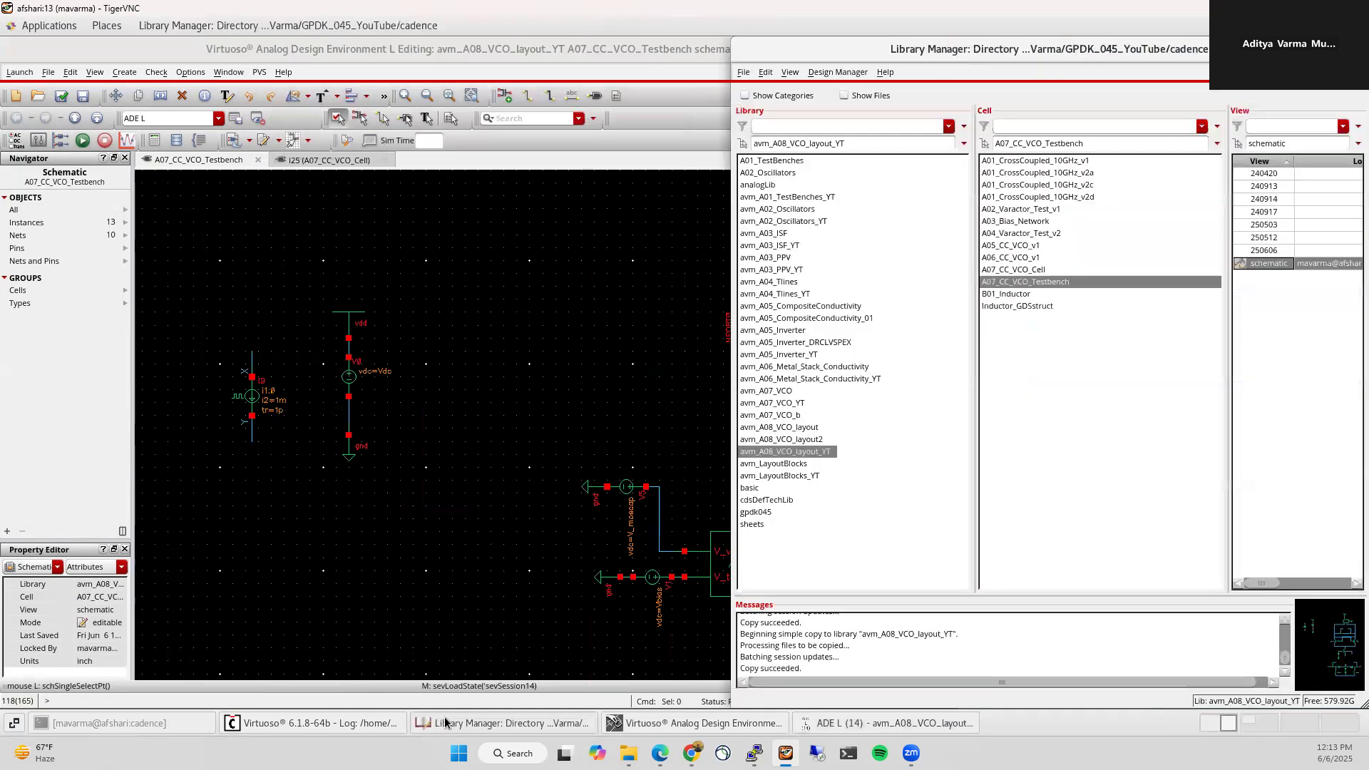
Step: Bring back the Virtuoso log window and enlarge it to read the Quantus output
click(445, 723)
click(314, 723)
drag(84, 584, 94, 500)
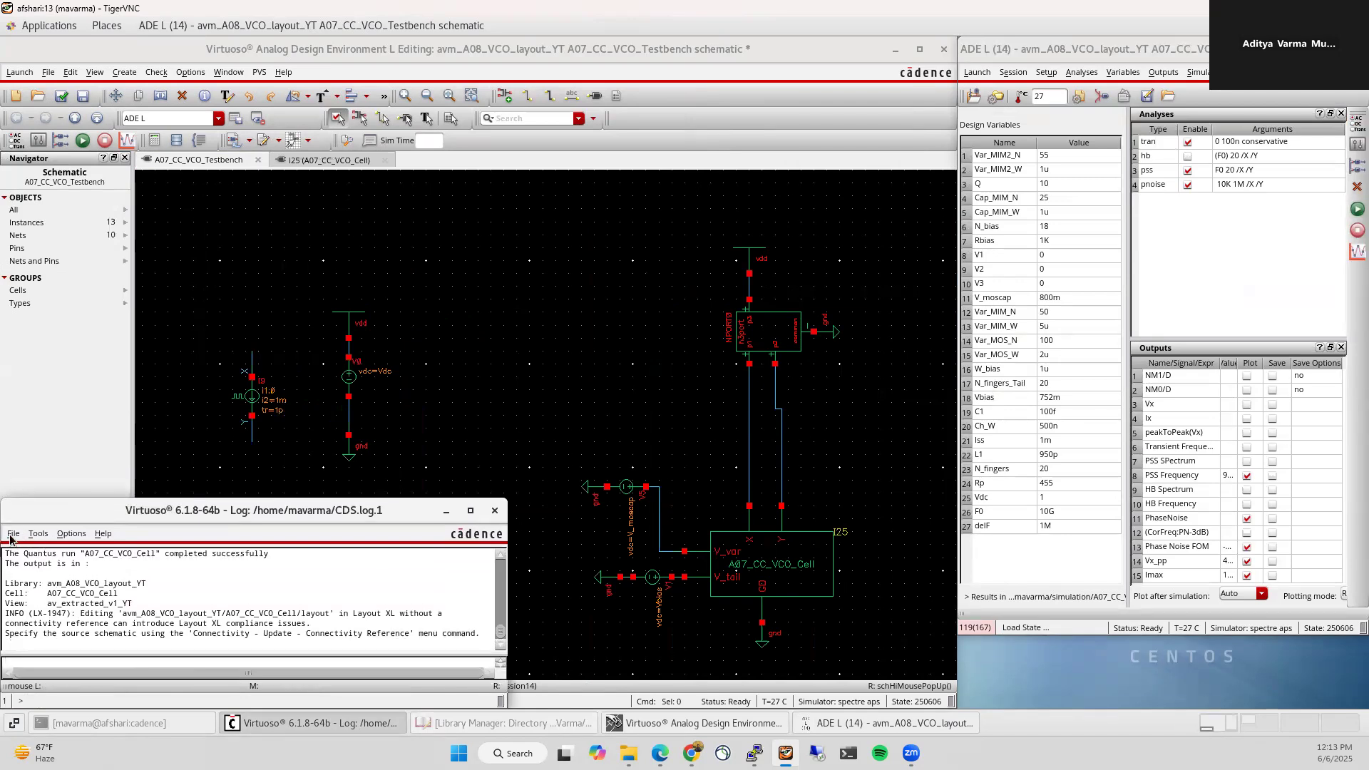
Step: Create a new config cellview for cell A07_CC_VCO_Testbench
click(13, 534)
mouse_move(235, 200)
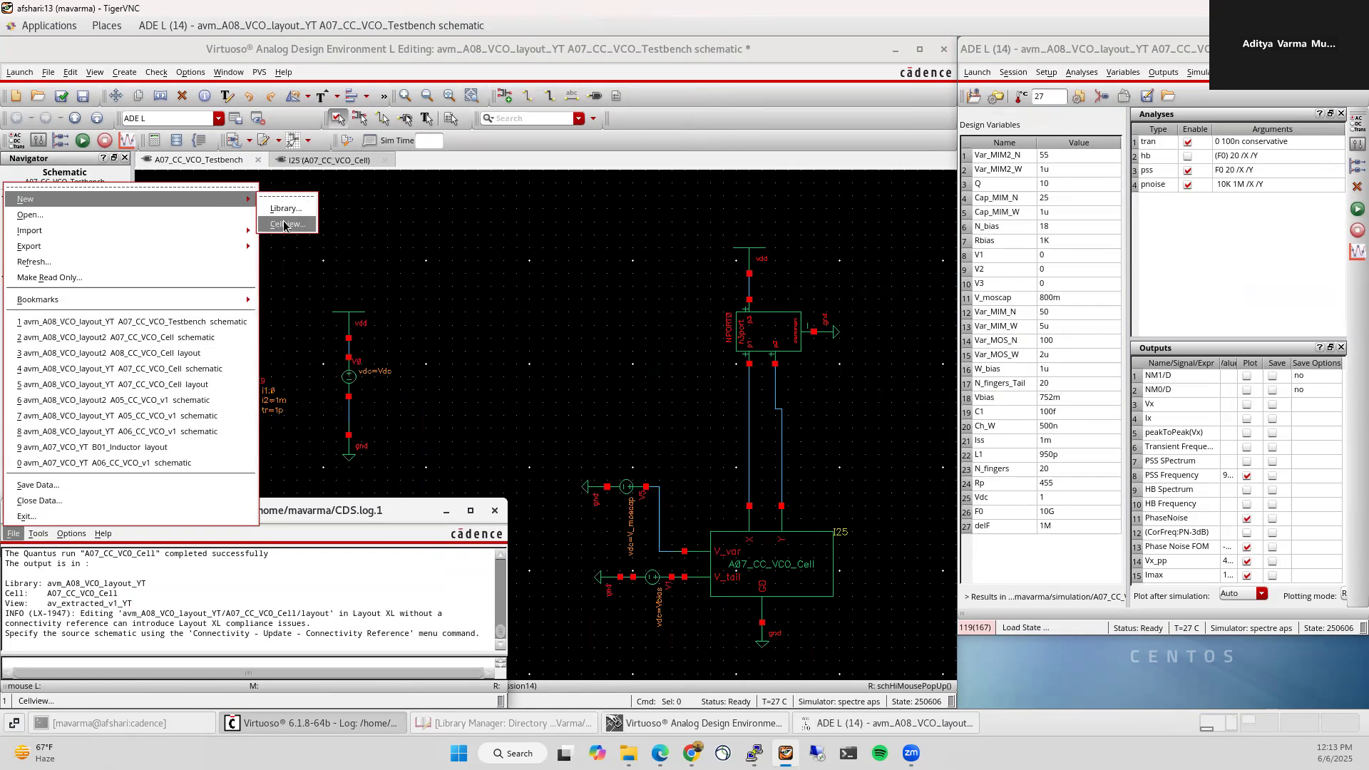
click(284, 225)
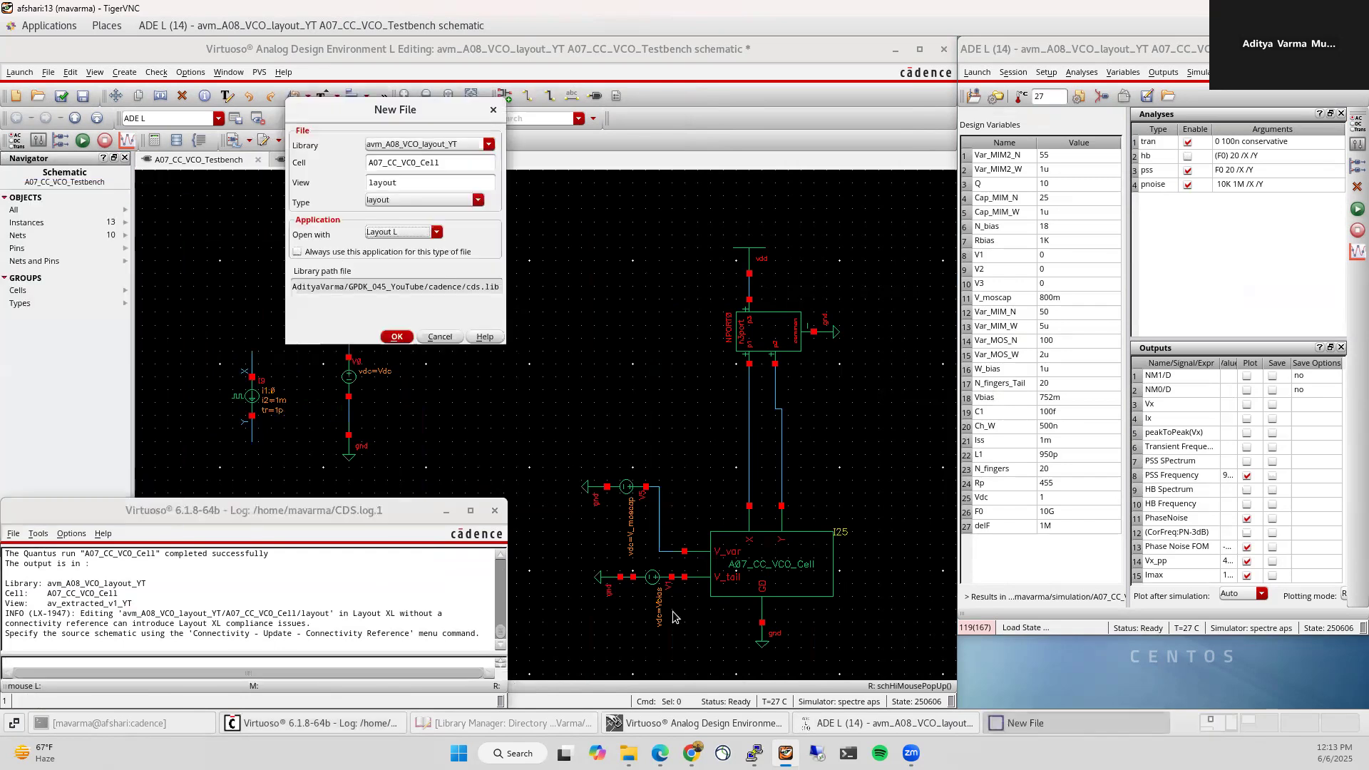
click(463, 161)
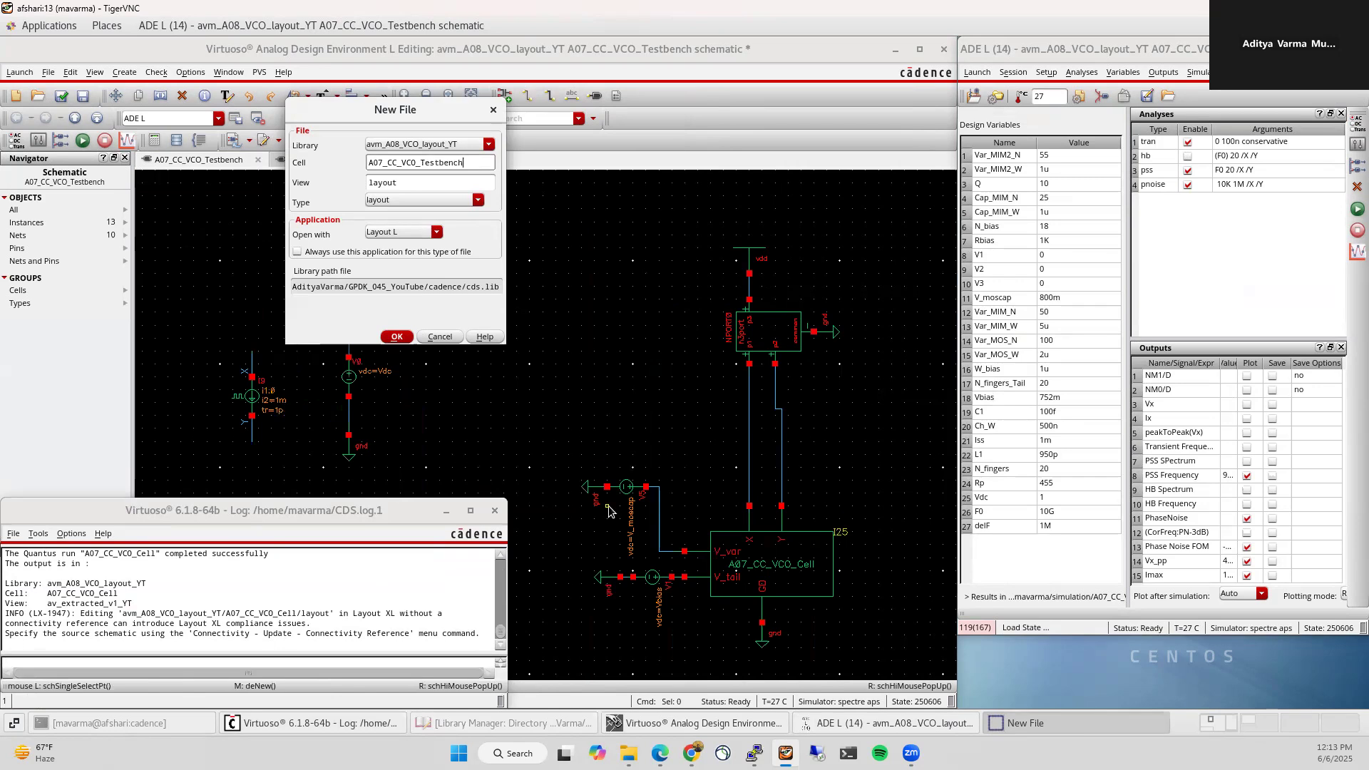
click(545, 723)
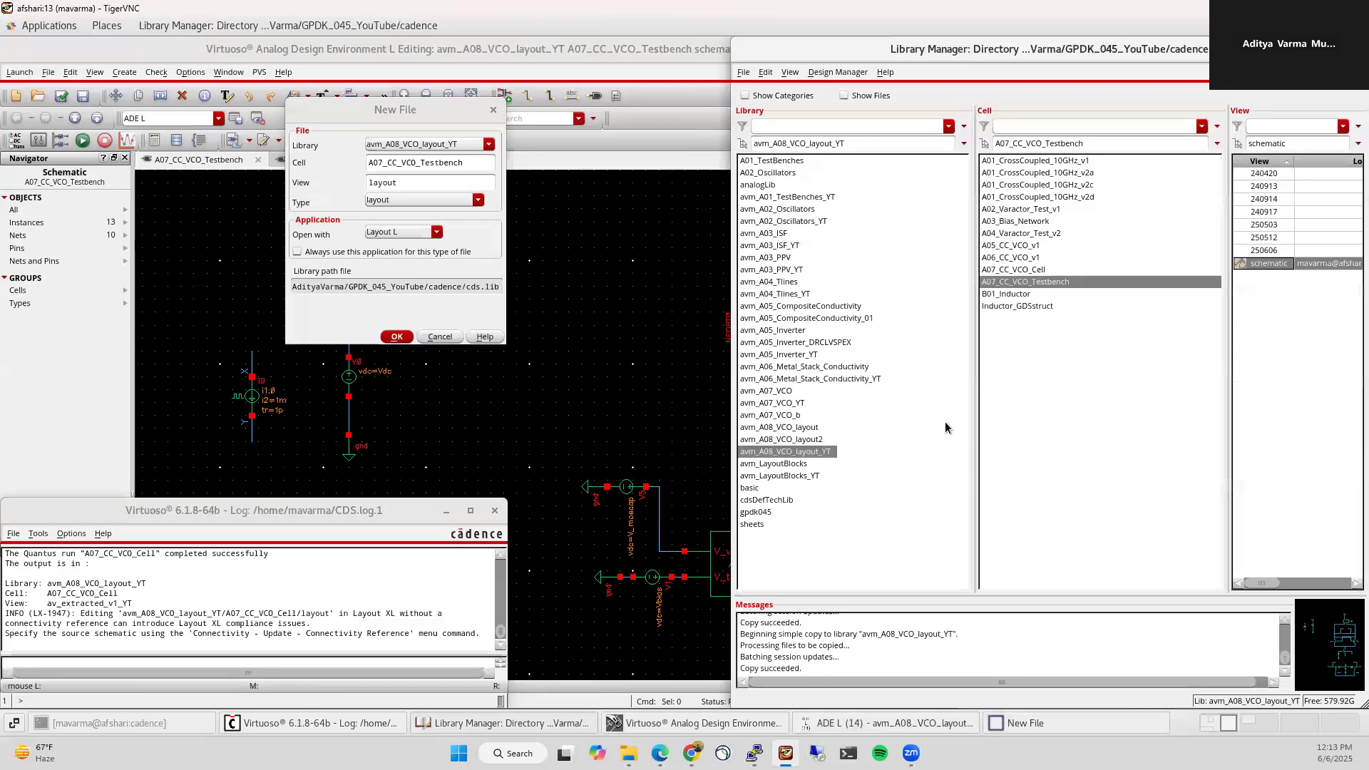
click(420, 199)
click(409, 246)
click(396, 336)
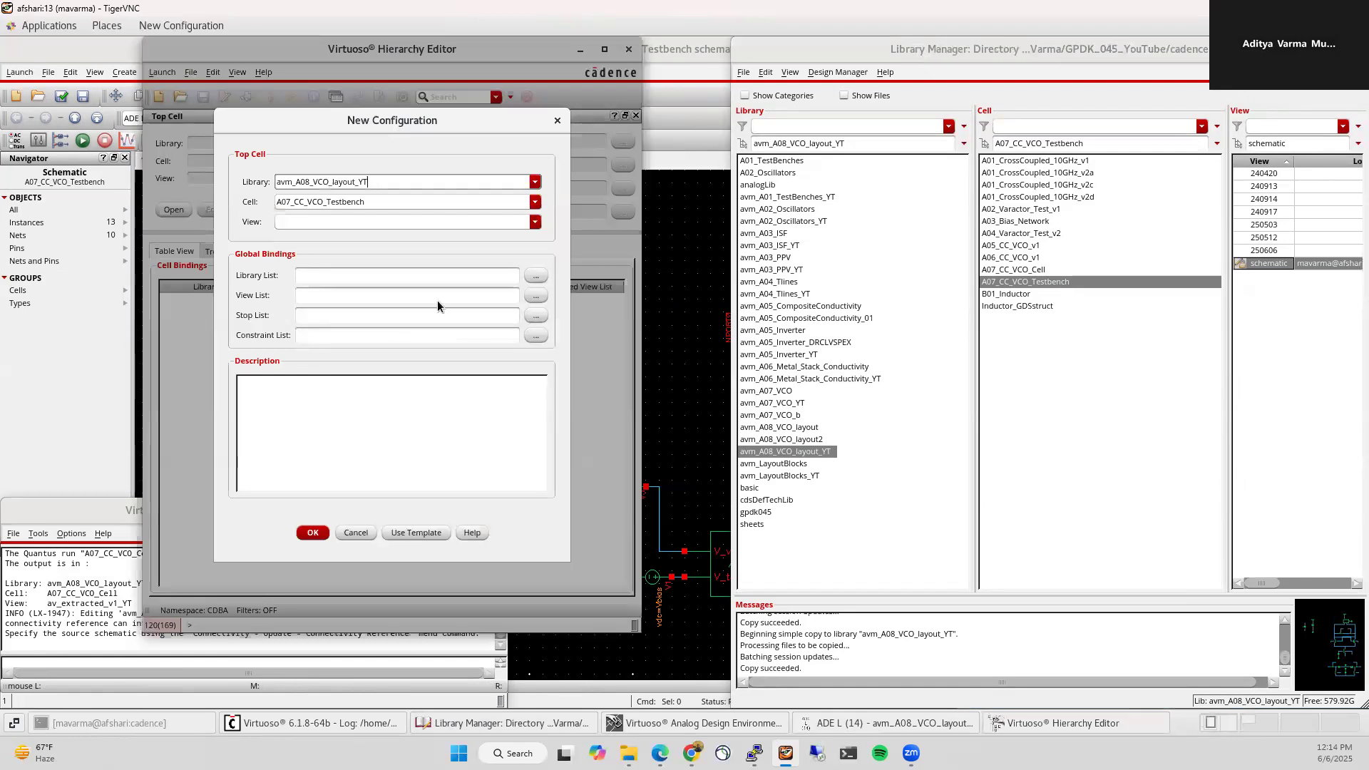
Step: Set the config's top cell view to schematic using the spectre template
click(535, 222)
click(350, 332)
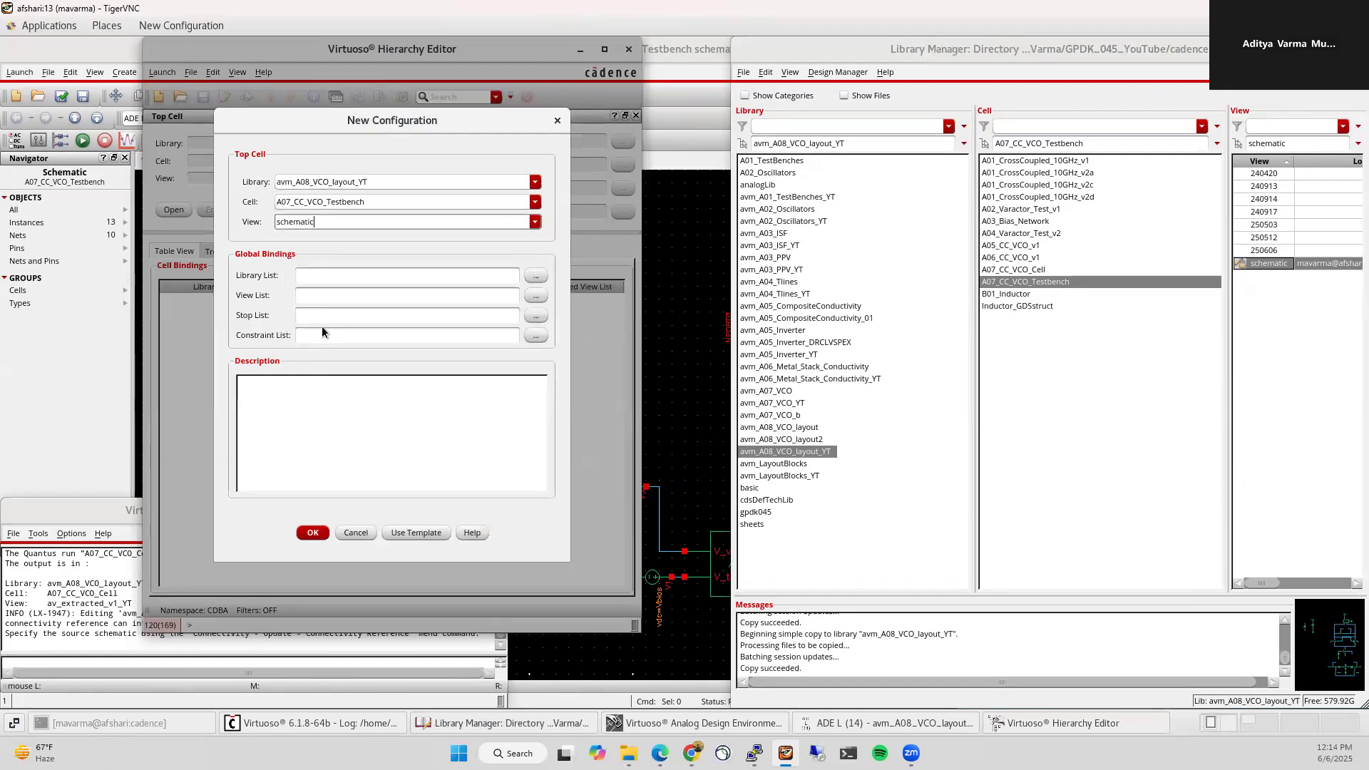
click(416, 533)
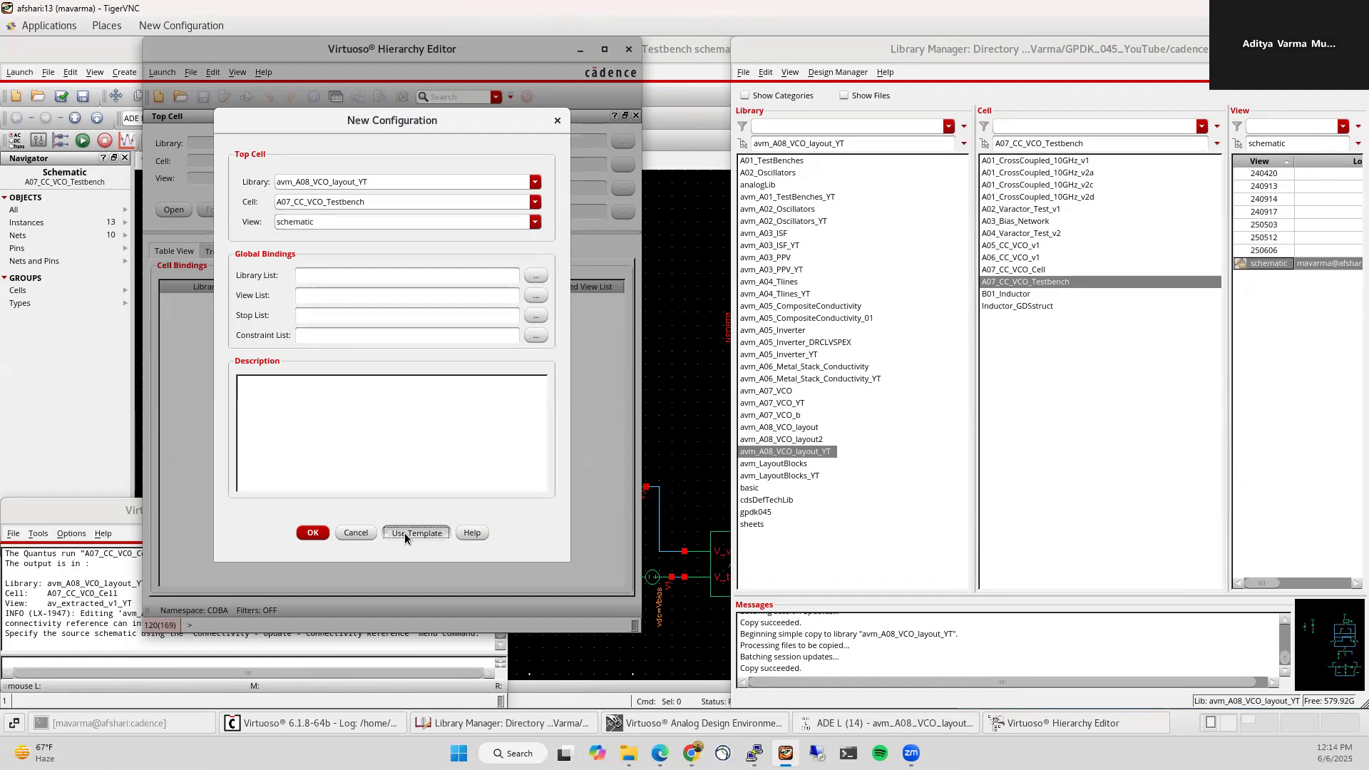
click(512, 320)
scroll(495, 365, down, 5)
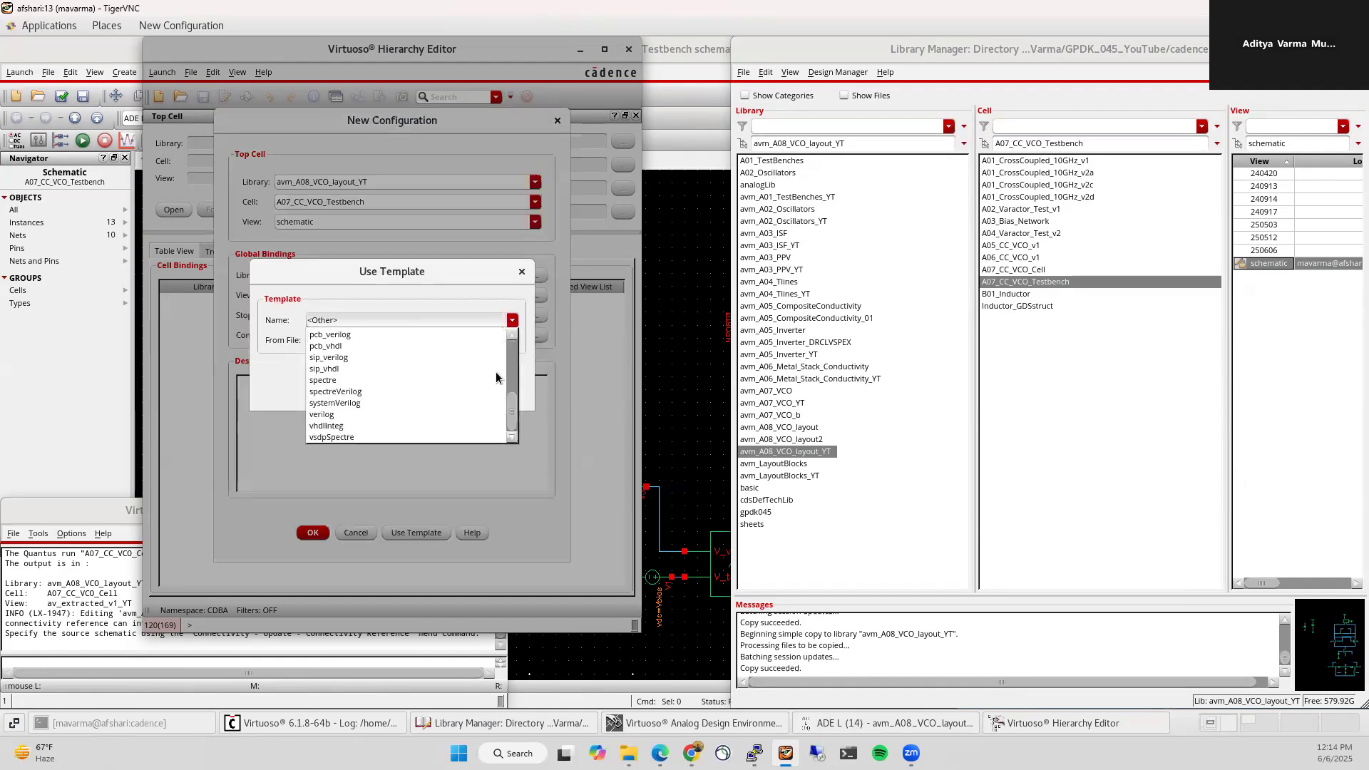
click(329, 385)
click(329, 388)
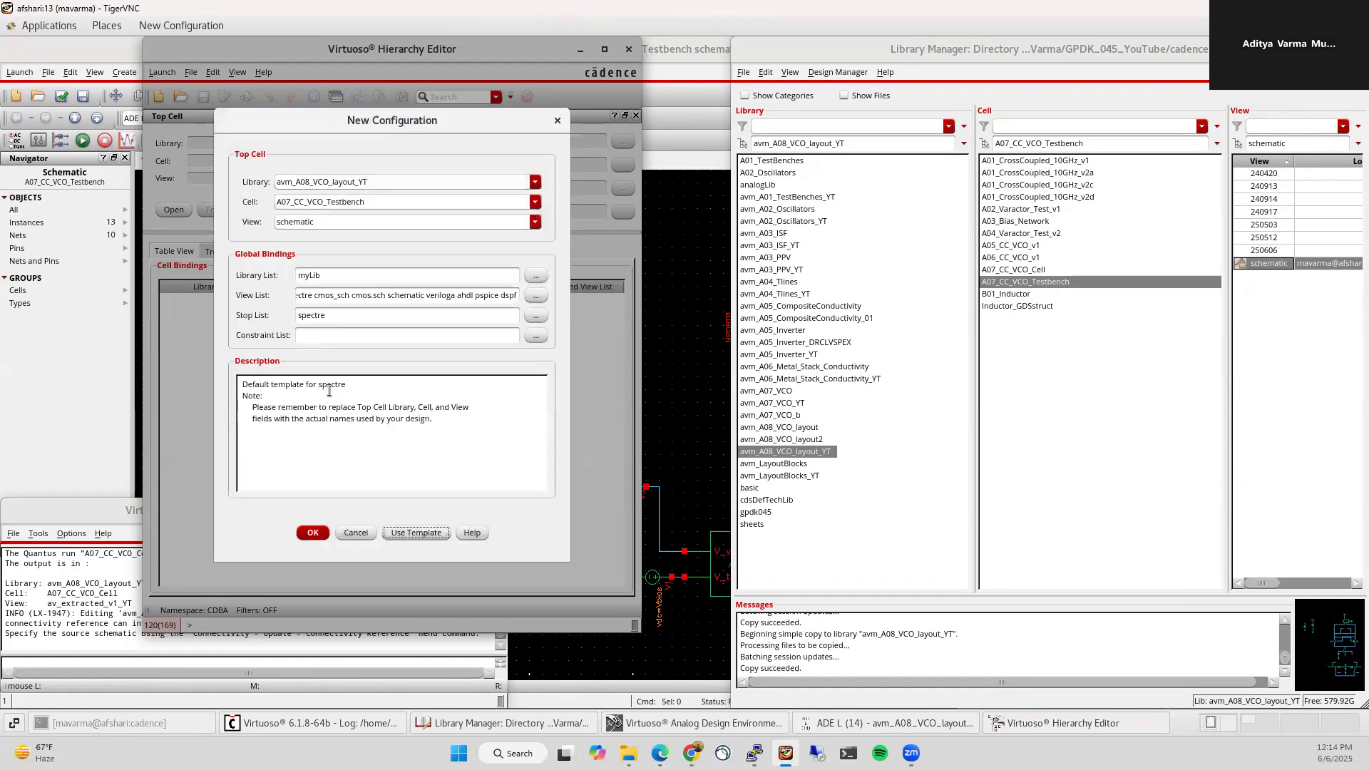
click(313, 532)
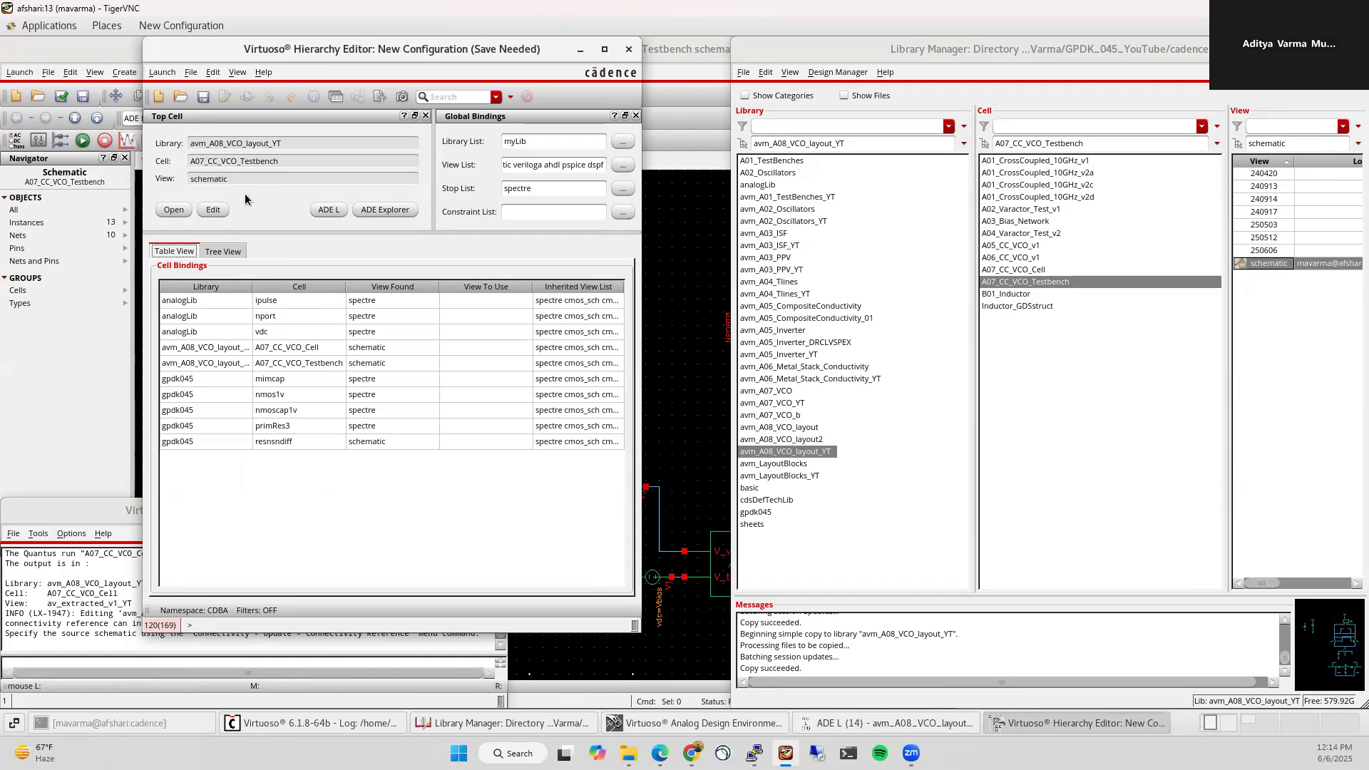
Step: Save the configuration and update the hierarchy, saving the edited testbench schematic
click(203, 97)
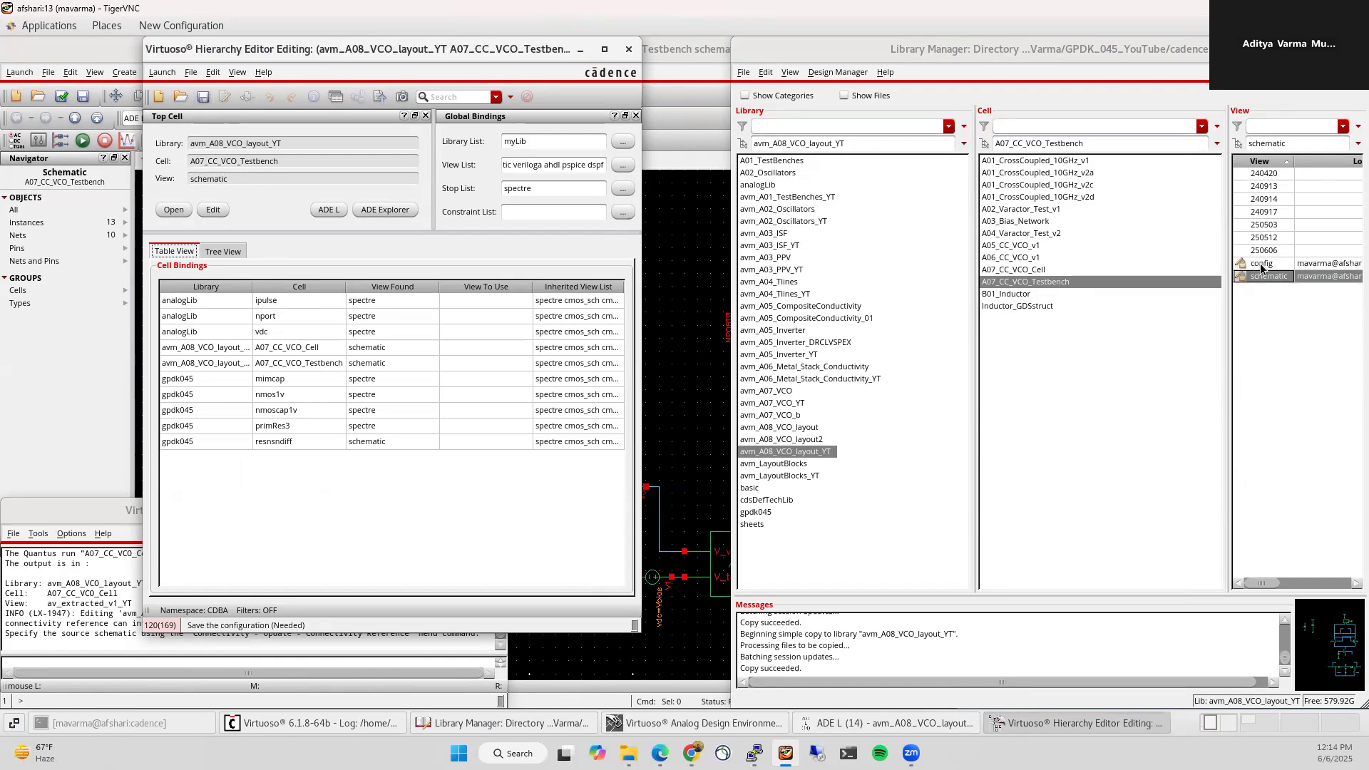
click(338, 538)
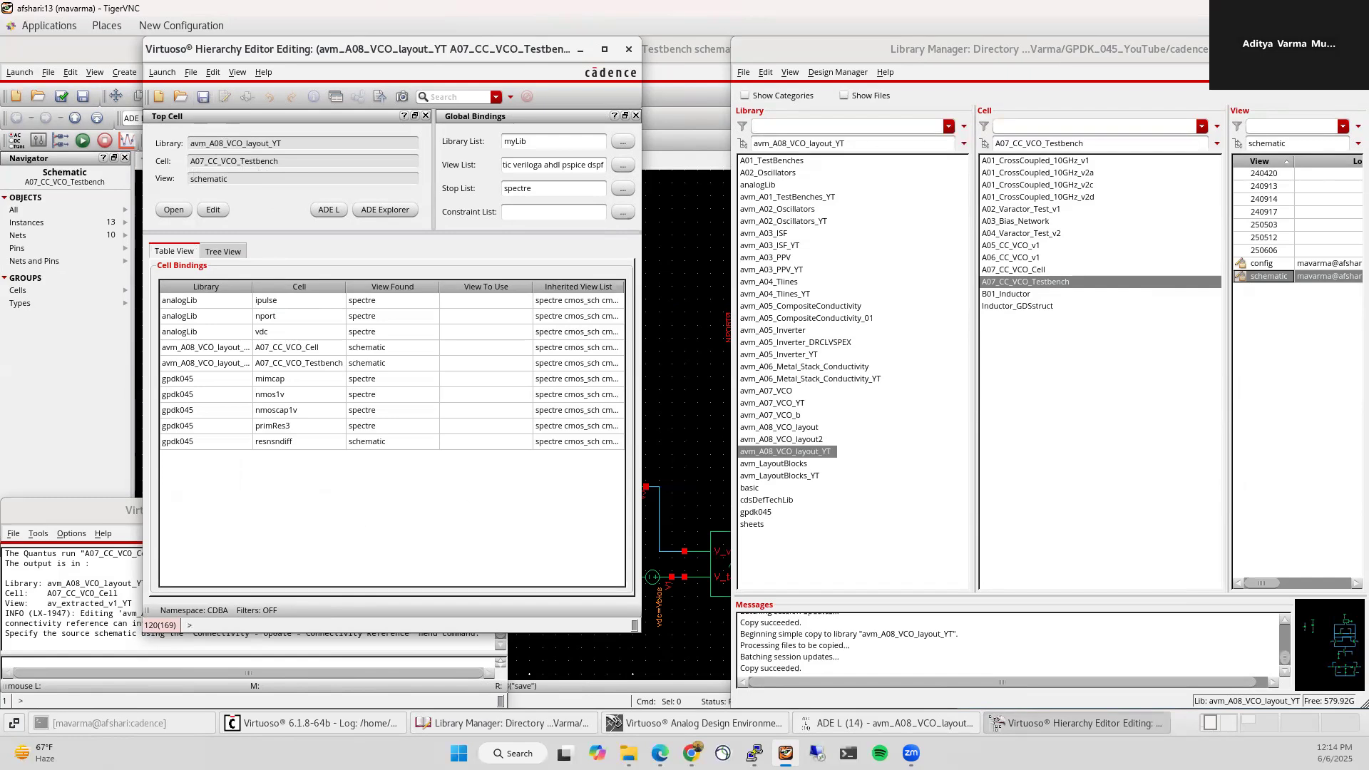
click(1307, 49)
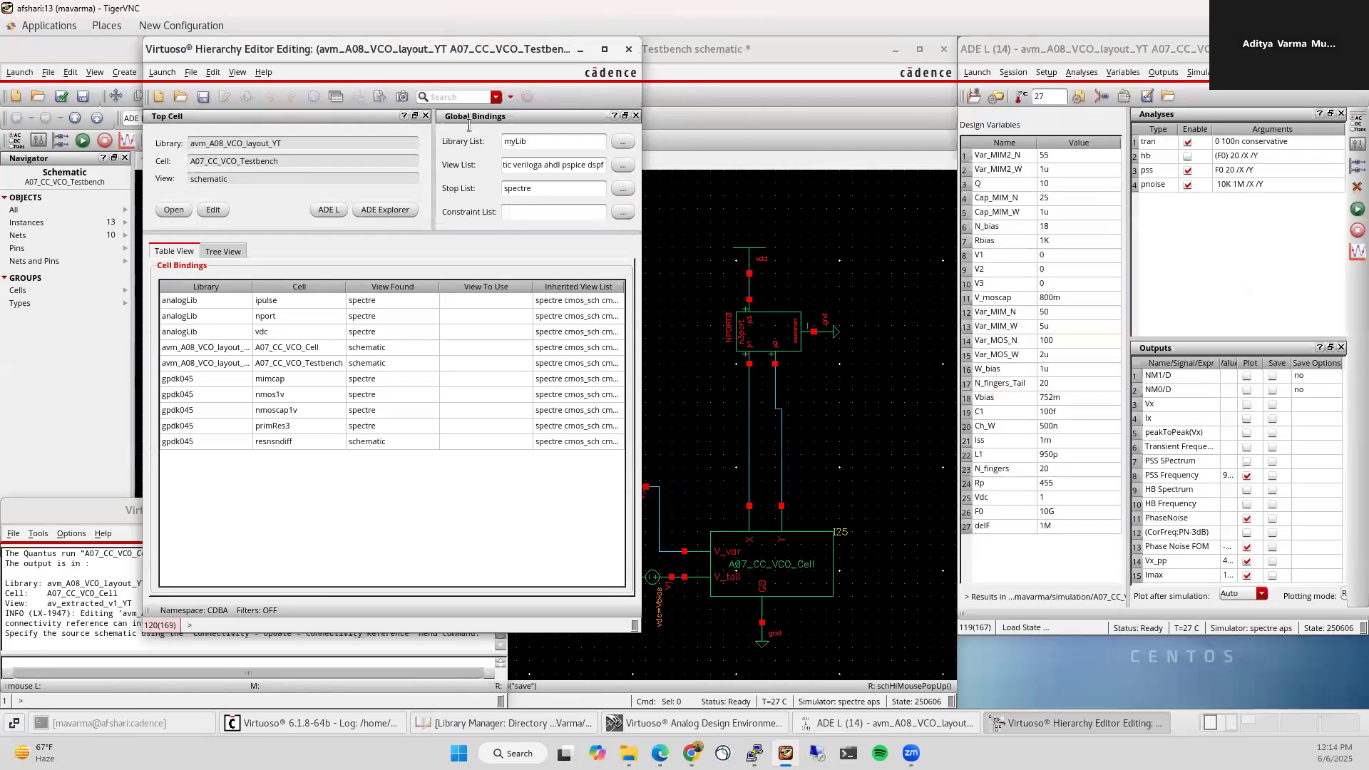
click(377, 99)
click(582, 328)
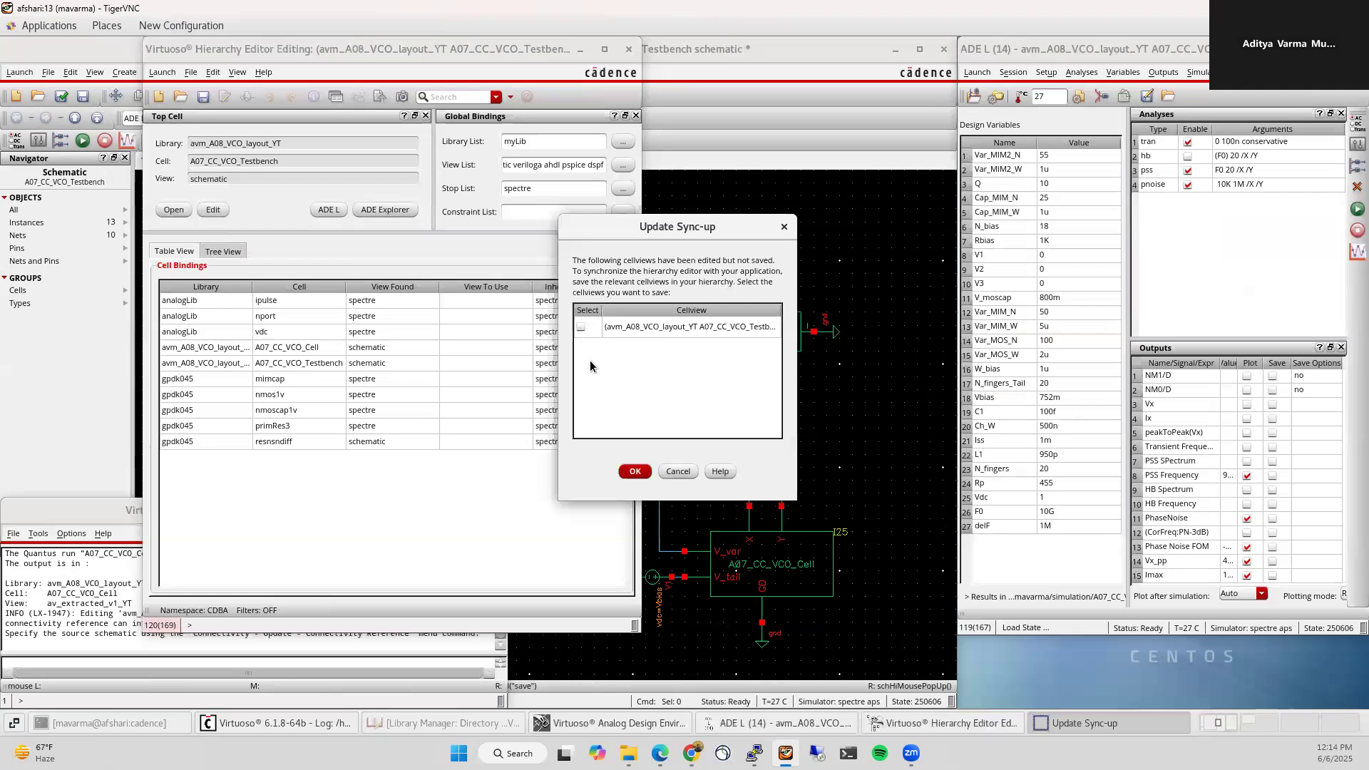
click(634, 471)
click(438, 515)
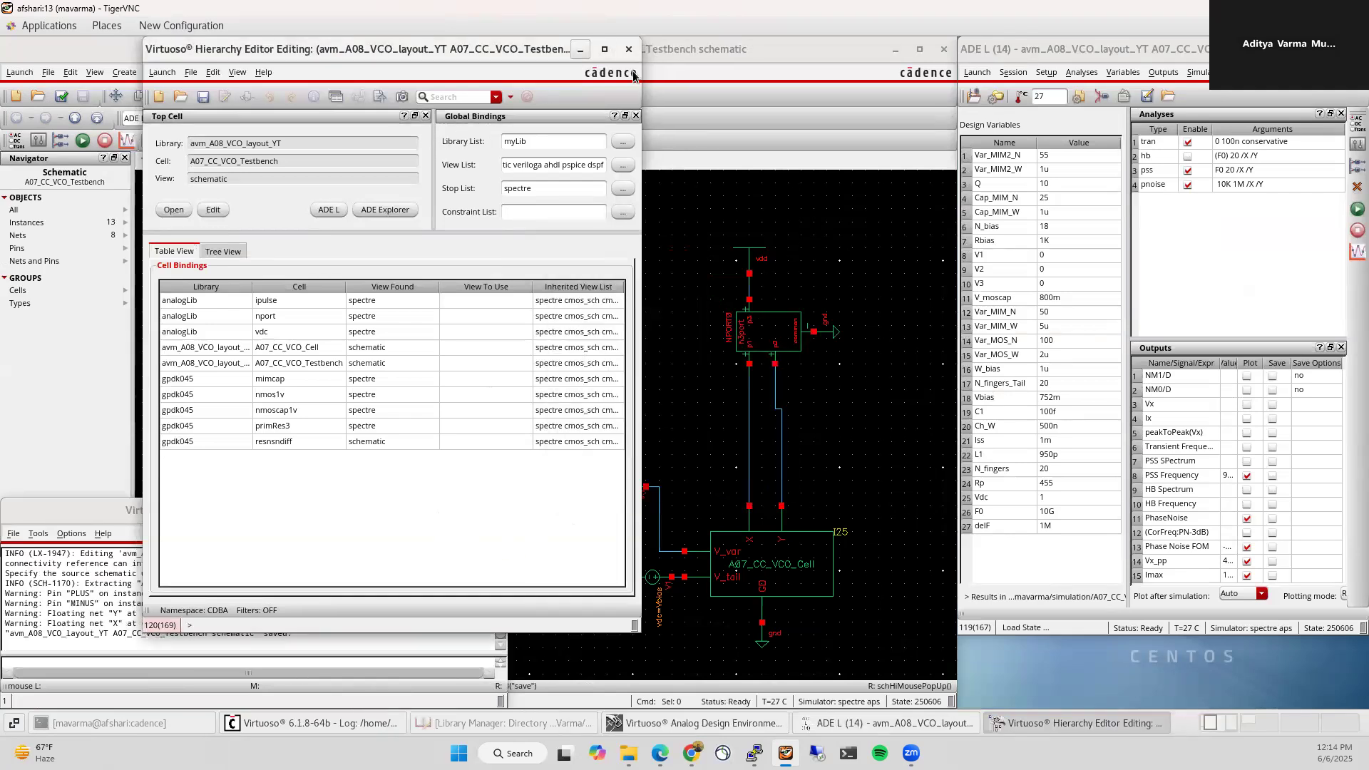
Step: Point ADE L's design at the testbench's config view
click(1046, 72)
click(1039, 107)
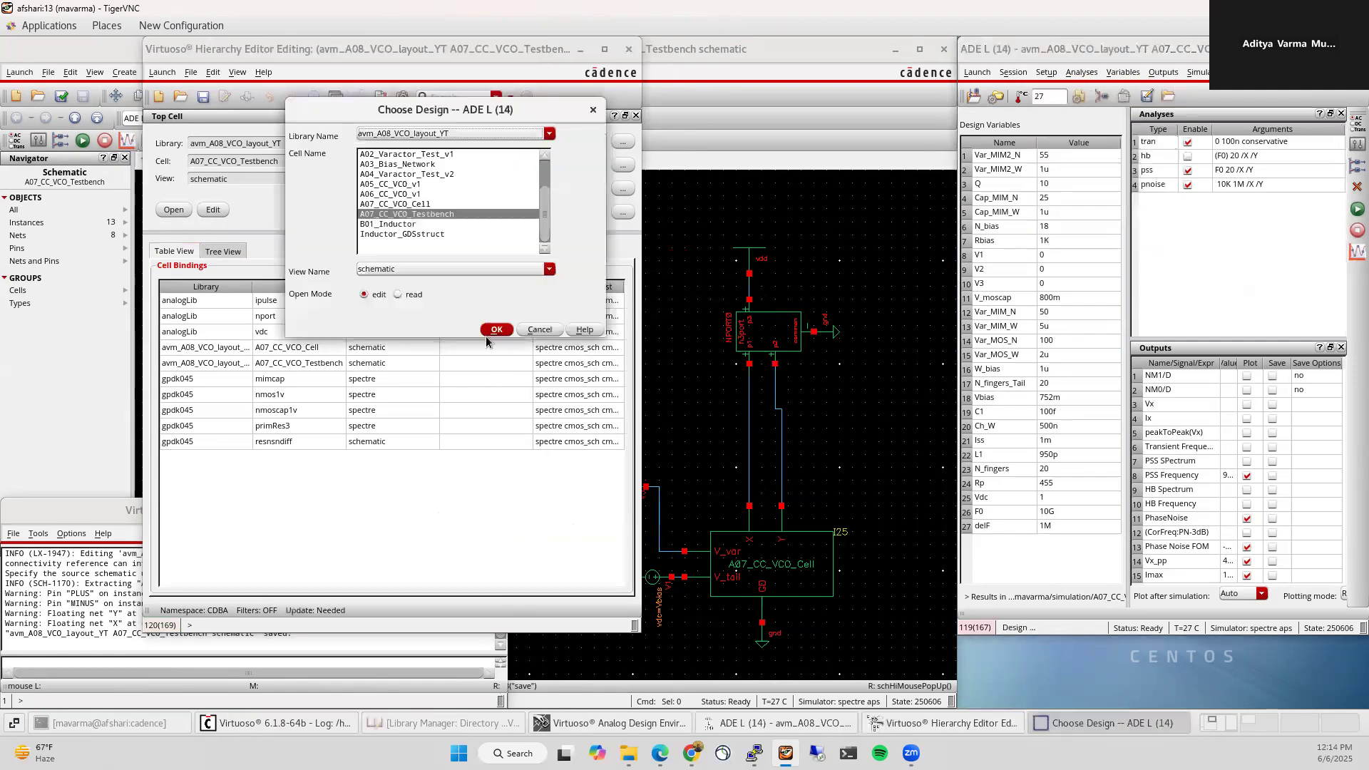
click(452, 268)
click(439, 284)
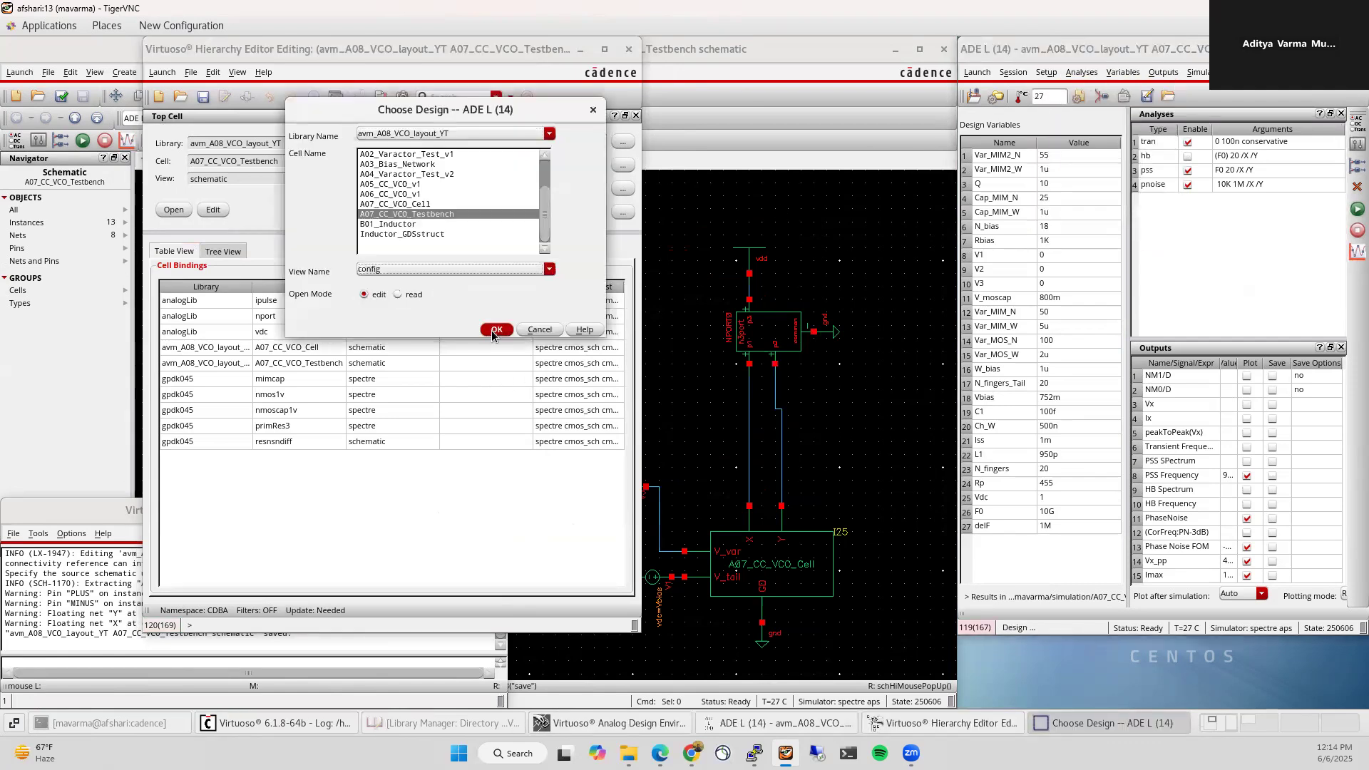
click(492, 330)
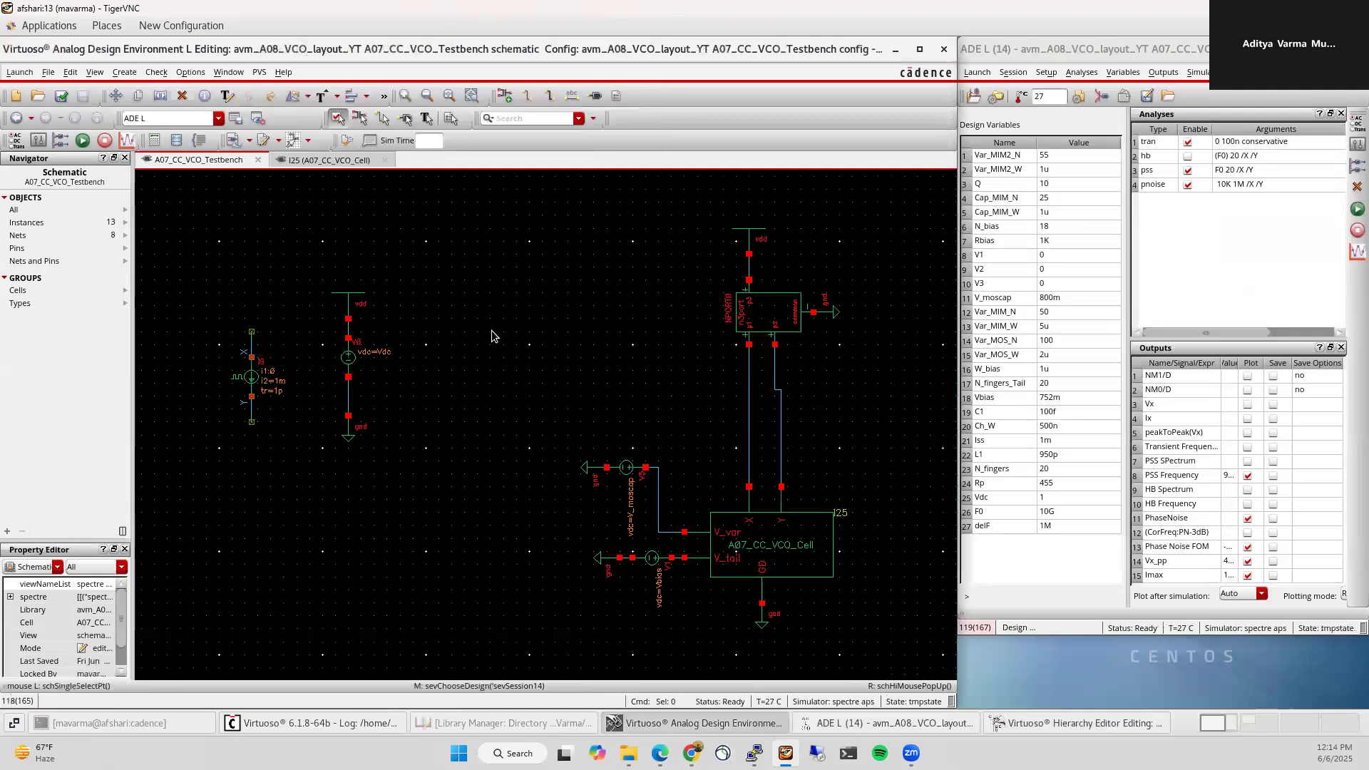
click(1048, 724)
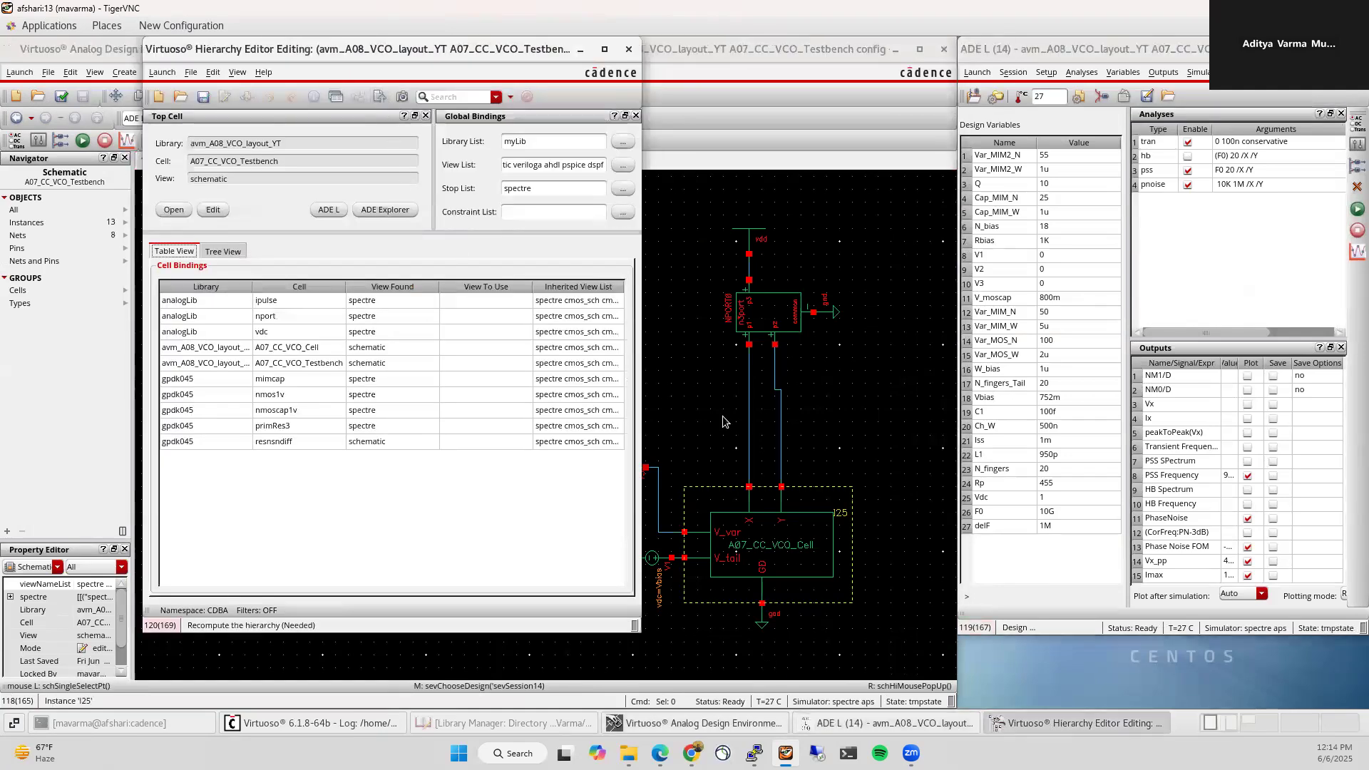
Step: Widen and enlarge the ADE L outputs table to show all values
click(1258, 272)
drag(1238, 362, 1331, 364)
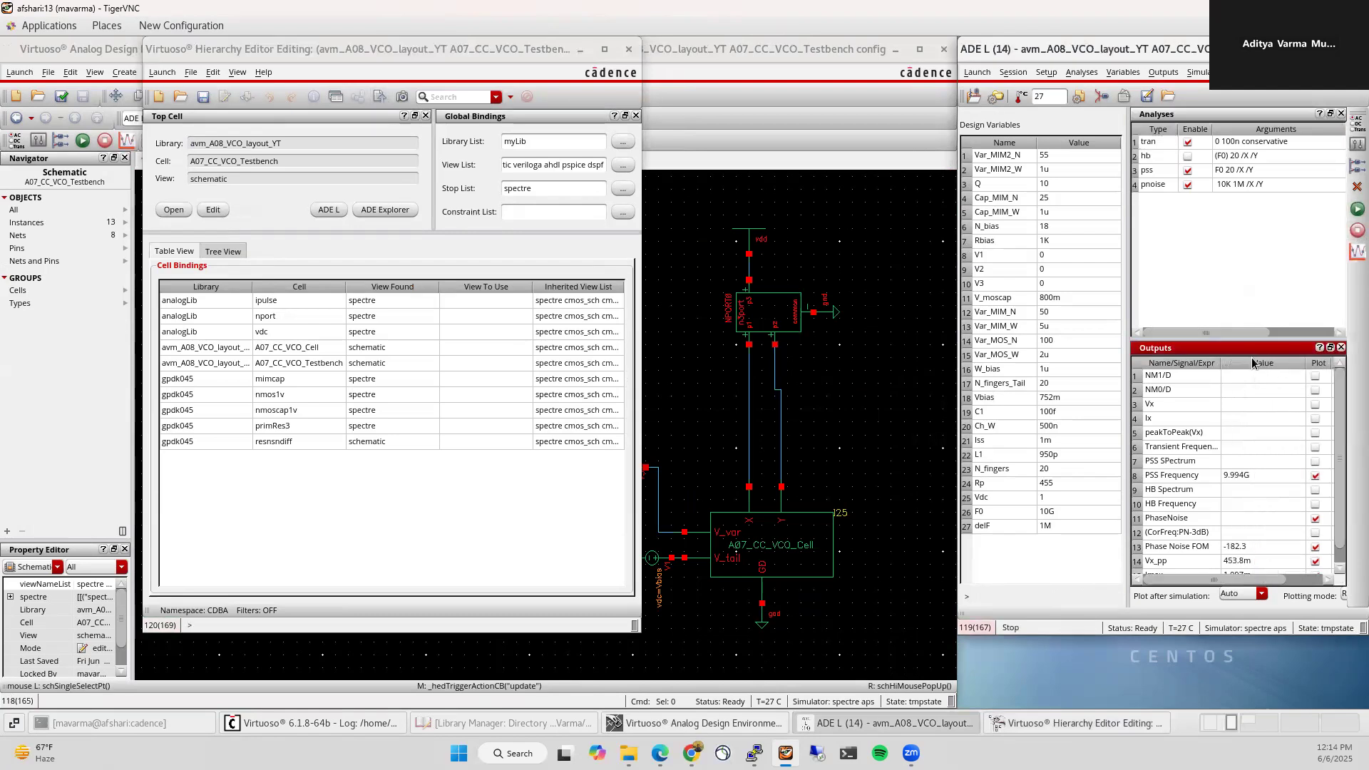
drag(1222, 340, 1236, 285)
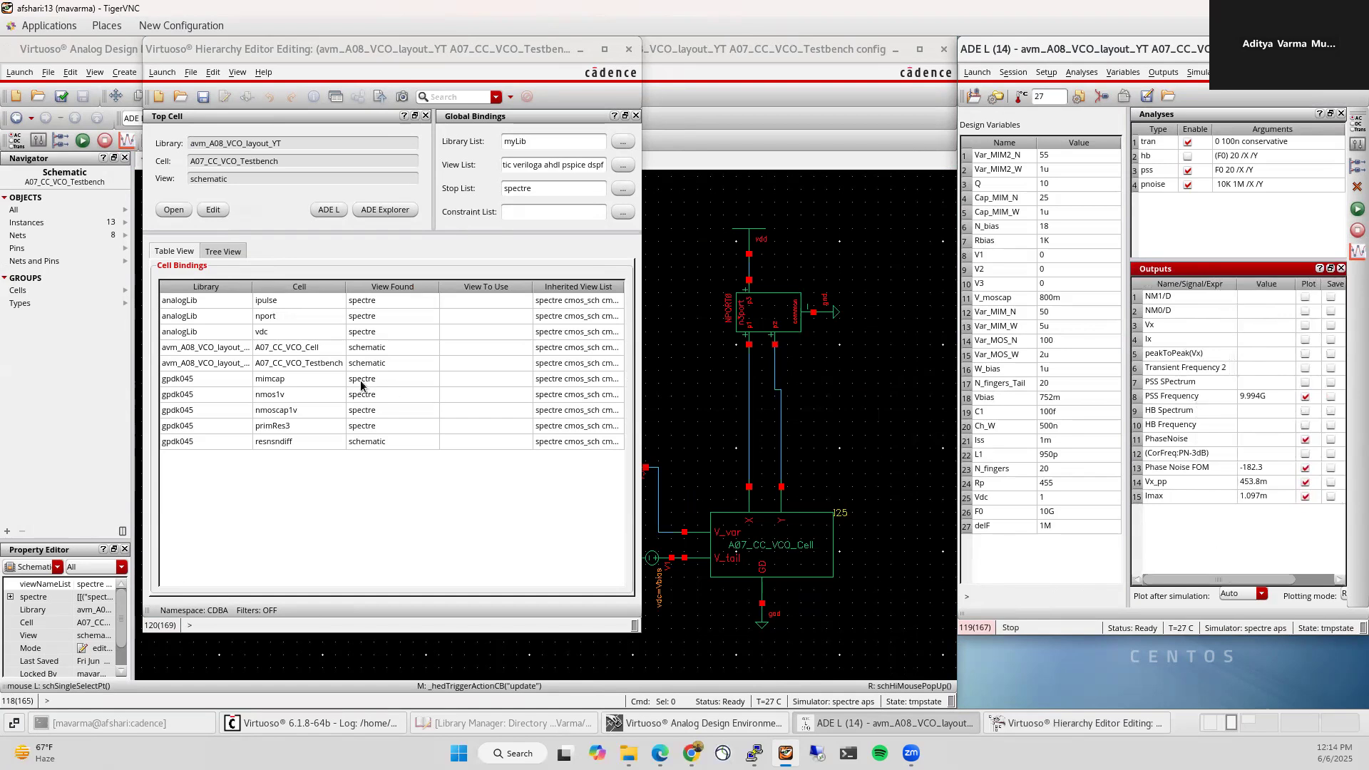
Step: Bind A07_CC_VCO_Cell to av_extracted_v1_YT, update the hierarchy, and run the simulation
right_click(387, 351)
mouse_move(641, 358)
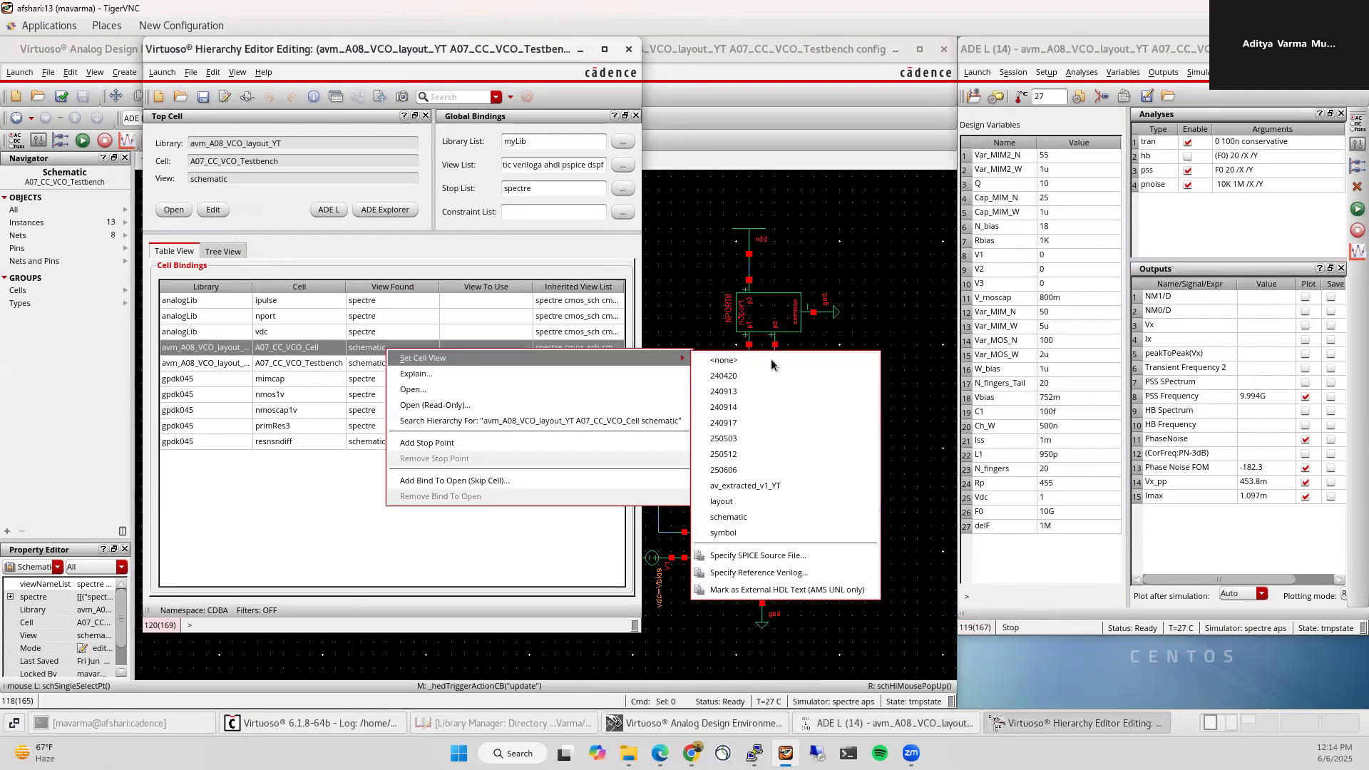
click(767, 489)
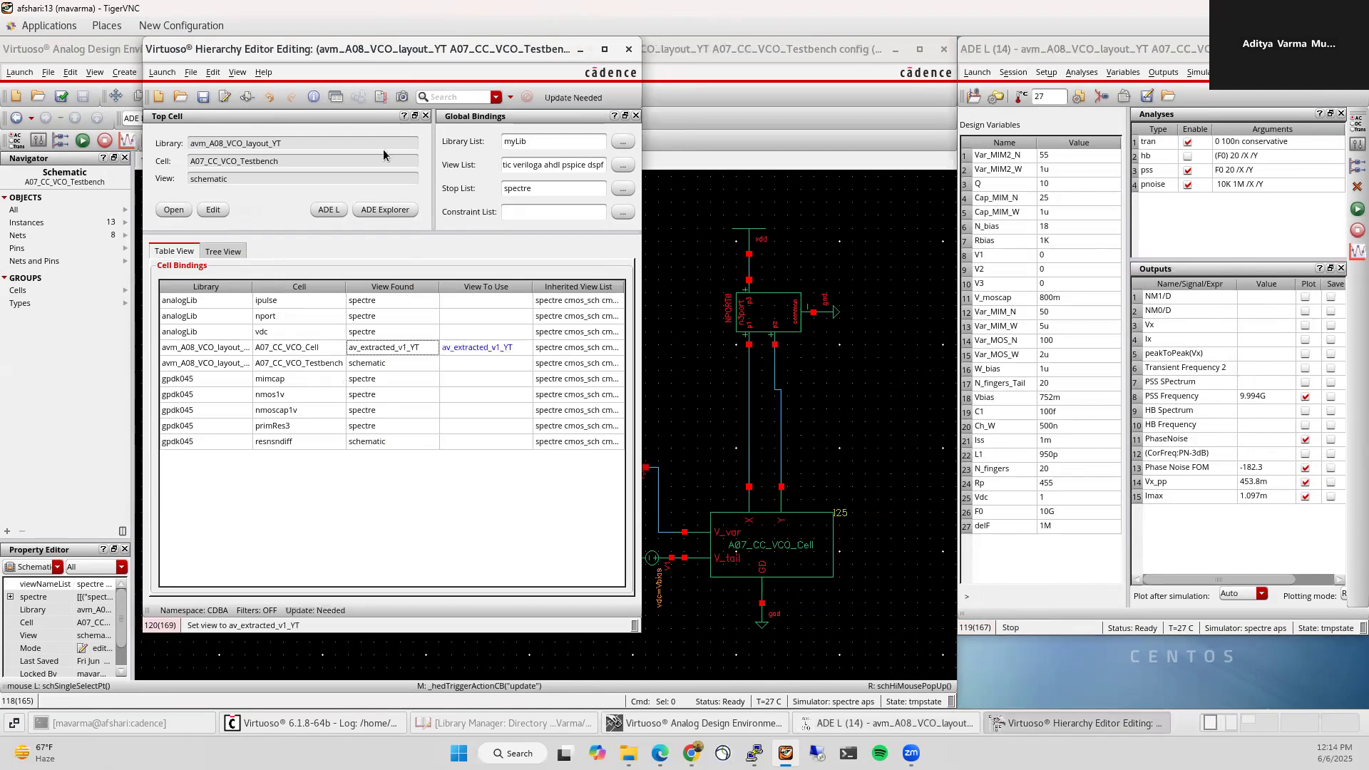
click(527, 97)
click(634, 471)
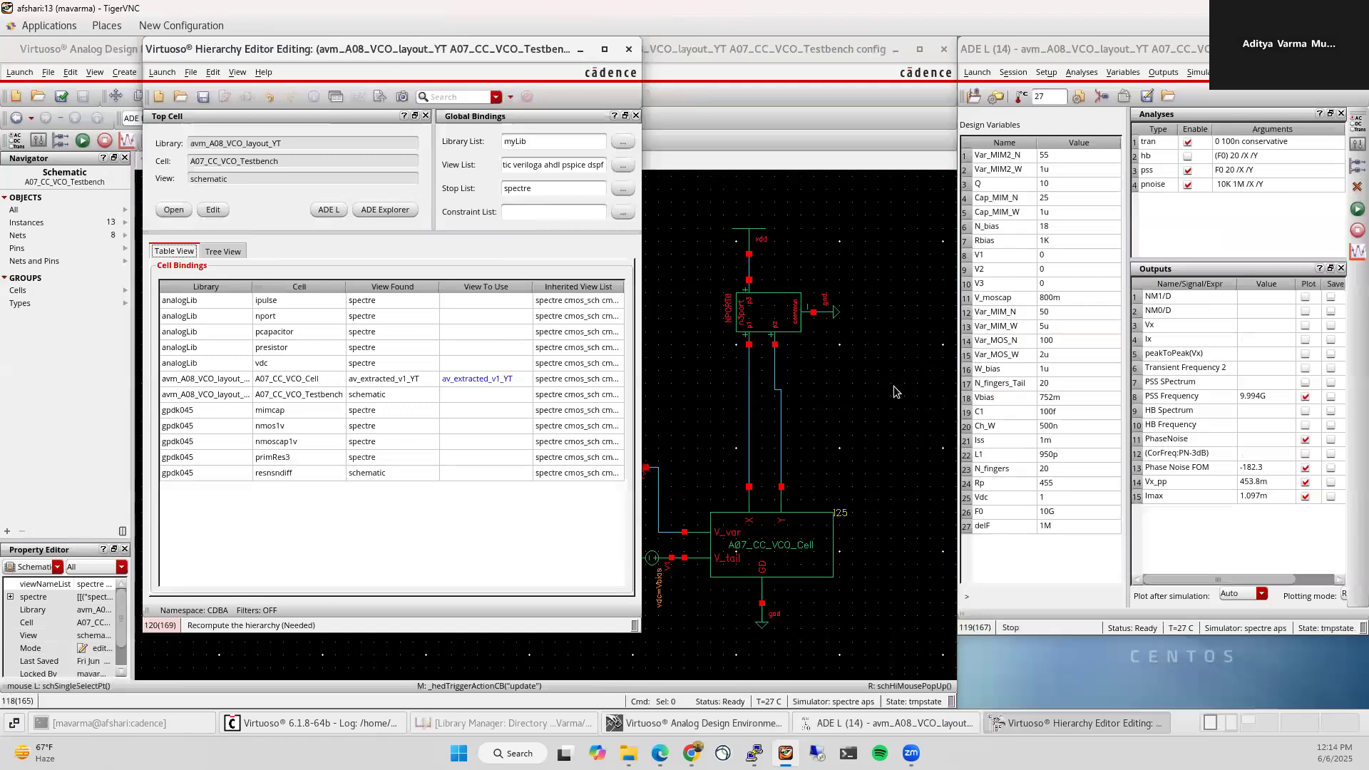
click(1357, 209)
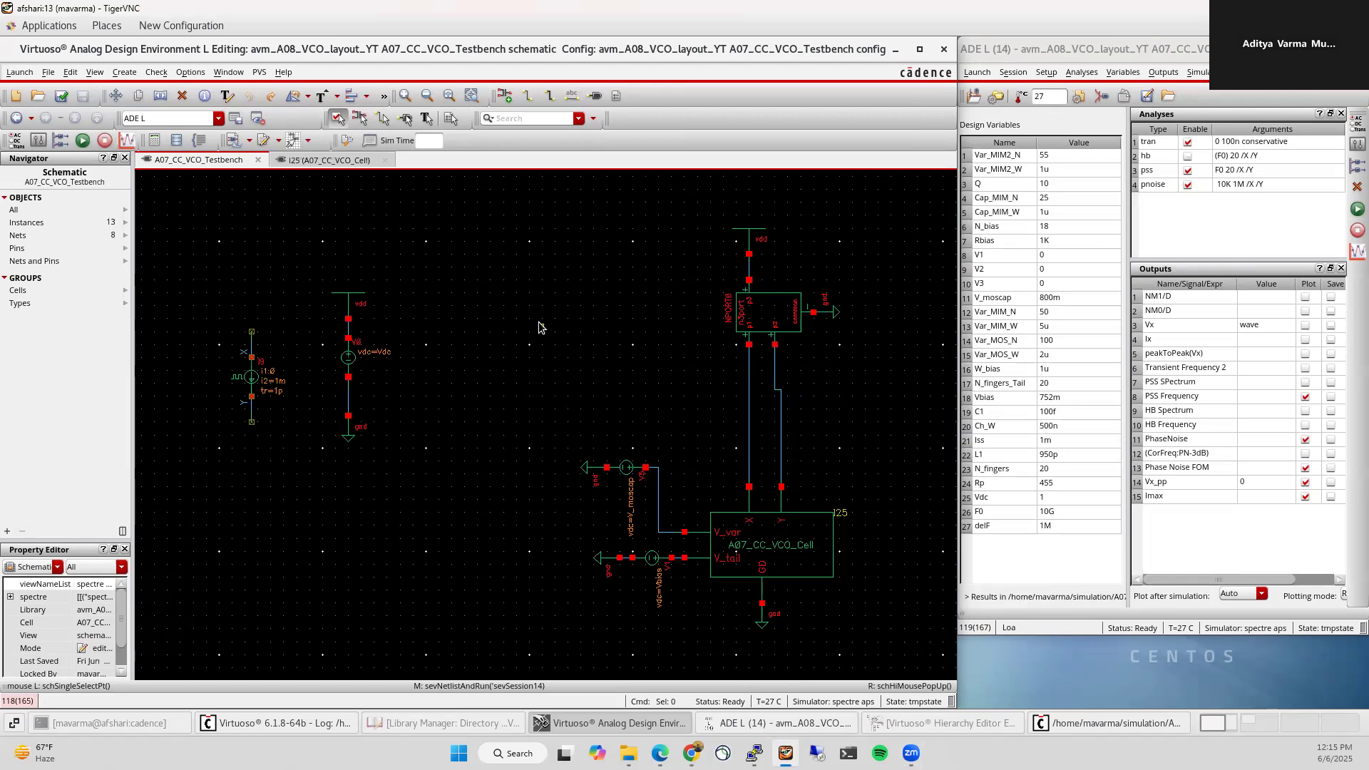
Step: Label the two oscillator output wires X and Y, check and save, then rerun the simulation
key(l)
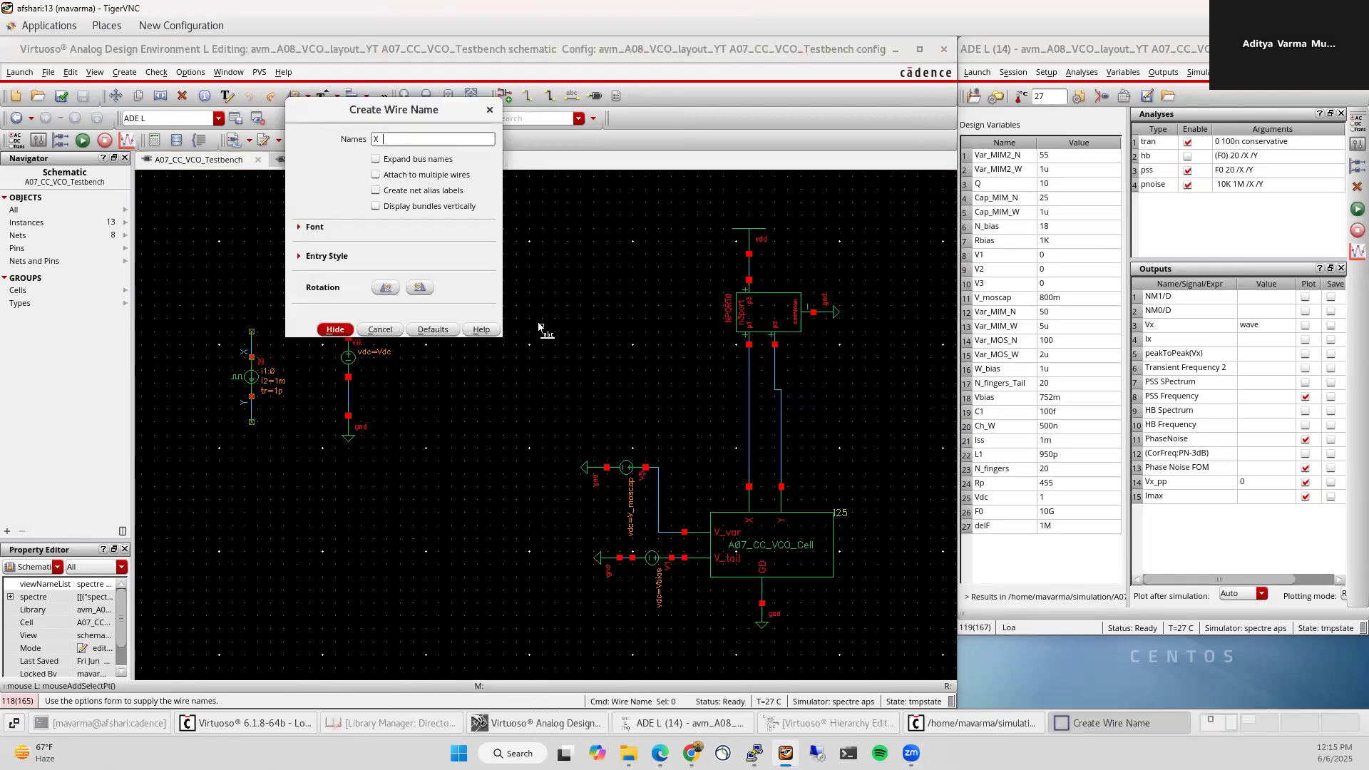
text(X Y)
key(Return)
click(748, 423)
click(782, 423)
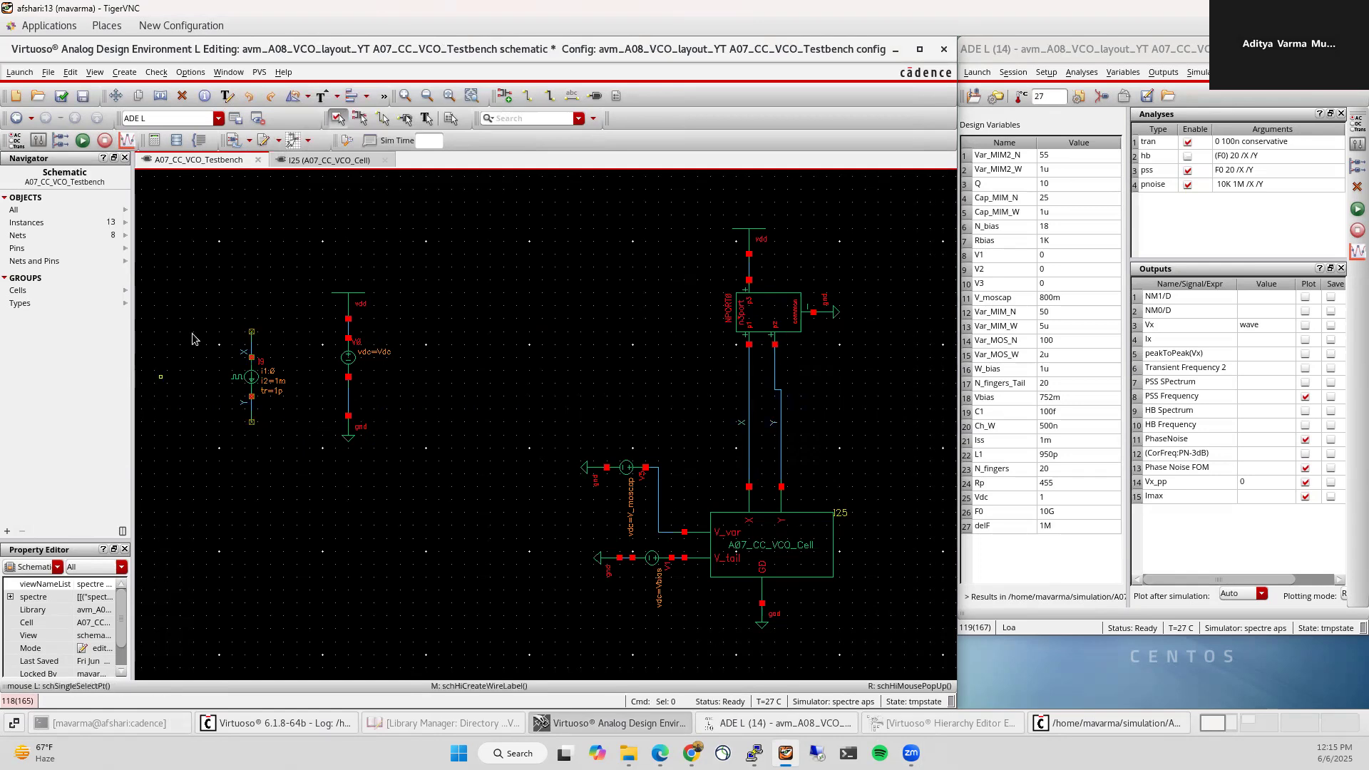
click(62, 98)
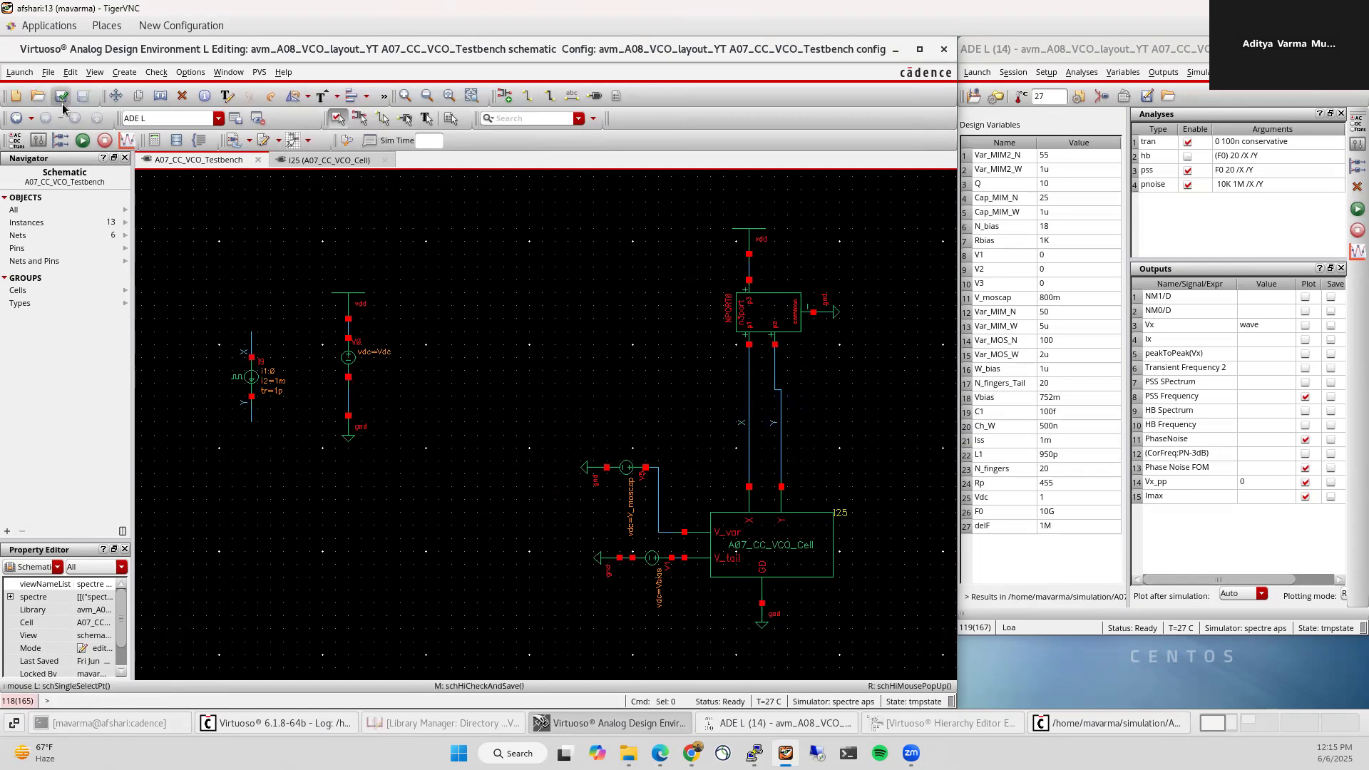
click(1357, 209)
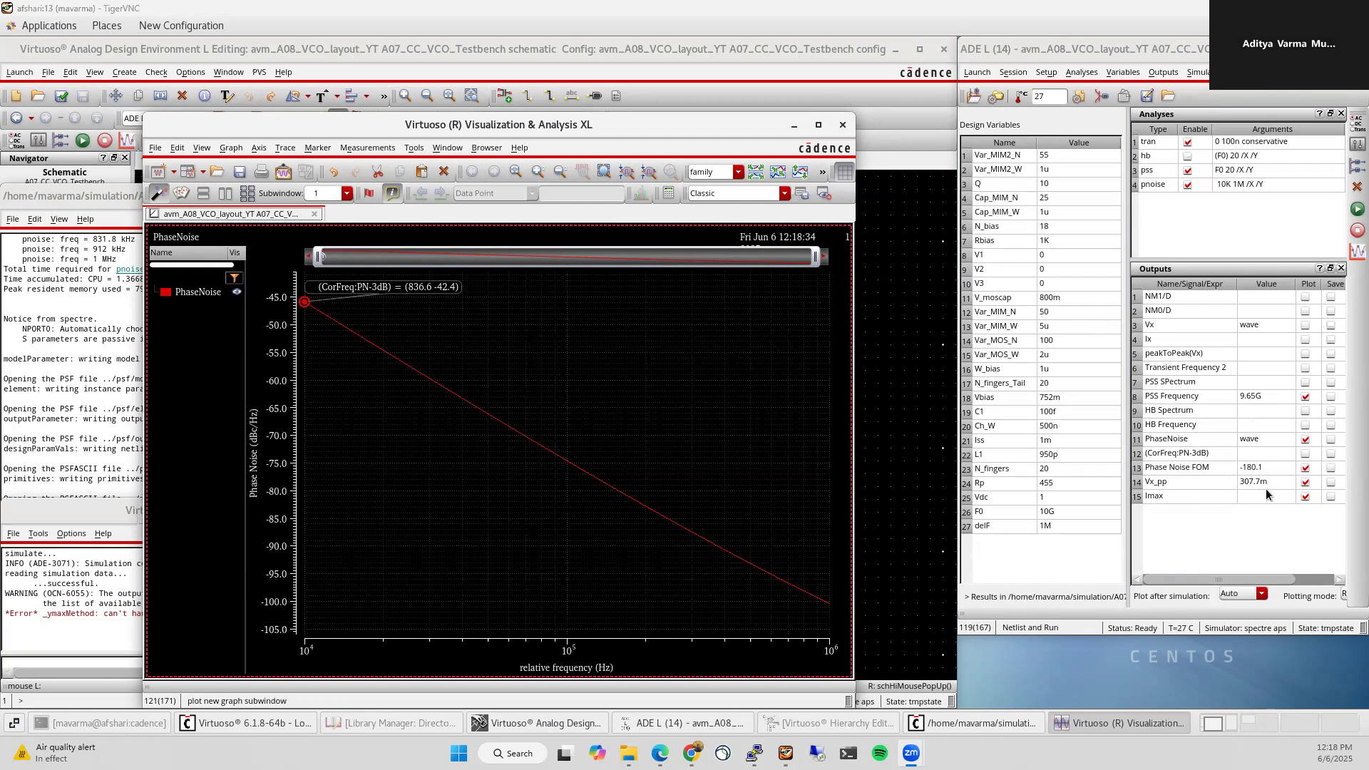
Step: Set V_moscap to 0 in ADE L and rerun the simulation
double_click(1071, 298)
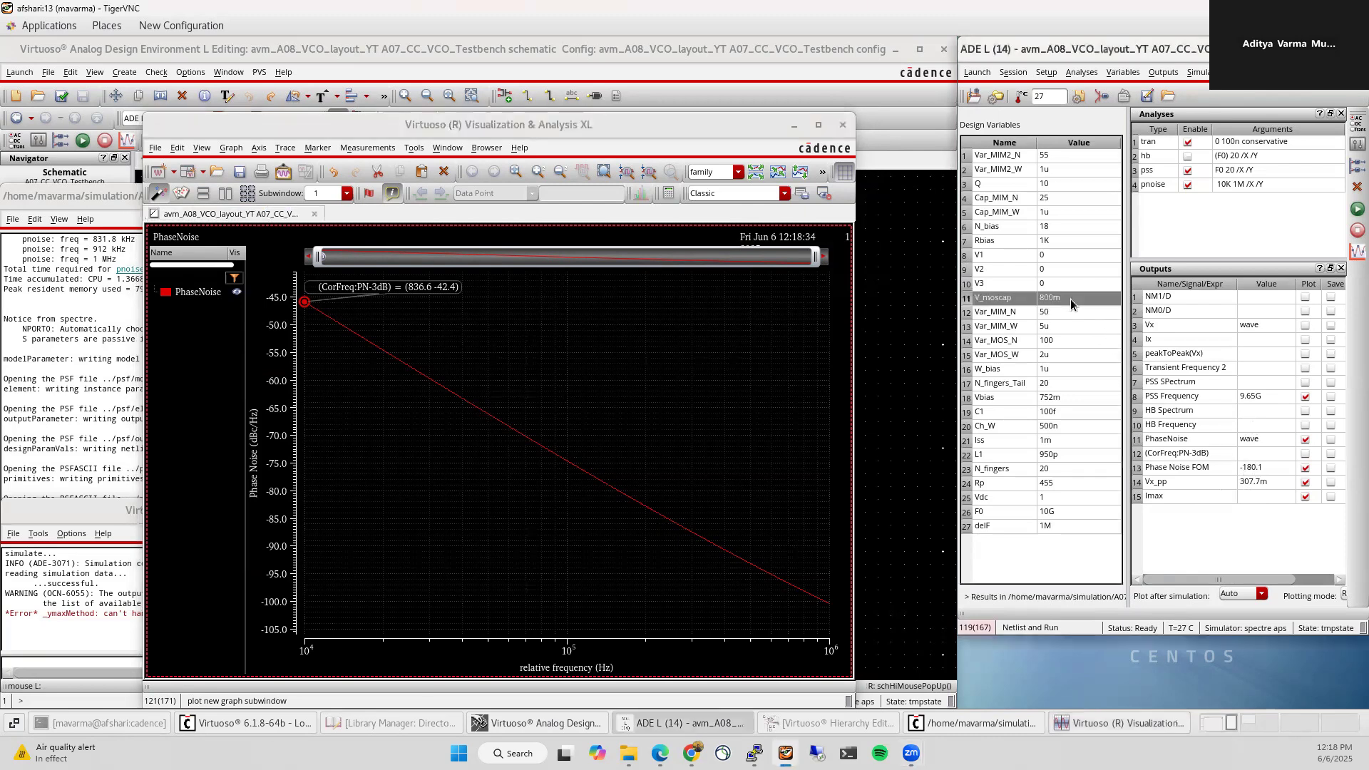
text(0)
key(Return)
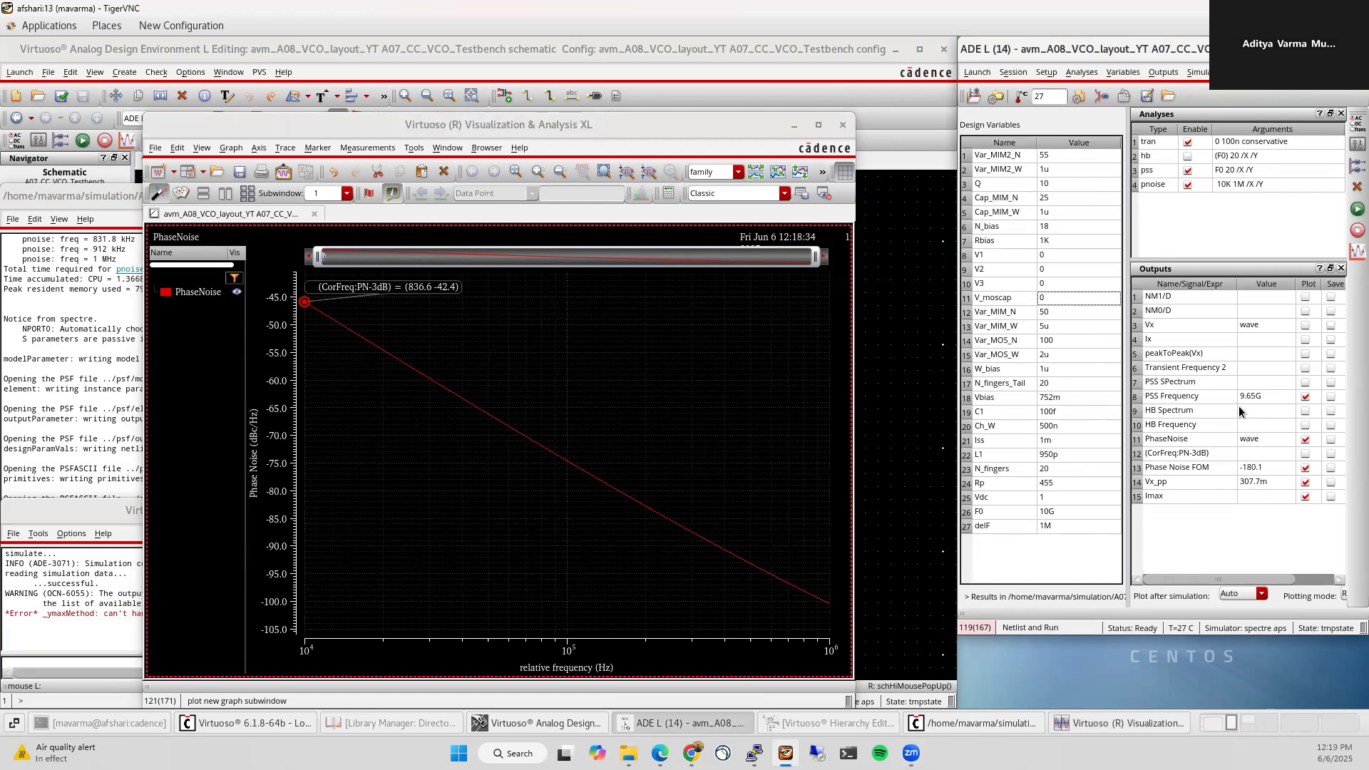
click(1356, 209)
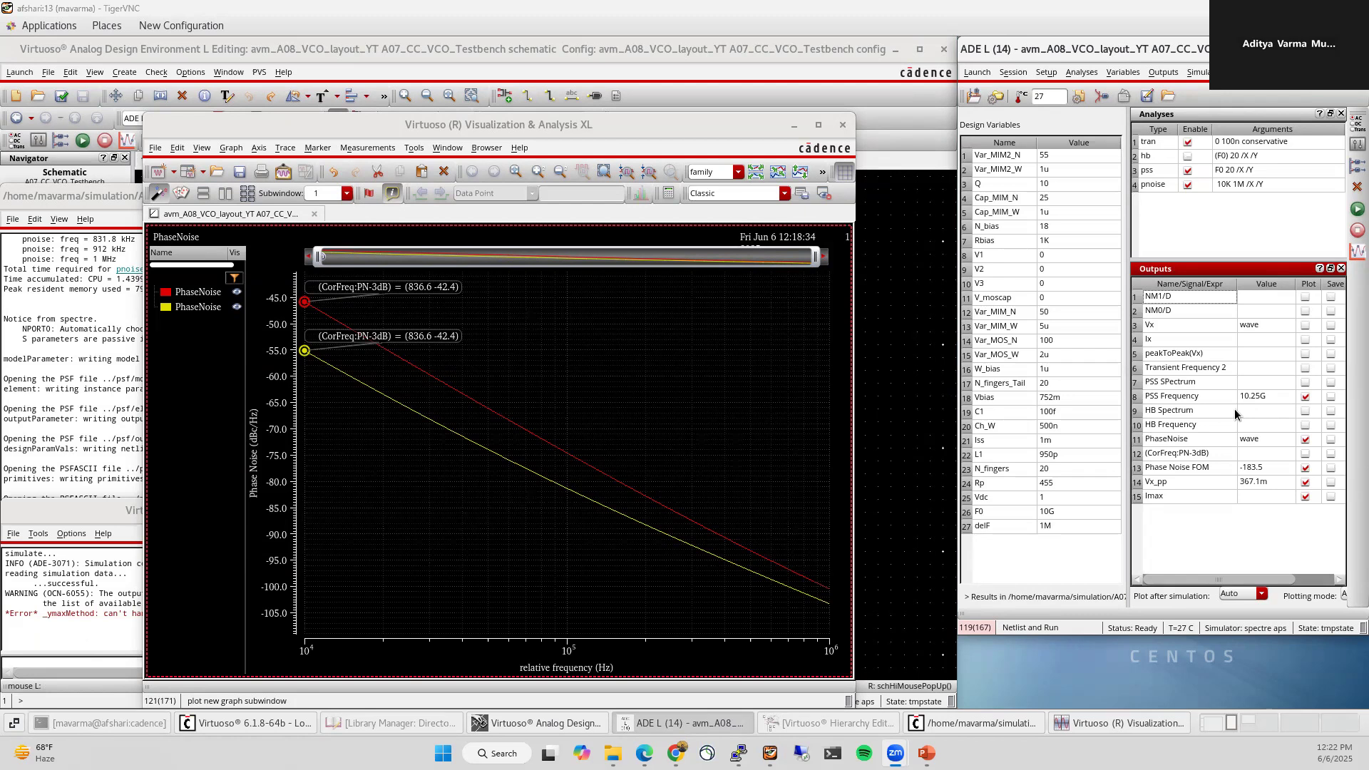
Step: Hide the phase noise plot window and bring the testbench schematic forward
click(528, 125)
click(790, 125)
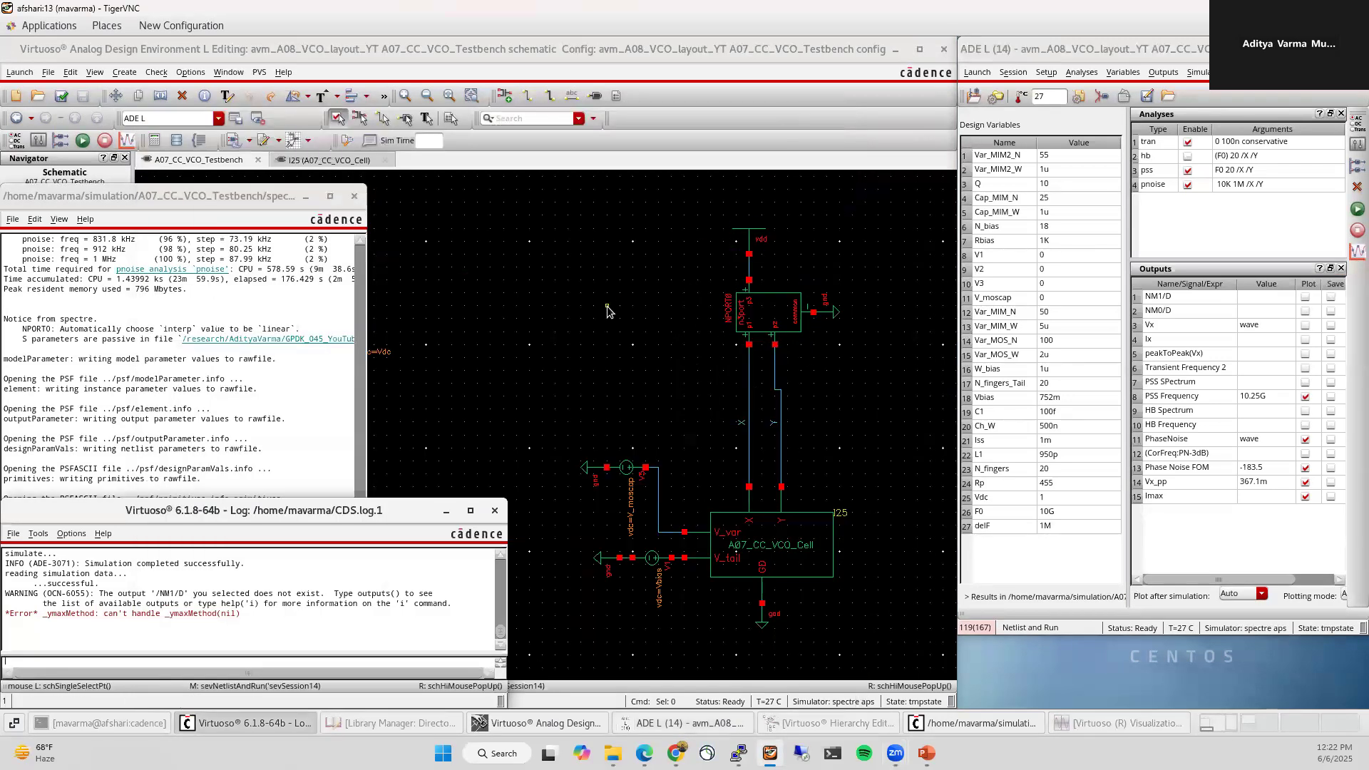
click(607, 310)
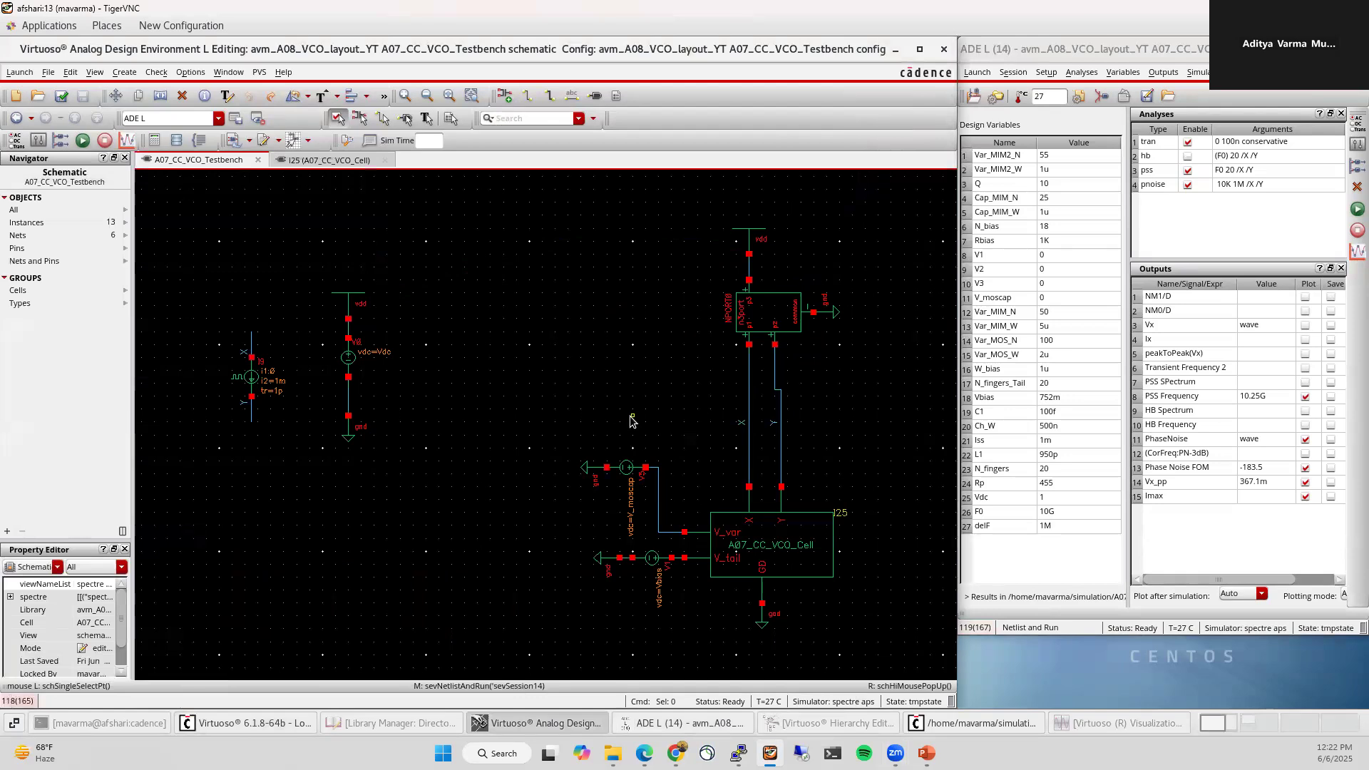
Step: Open the A07_CC_VCO_Cell layout maximized, fit it, and zoom in on the X/Y crossing
click(394, 726)
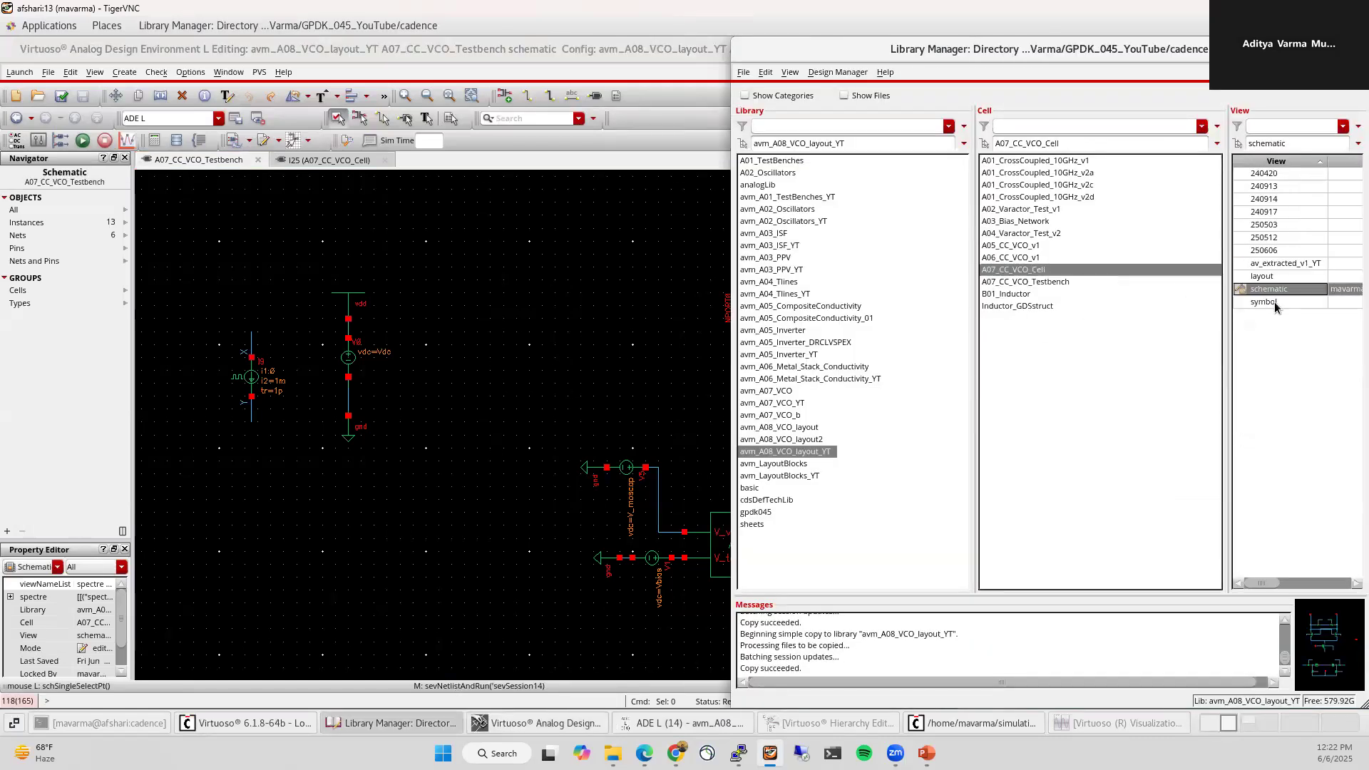
double_click(1261, 276)
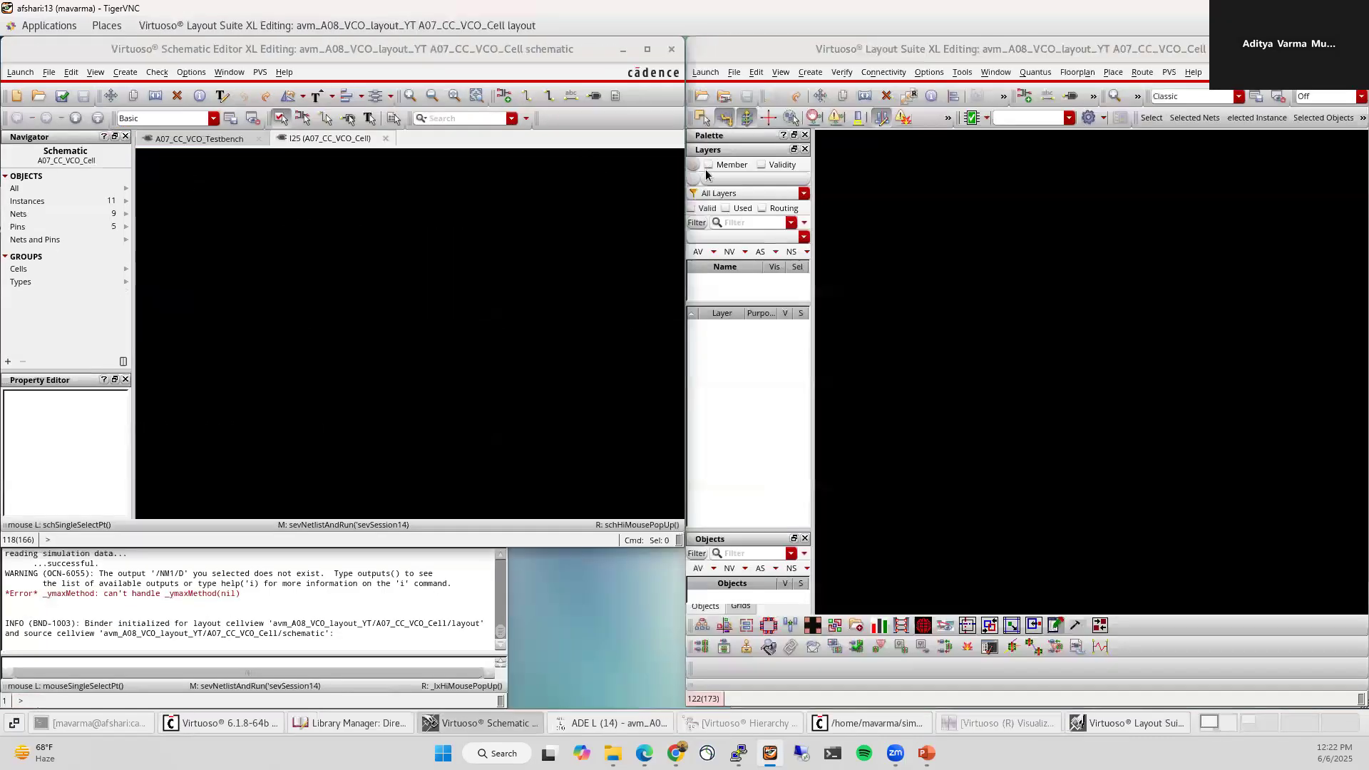
double_click(1014, 49)
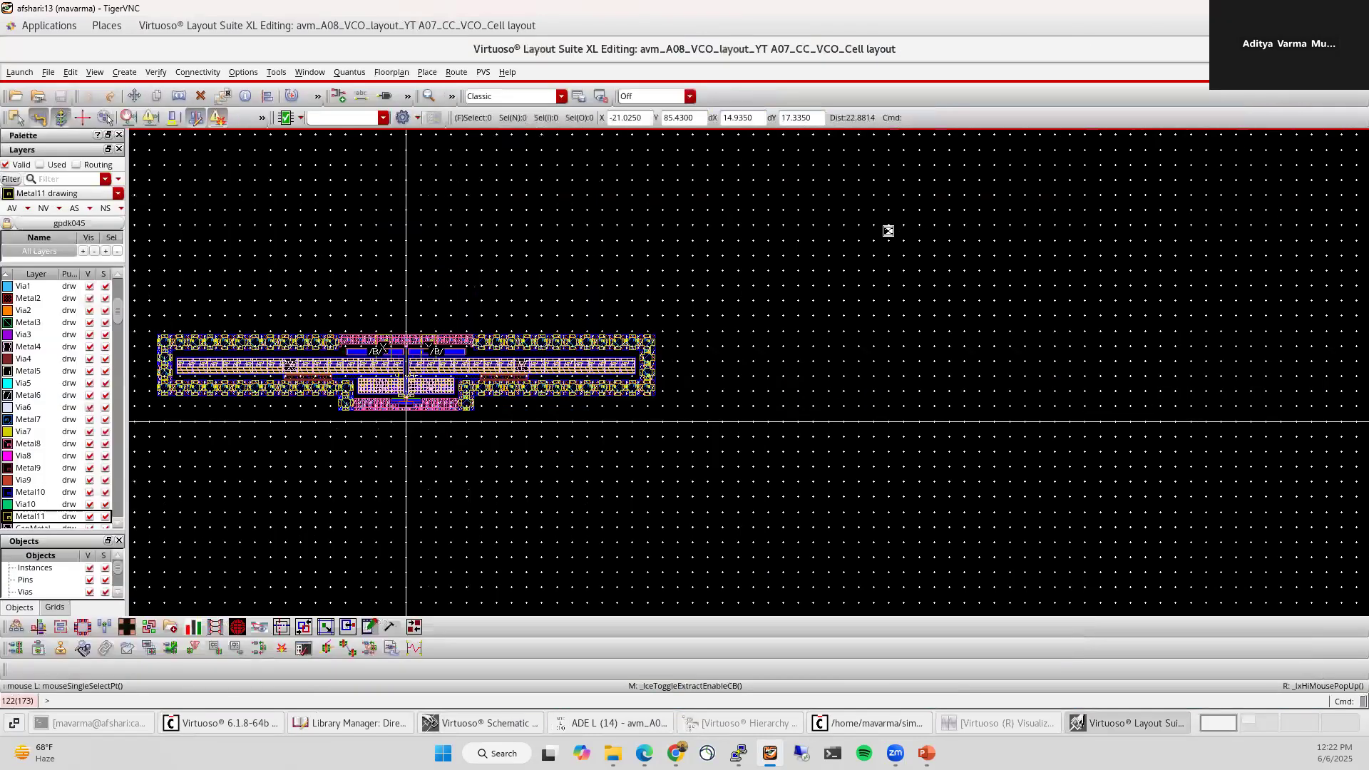
key(f)
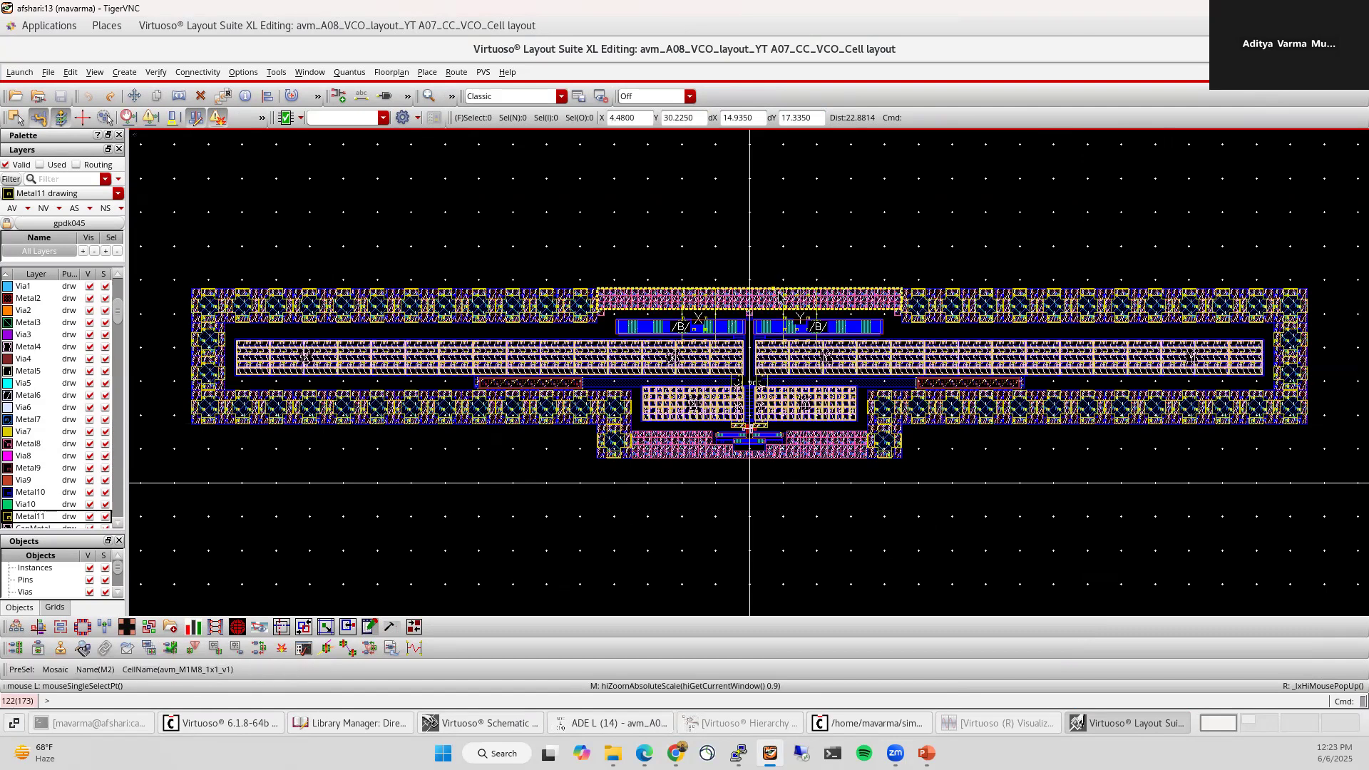
ctrl+scroll(748, 394, up, 2)
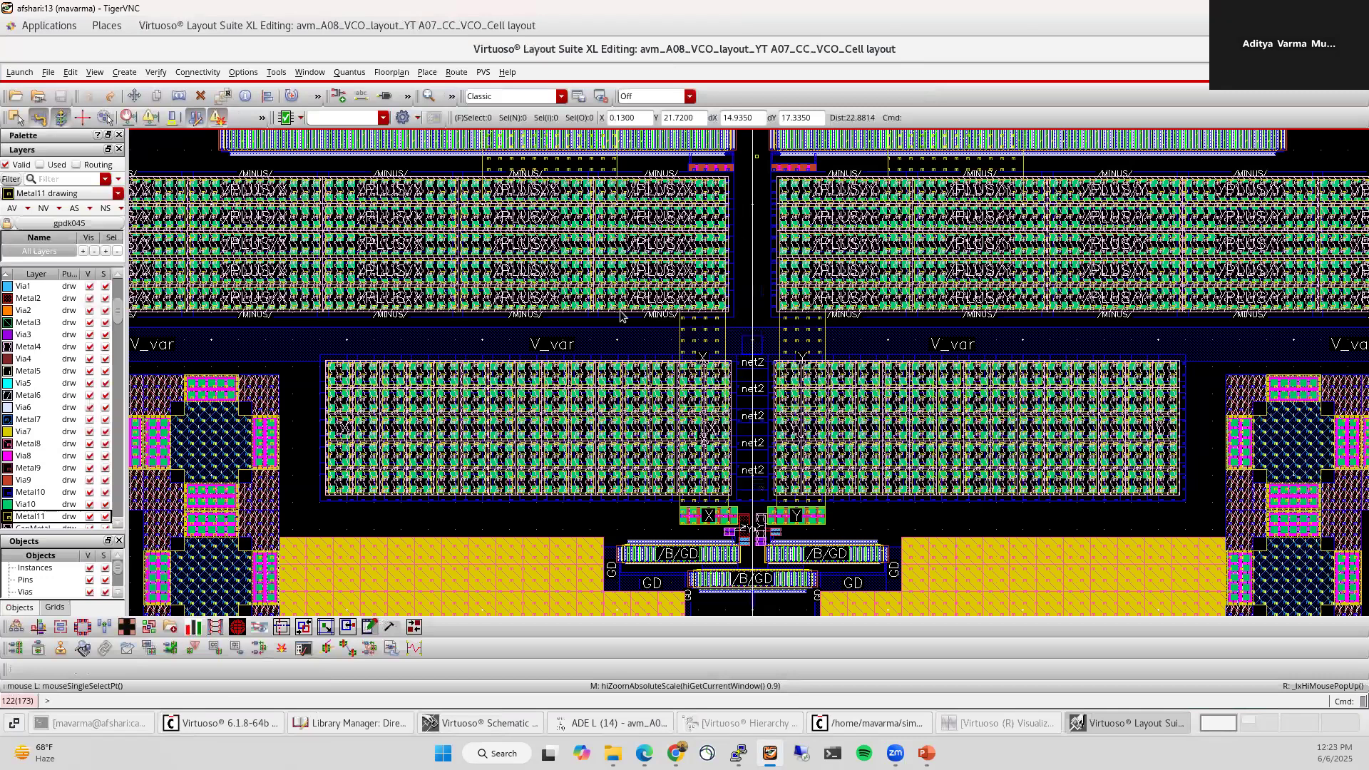
ctrl+scroll(796, 222, down, 2)
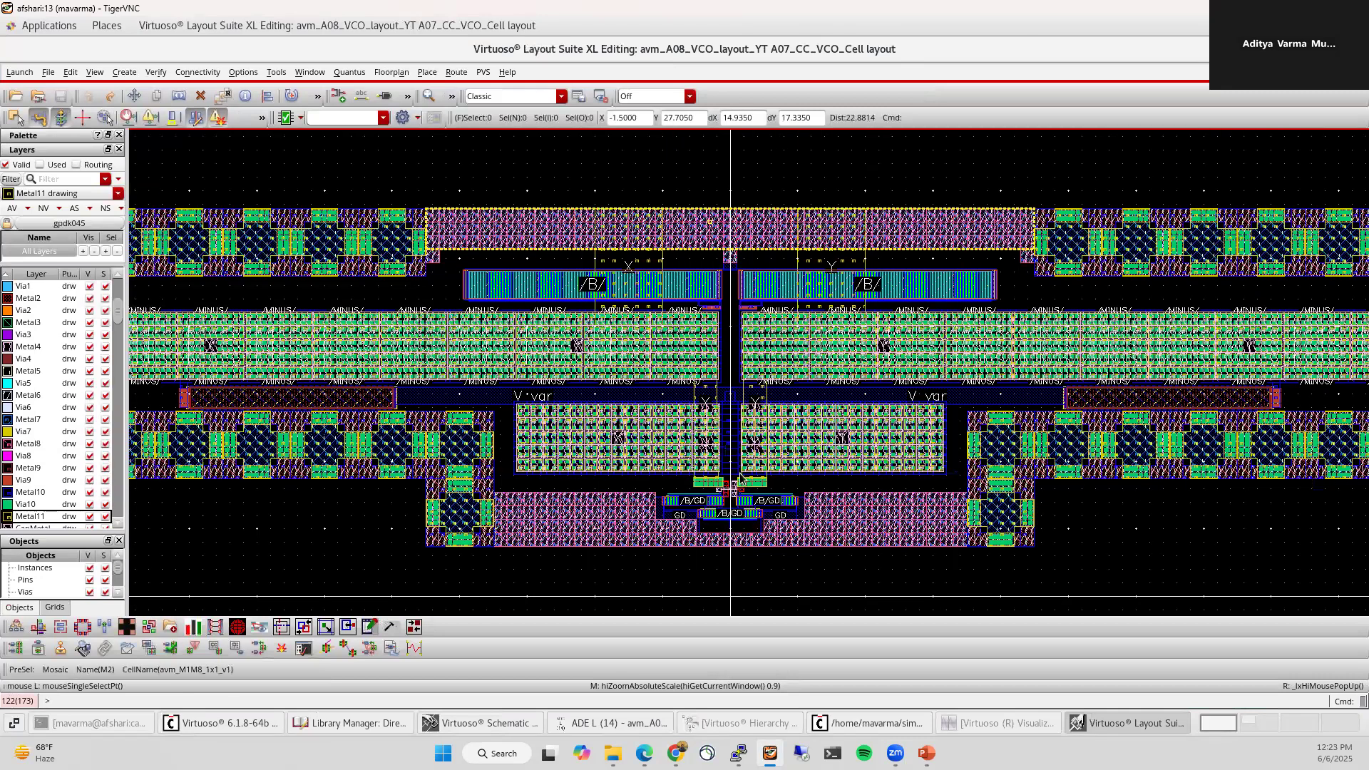
ctrl+scroll(725, 585, up, 3)
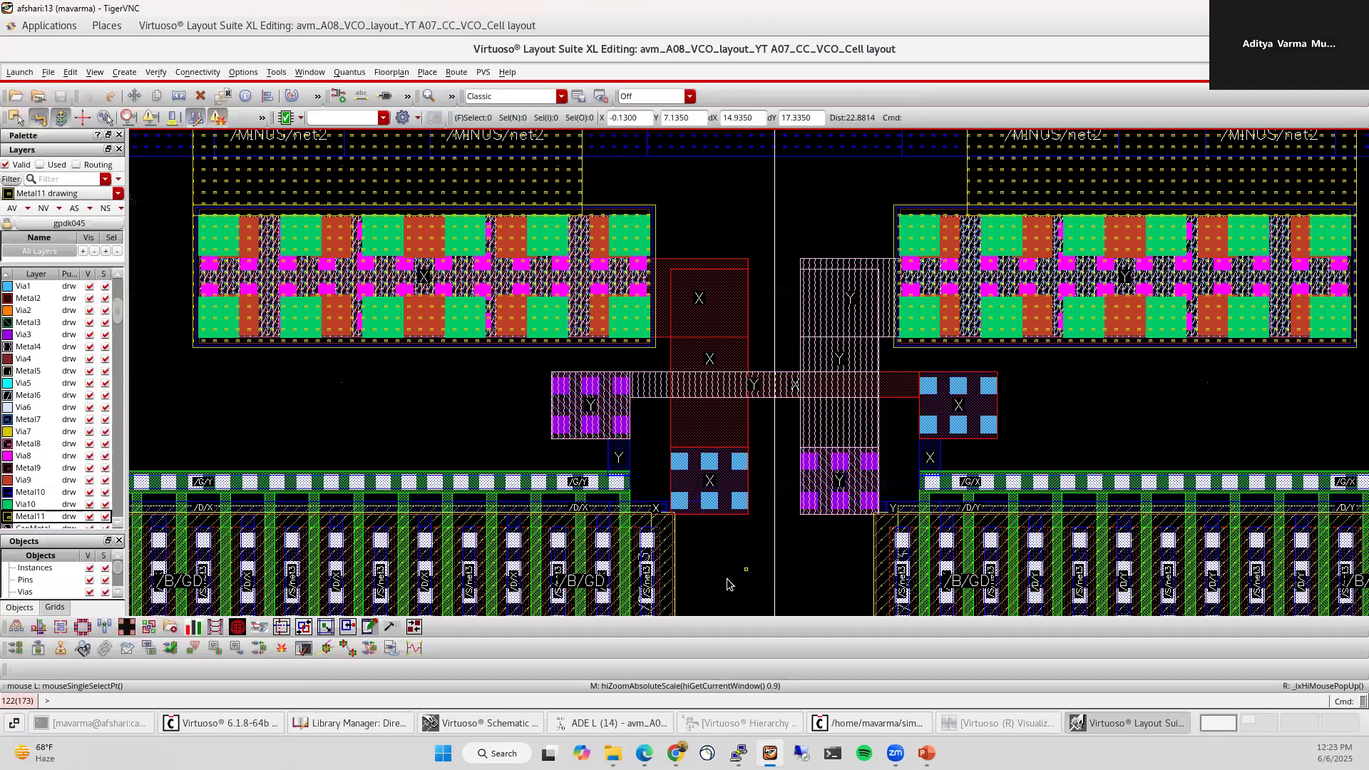
scroll(43, 318, up, 2)
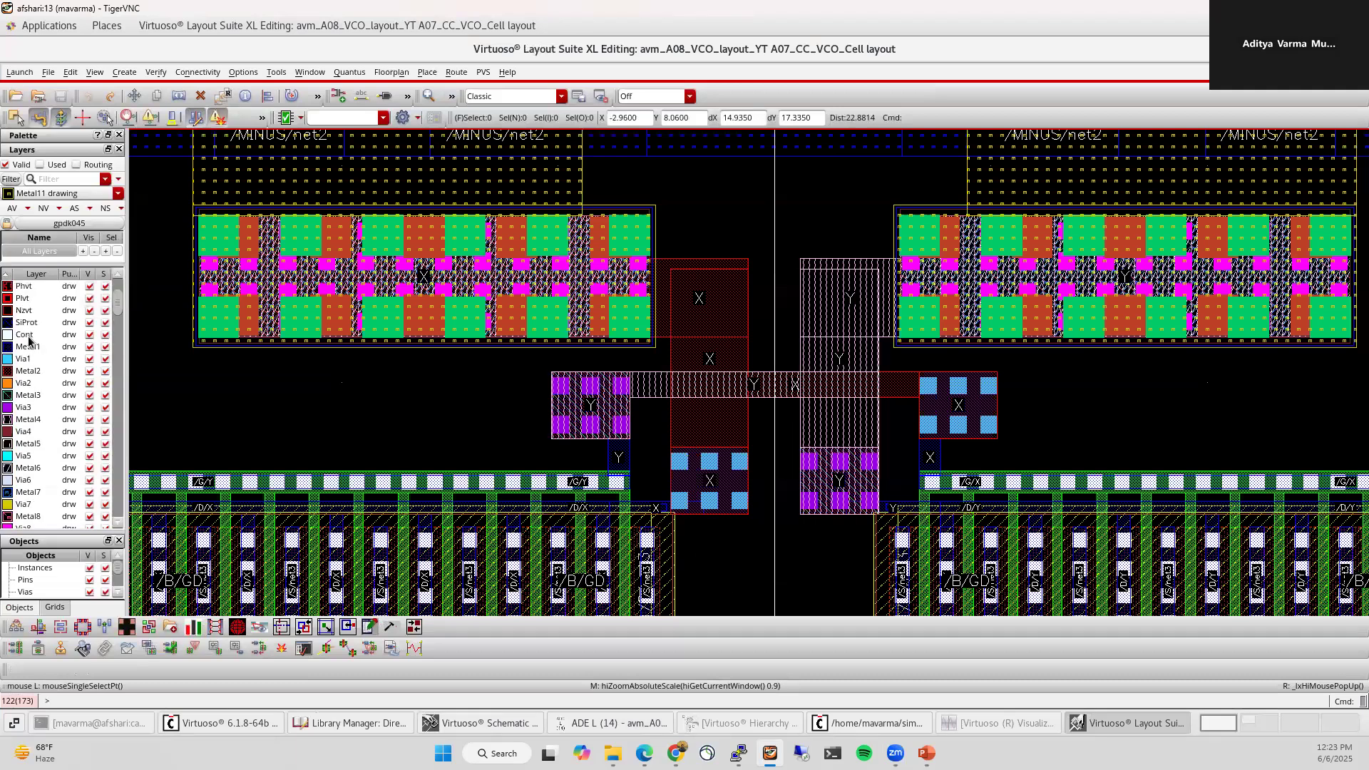
Step: Make Metal1 the drawing layer, show only Metal1, and trace the X and Y routing
click(29, 346)
click(43, 207)
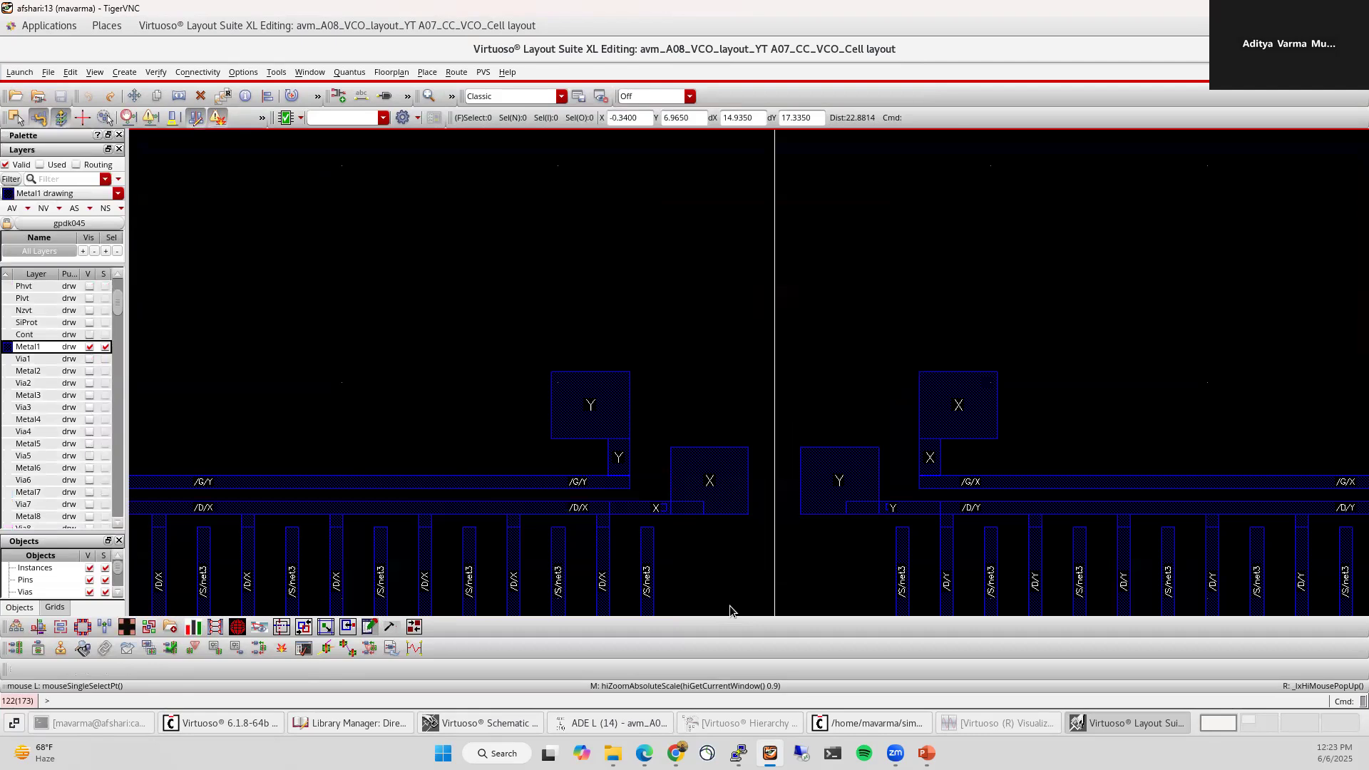
ctrl+scroll(729, 610, down, 2)
scroll(732, 593, down, 1)
scroll(749, 490, down, 1)
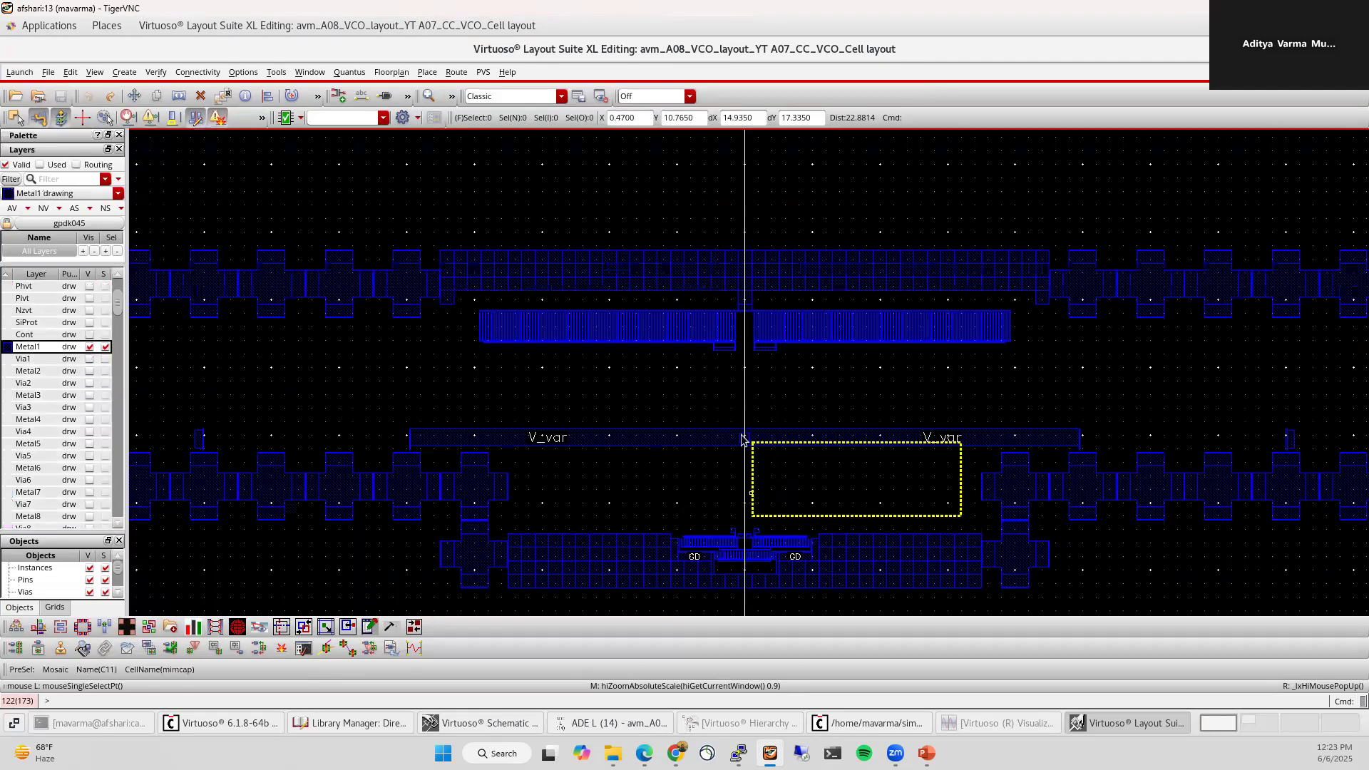
scroll(772, 343, up, 1)
scroll(784, 433, up, 2)
scroll(724, 358, down, 2)
scroll(721, 439, down, 1)
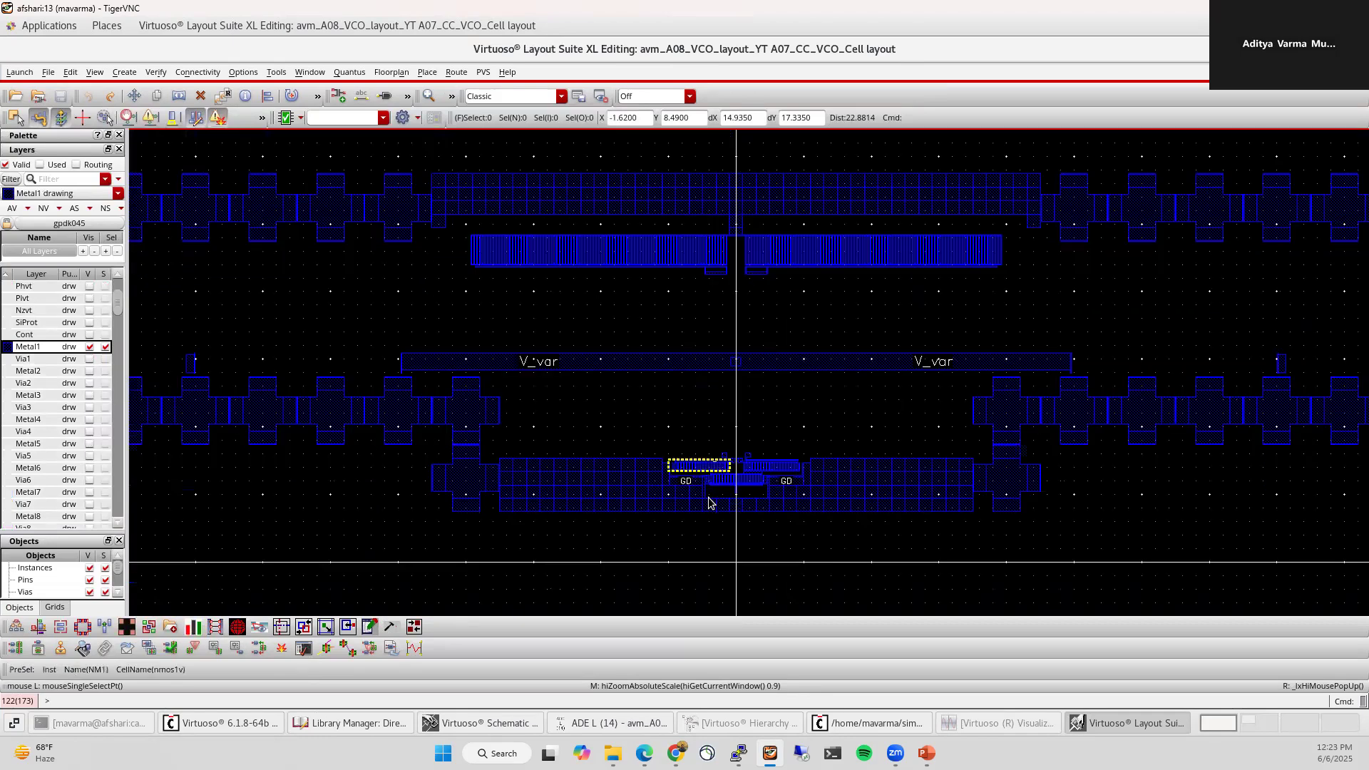
scroll(731, 499, up, 2)
scroll(880, 327, up, 1)
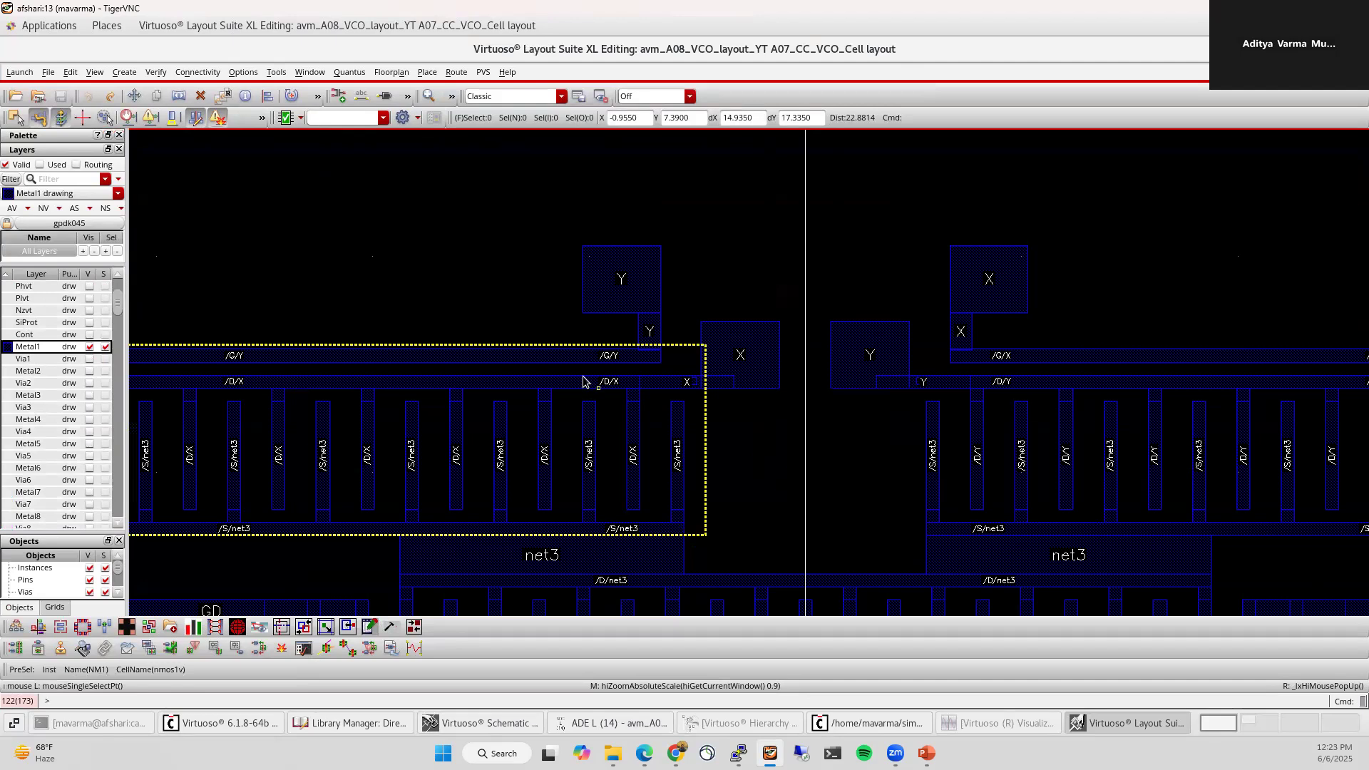
Step: Zoom out over the X/Y via stacks and make all layers visible again
scroll(685, 383, up, 1)
scroll(709, 380, up, 2)
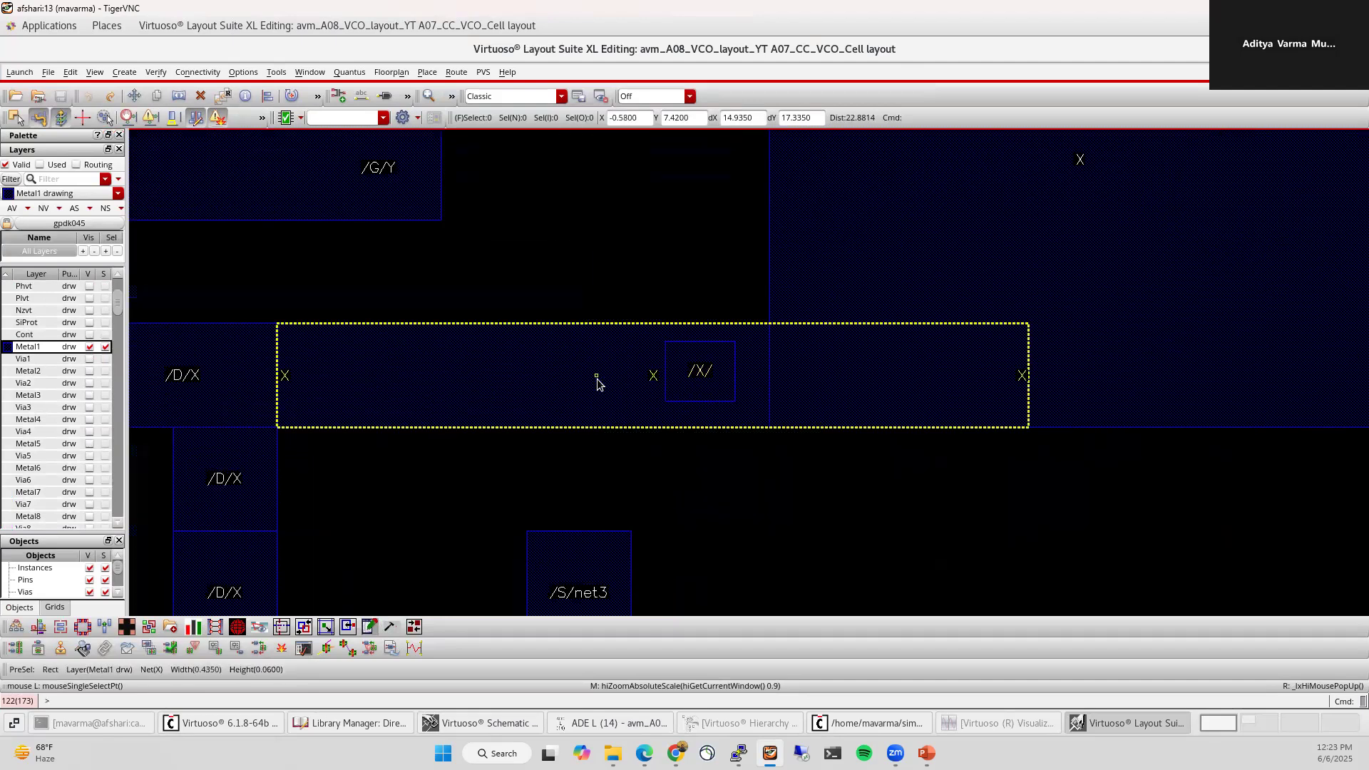
scroll(724, 385, down, 2)
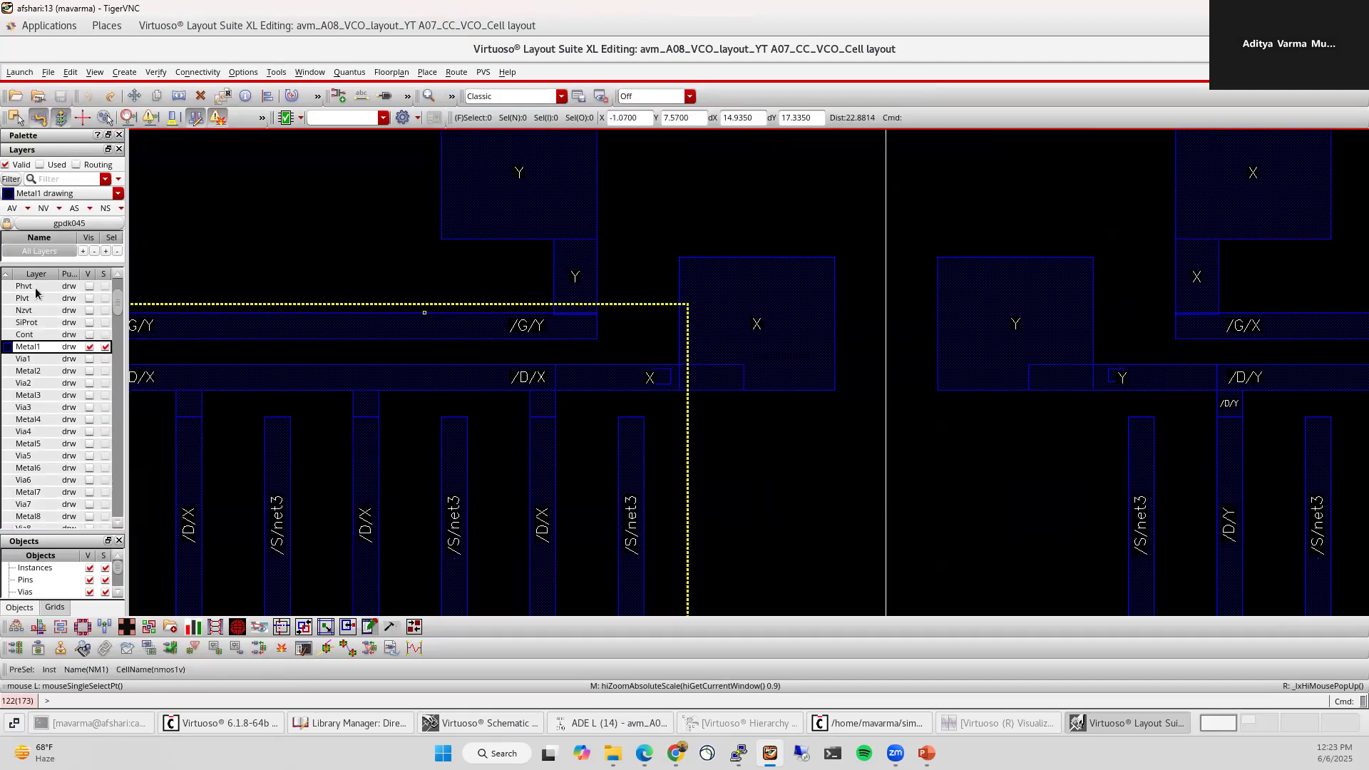
click(9, 209)
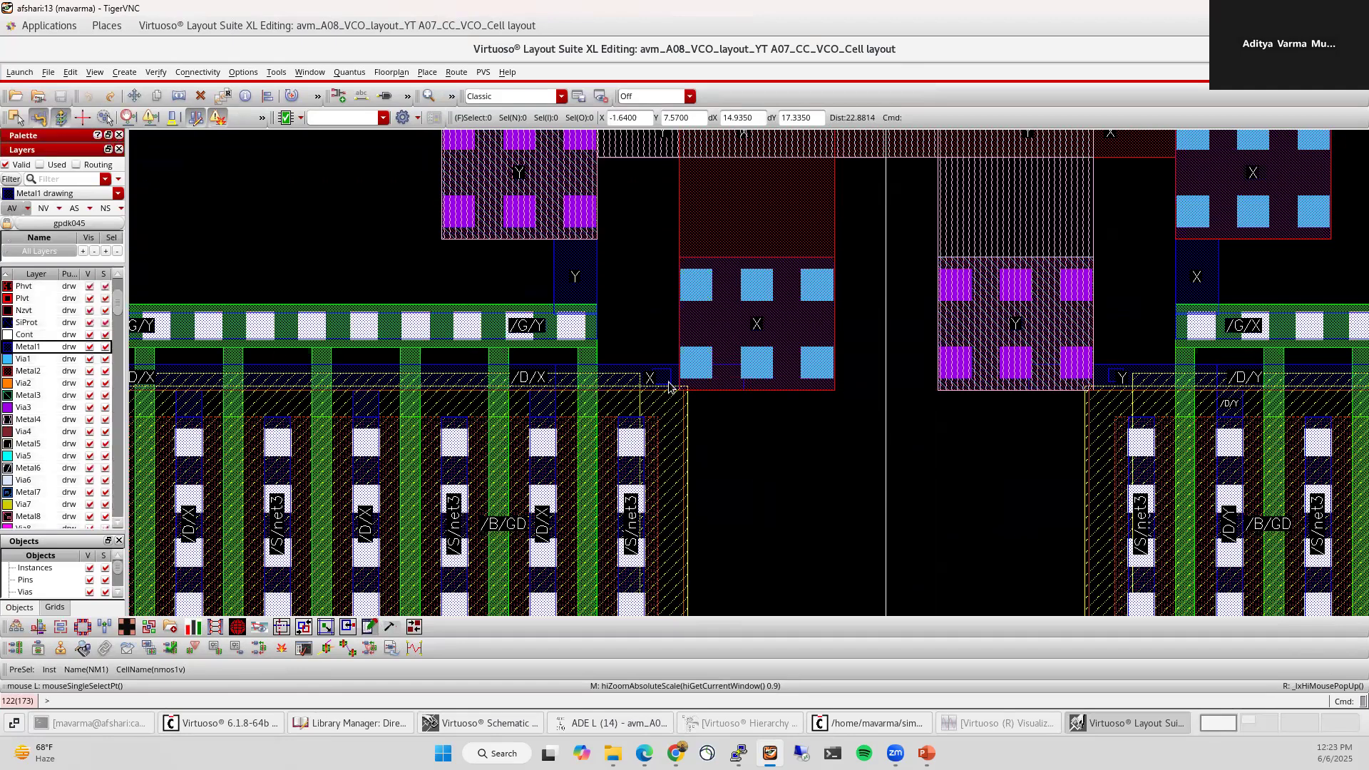
scroll(878, 543, down, 3)
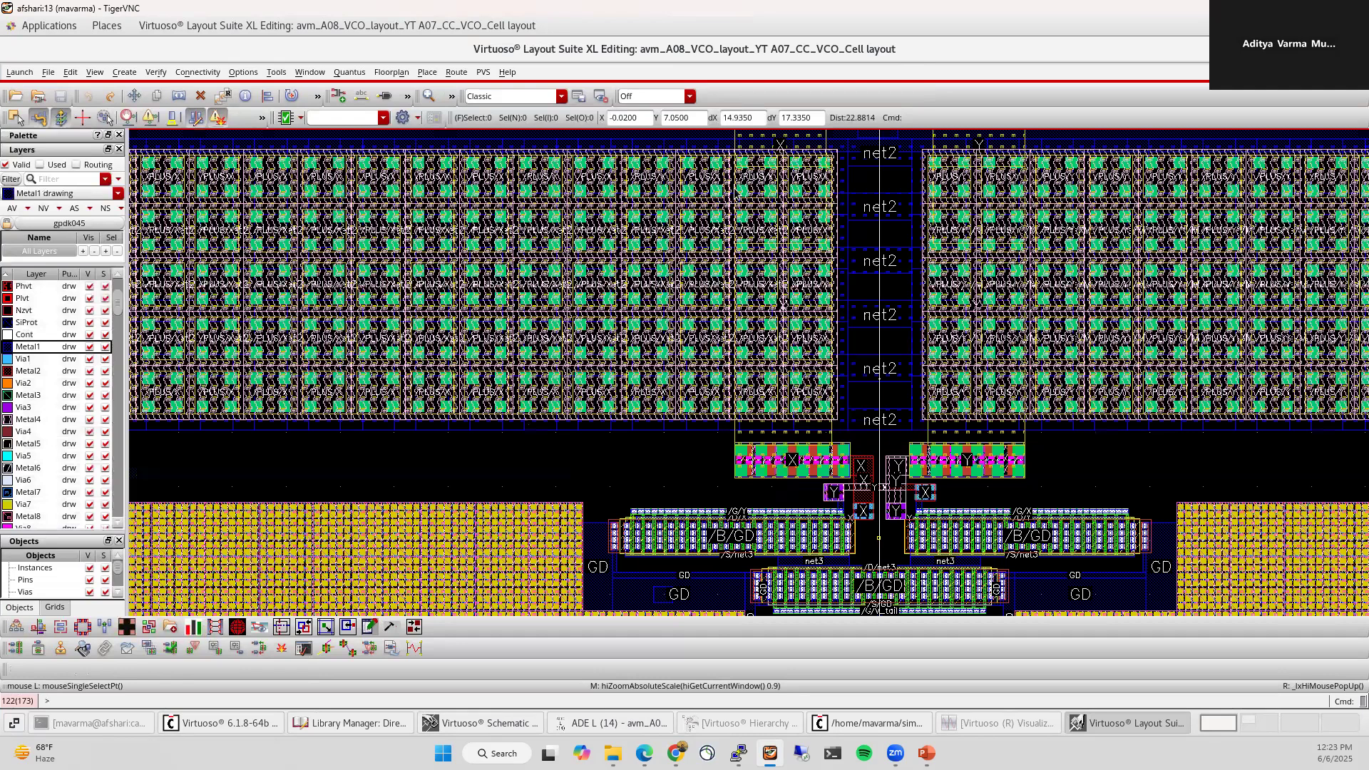
scroll(910, 196, down, 2)
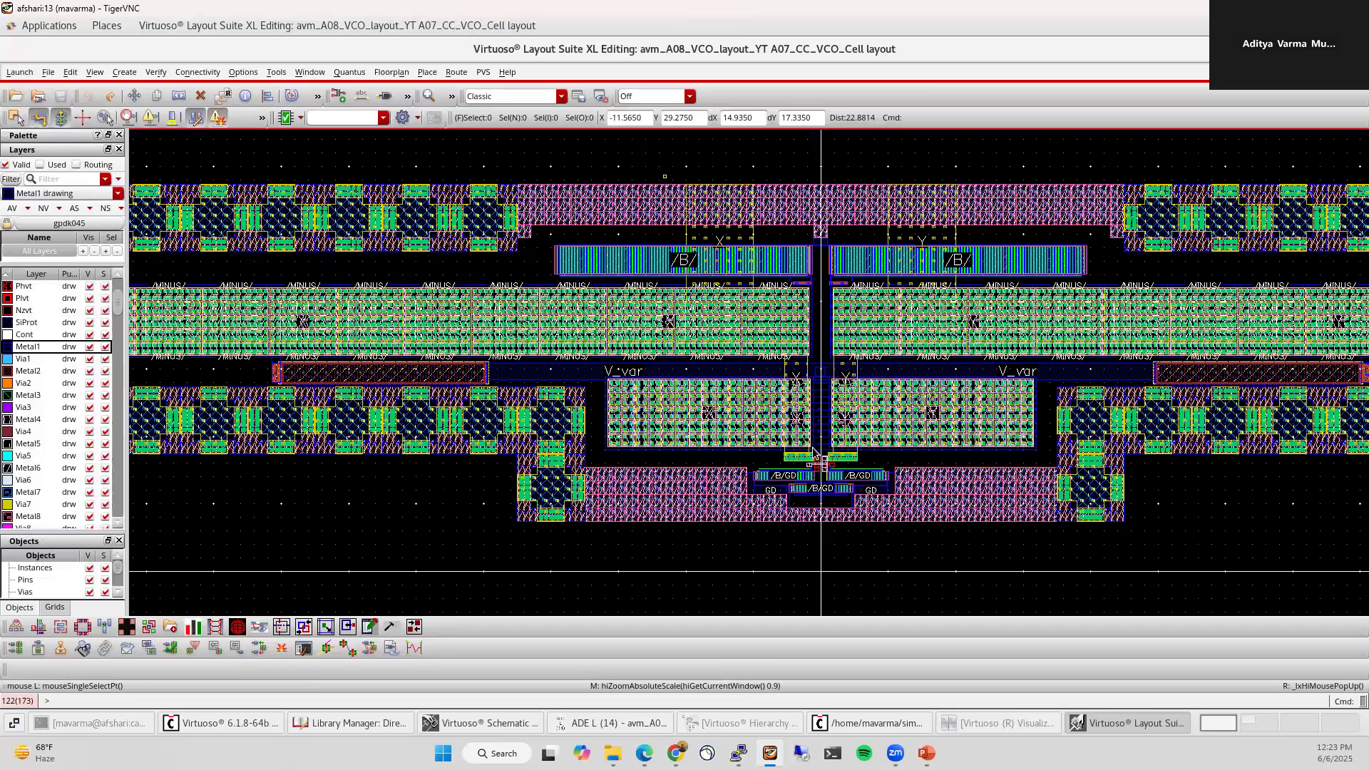
scroll(819, 499, down, 3)
scroll(859, 426, up, 2)
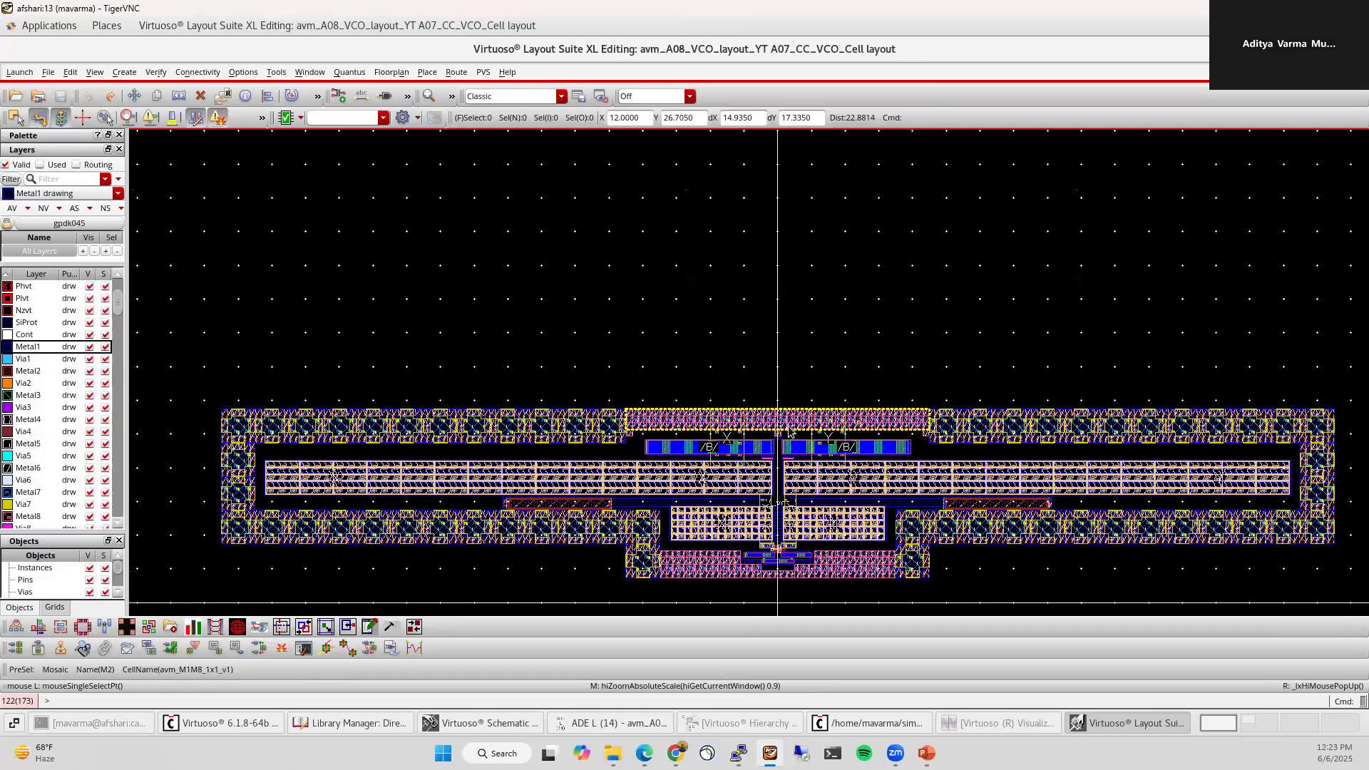
scroll(771, 268, up, 3)
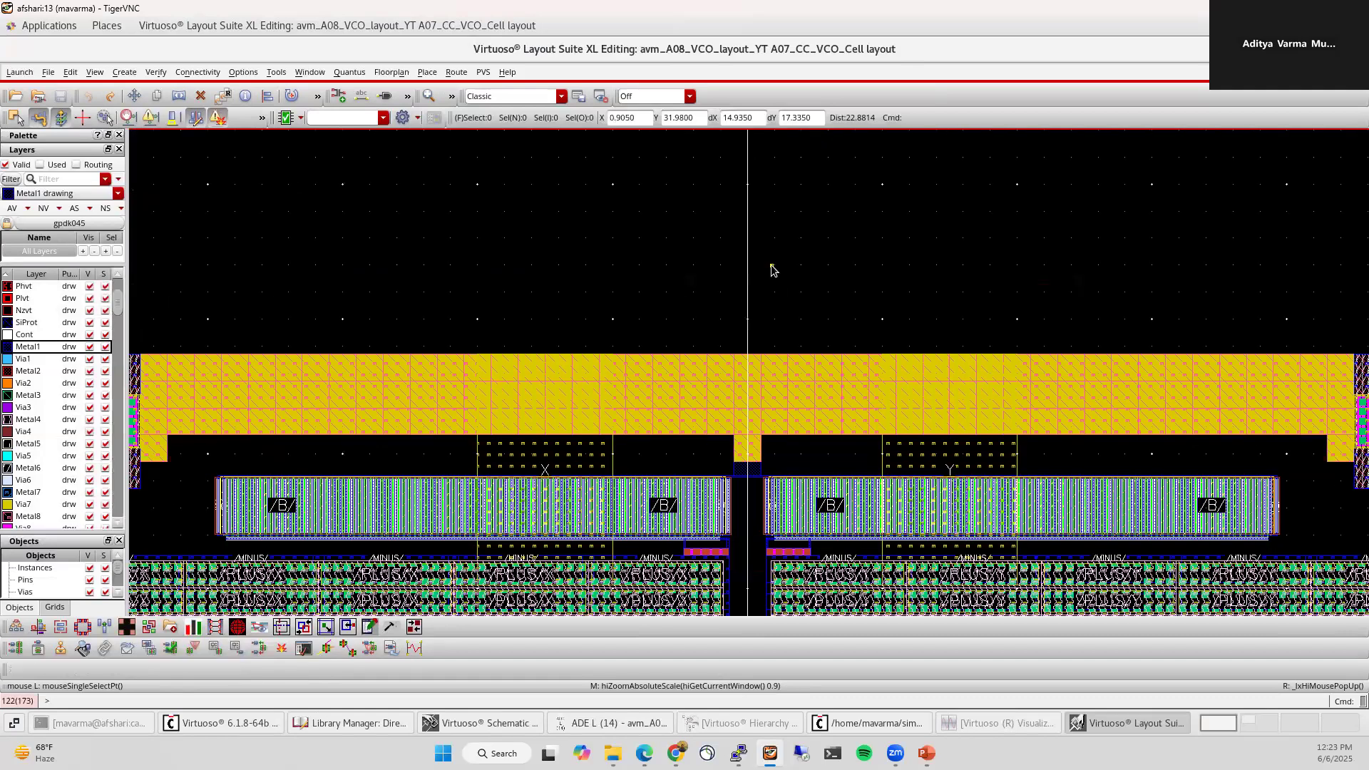
scroll(772, 268, down, 2)
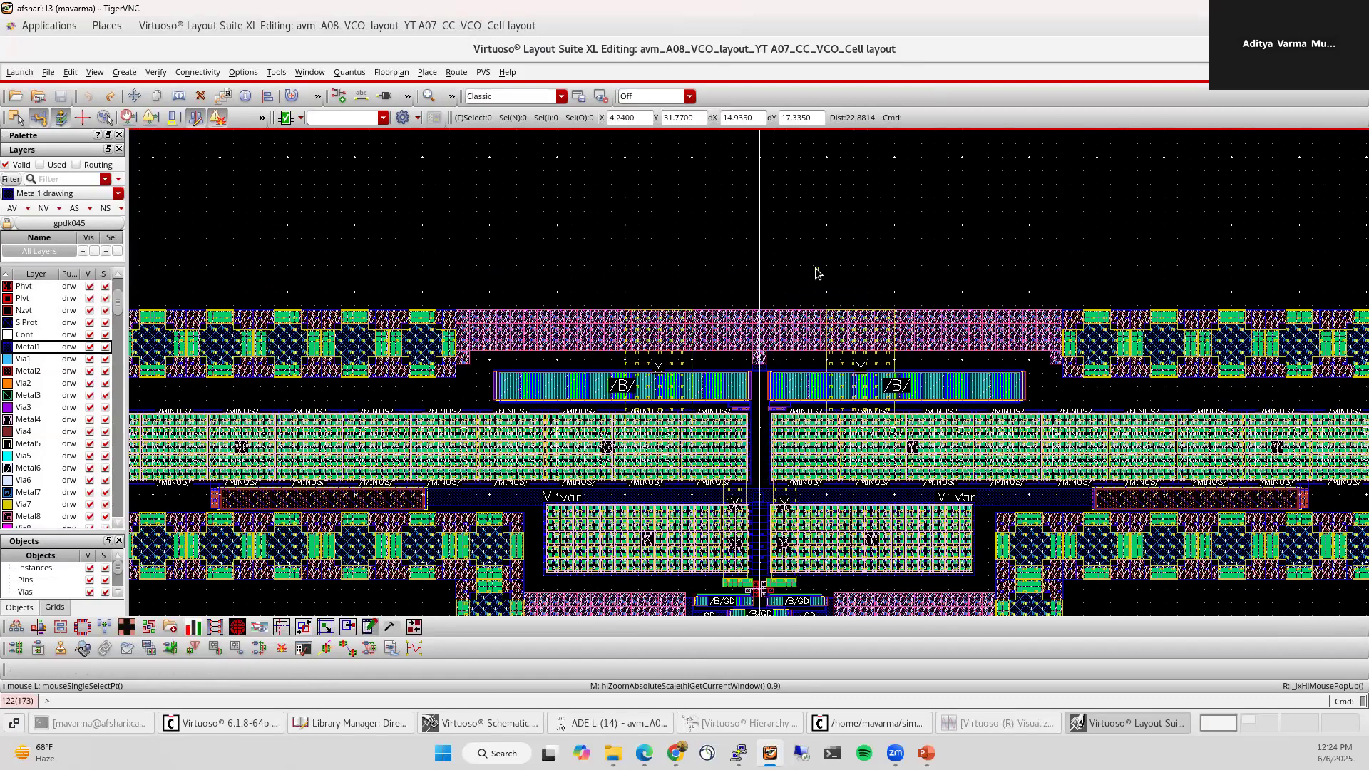
ctrl+scroll(817, 273, down, 2)
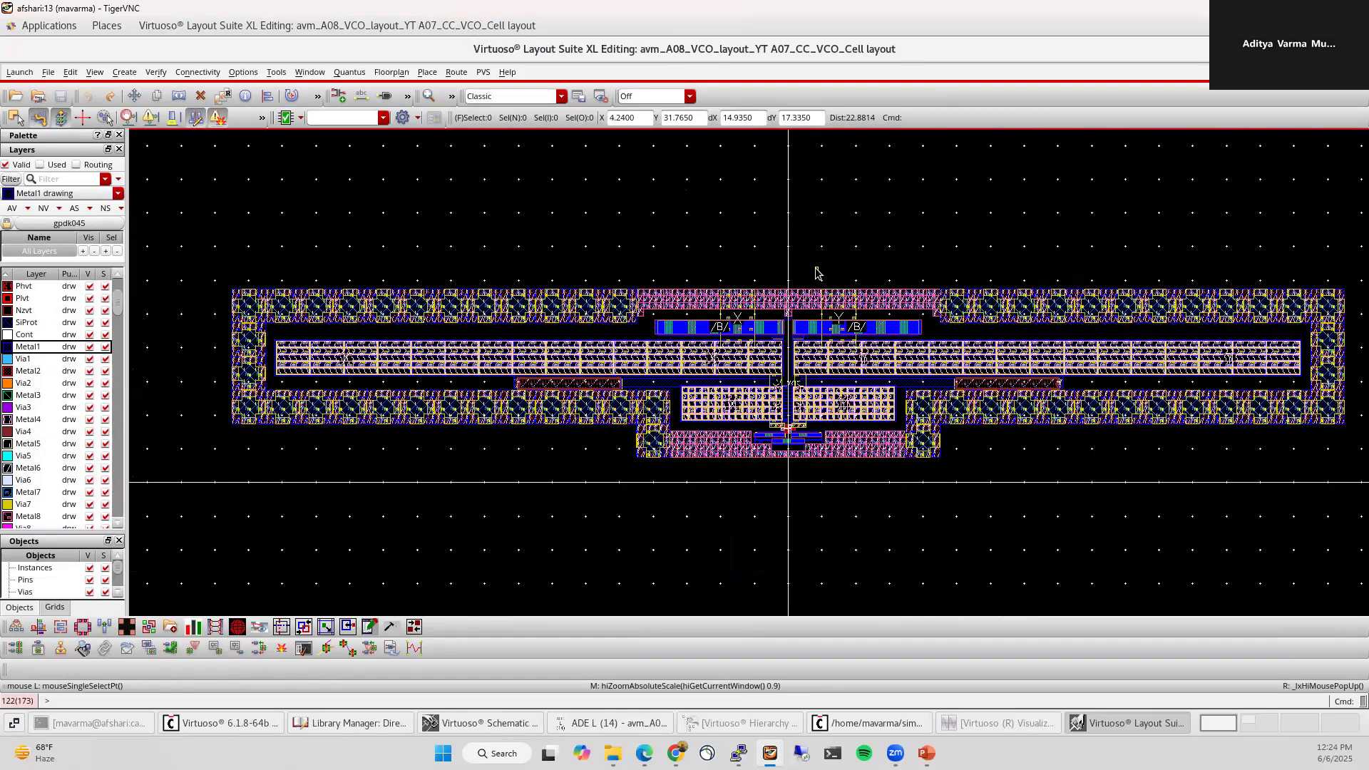